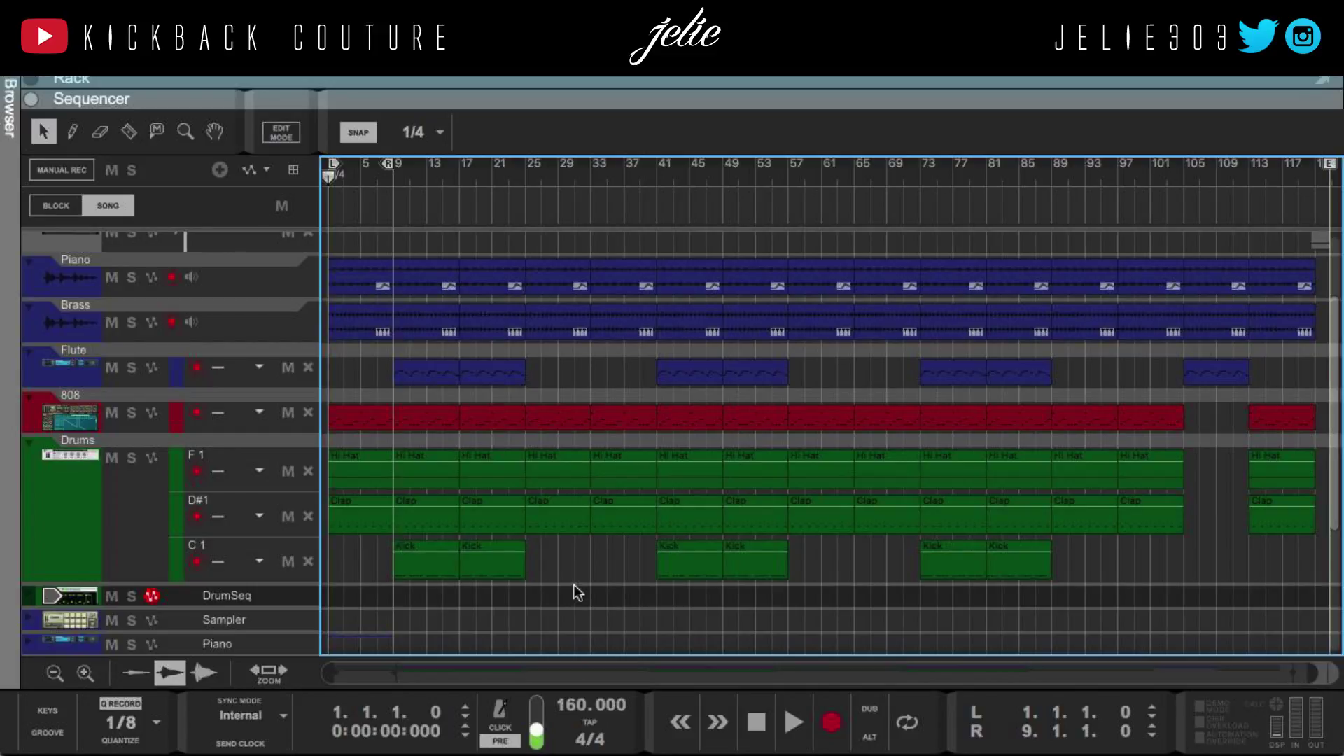
# Solo the Piano audio track, play its first eight bars from the start, and turn the solo off
pyautogui.scroll(2, 574, 587)
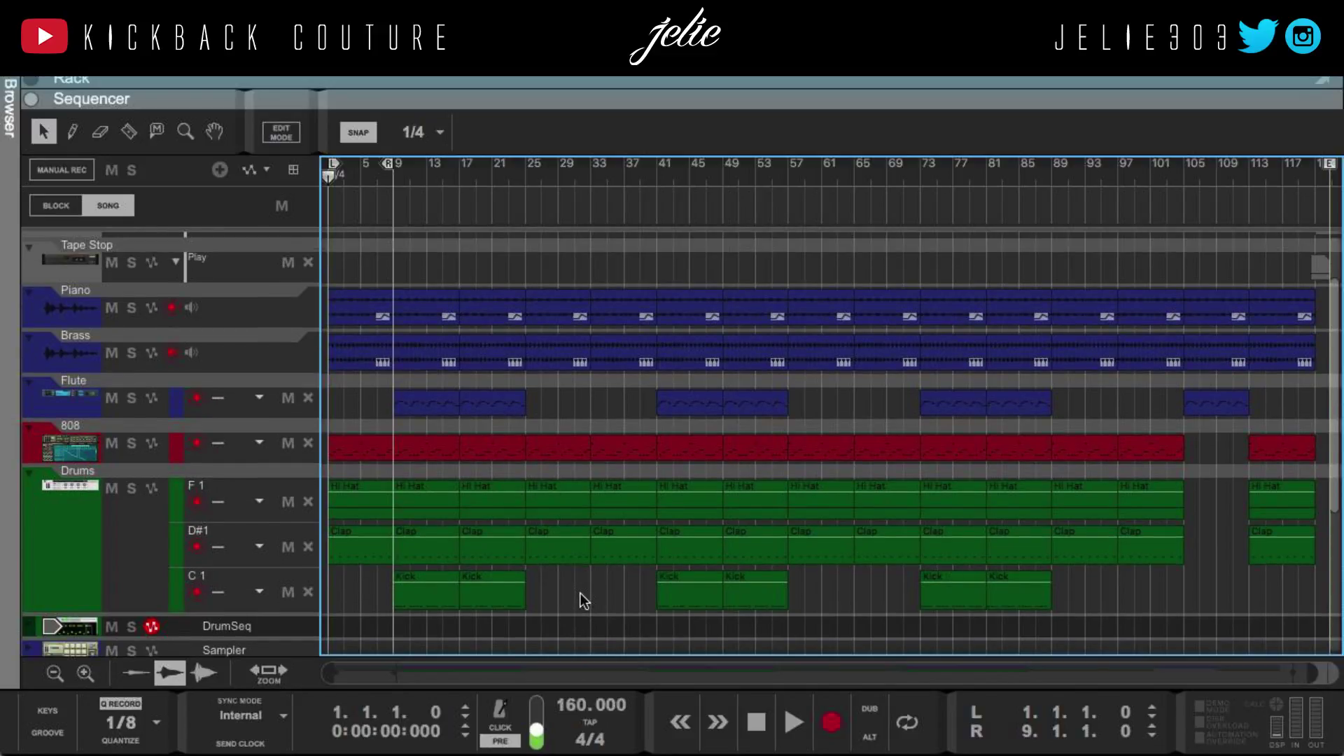
pyautogui.scroll(1, 580, 594)
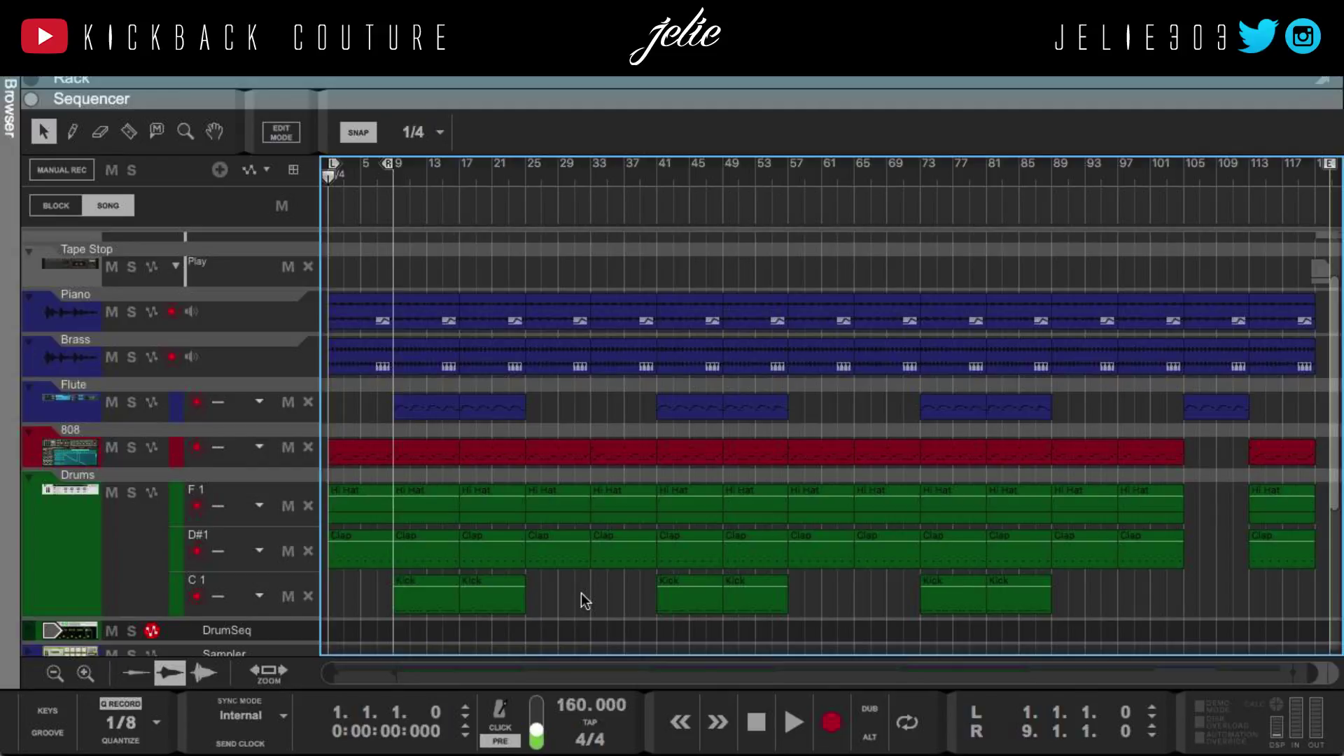
pyautogui.scroll(1, 585, 600)
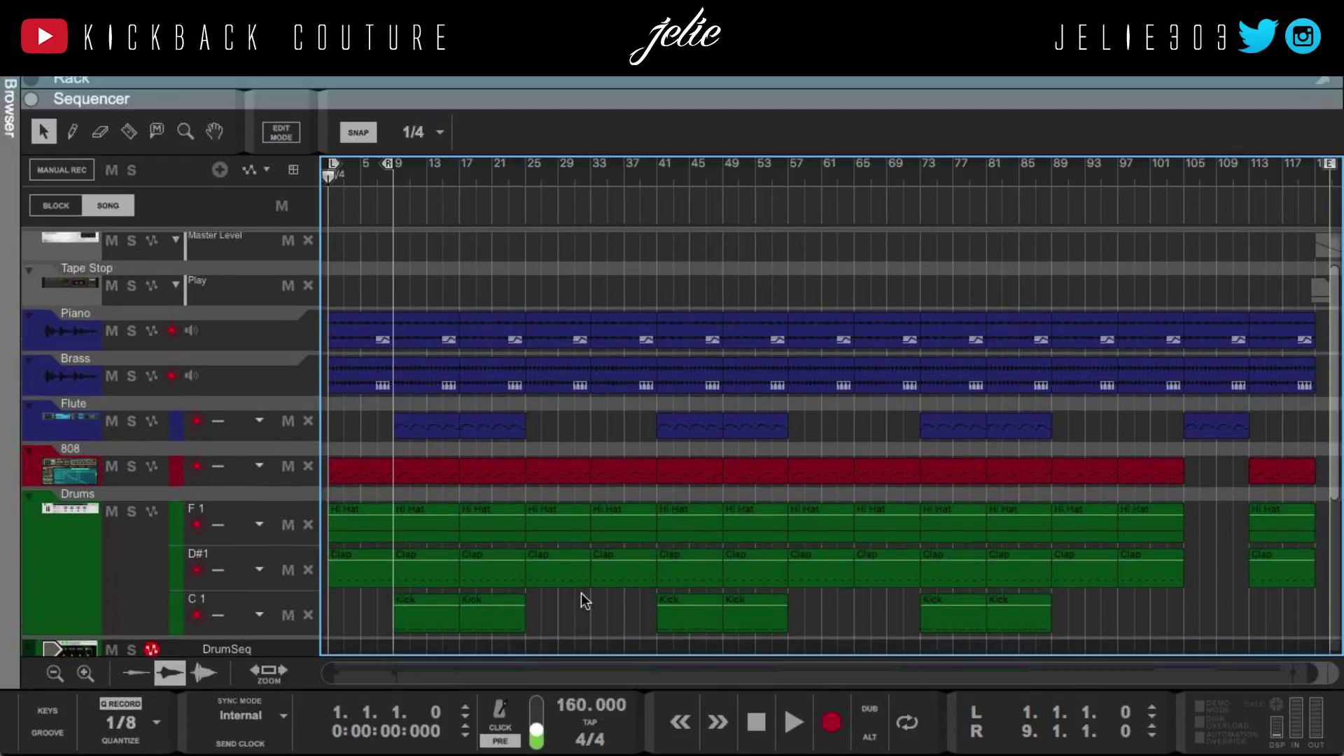
pyautogui.scroll(-1, 591, 609)
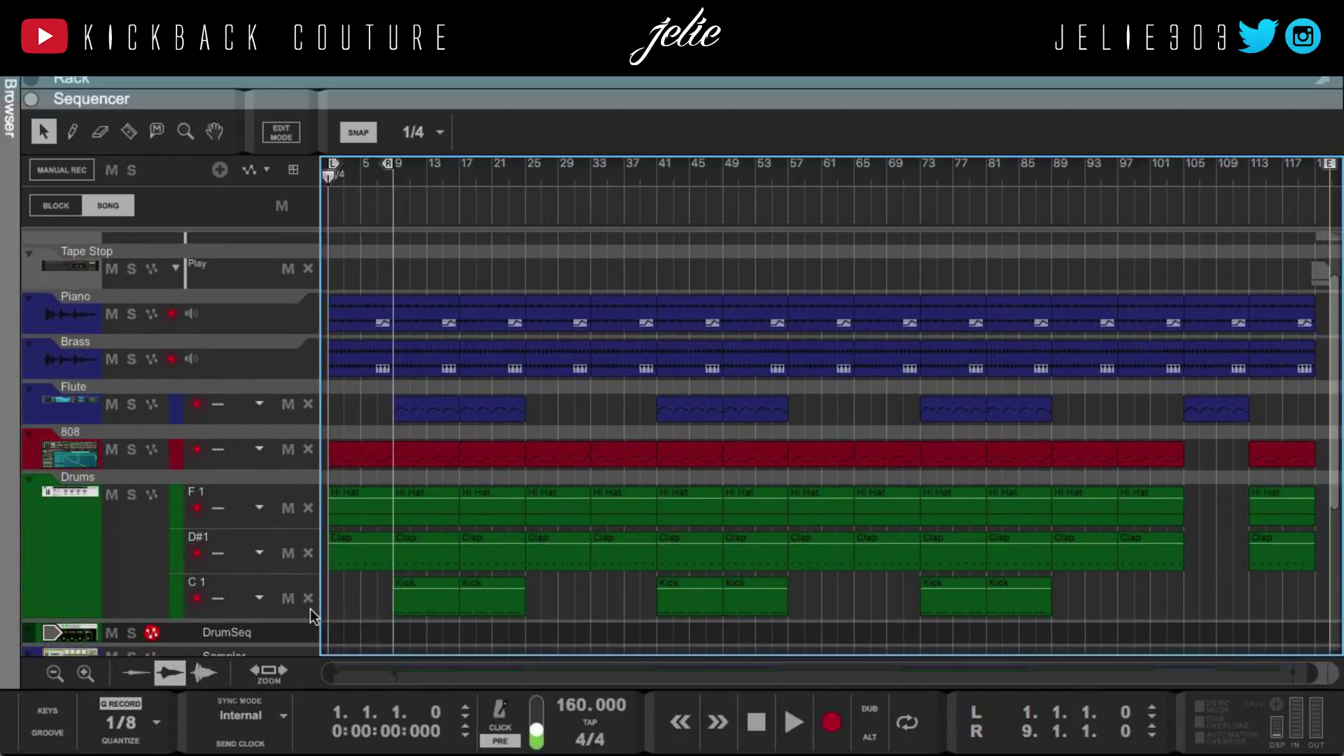
pyautogui.click(132, 314)
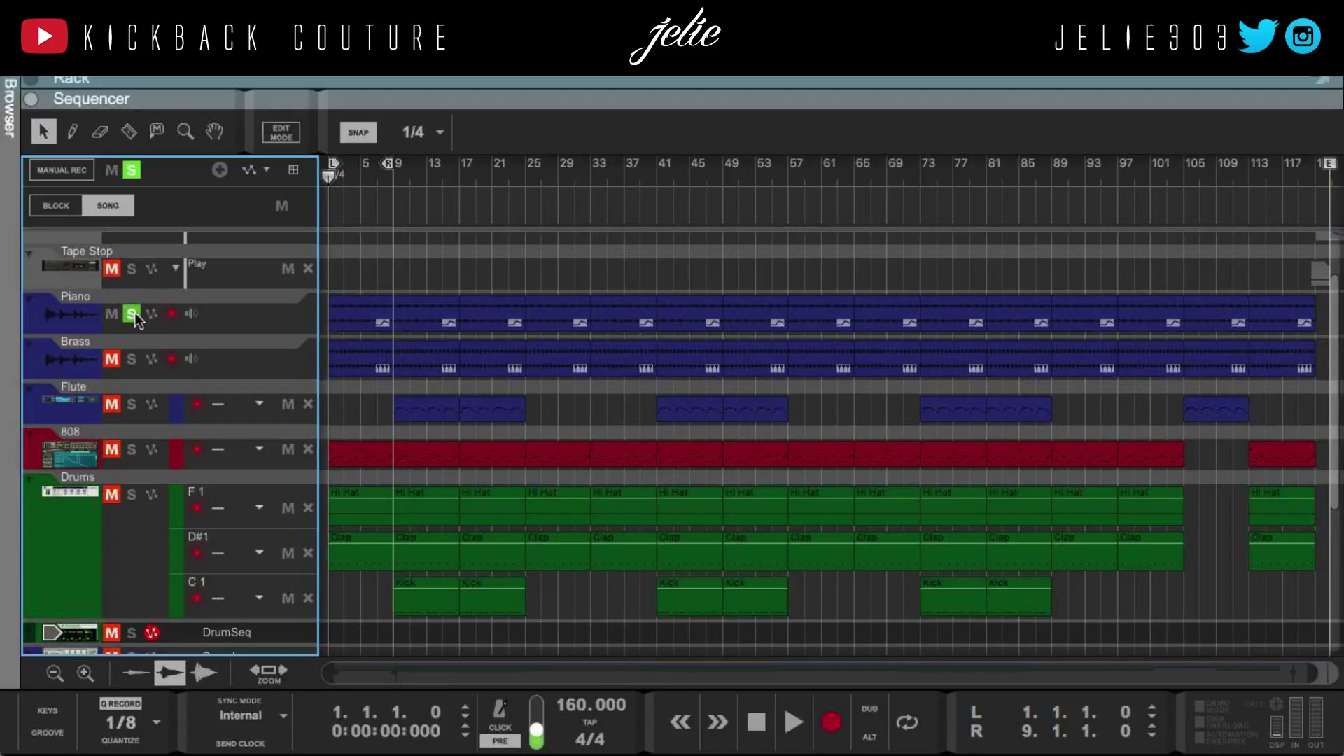
pyautogui.press('space')
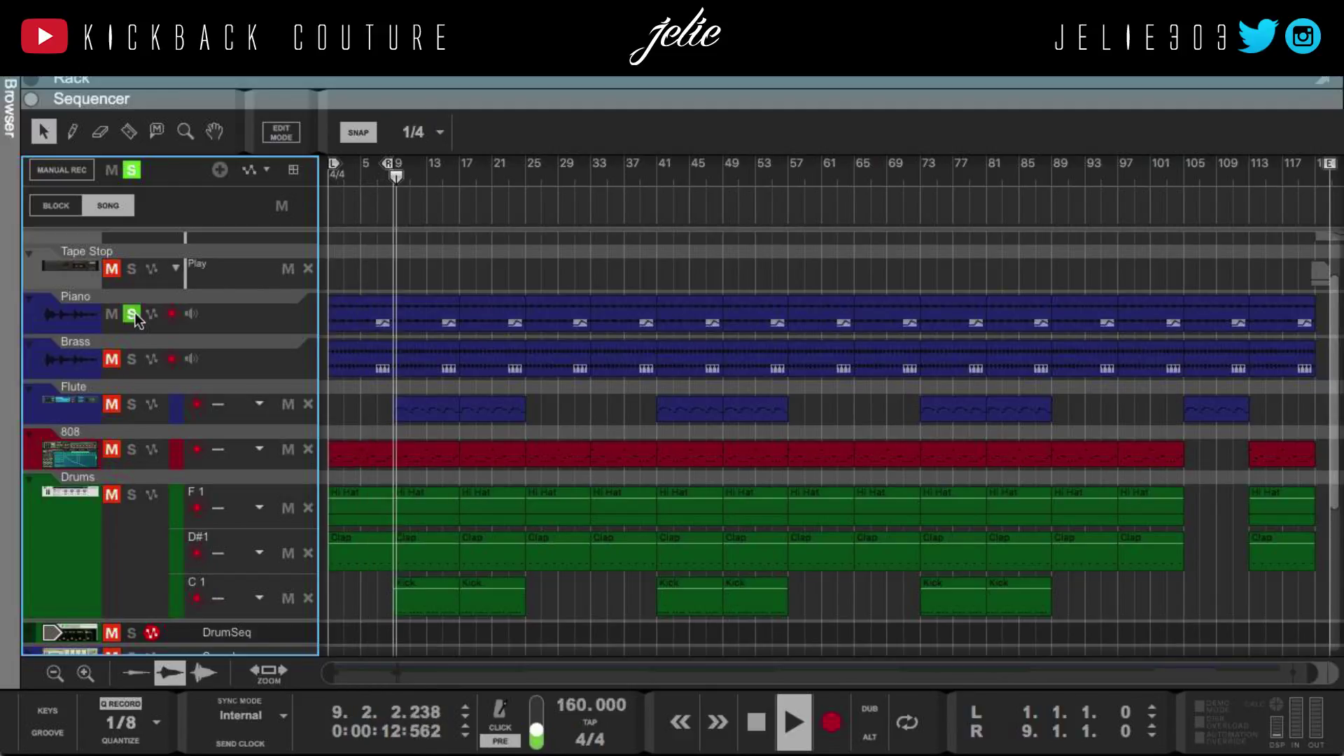
pyautogui.press('space')
pyautogui.click(131, 314)
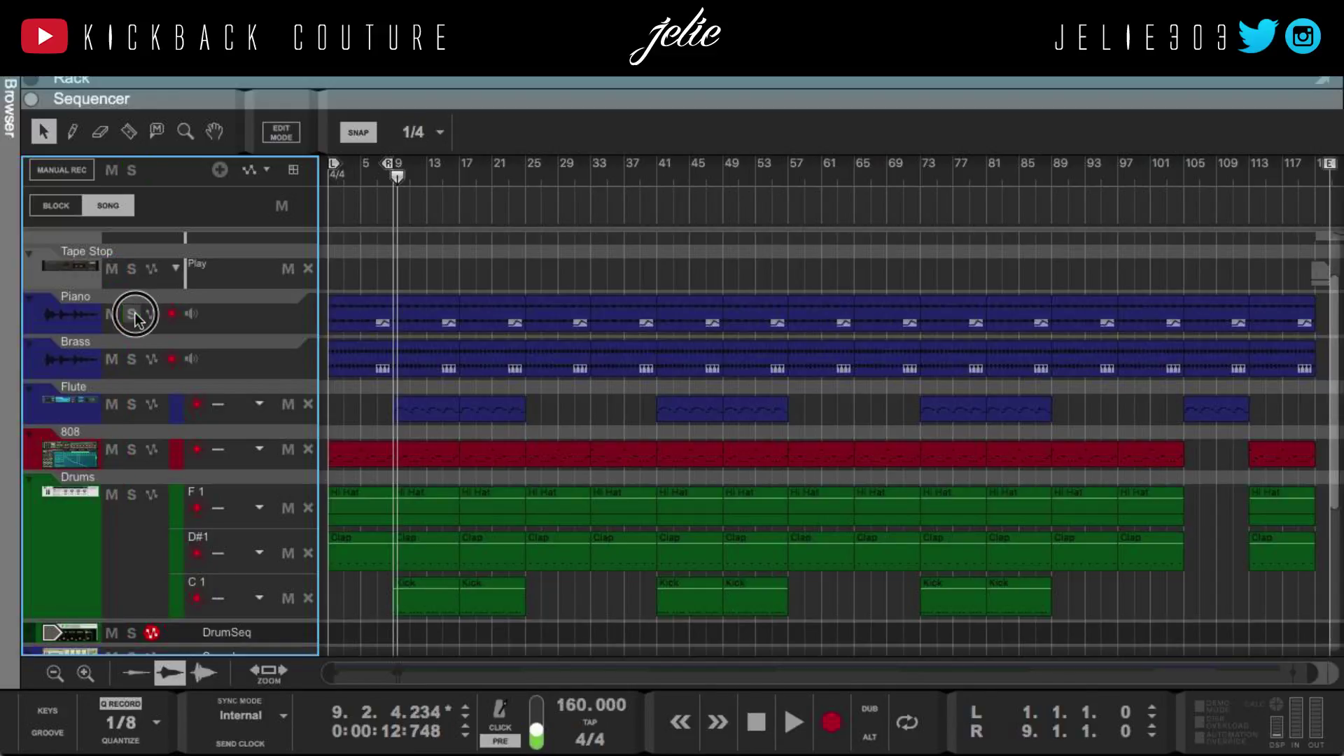
# Open the first Piano audio clip for editing, view its comp and slice modes, and return to the arrangement
pyautogui.doubleClick(364, 316)
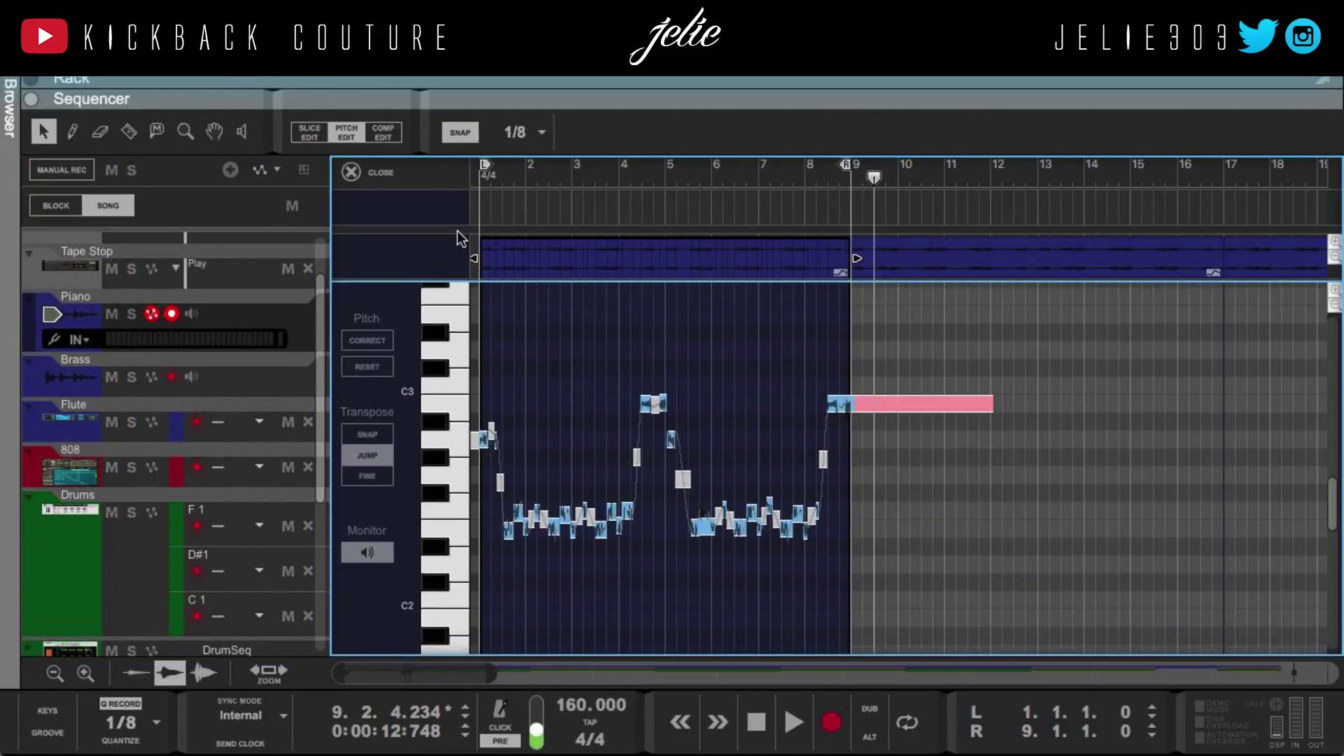
pyautogui.click(382, 137)
pyautogui.click(299, 136)
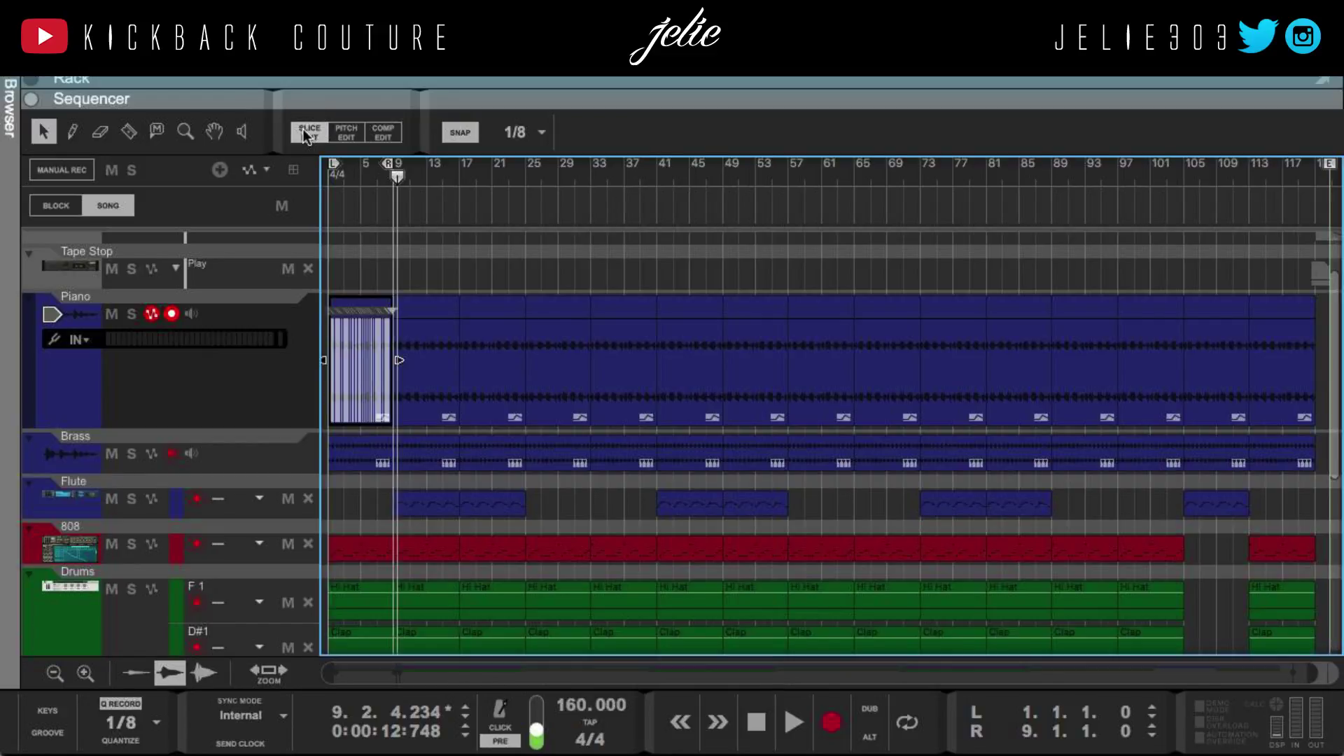
pyautogui.hotkey('ctrl', 'e')
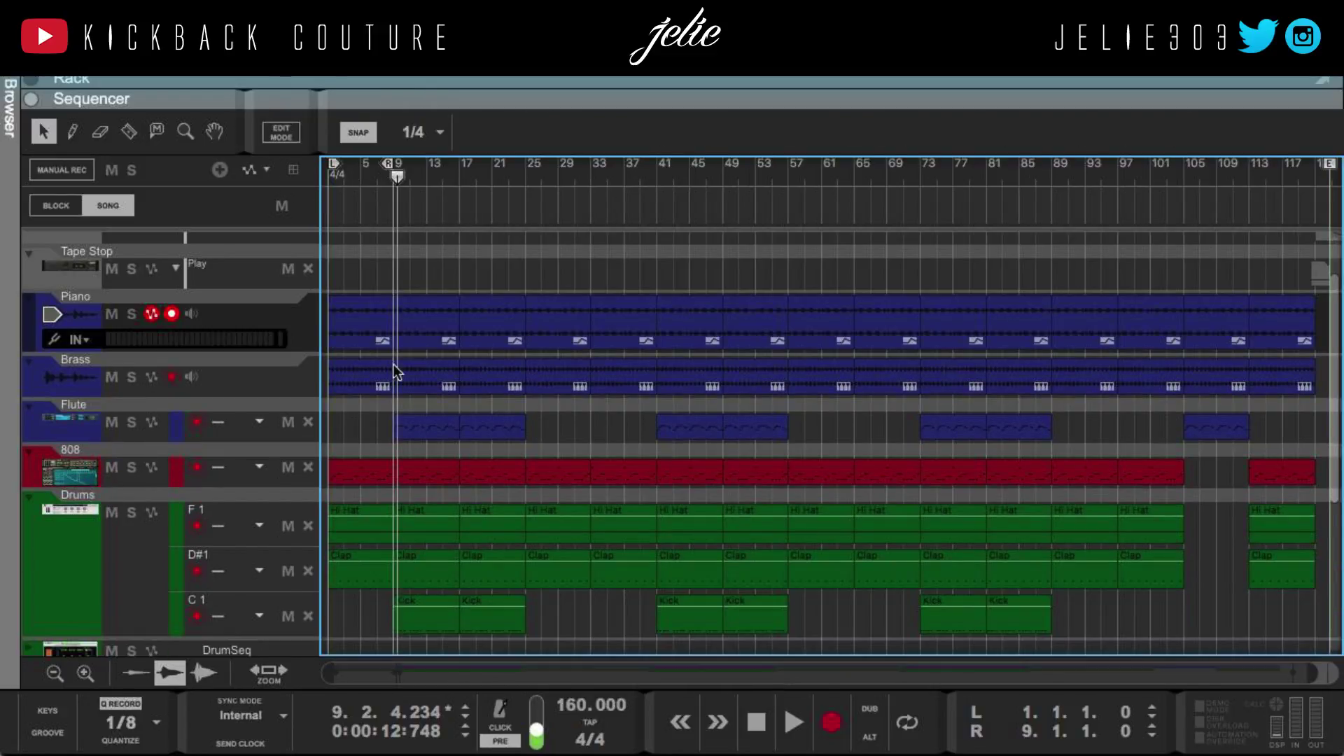
# Unfold the Piano instrument track below the drum tracks, solo it, and select its eight-bar clip
pyautogui.scroll(-3, 379, 401)
pyautogui.scroll(5, 360, 515)
pyautogui.scroll(-10, 333, 501)
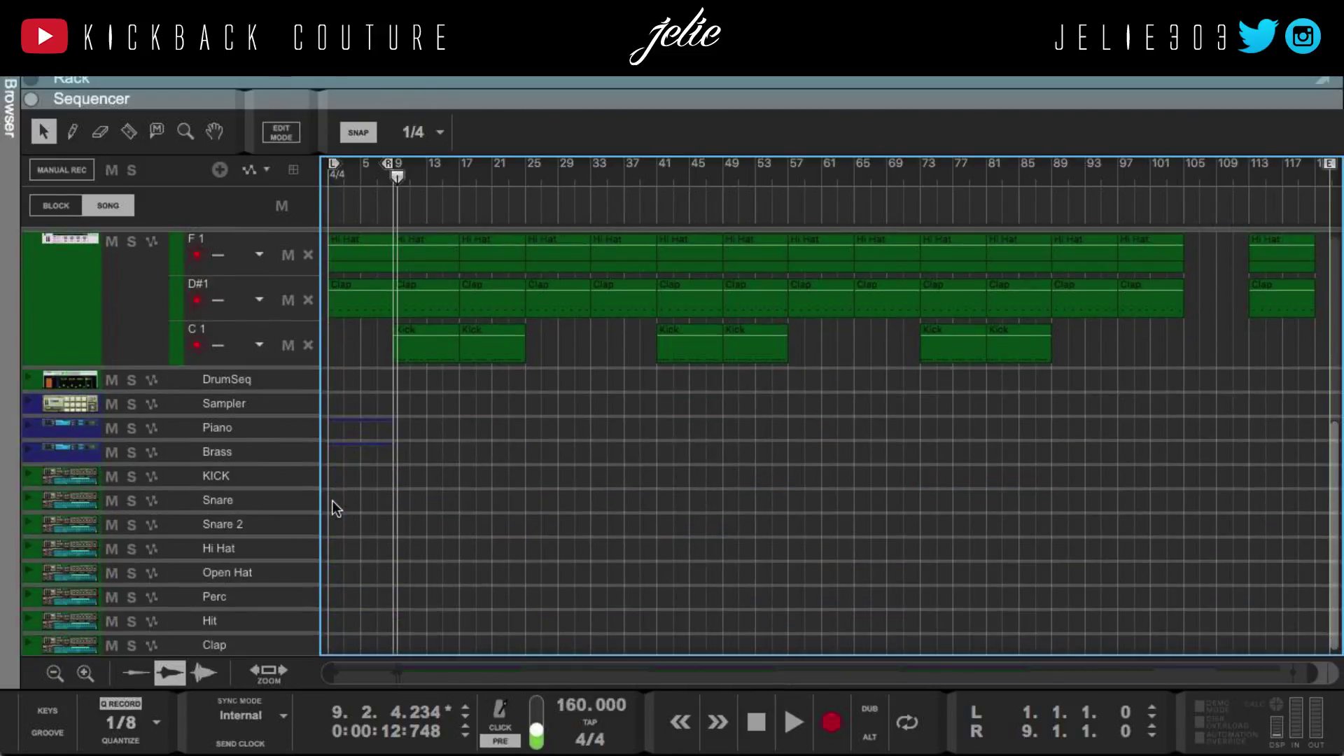
pyautogui.click(28, 427)
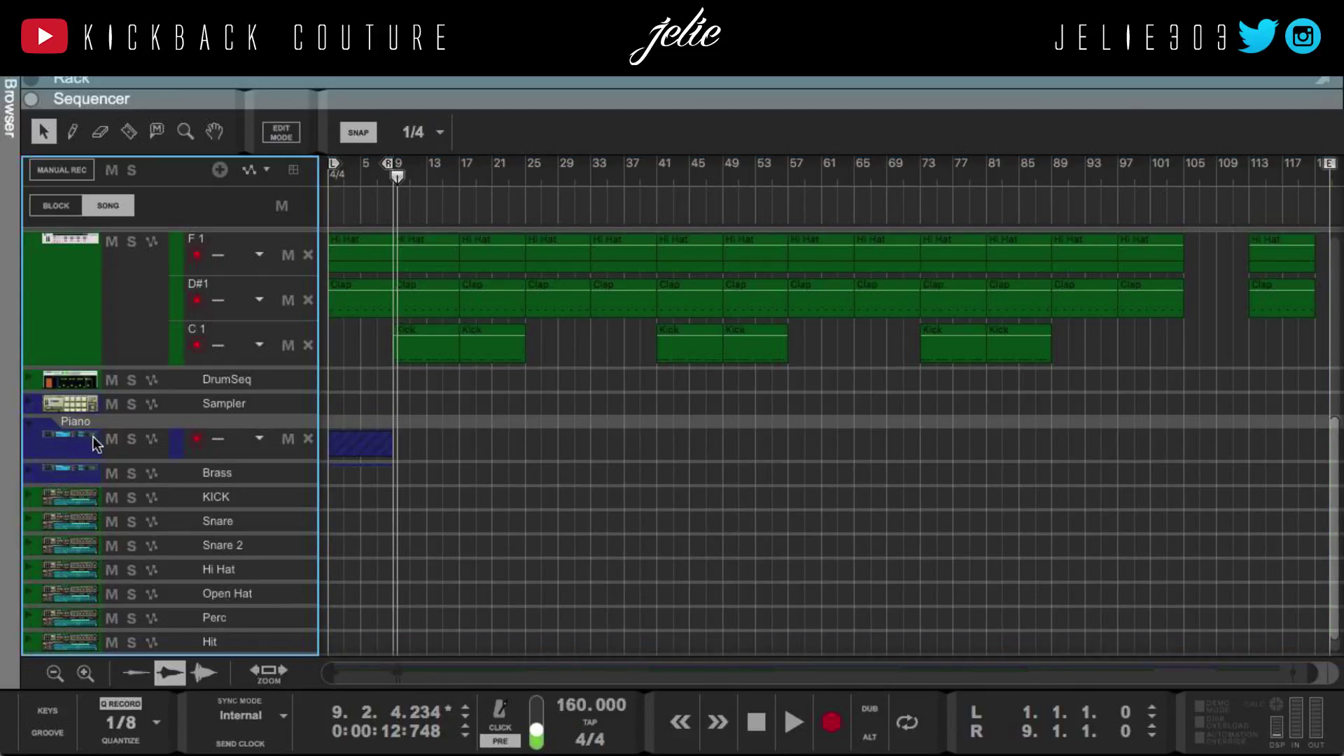
pyautogui.click(128, 441)
pyautogui.click(384, 450)
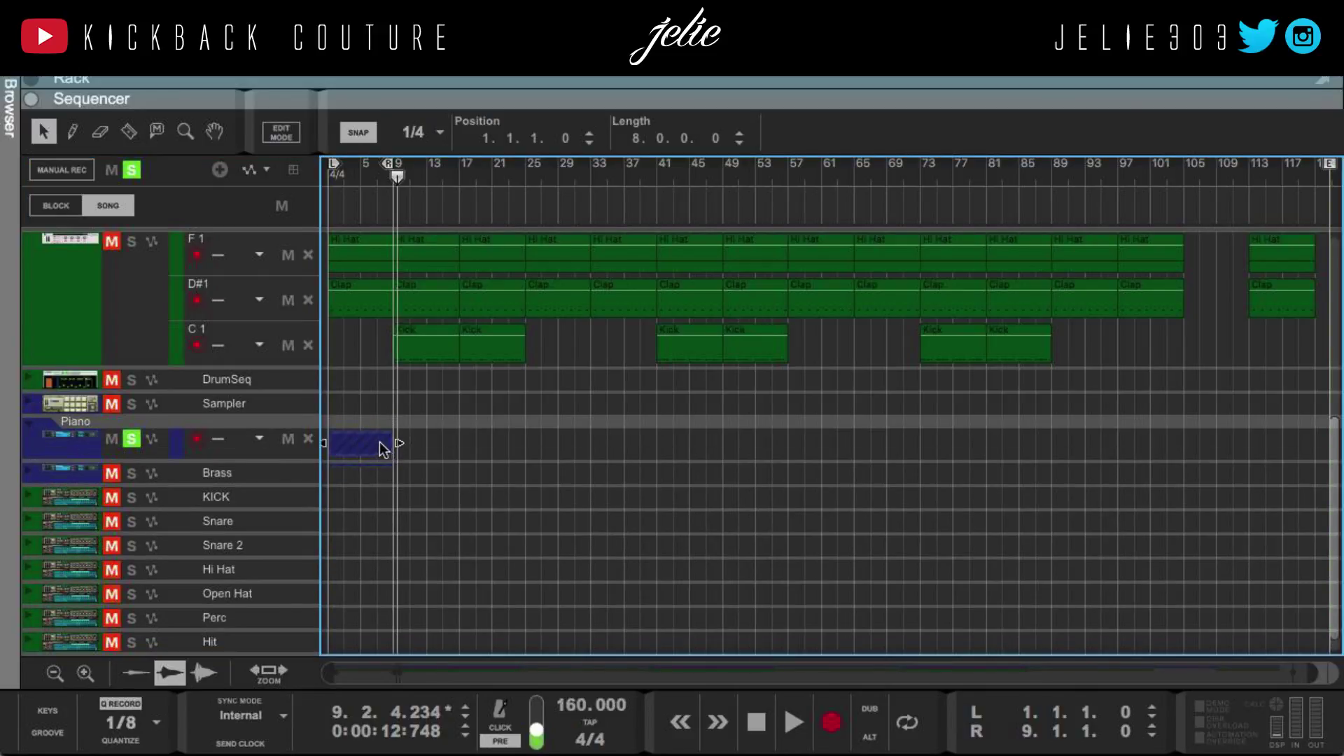
# Check the Piano ID8 instrument in the rack, return to the sequencer, and unmute the Piano note clip
pyautogui.moveTo(557, 93); pyautogui.dragTo(581, 672)
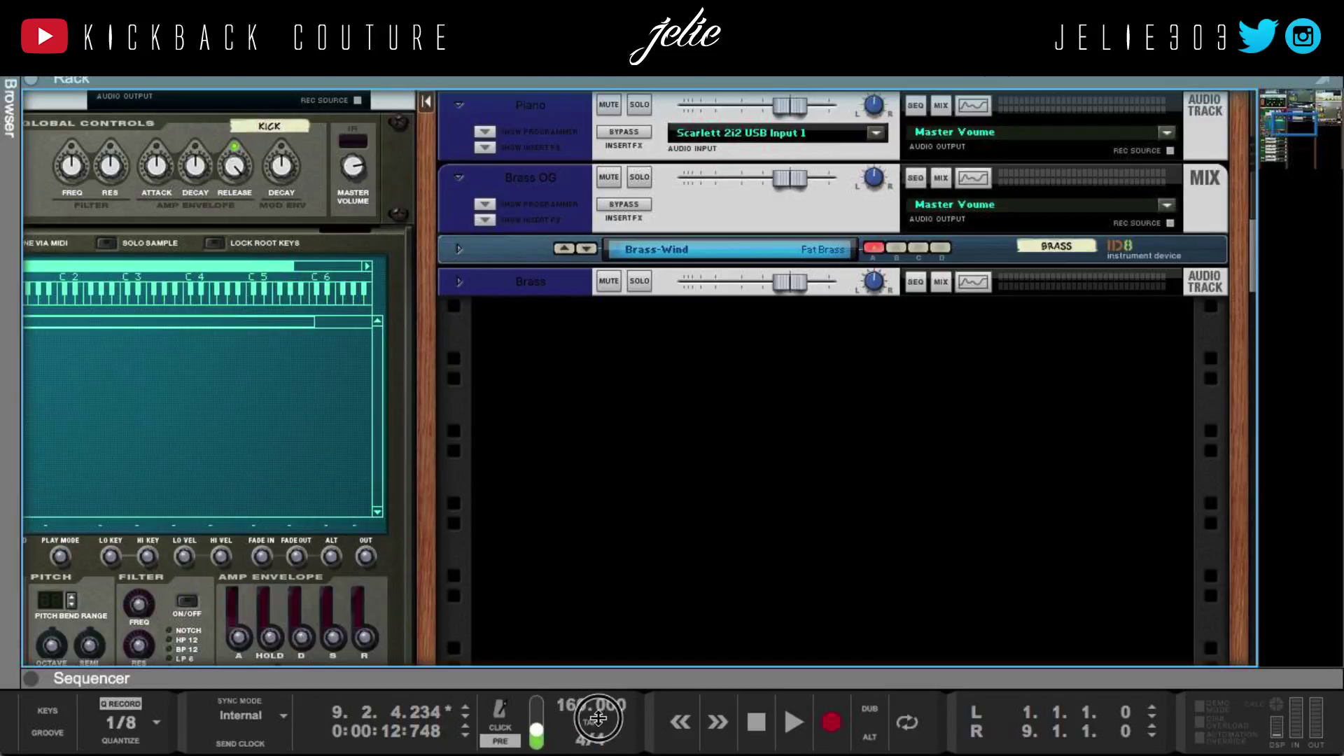
pyautogui.scroll(5, 594, 413)
pyautogui.scroll(2, 593, 413)
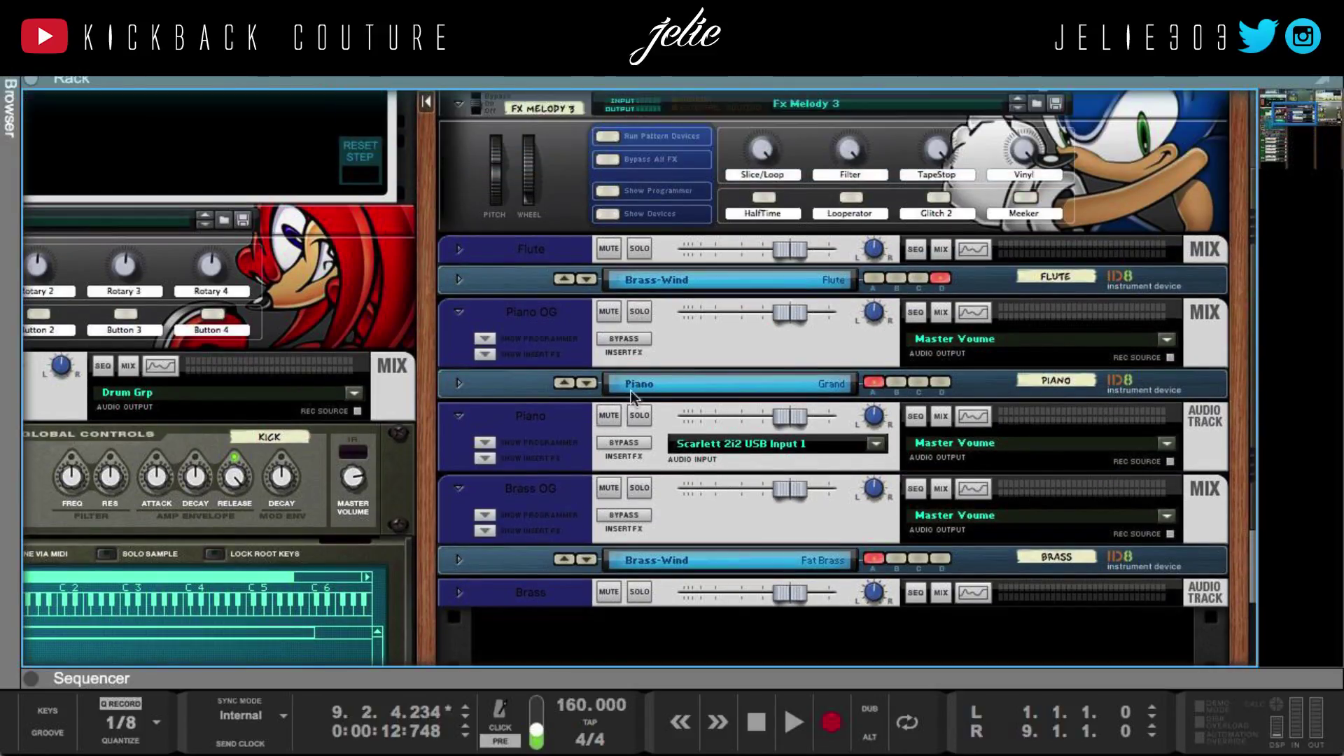
pyautogui.scroll(1, 628, 407)
pyautogui.moveTo(632, 684); pyautogui.dragTo(630, 102)
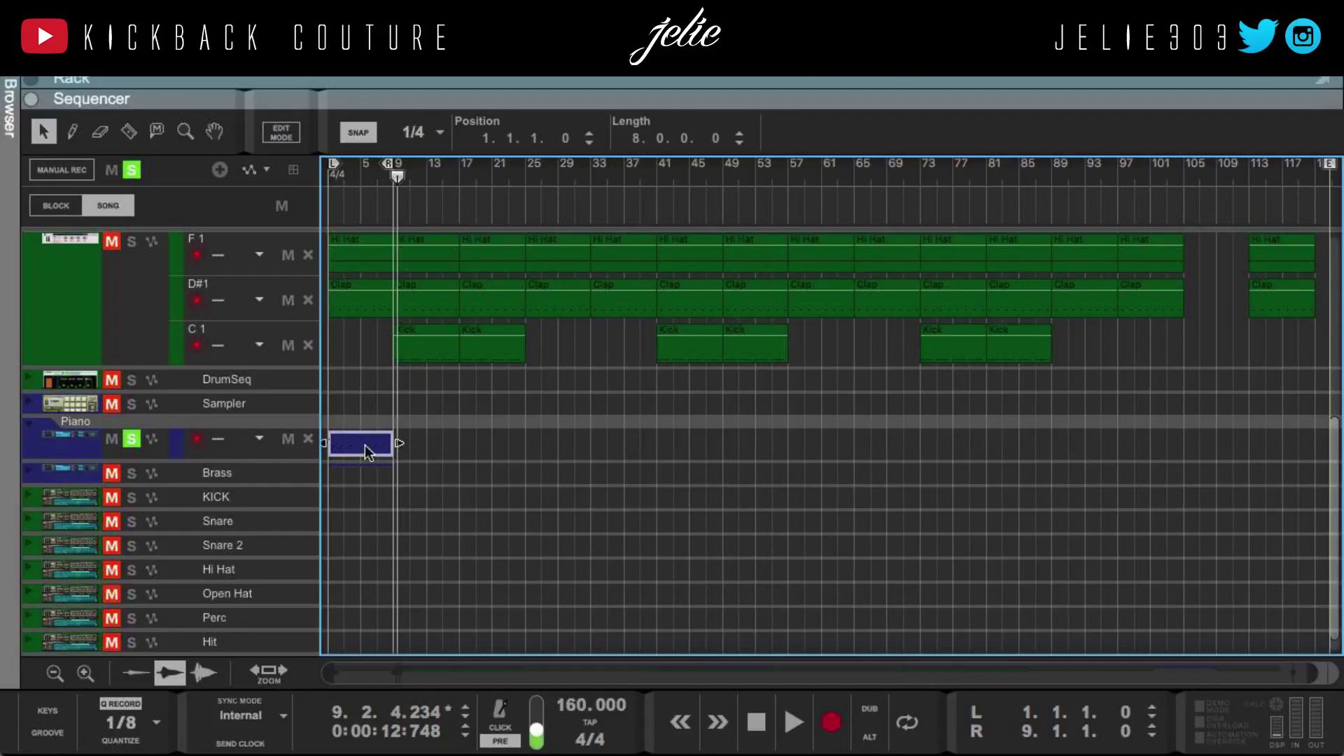
# Open the Piano note clip for editing and play its opening notes from the song start
pyautogui.scroll(3, 364, 444)
pyautogui.hscroll(-3, 442, 447)
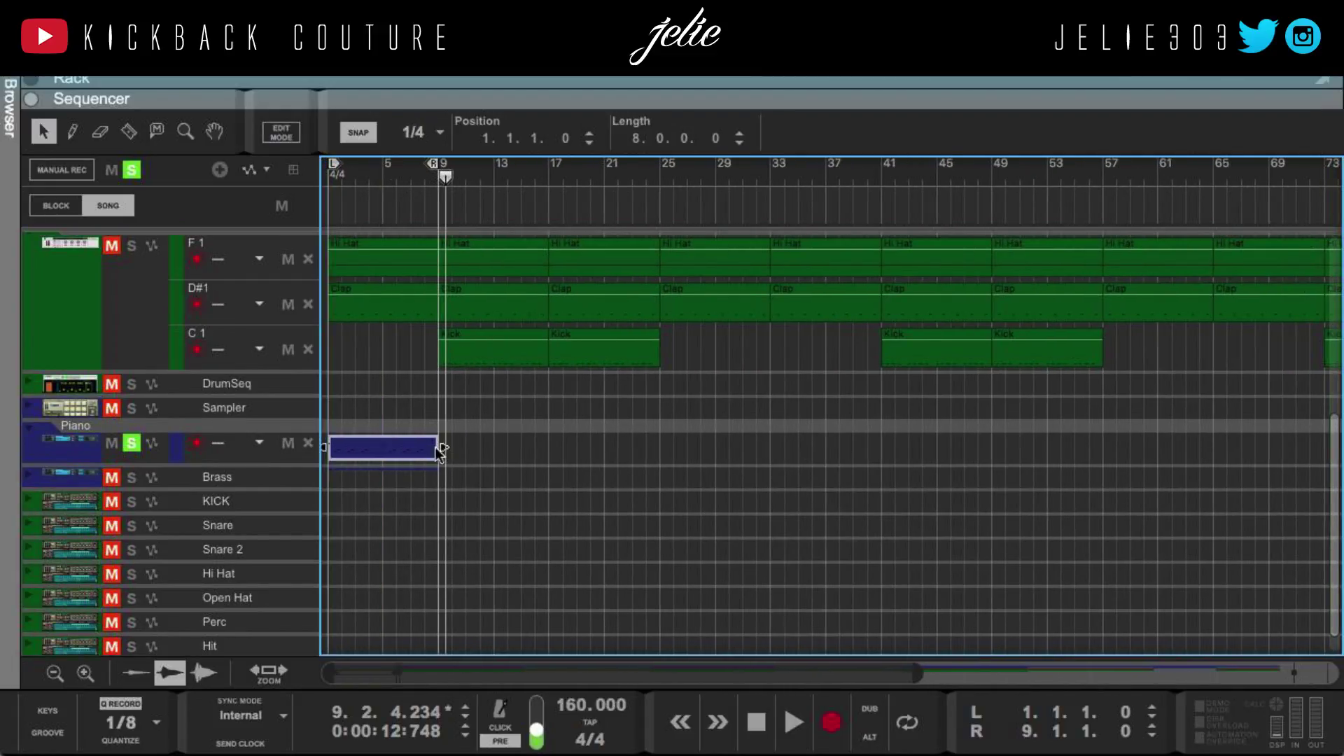
pyautogui.doubleClick(385, 452)
pyautogui.scroll(2, 536, 420)
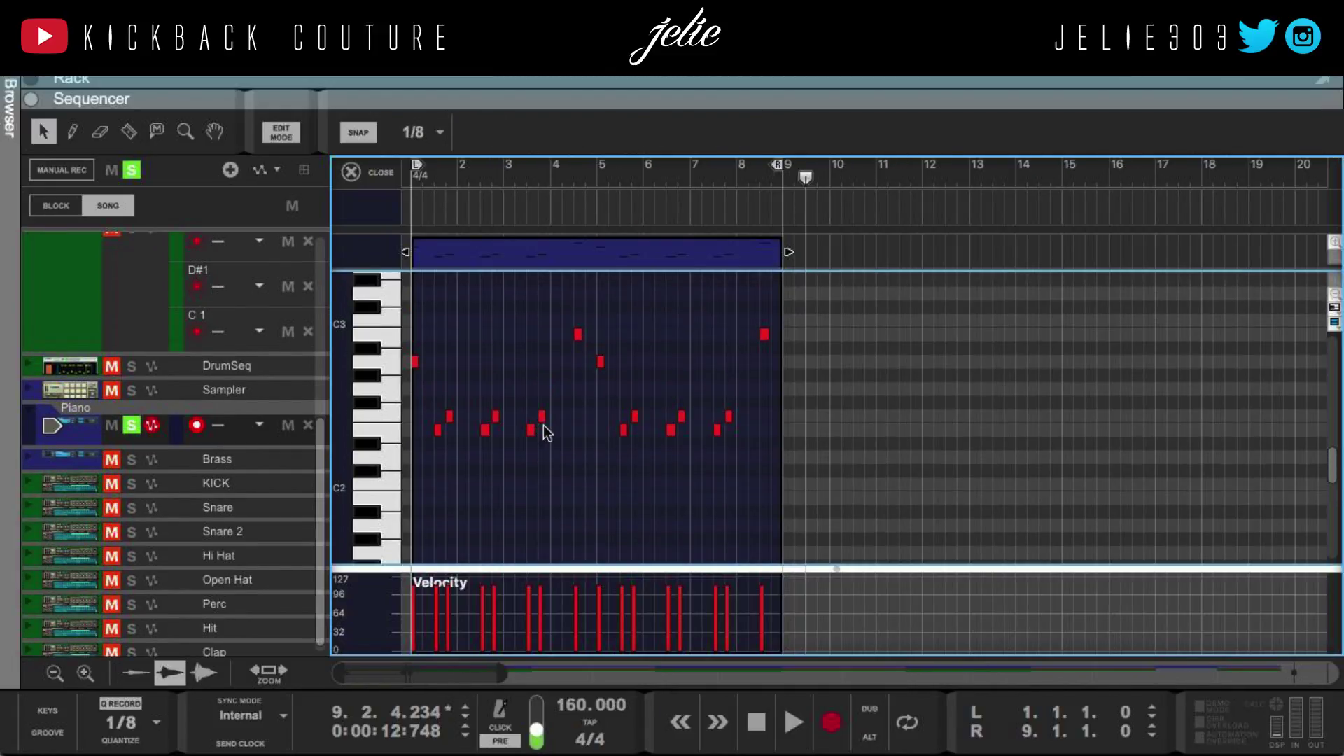
pyautogui.press('Home')
pyautogui.press('space')
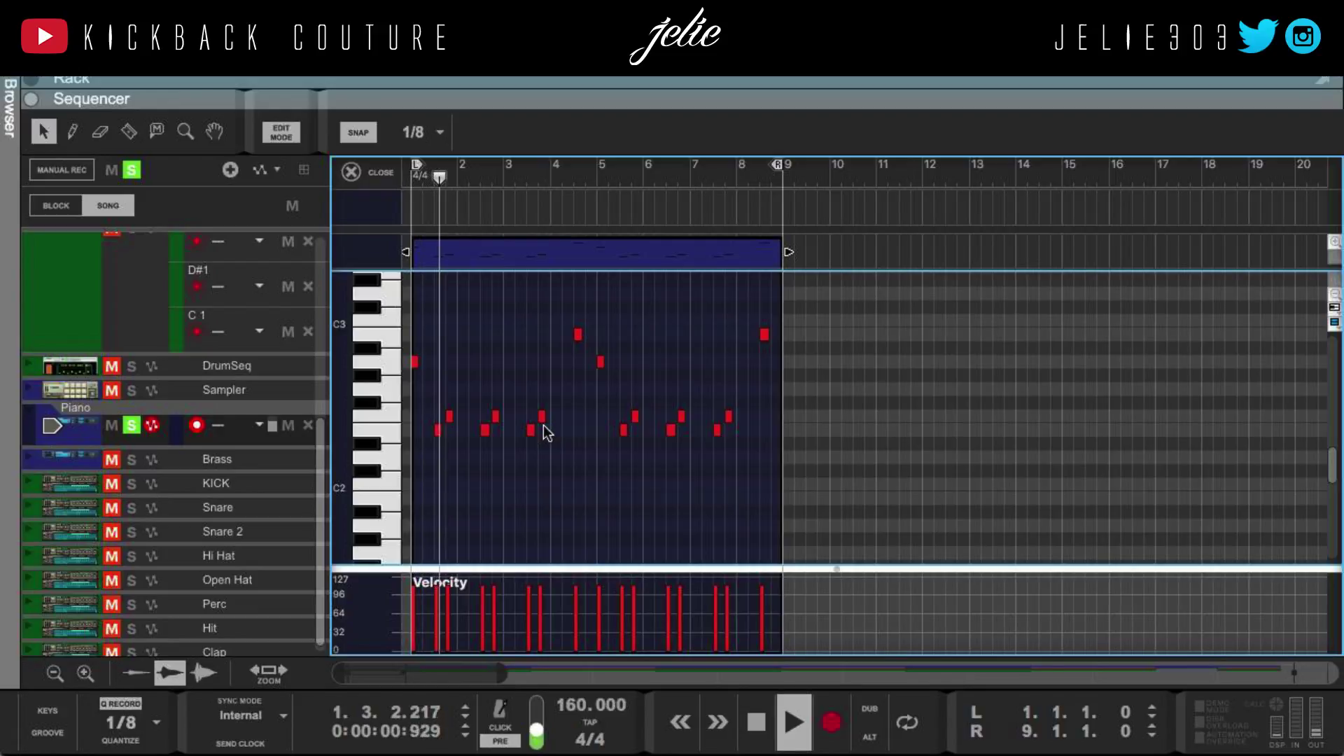
pyautogui.press('space')
# Bypass the insert effects on the Piano OG channel and play the note clip from the start
pyautogui.moveTo(580, 89); pyautogui.dragTo(587, 470)
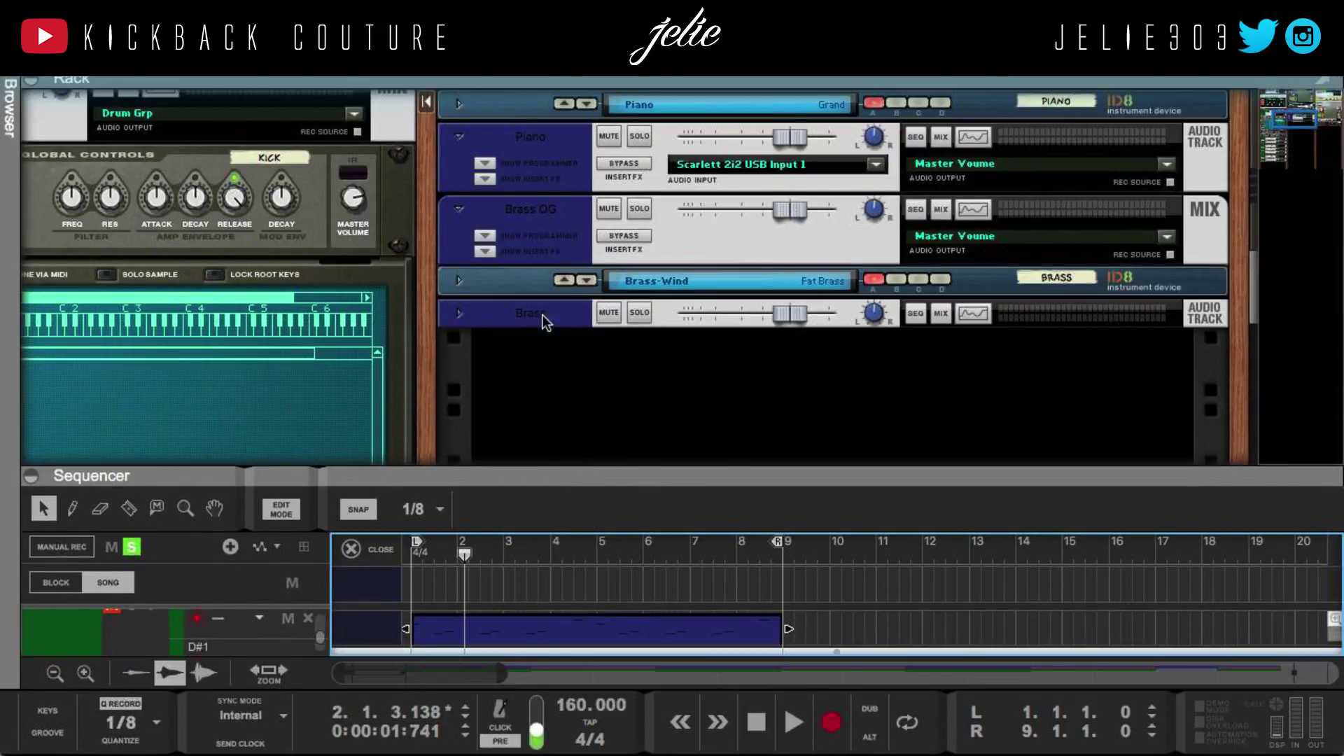
pyautogui.scroll(1, 543, 318)
pyautogui.scroll(3, 492, 221)
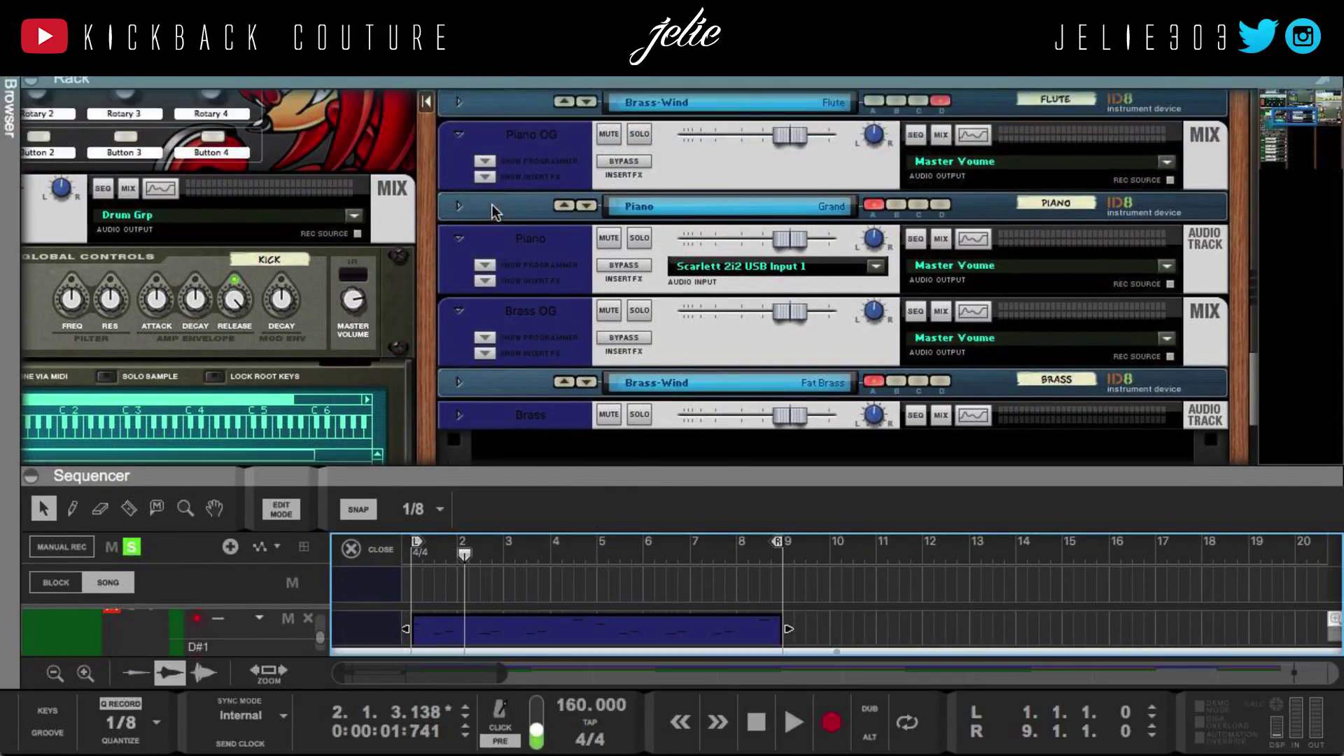
pyautogui.click(632, 163)
pyautogui.press('KP_0')
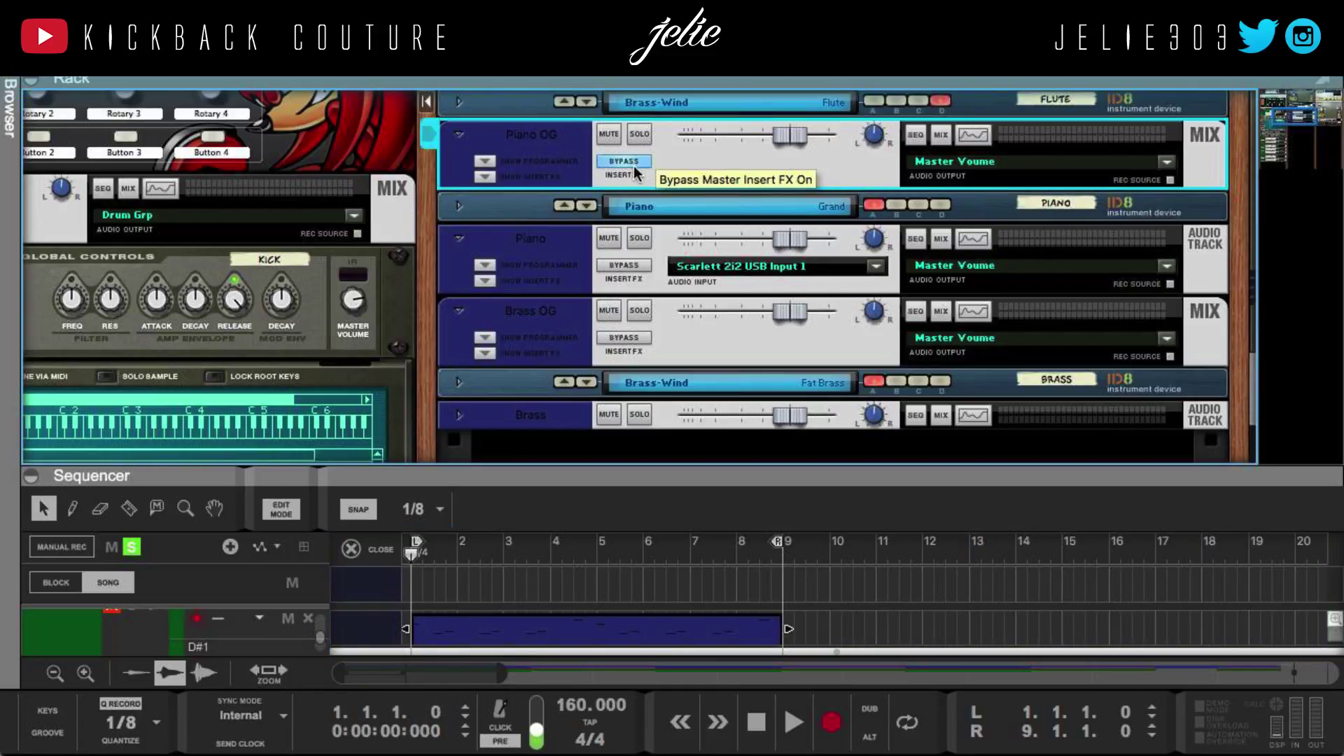
pyautogui.press('space')
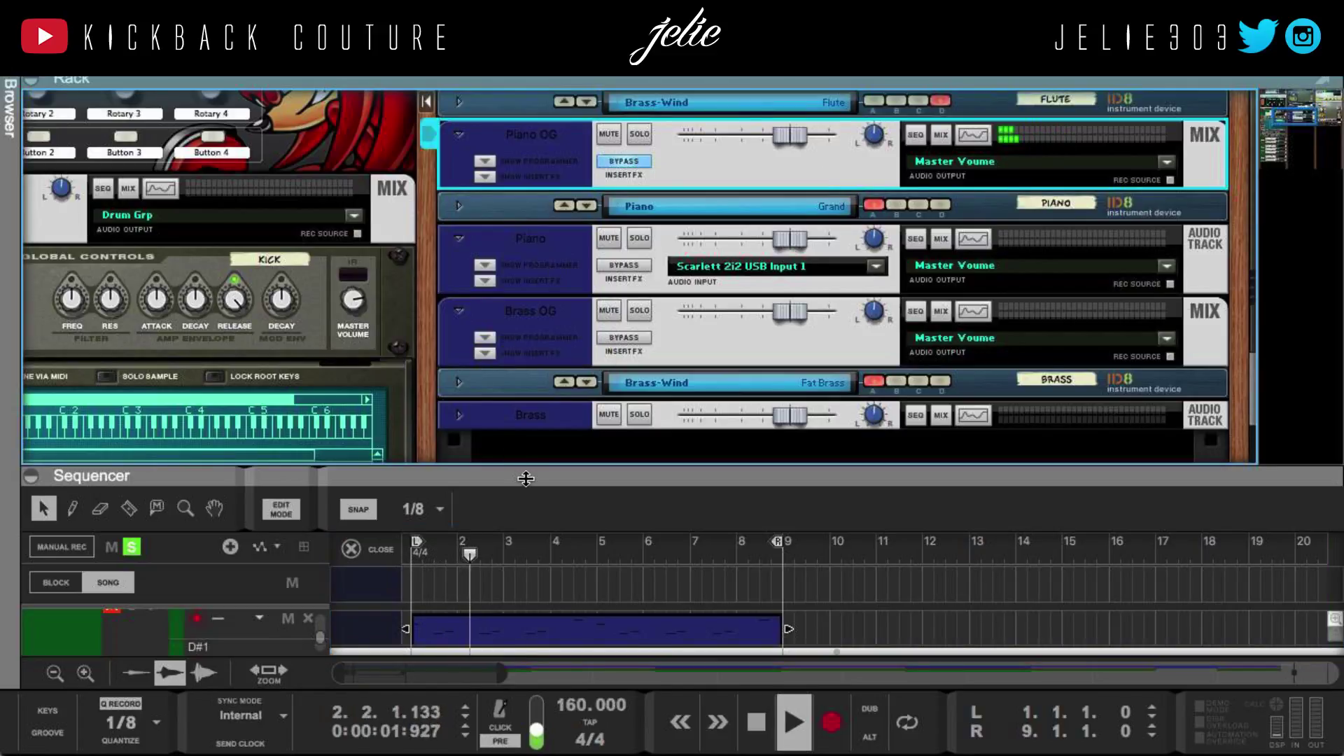
pyautogui.moveTo(525, 477); pyautogui.dragTo(529, 238)
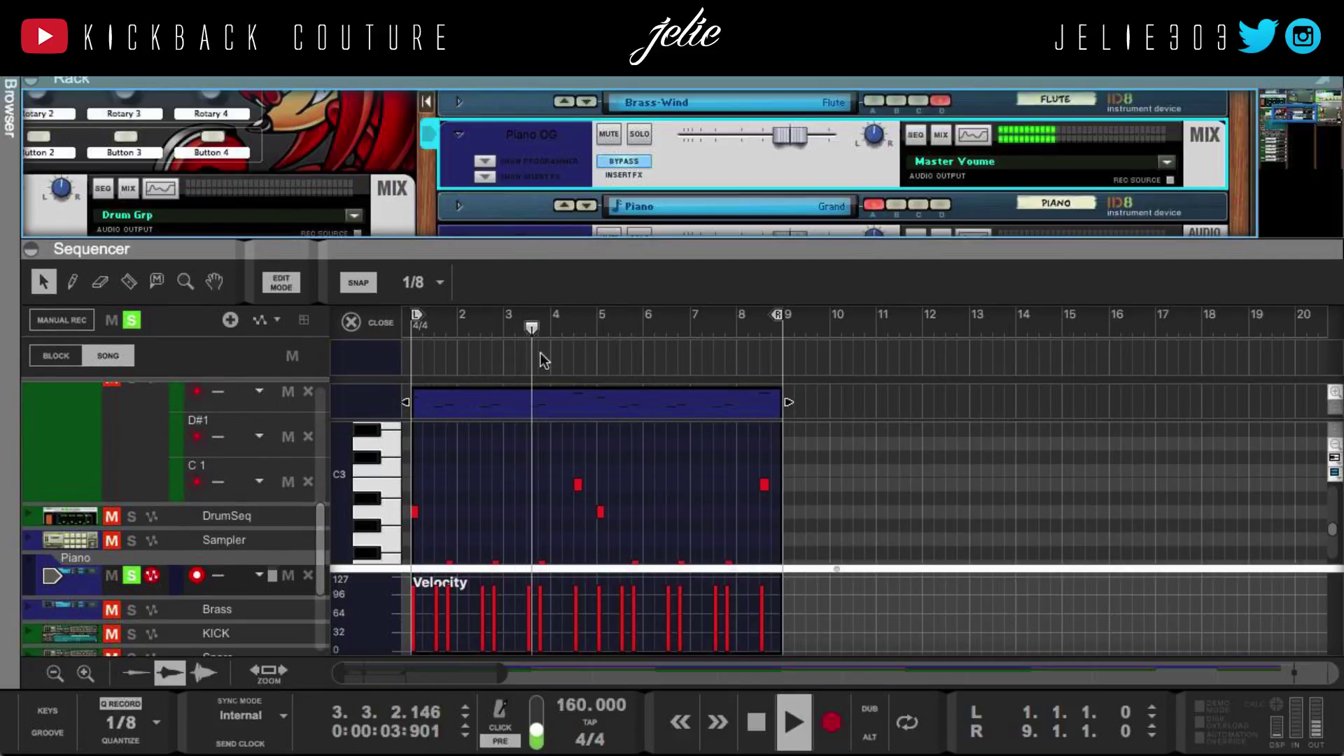
pyautogui.scroll(-3, 549, 465)
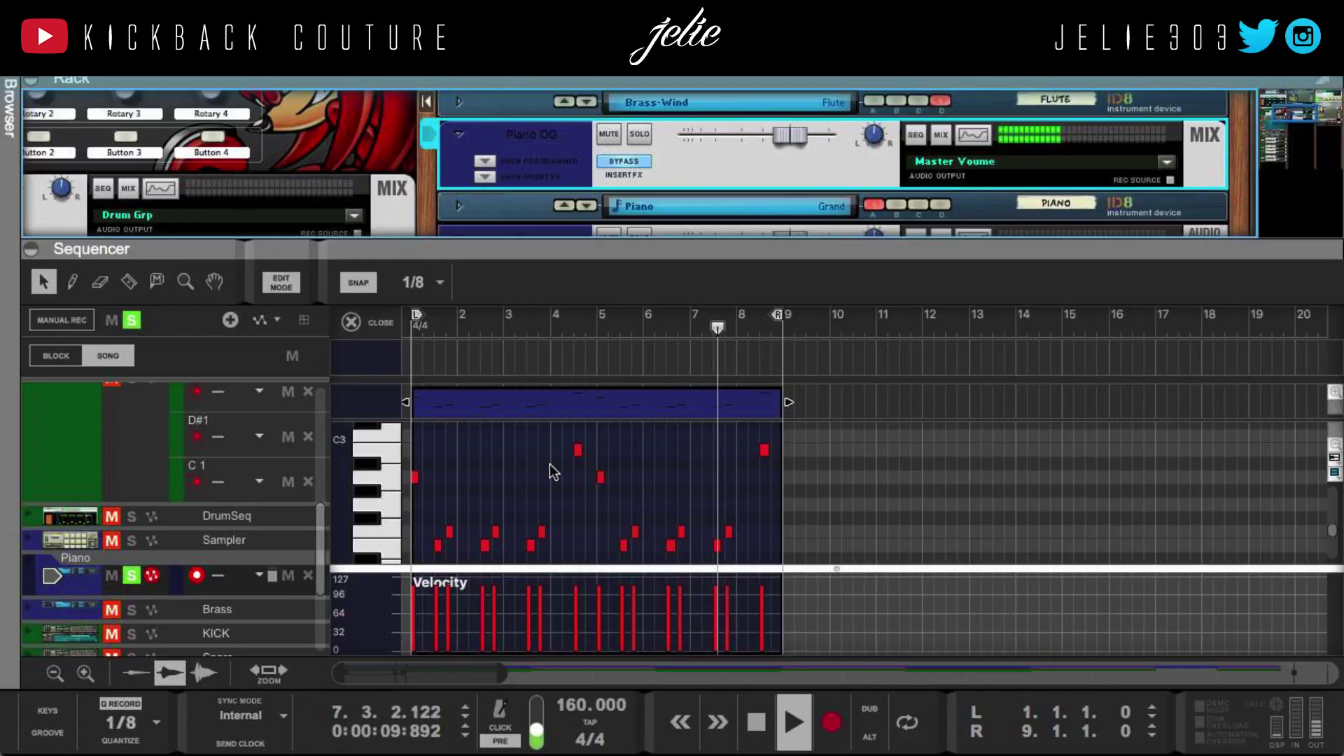
pyautogui.press('space')
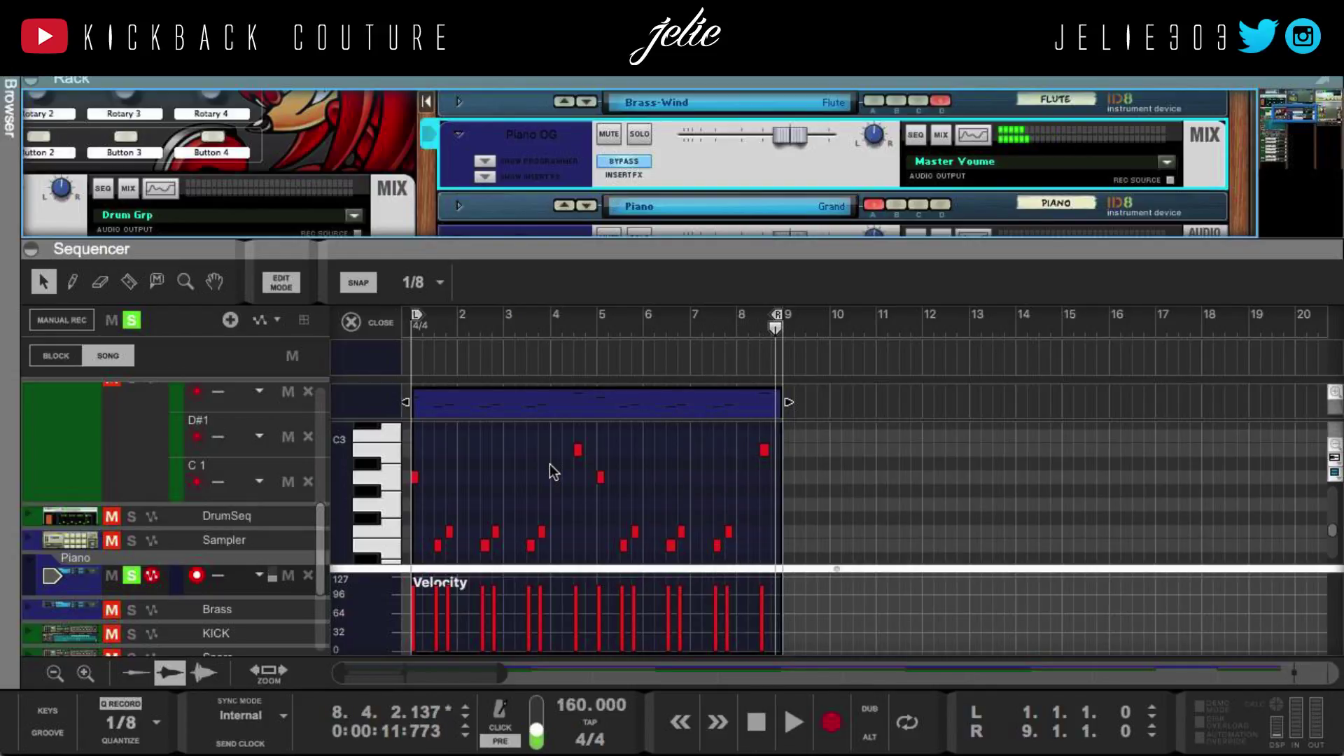
# Reactivate the Piano OG insert effects and show the Reverser device in the rack
pyautogui.moveTo(505, 259); pyautogui.dragTo(560, 666)
pyautogui.click(608, 168)
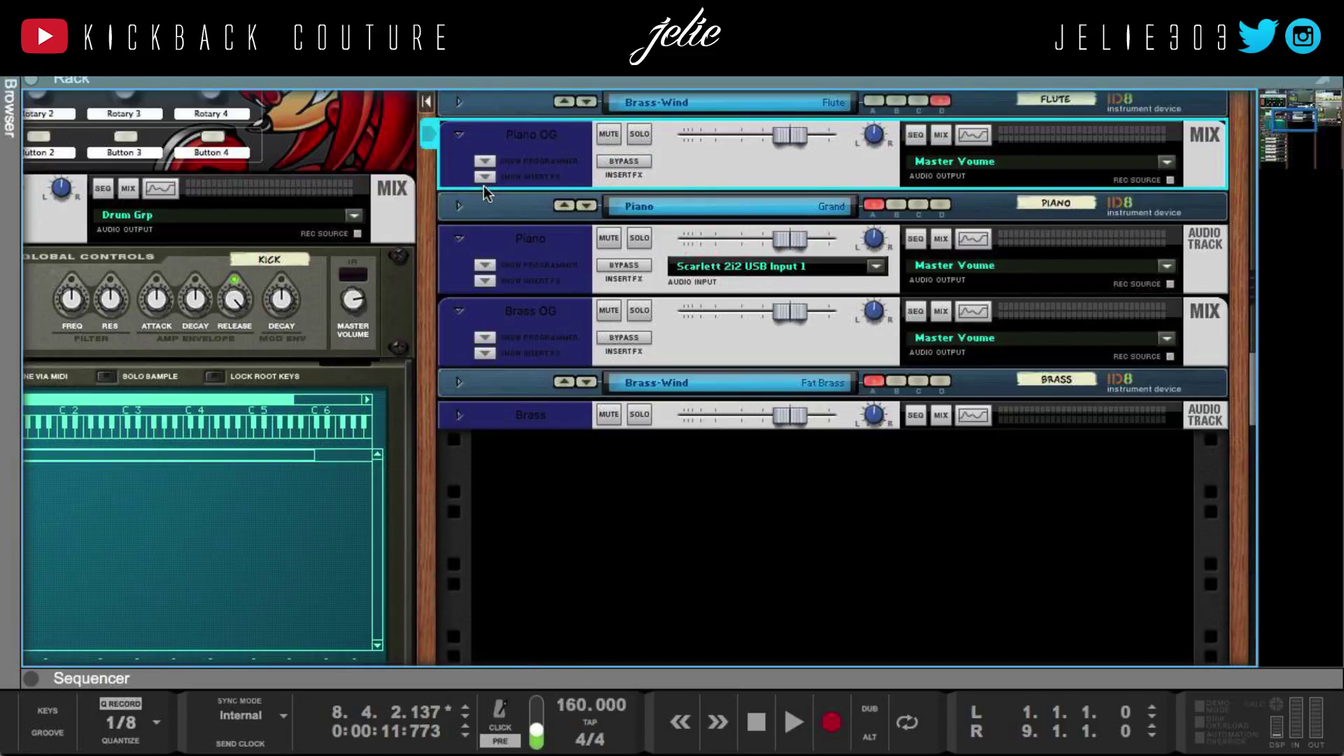
pyautogui.click(482, 176)
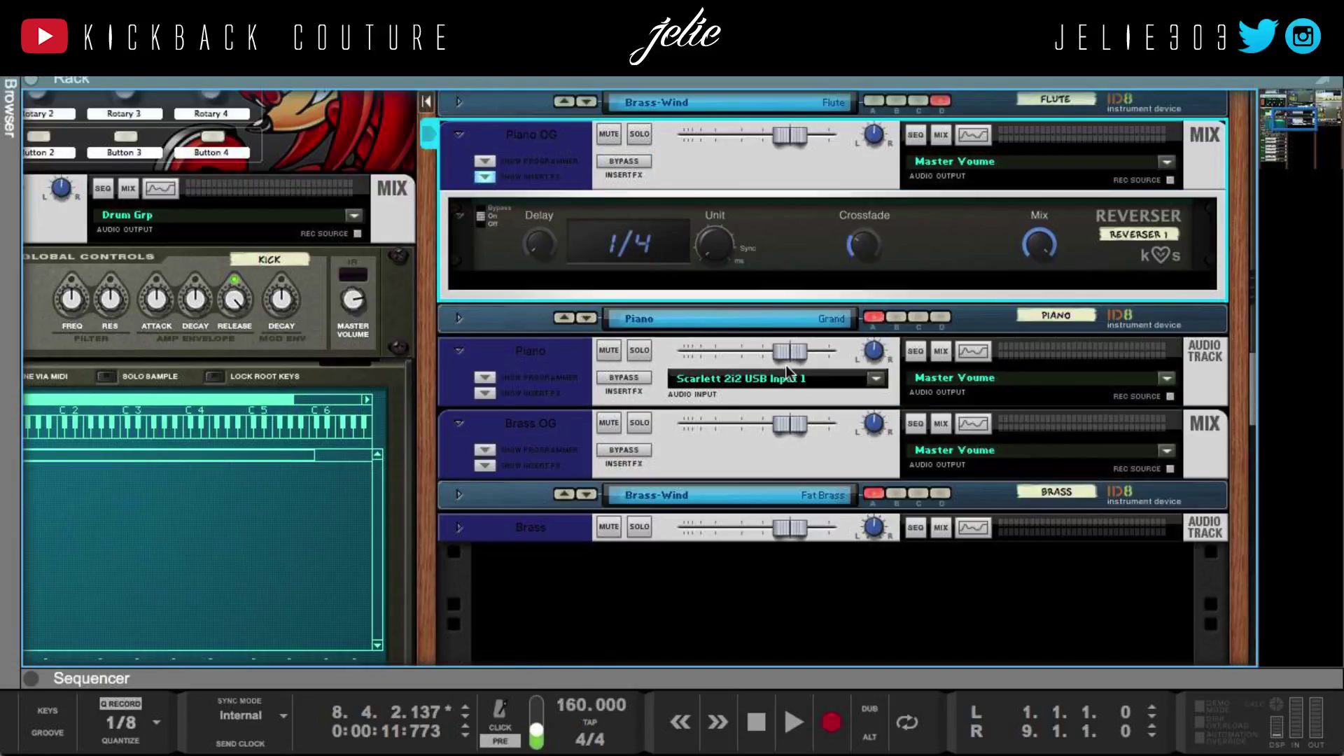
pyautogui.click(762, 229)
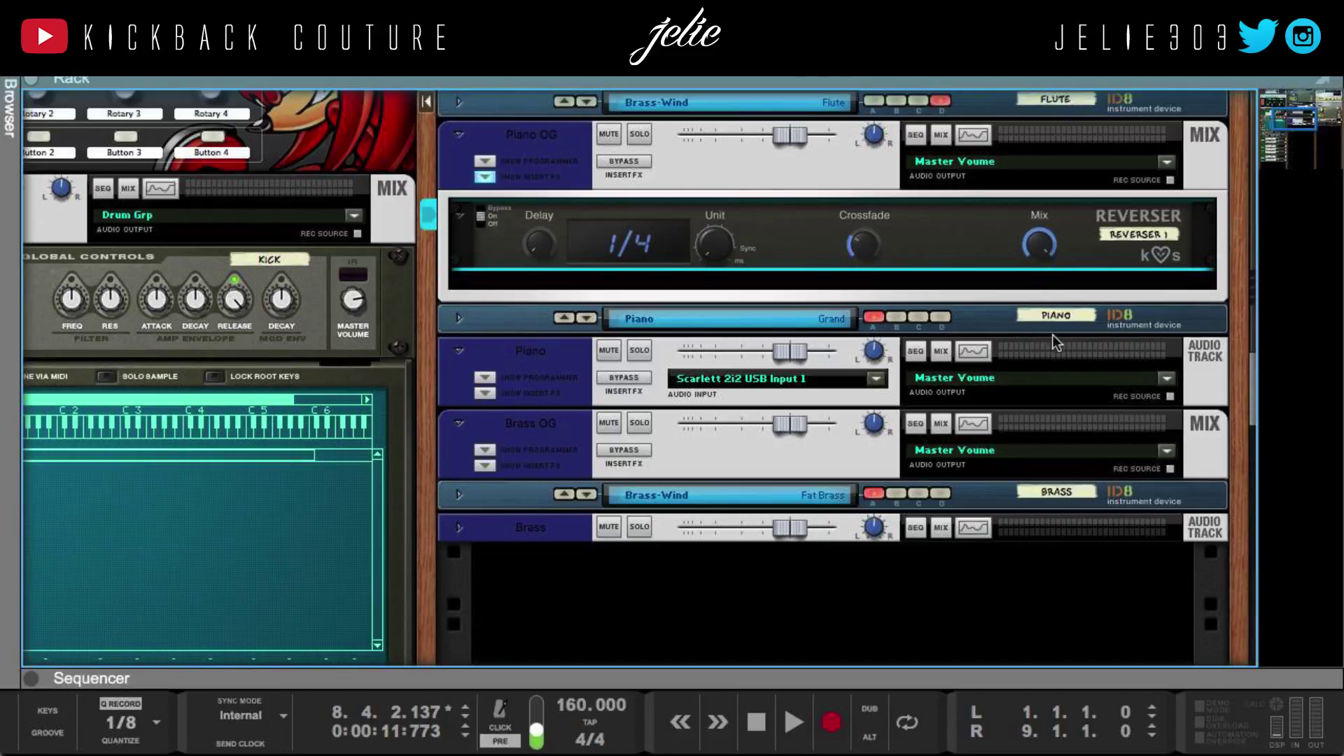
# Solo the Piano OG mix channel and listen to it with the Reverser effect active
pyautogui.click(644, 135)
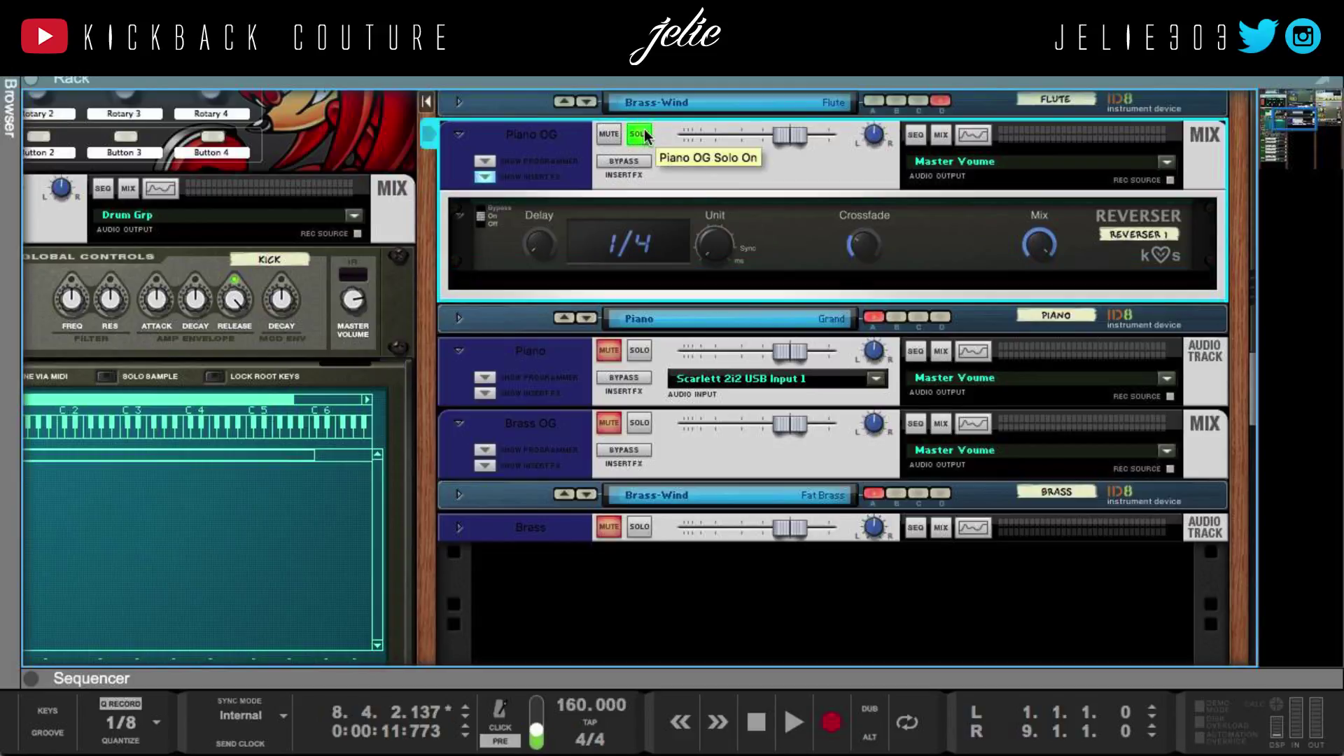
pyautogui.press('space')
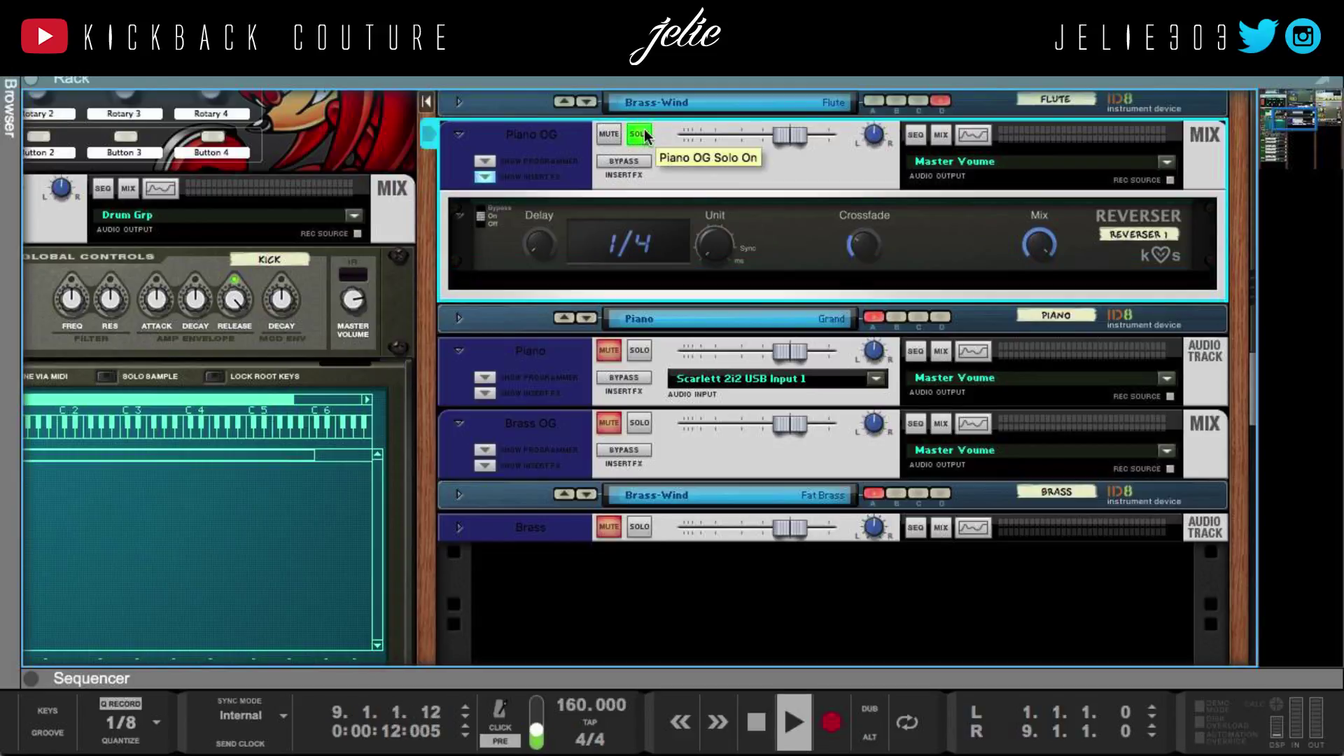
pyautogui.click(759, 741)
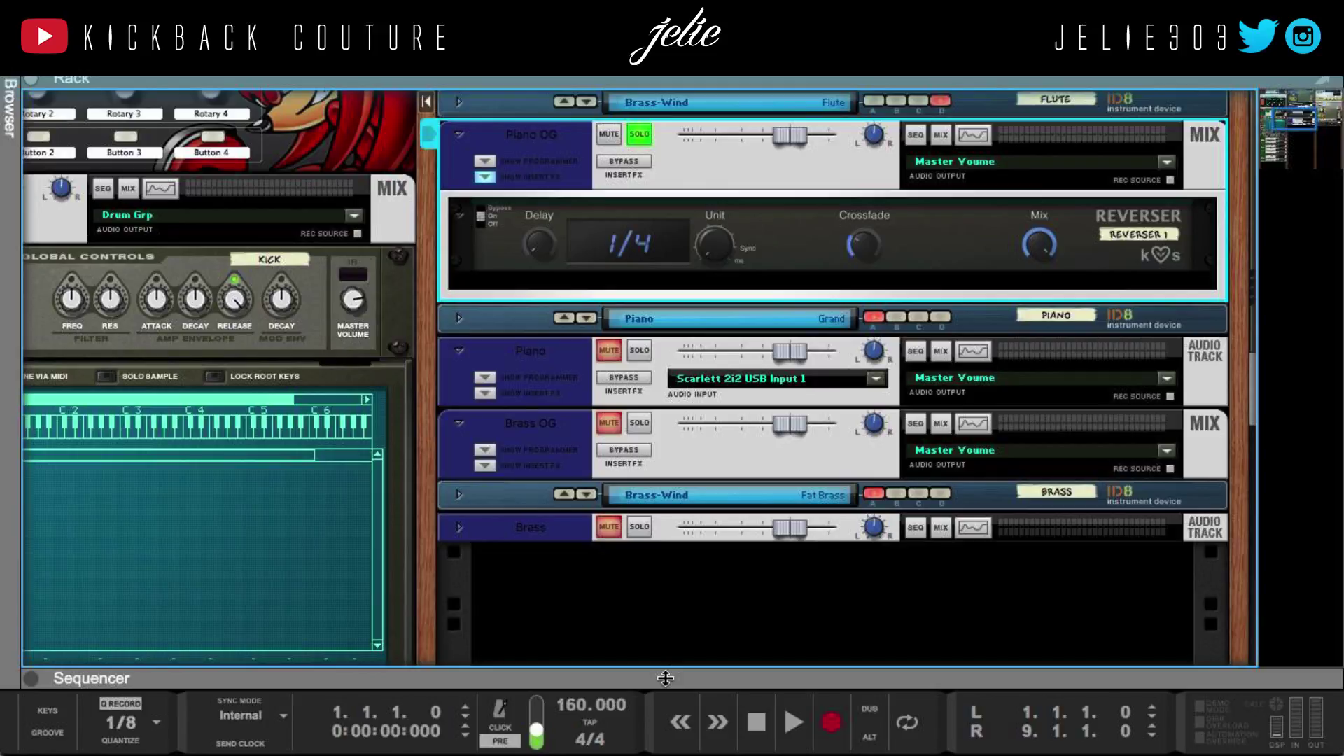
pyautogui.press('space')
pyautogui.press('space')
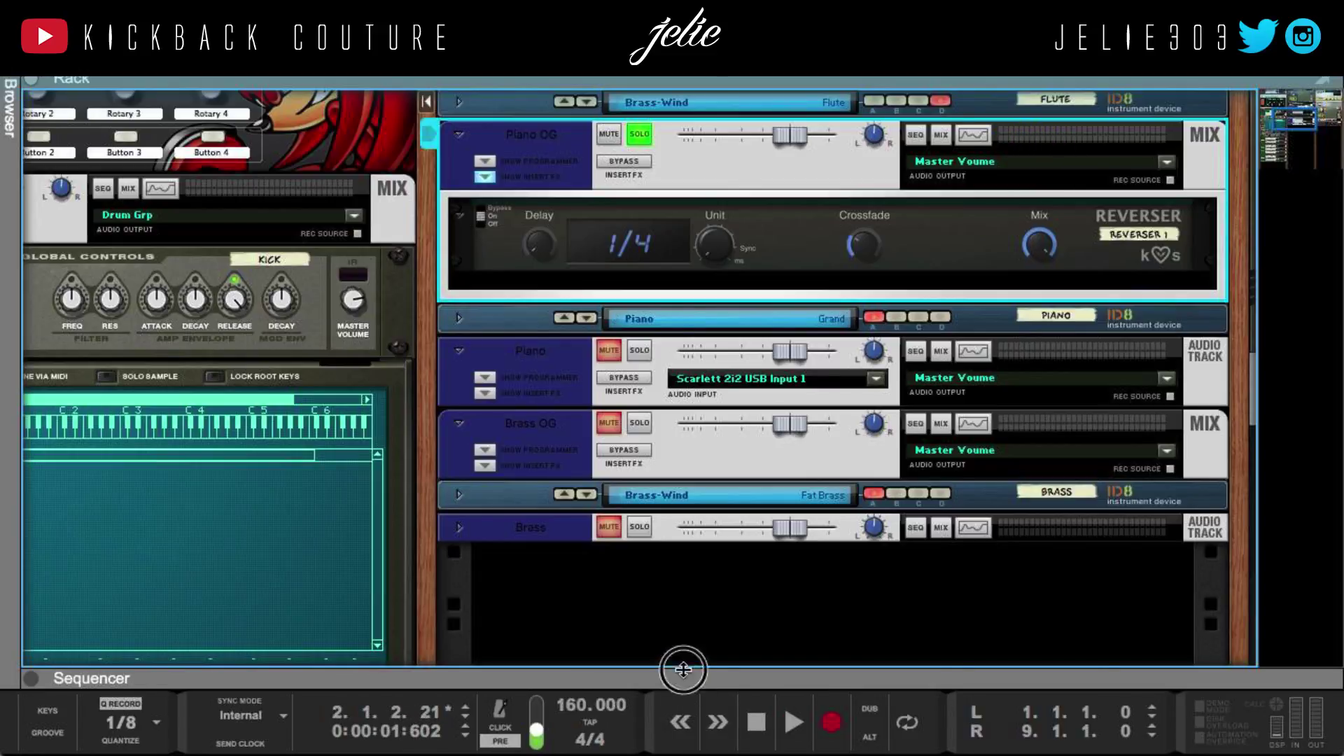
# Bounce the Piano note clip in place to a new audio track
pyautogui.moveTo(682, 669); pyautogui.dragTo(682, 94)
pyautogui.rightClick(501, 251)
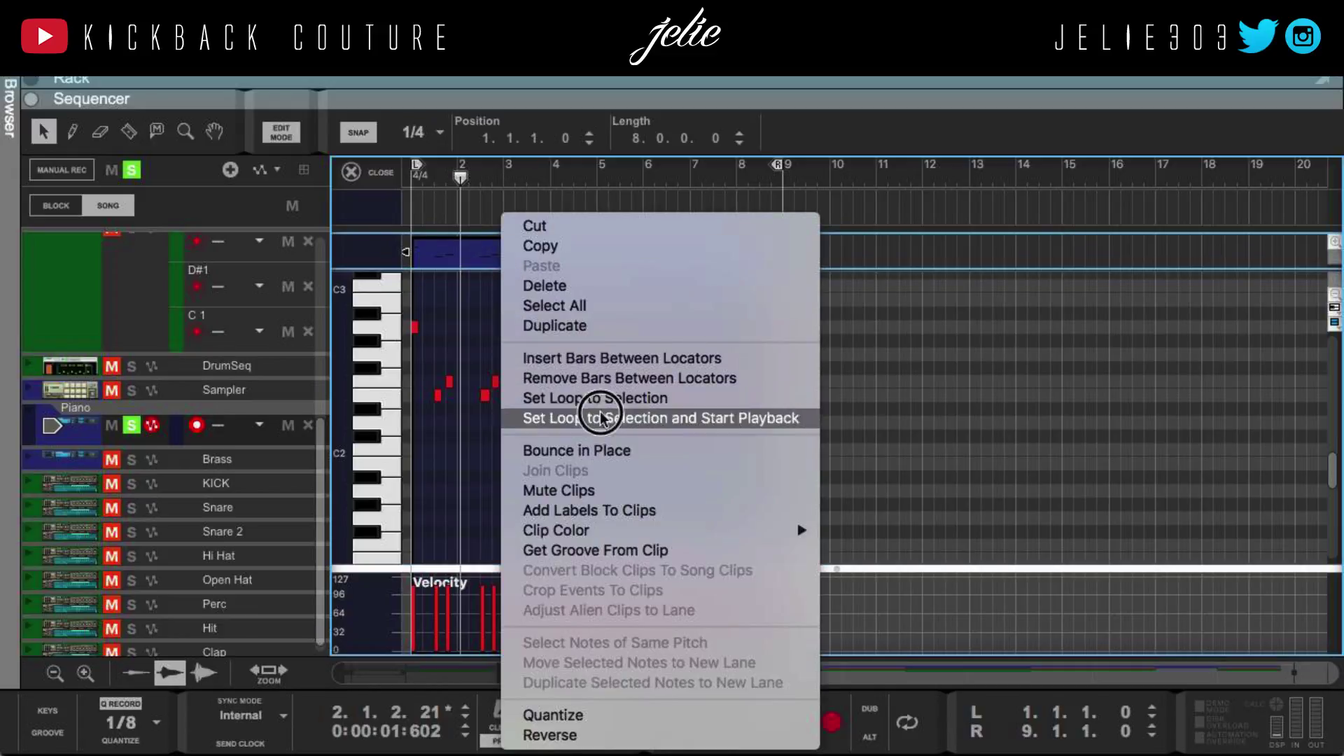
pyautogui.click(613, 451)
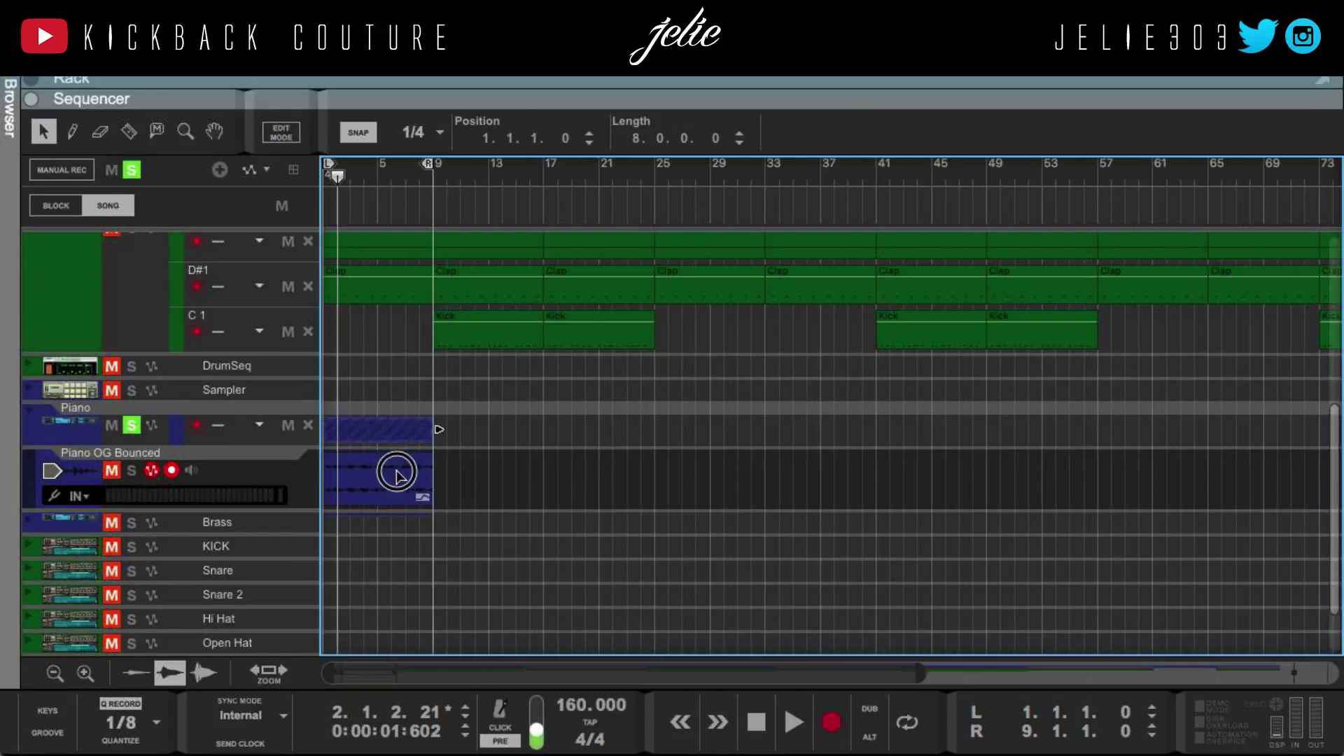
# Trim the start of the bounced piano audio clip to a length of 7.3.0.0 and place it at position 1.1.1.0
pyautogui.click(410, 480)
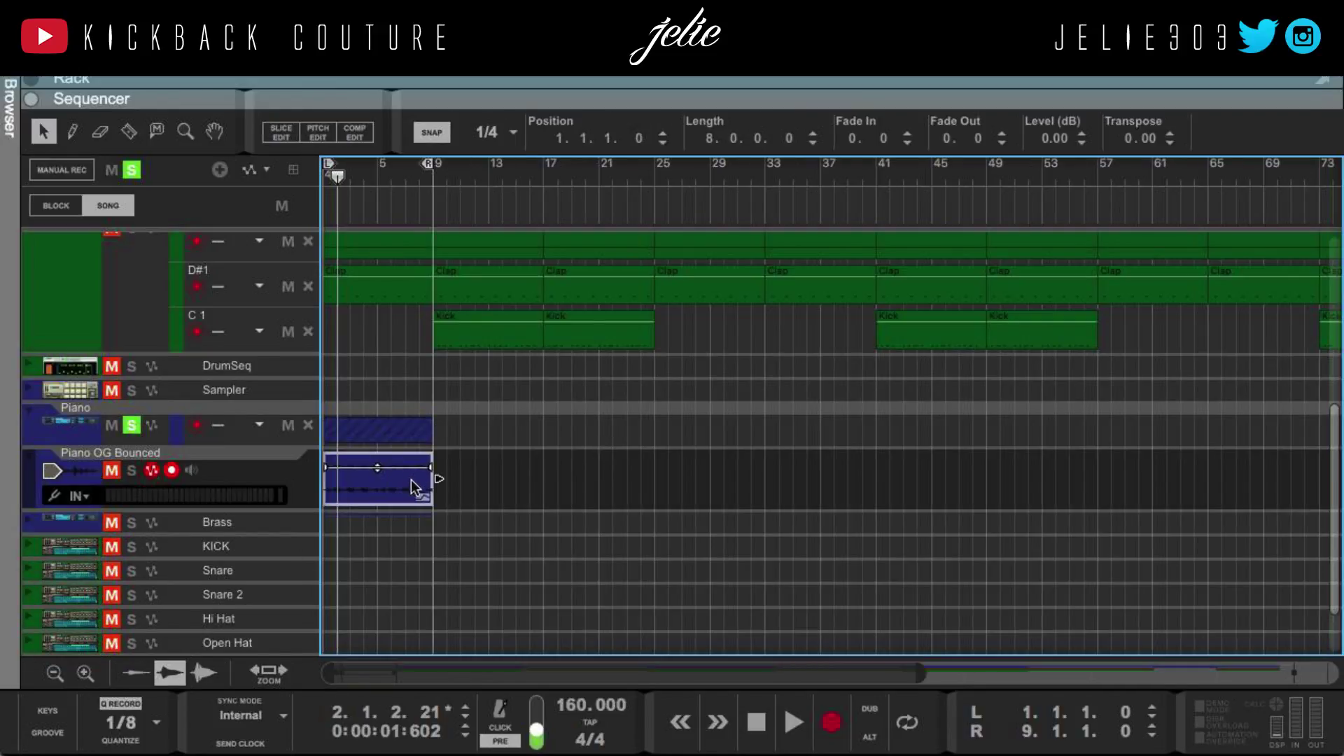
pyautogui.press('Home')
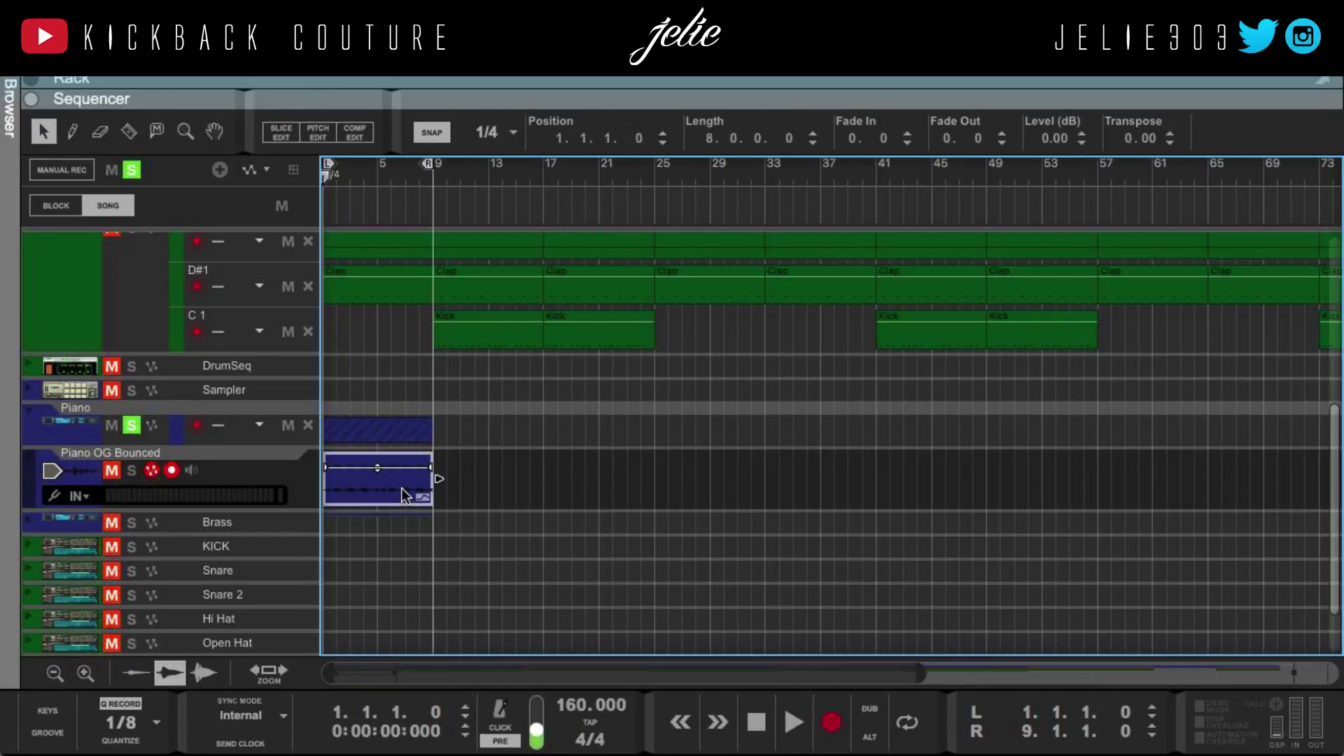
pyautogui.scroll(6, 417, 485)
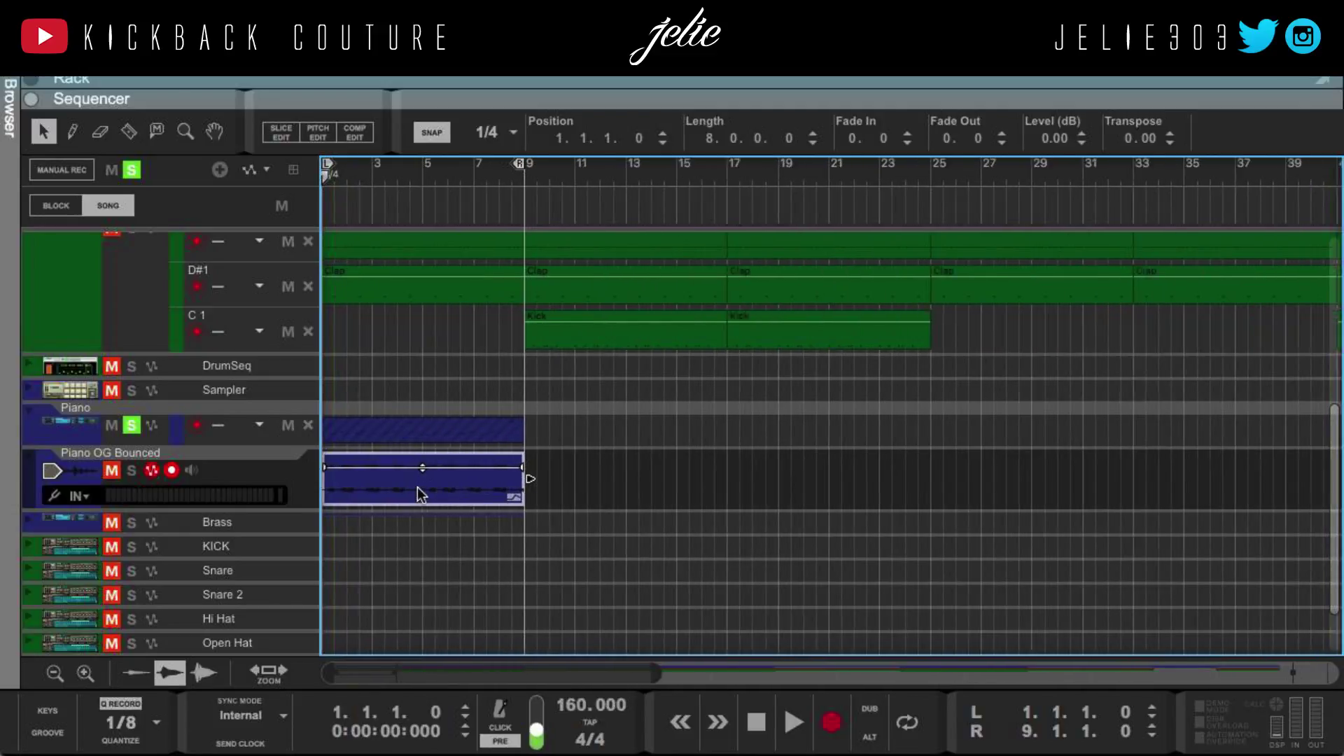
pyautogui.scroll(3, 442, 493)
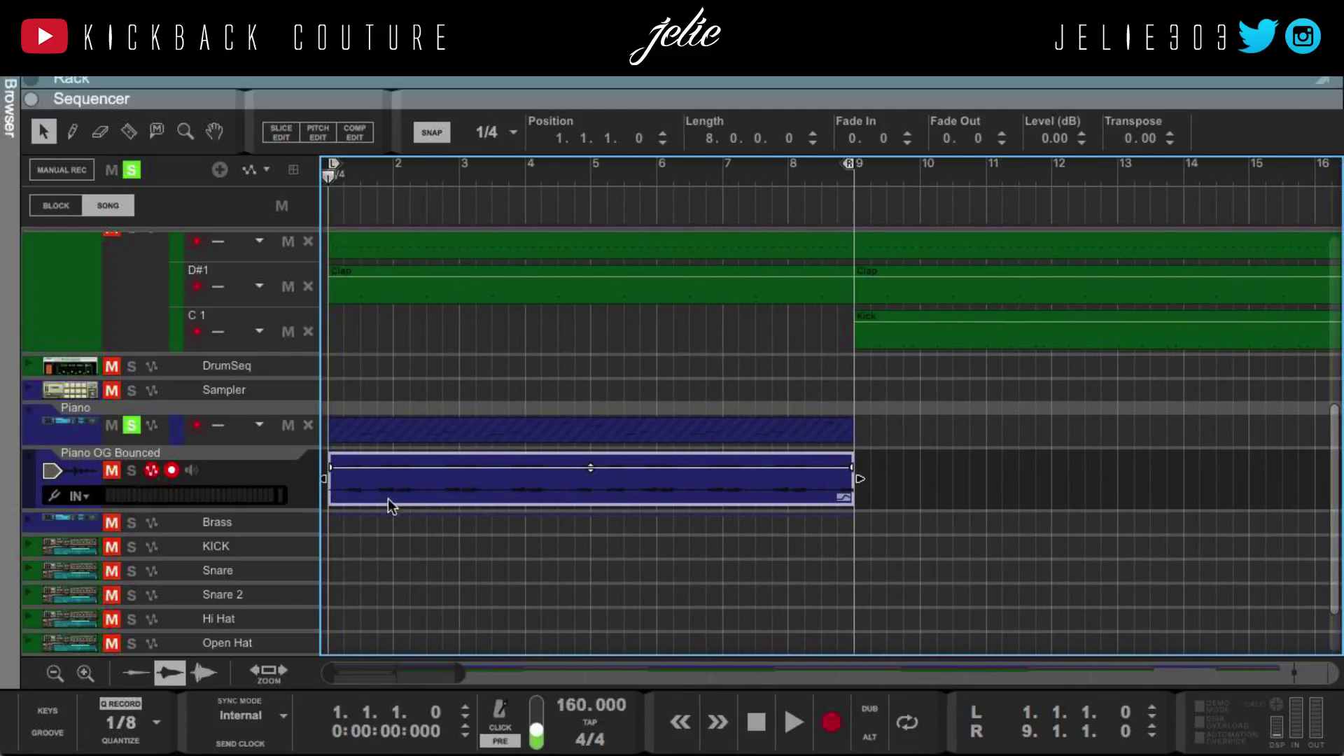
pyautogui.moveTo(321, 477); pyautogui.dragTo(263, 473)
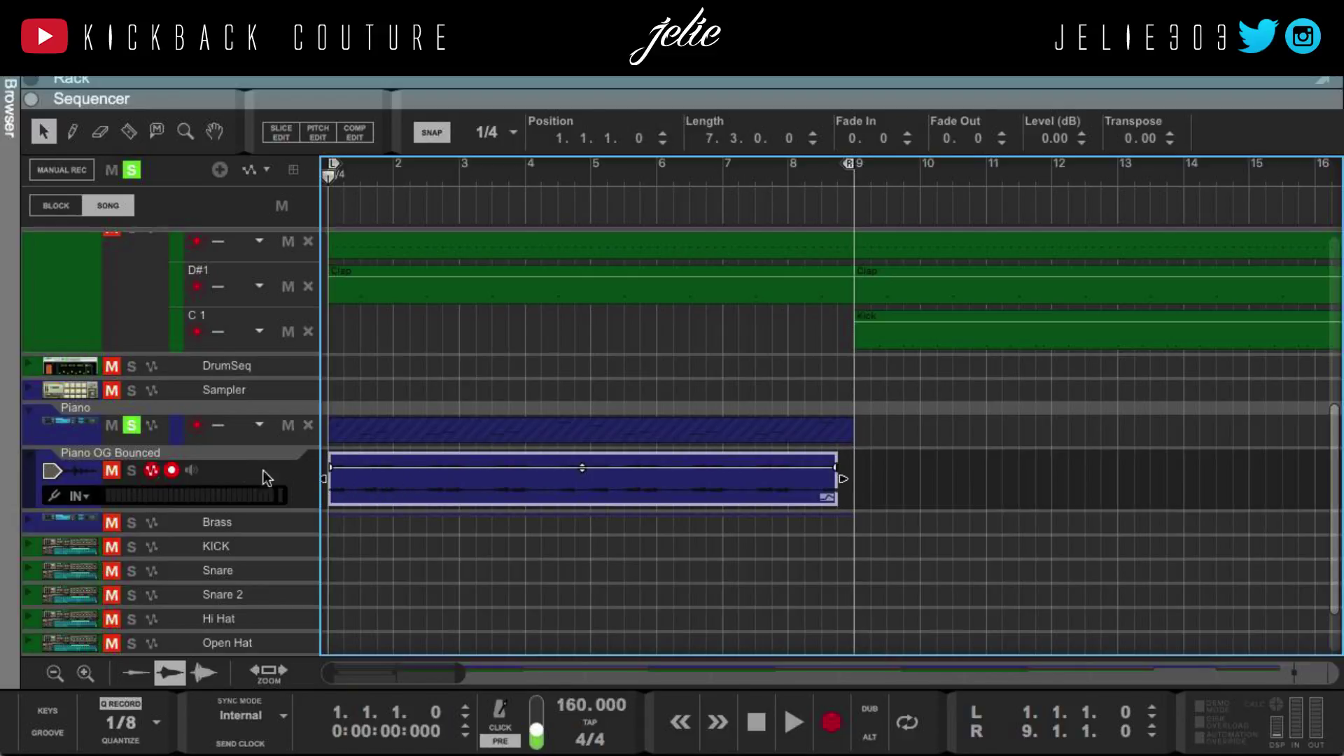
# Solo the Piano OG Bounced track and listen to its trimmed audio clip from the start
pyautogui.click(131, 470)
pyautogui.press('space')
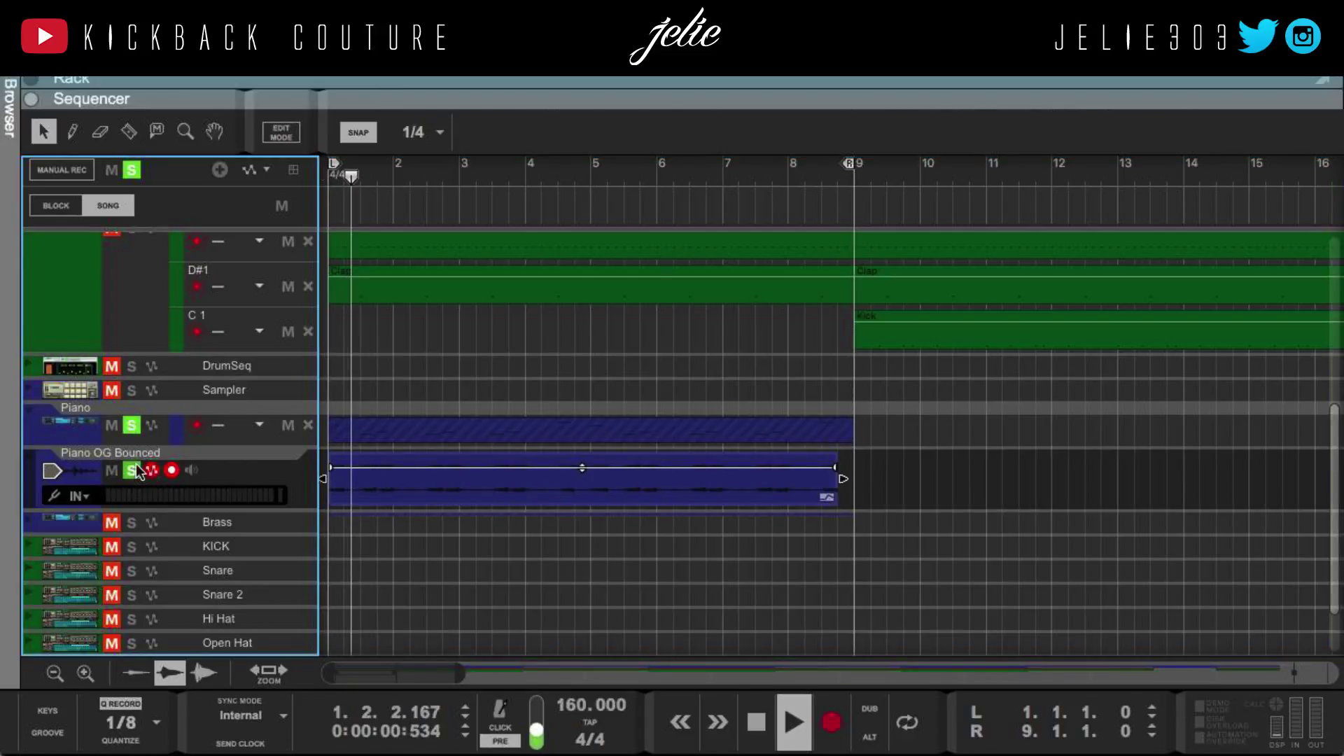
pyautogui.press('space')
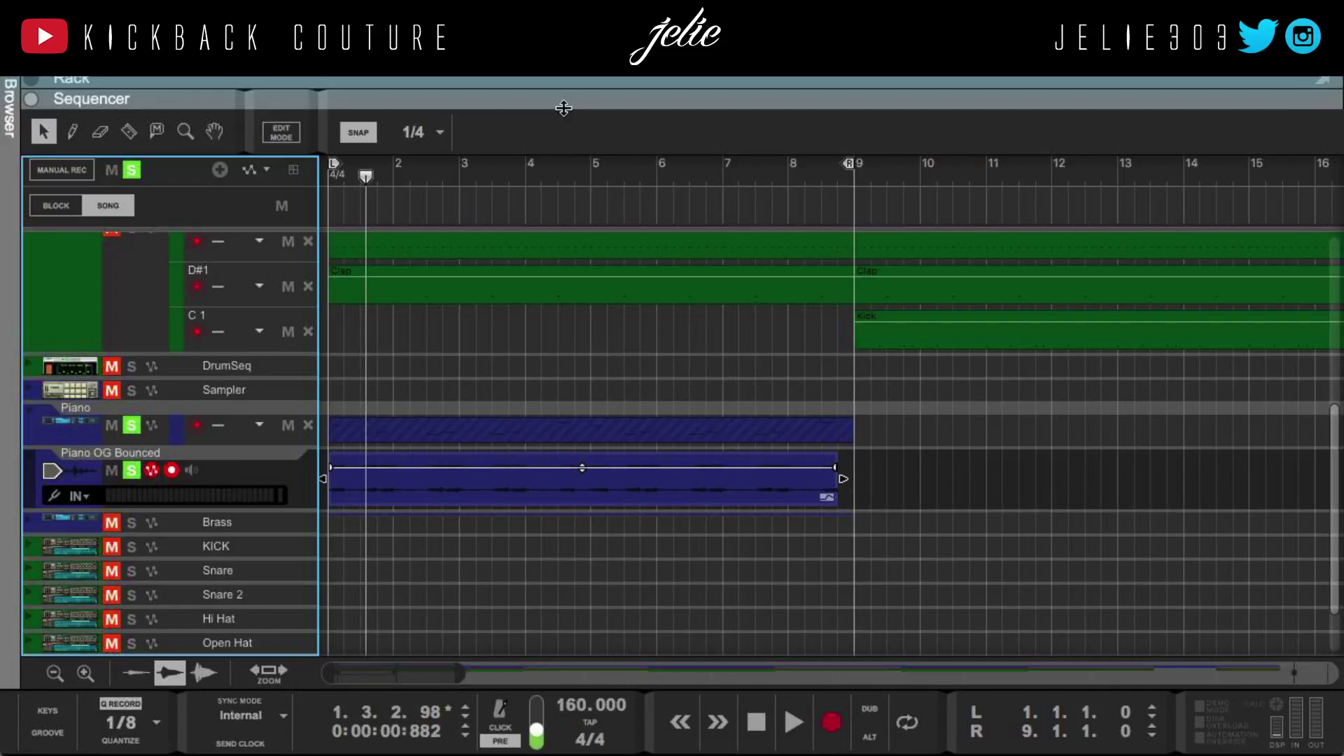
pyautogui.moveTo(563, 108); pyautogui.dragTo(573, 198)
pyautogui.scroll(3, 649, 303)
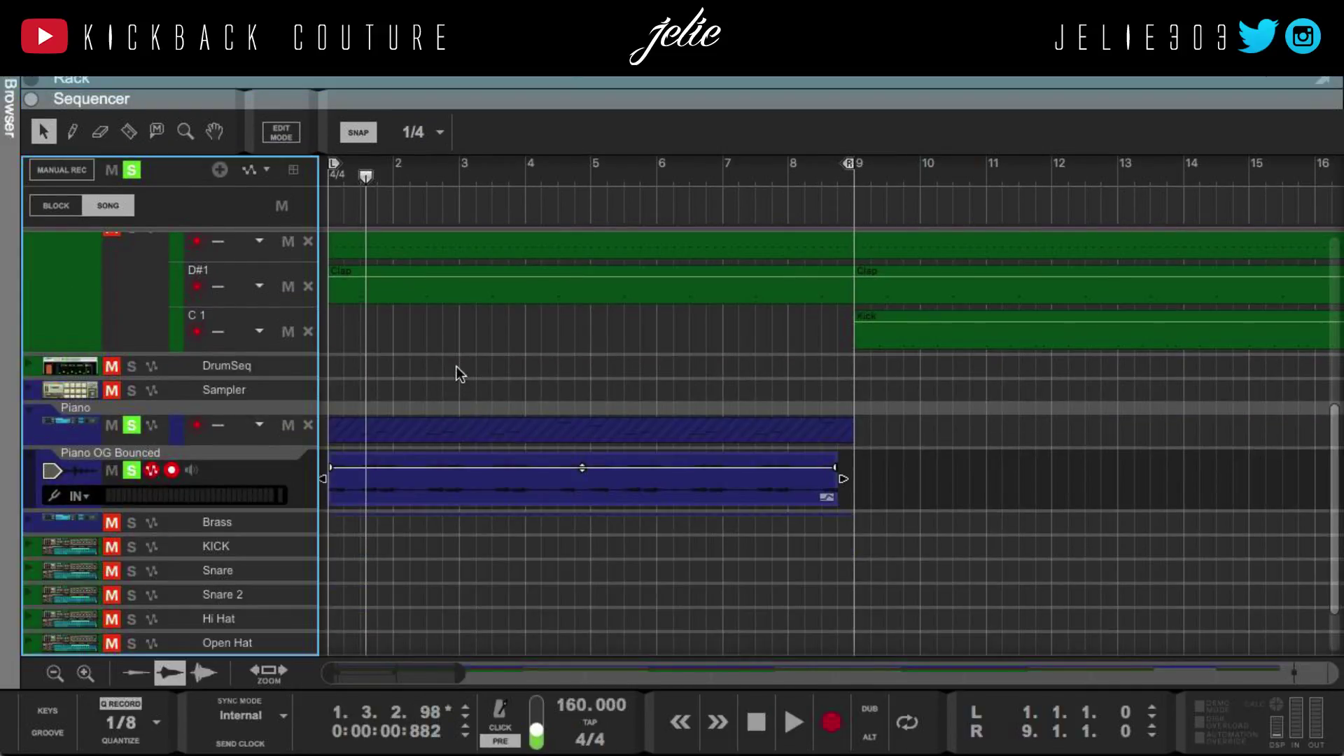
pyautogui.press('Home')
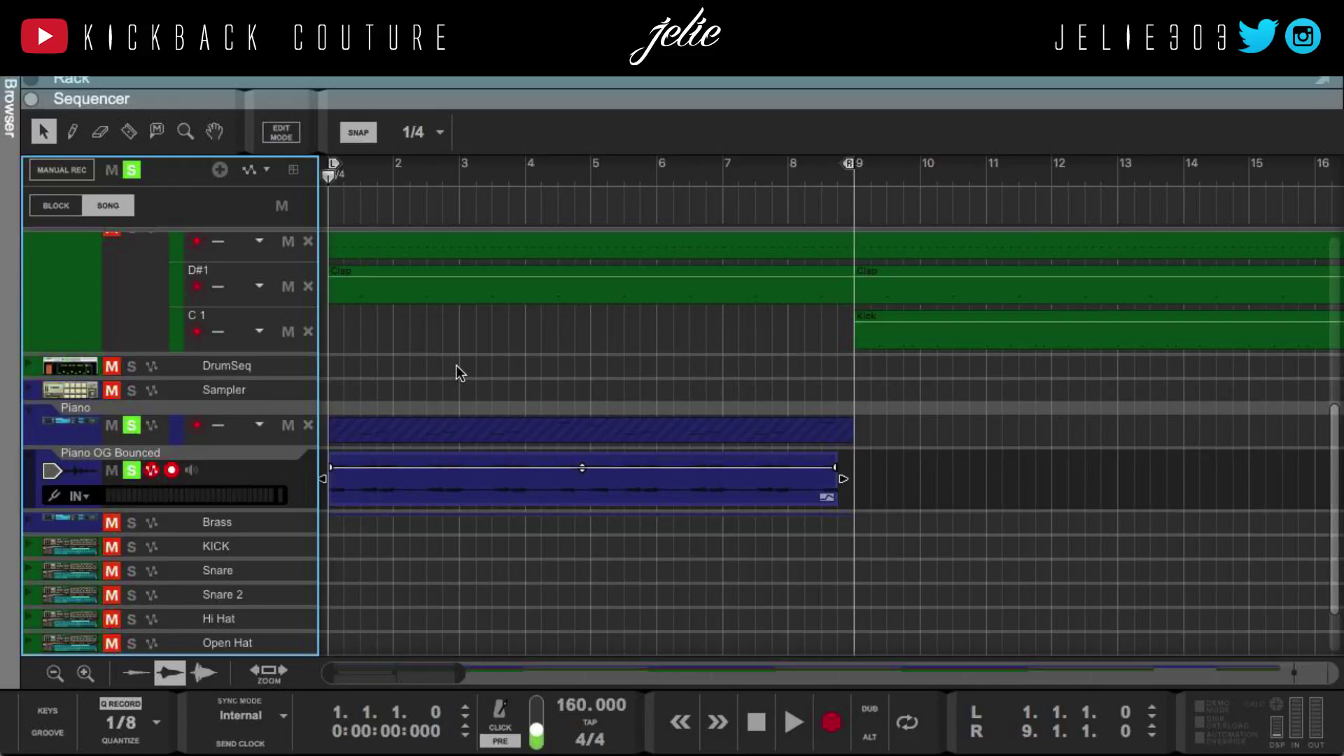
pyautogui.press('space')
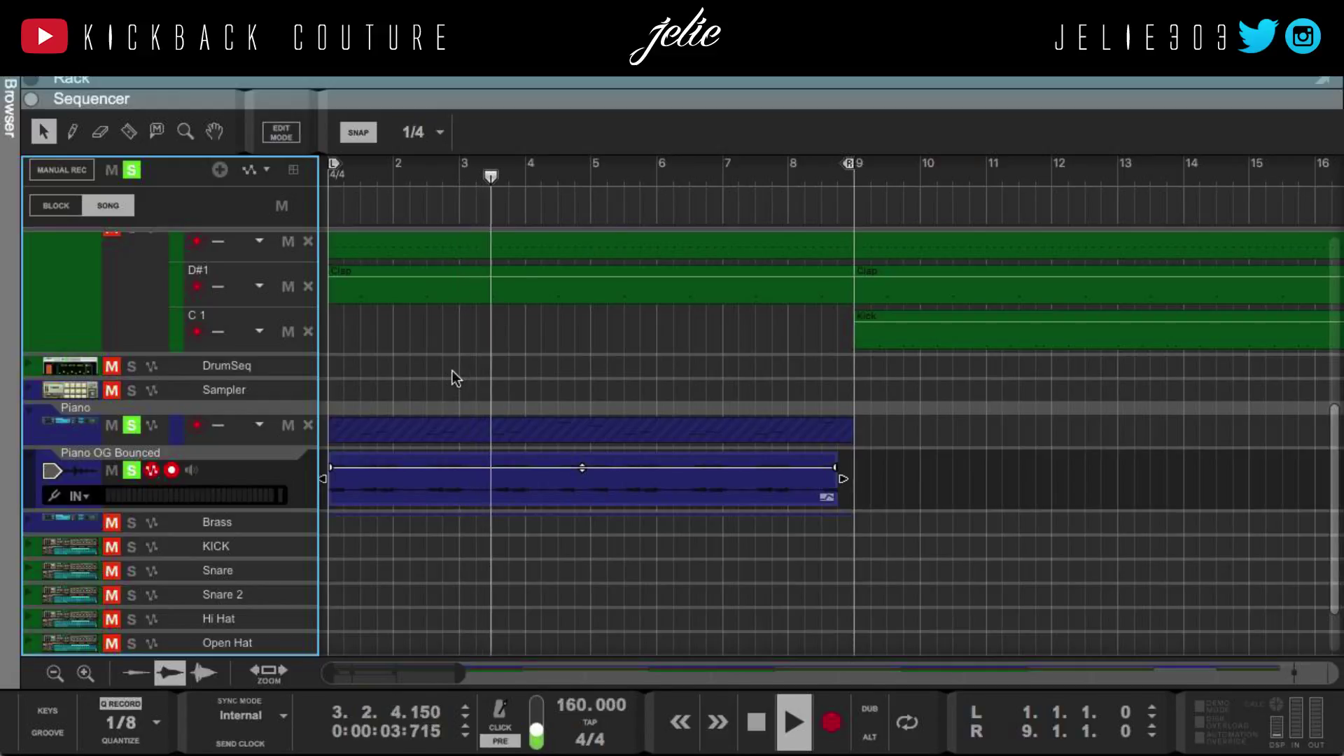
pyautogui.press('space')
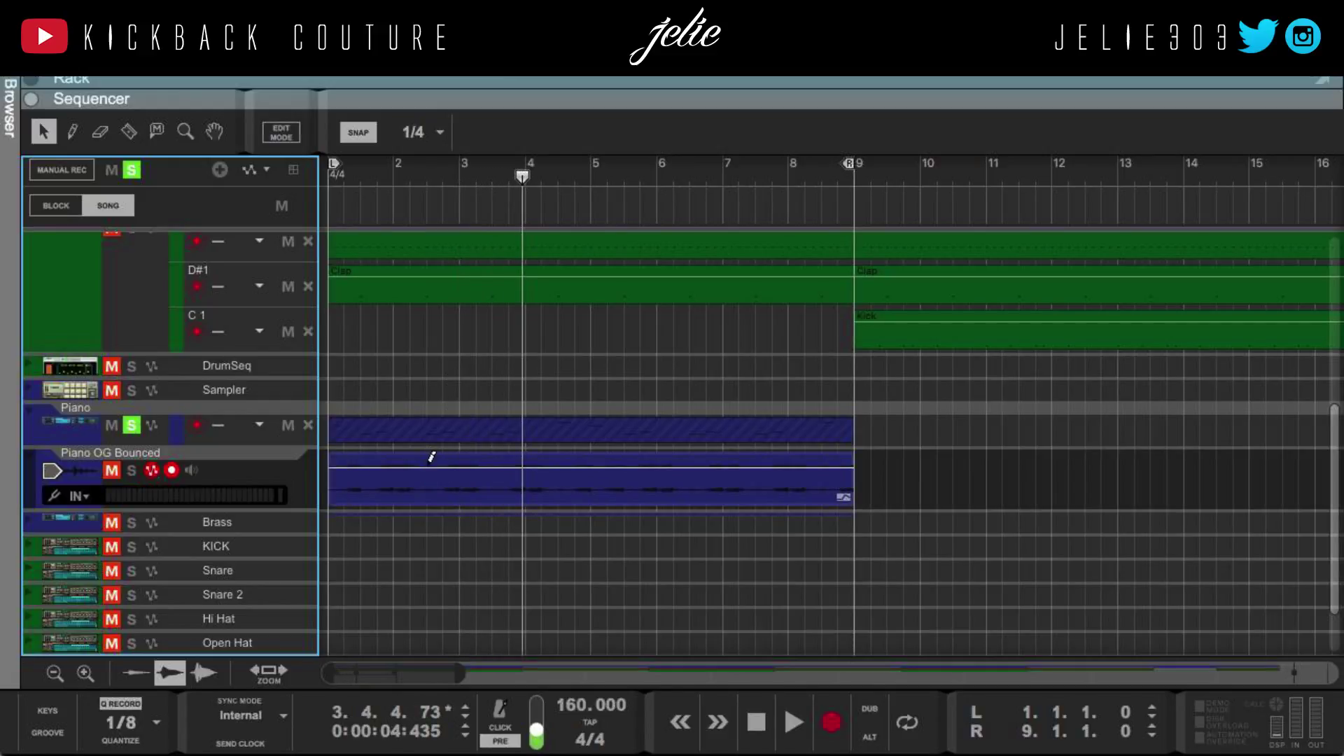
# Undo the piano bounce and view the note clip's contents together with the Reverser device in the rack
pyautogui.hotkey('ctrl', 'e')
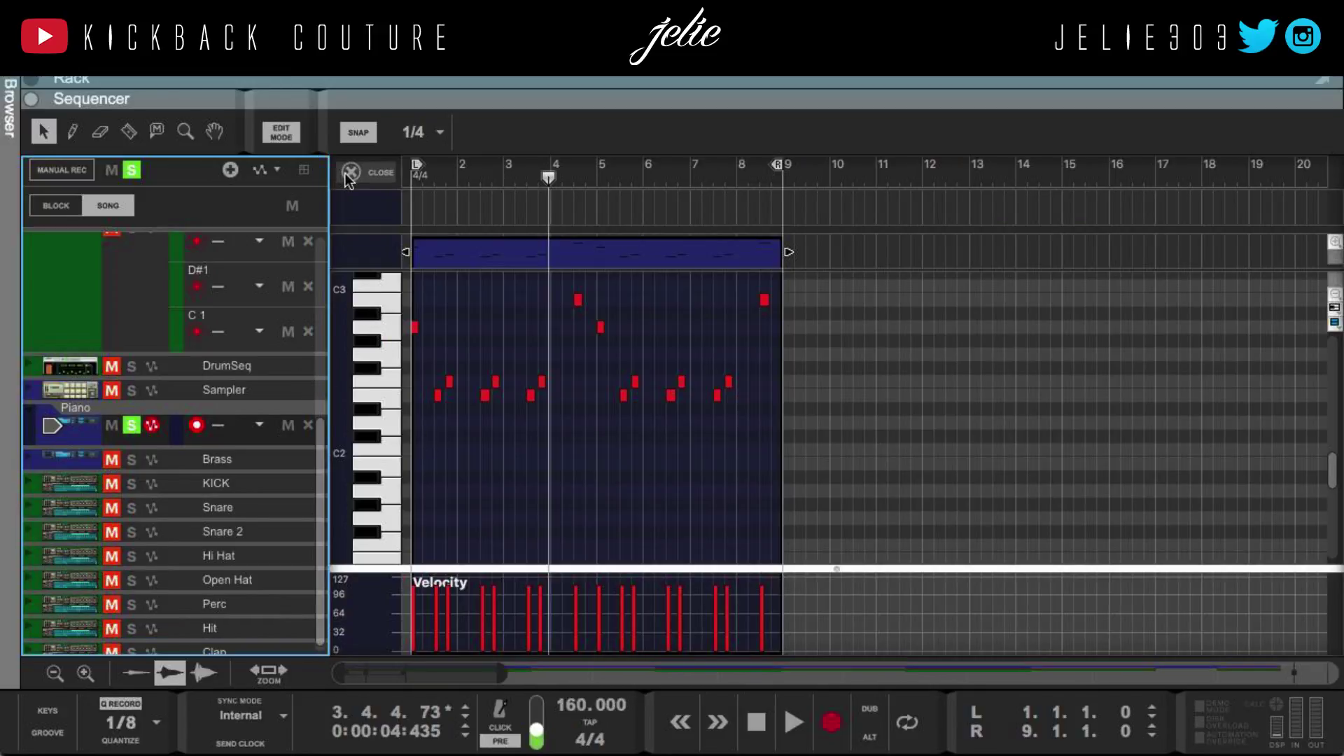
pyautogui.moveTo(440, 99); pyautogui.dragTo(459, 578)
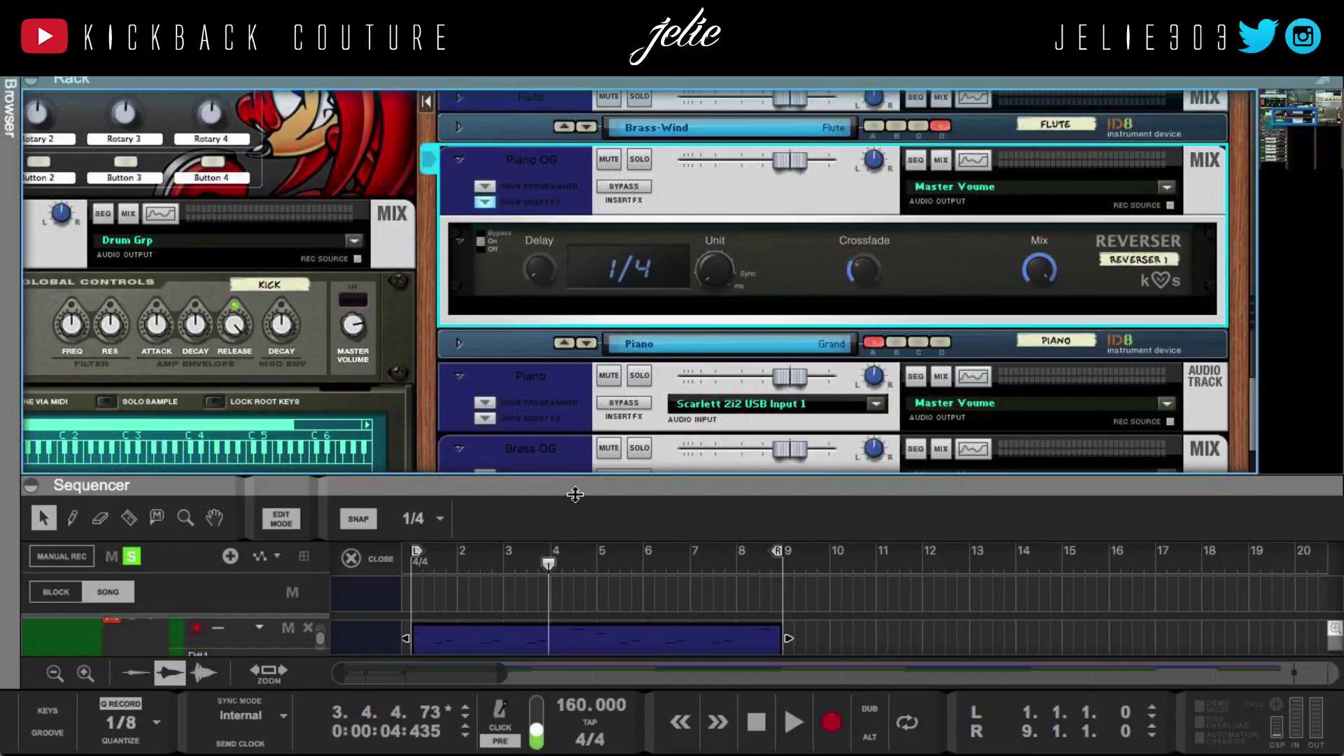
pyautogui.moveTo(576, 488); pyautogui.dragTo(579, 100)
pyautogui.click(350, 173)
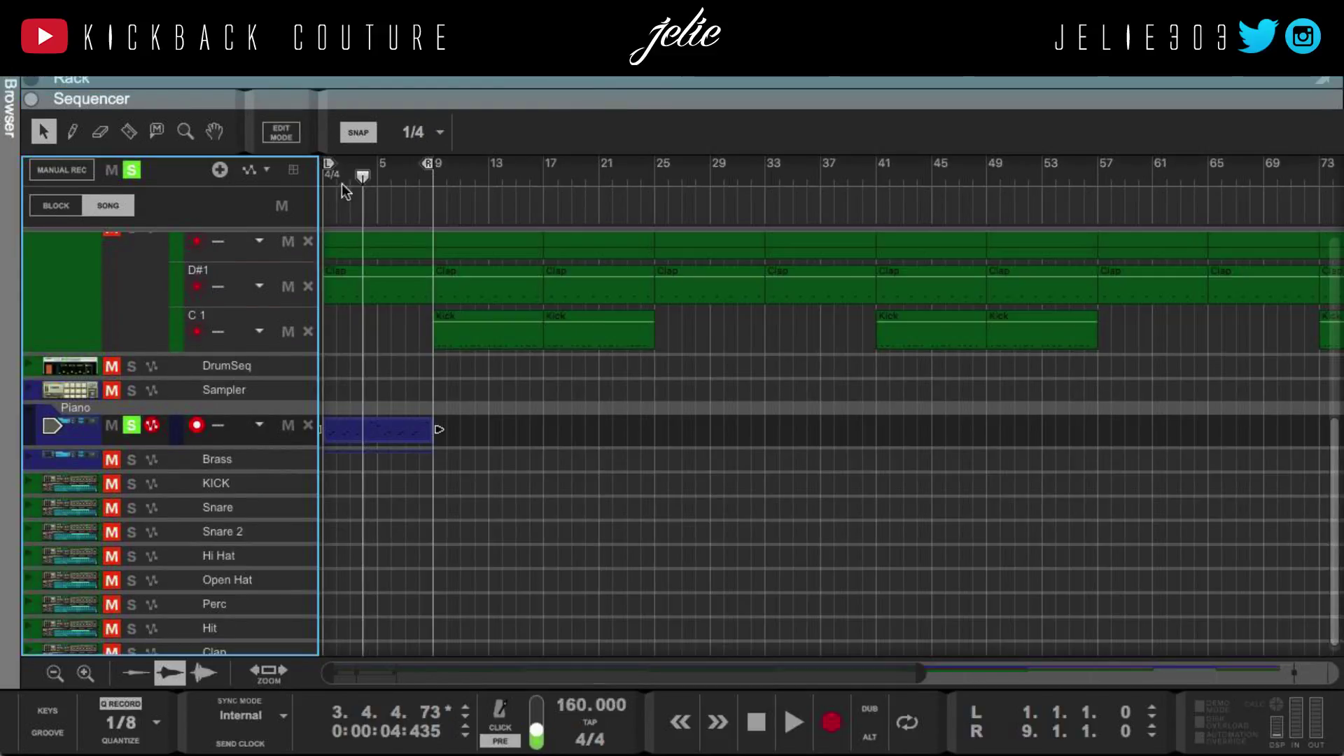
# Solo the Brass track, expand its lane and unmute its note clip
pyautogui.click(217, 465)
pyautogui.click(132, 459)
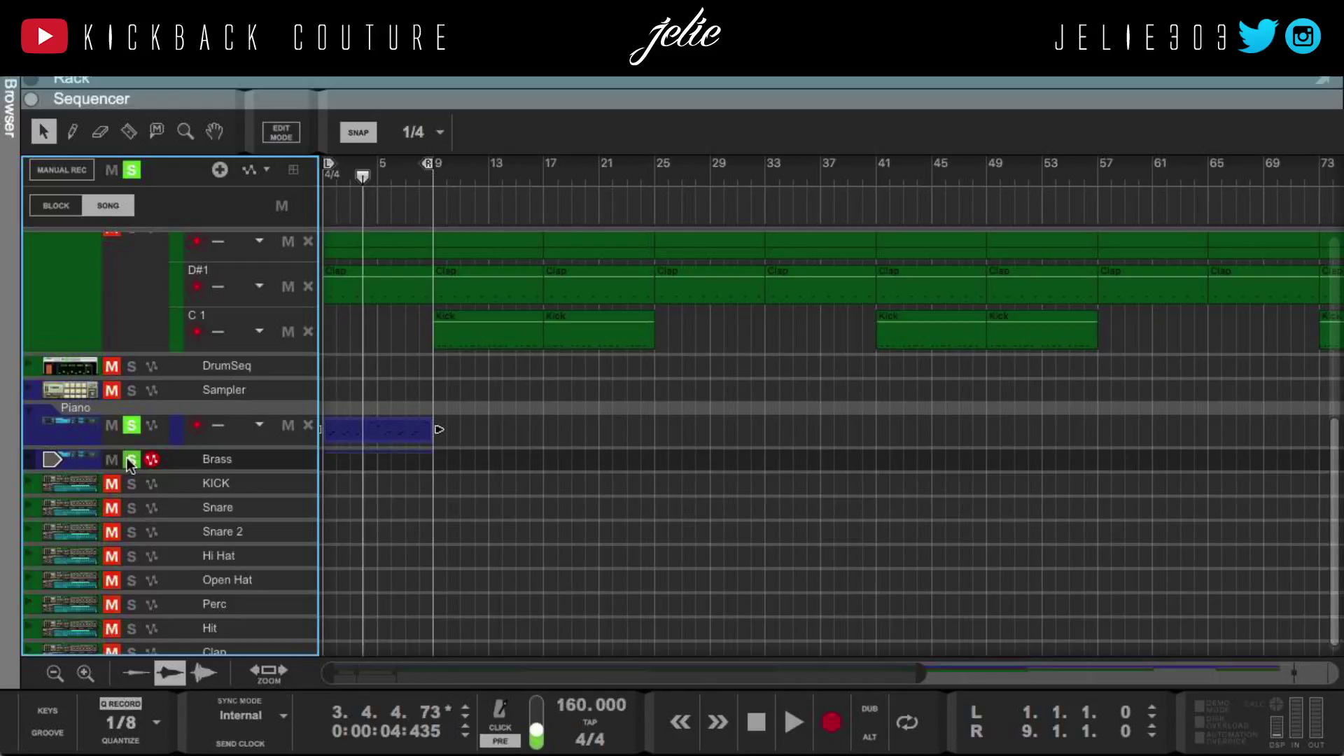
pyautogui.click(28, 459)
pyautogui.click(371, 470)
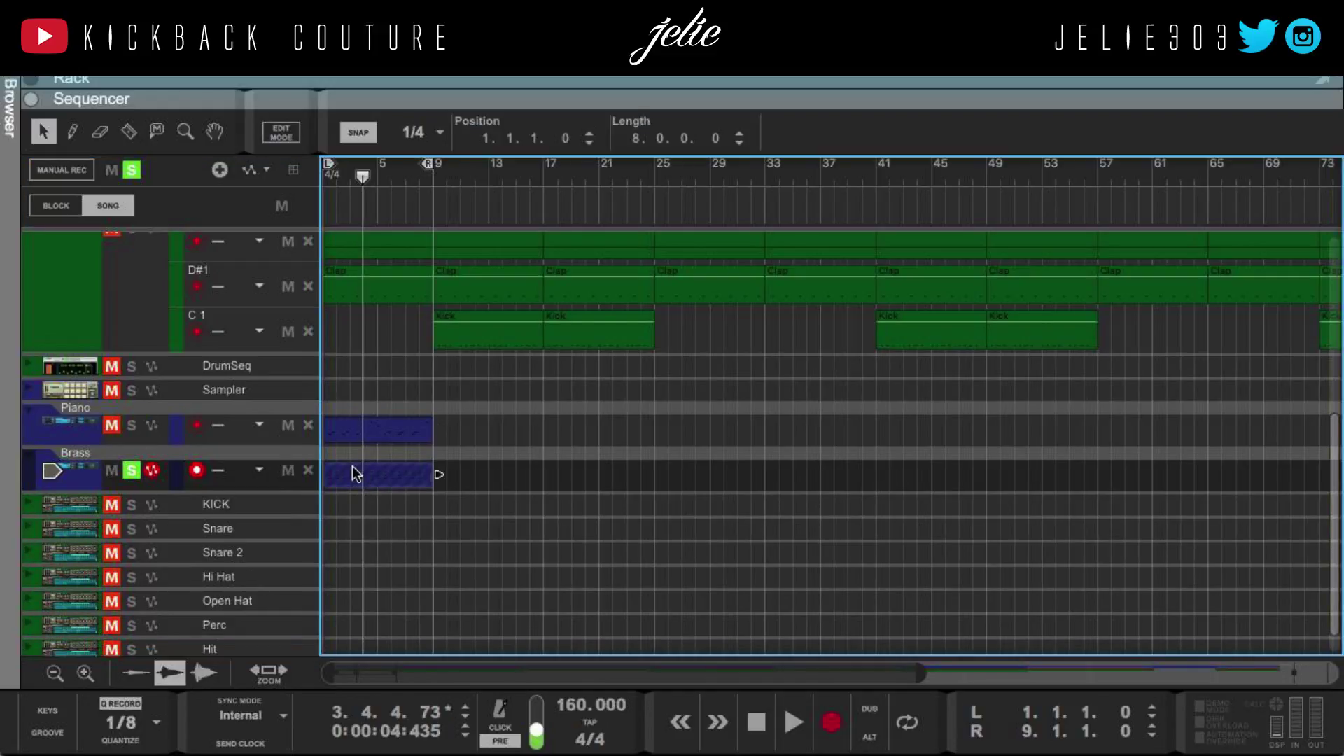
pyautogui.click(358, 478)
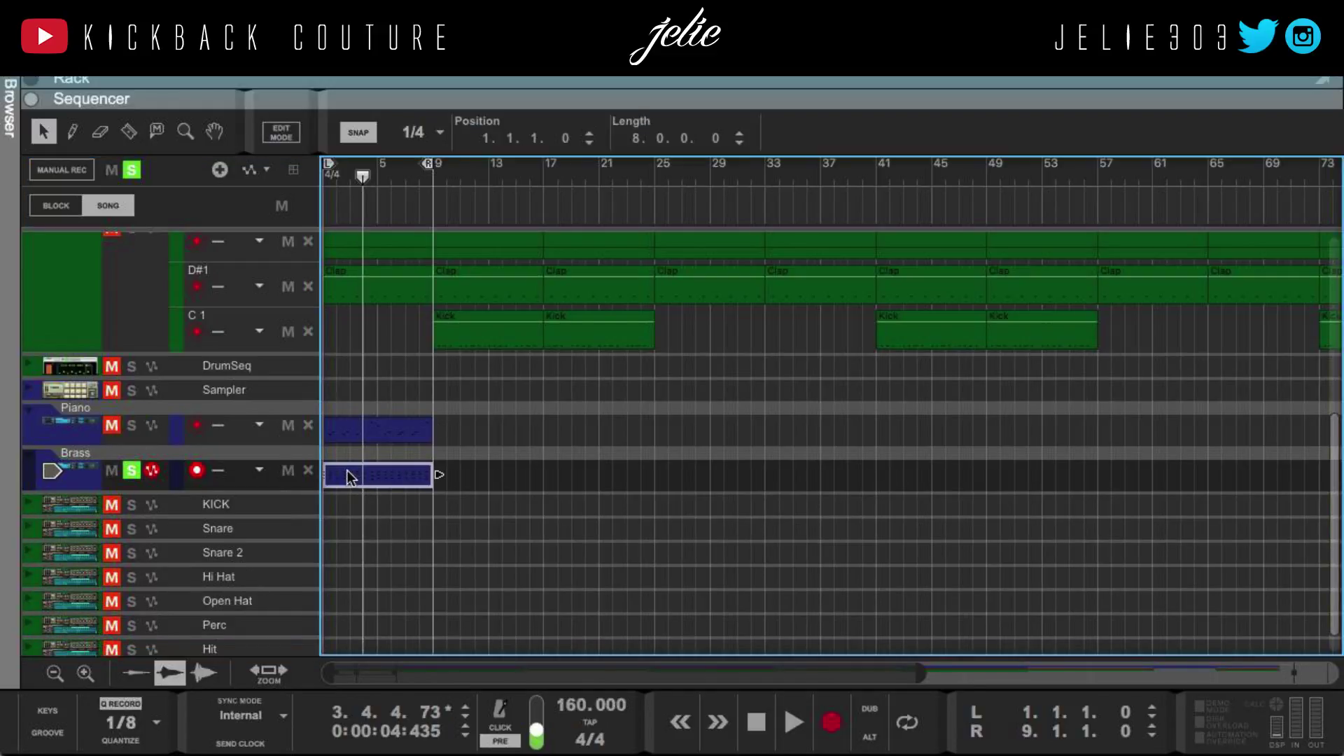
# Bypass the insert effects on the Brass OG channel and play the brass clip from the start
pyautogui.press('Home')
pyautogui.moveTo(477, 98); pyautogui.dragTo(477, 678)
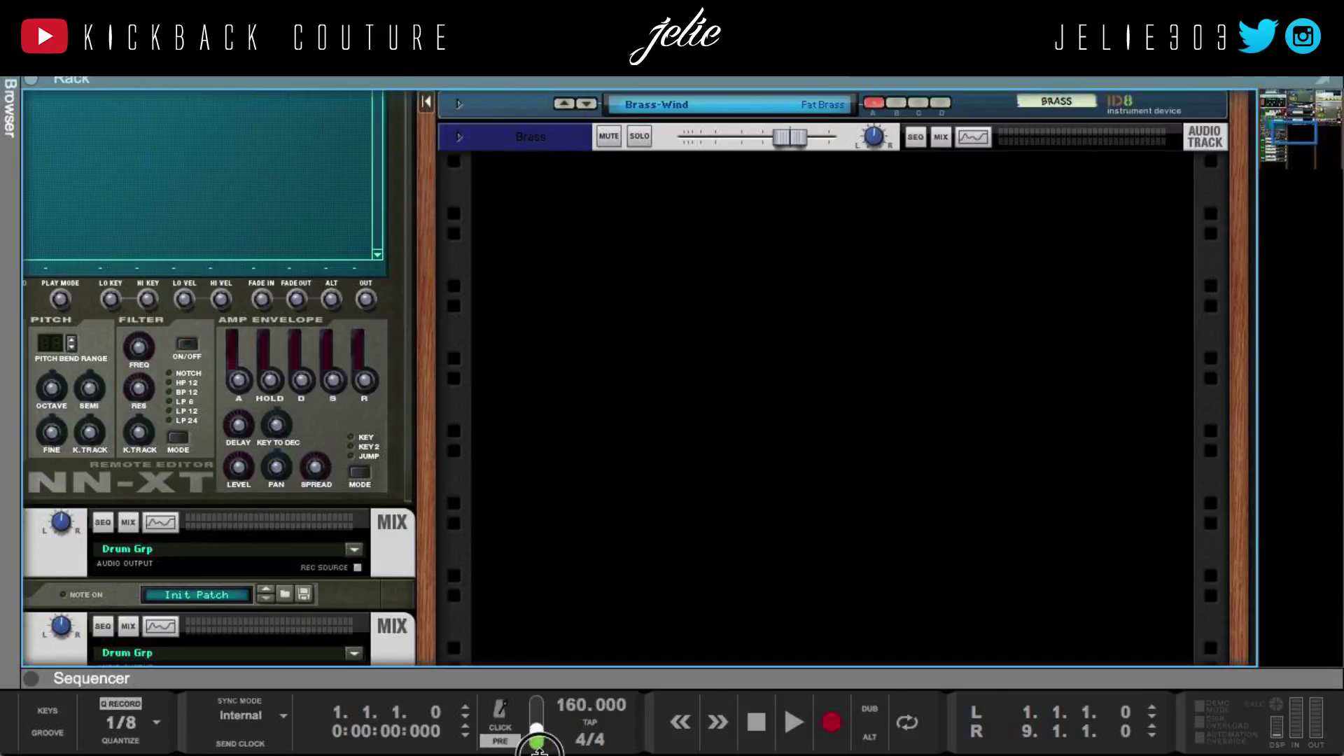
pyautogui.scroll(5, 534, 362)
pyautogui.click(612, 251)
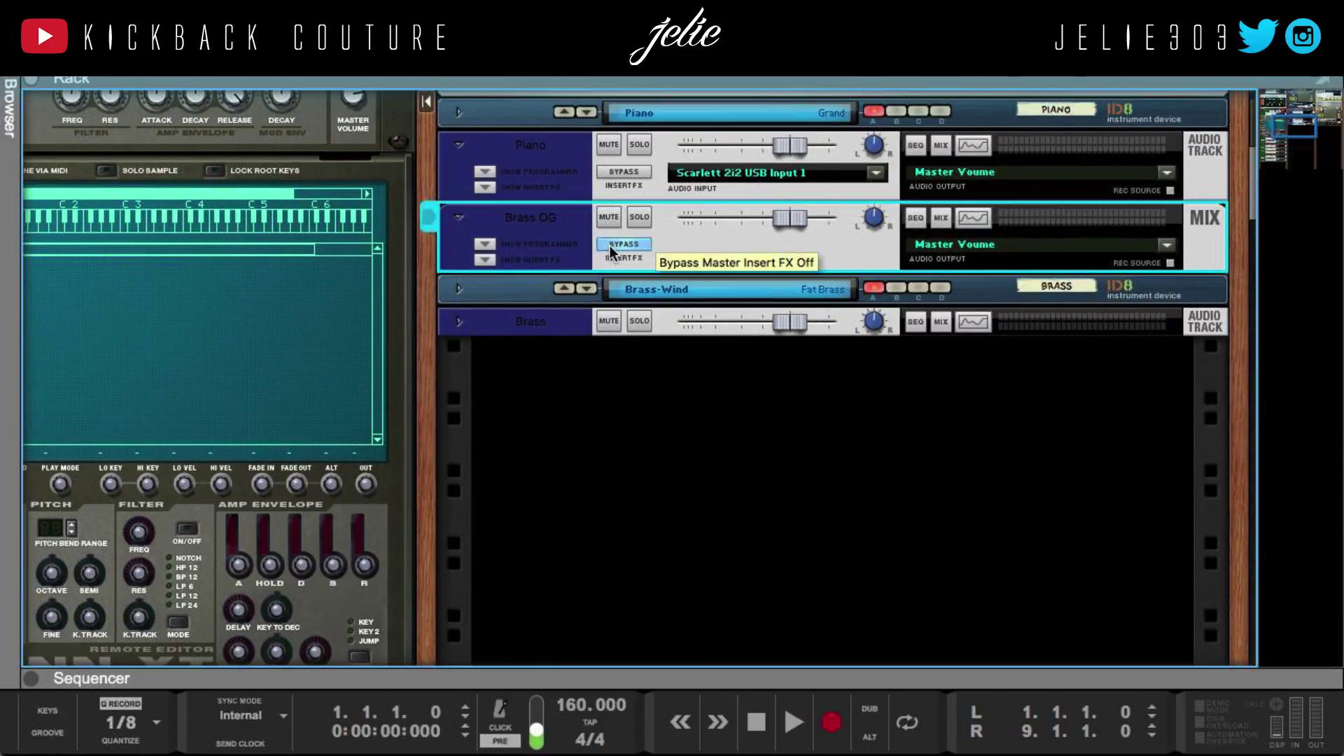
pyautogui.press('space')
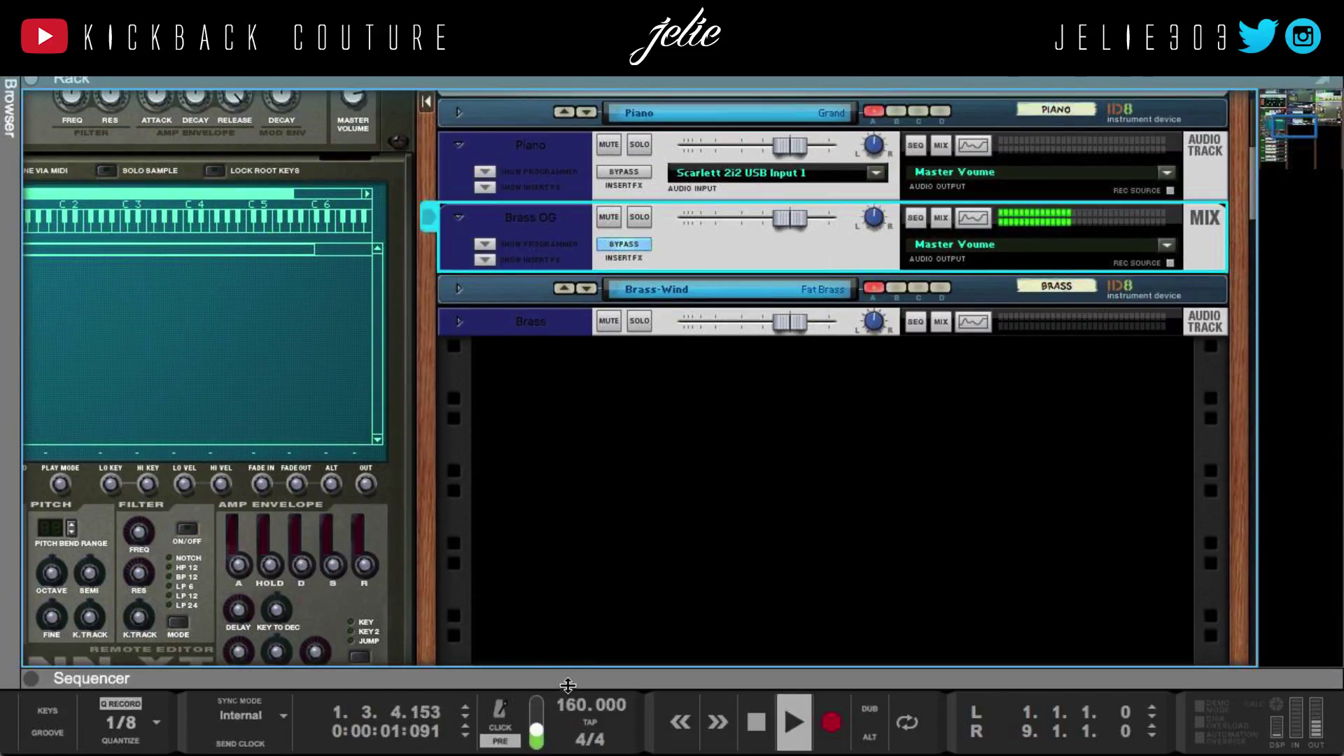
# Collapse the Piano track and examine the Brass clip's notes in the editor while listening to it
pyautogui.moveTo(608, 677); pyautogui.dragTo(627, 85)
pyautogui.scroll(-2, 476, 486)
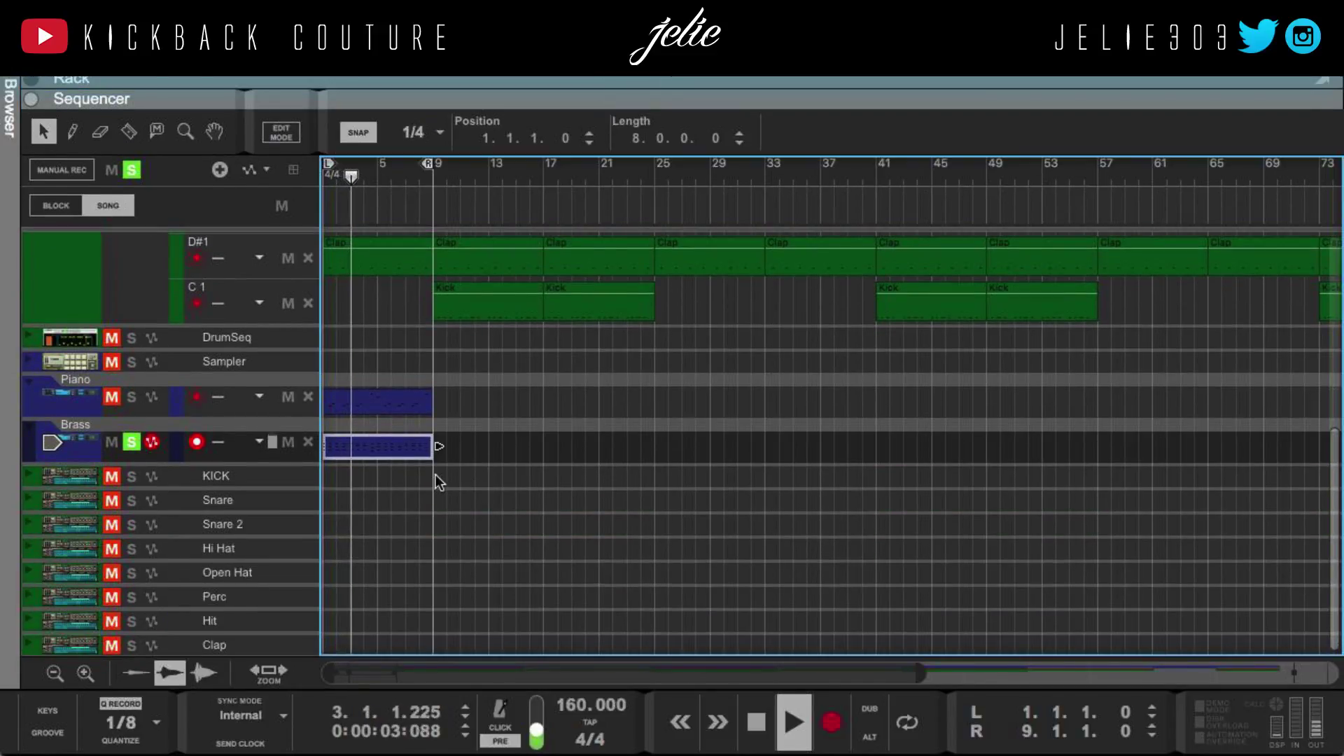
pyautogui.click(351, 399)
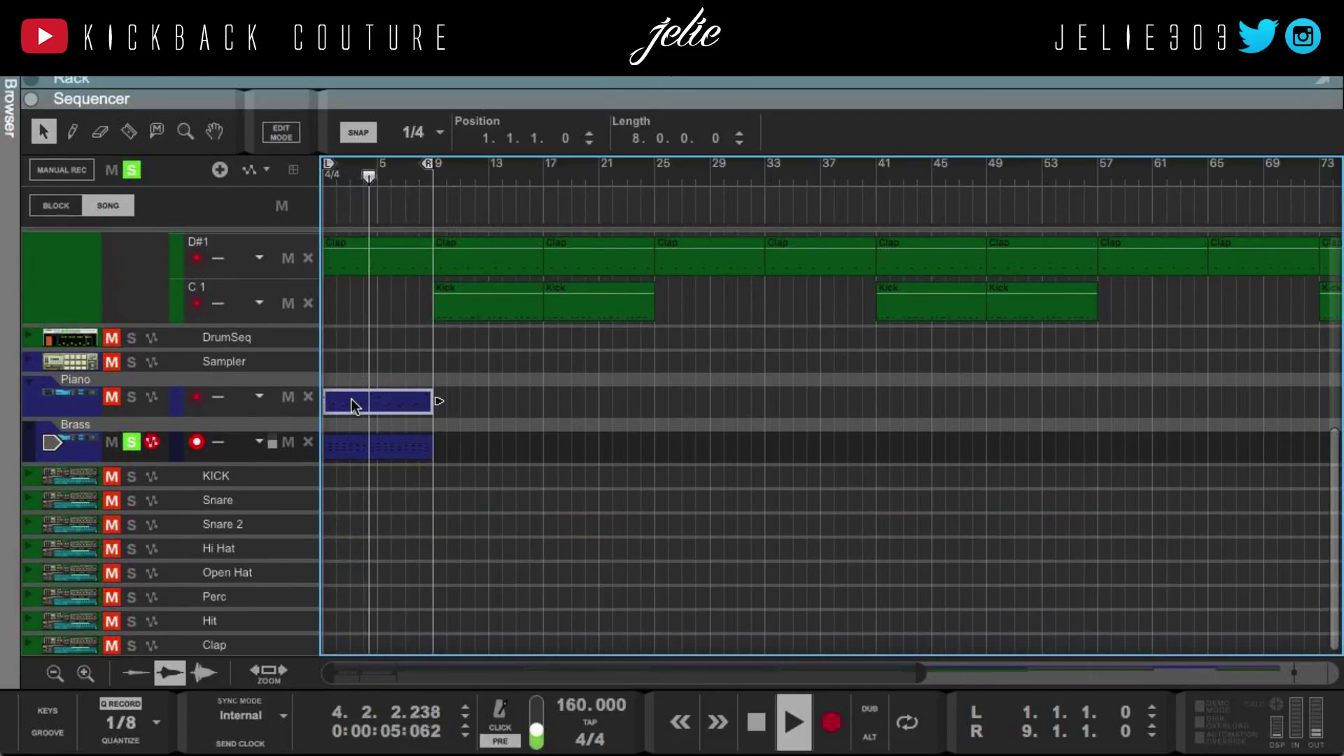
pyautogui.click(30, 379)
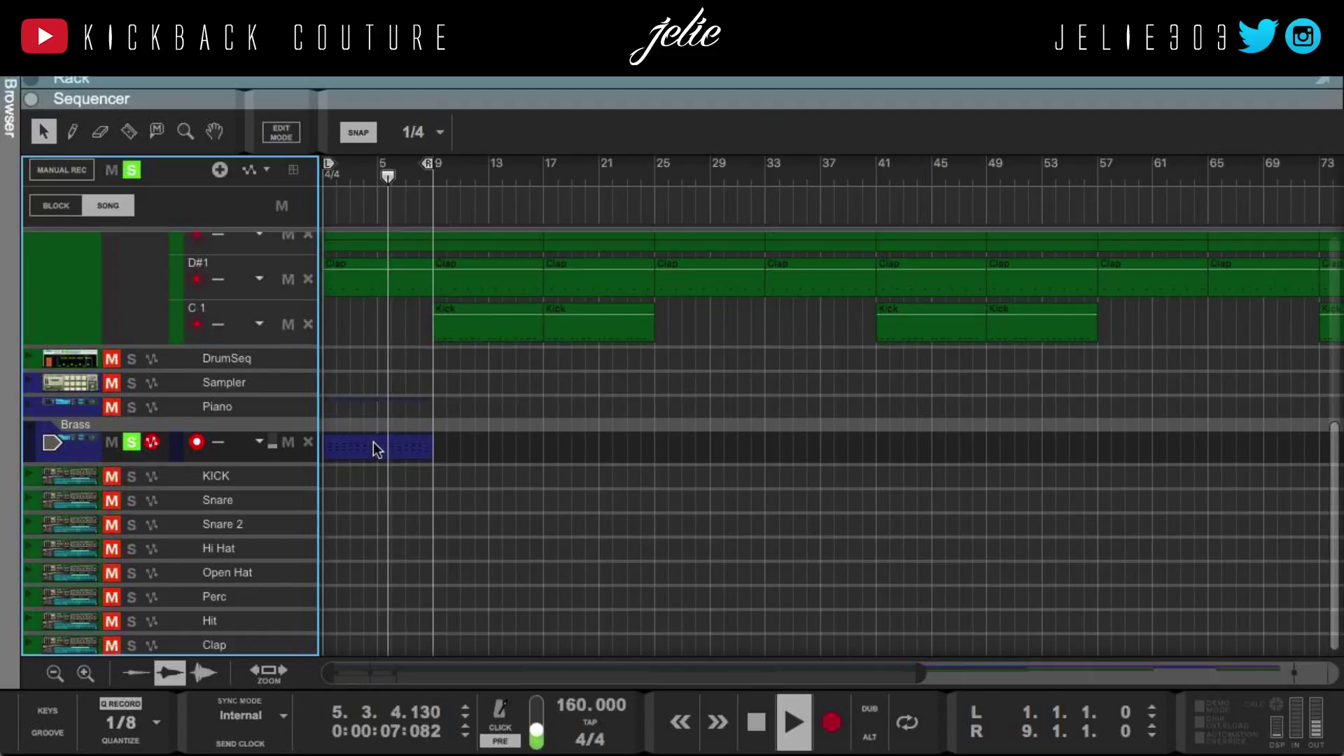
pyautogui.doubleClick(375, 448)
pyautogui.scroll(-3, 687, 392)
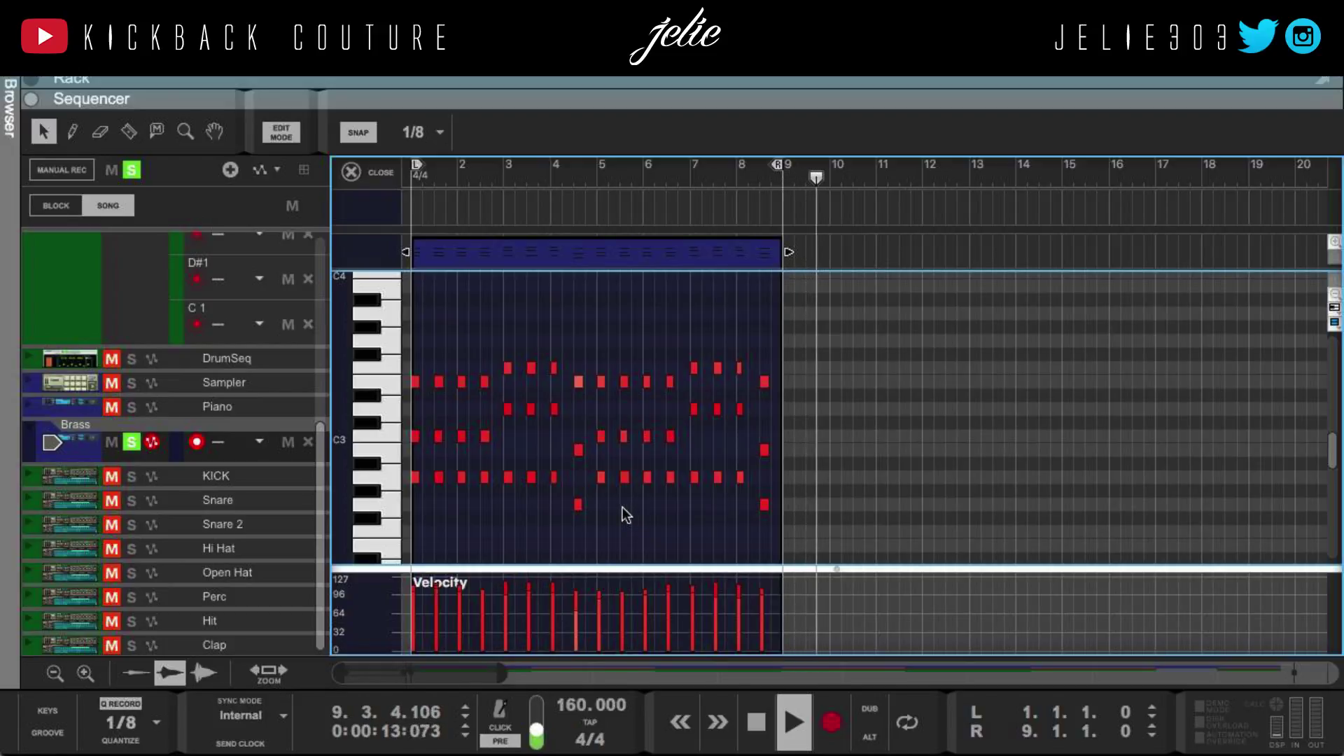
pyautogui.press('space')
# Reactivate the Brass OG insert effects and listen to the brass clip from the start
pyautogui.moveTo(523, 103); pyautogui.dragTo(558, 457)
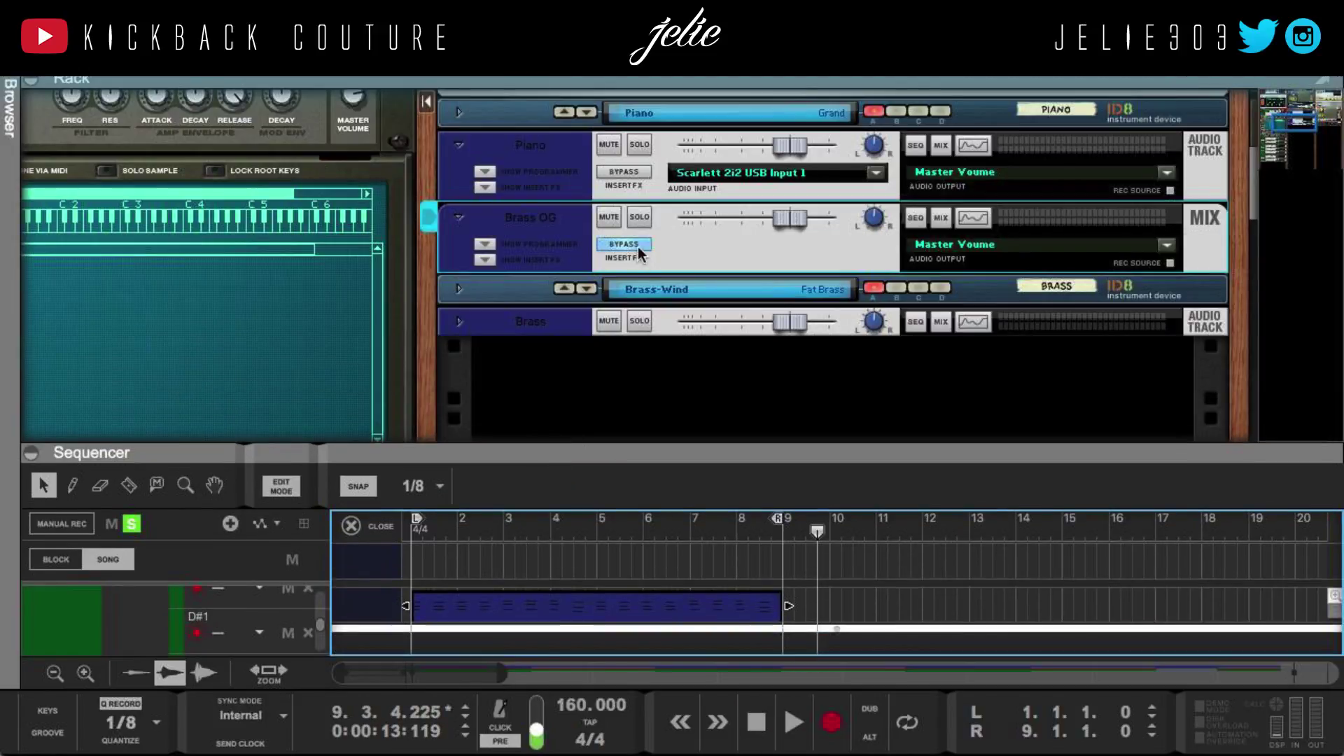
pyautogui.click(623, 242)
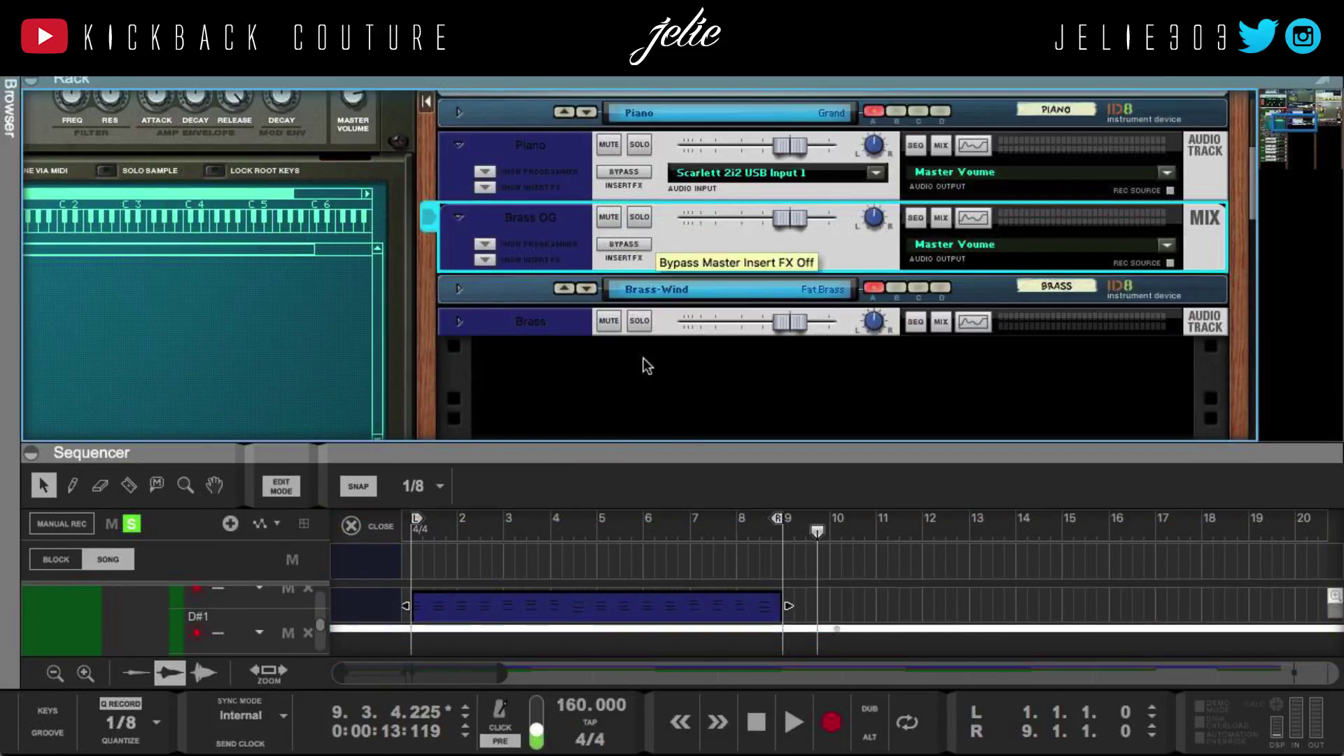
pyautogui.press('Home')
pyautogui.press('space')
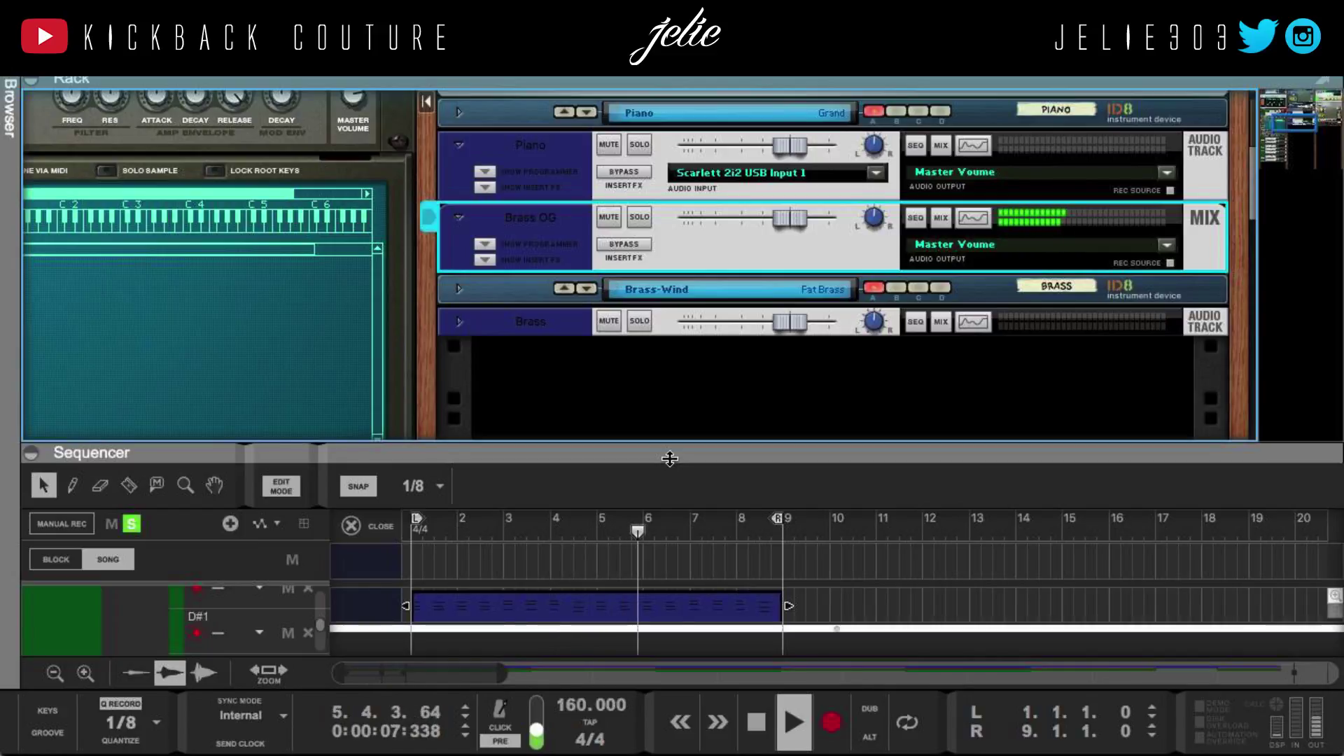
pyautogui.moveTo(669, 458); pyautogui.dragTo(674, 284)
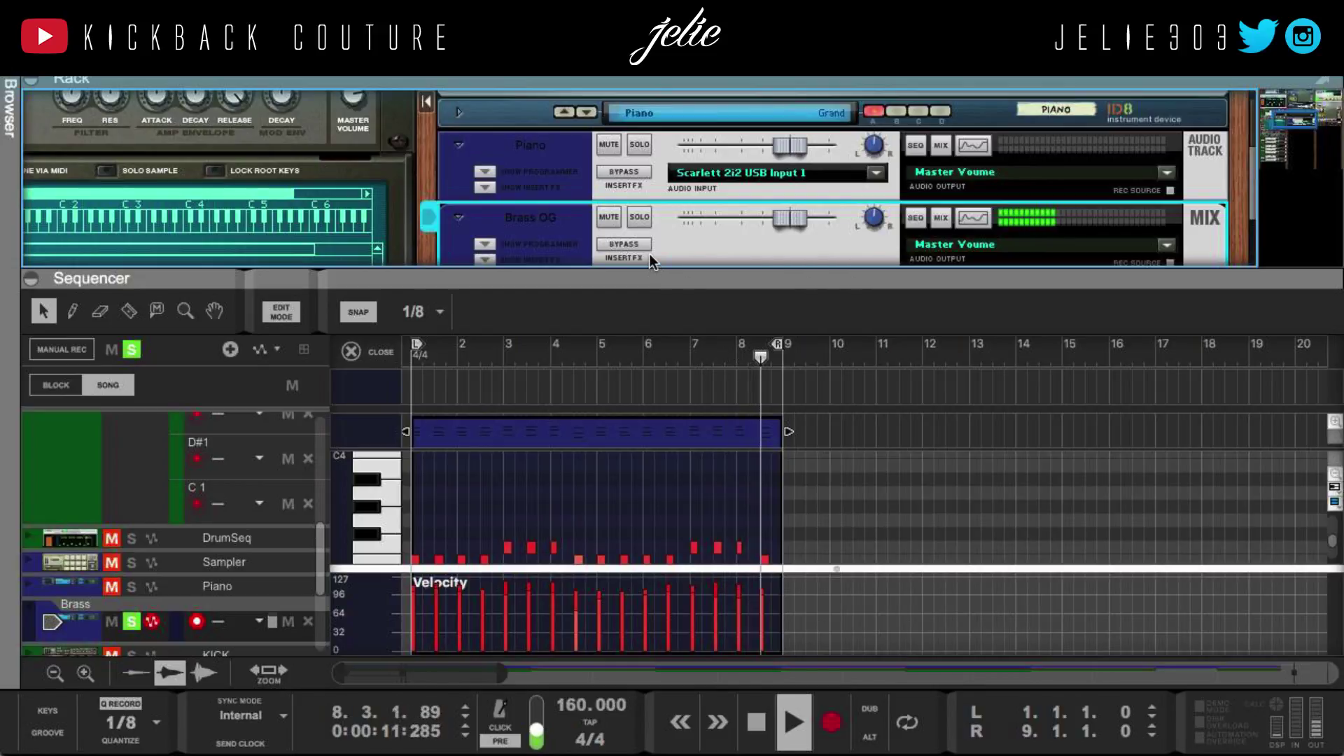
pyautogui.press('space')
# Close the note editor, mute the Brass note clip and turn off the Brass track's solo
pyautogui.moveTo(592, 278); pyautogui.dragTo(592, 94)
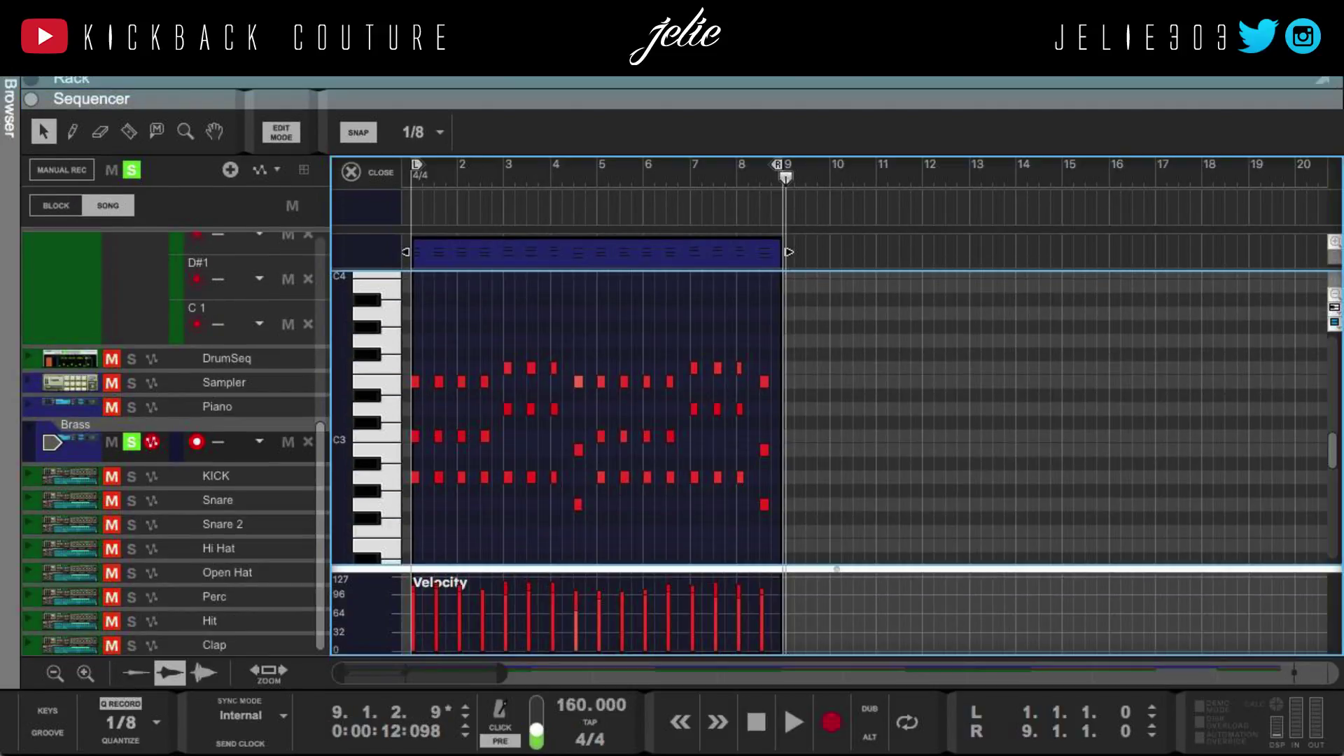
pyautogui.click(352, 172)
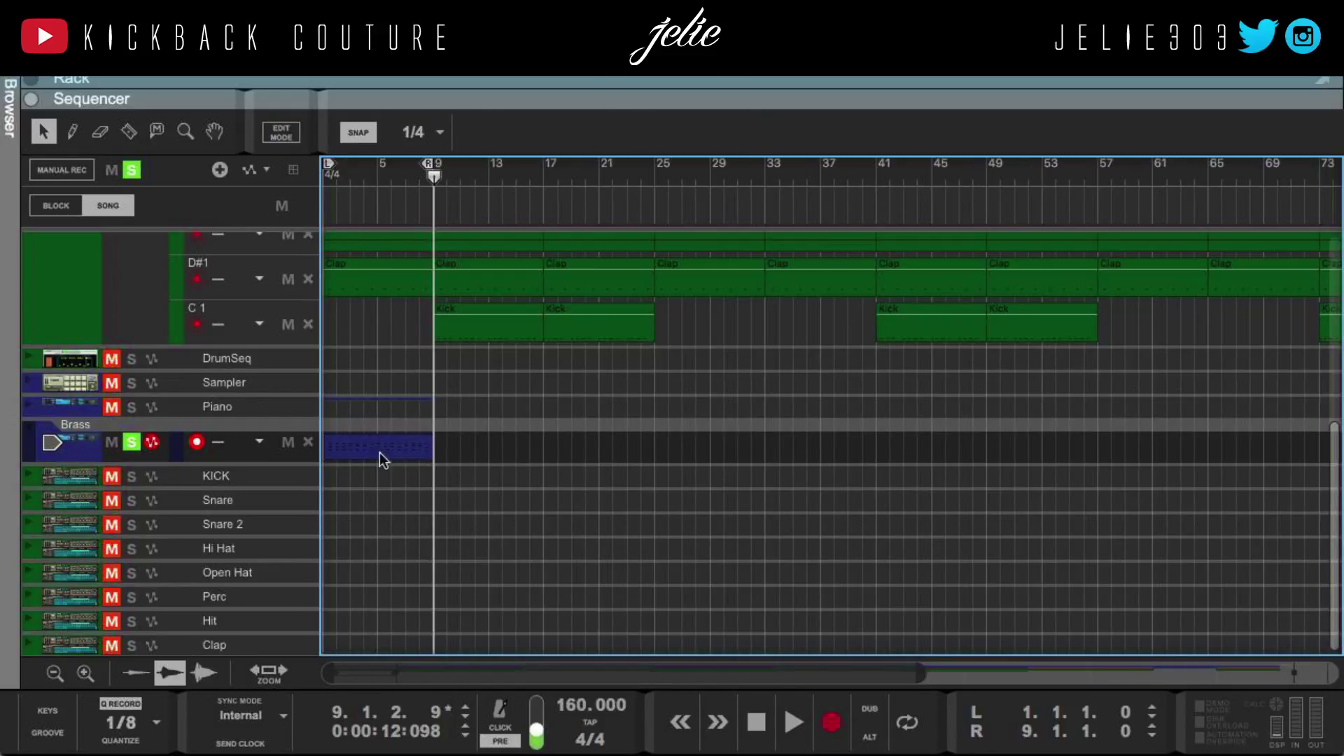
pyautogui.click(444, 517)
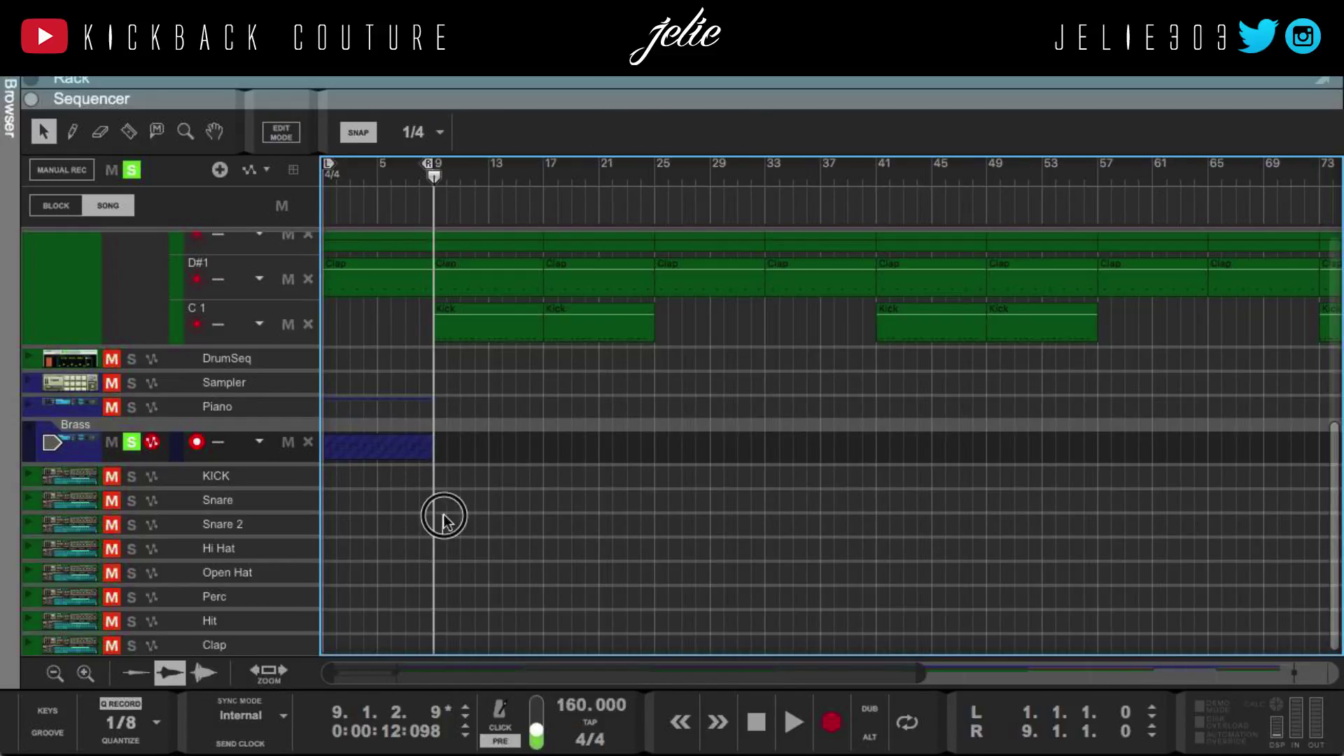
pyautogui.click(132, 441)
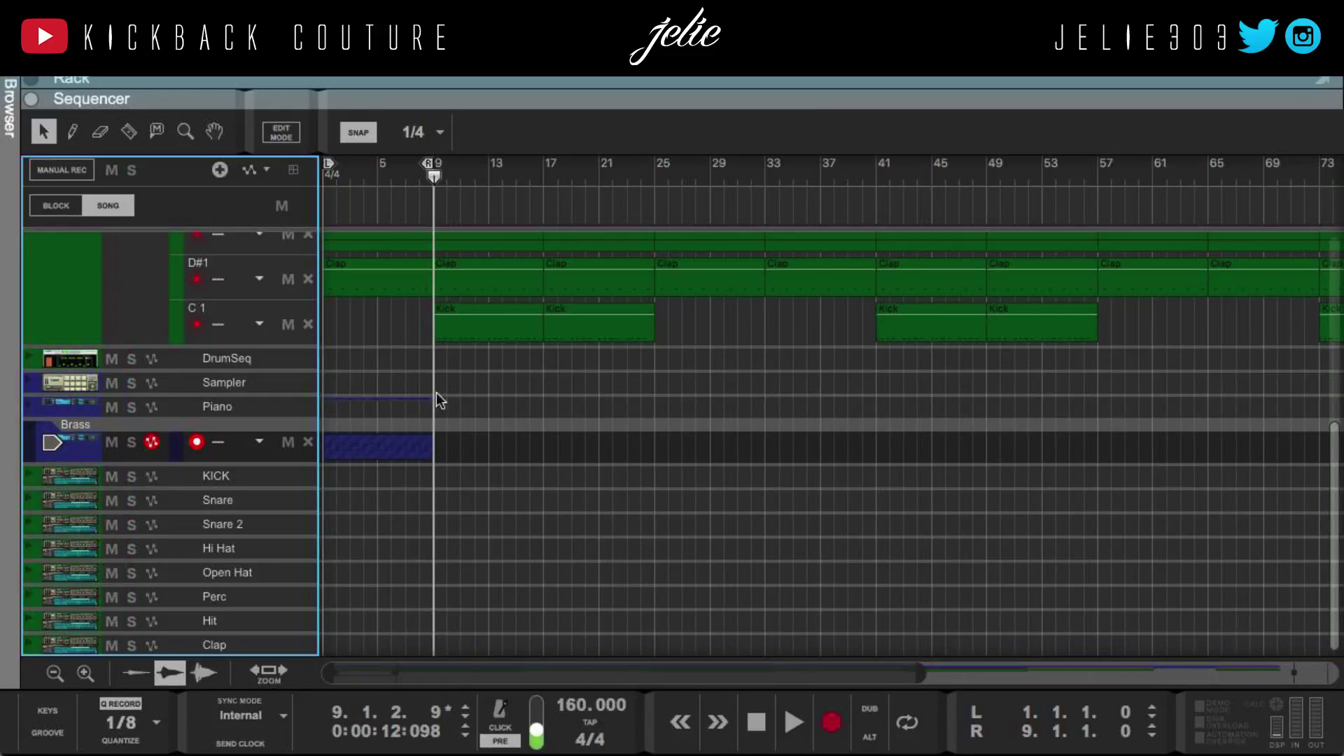
# Set the loop to the first Flute clip at bar 9 and start playback
pyautogui.scroll(10, 108, 385)
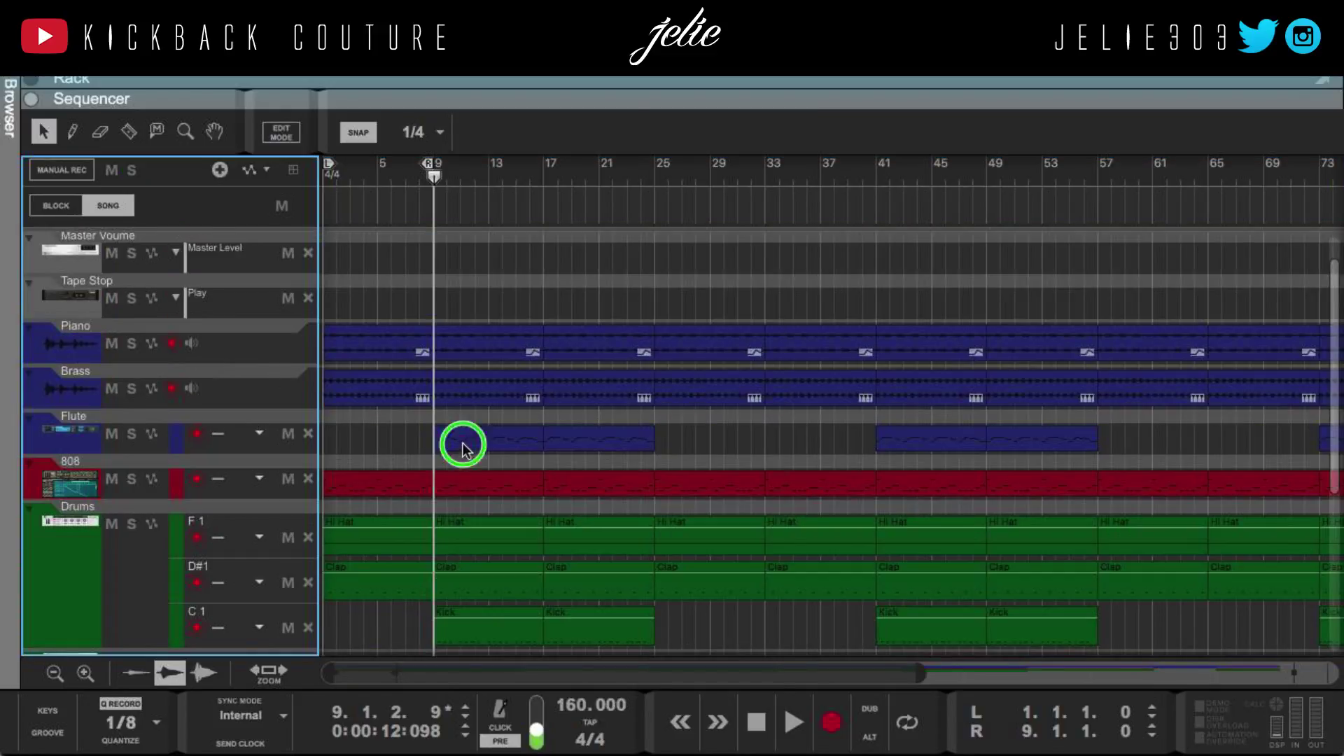
pyautogui.rightClick(462, 448)
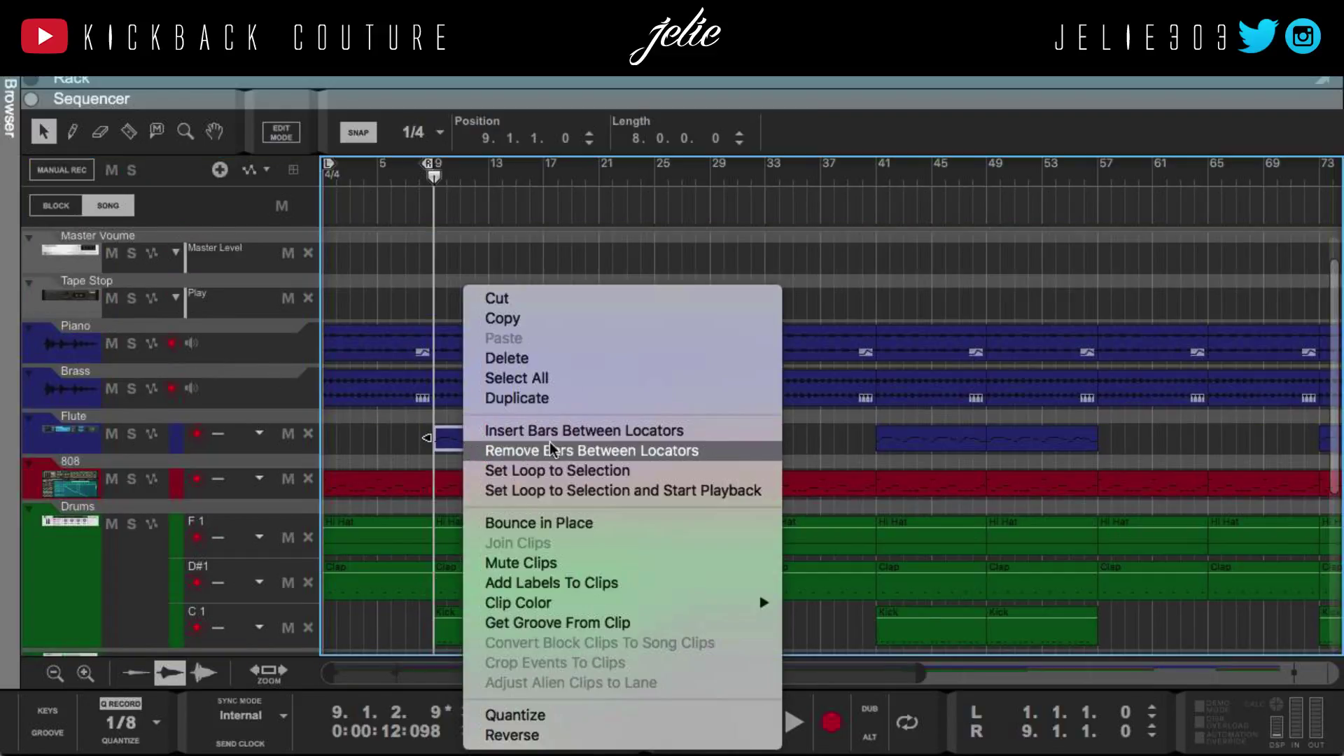
pyautogui.click(605, 491)
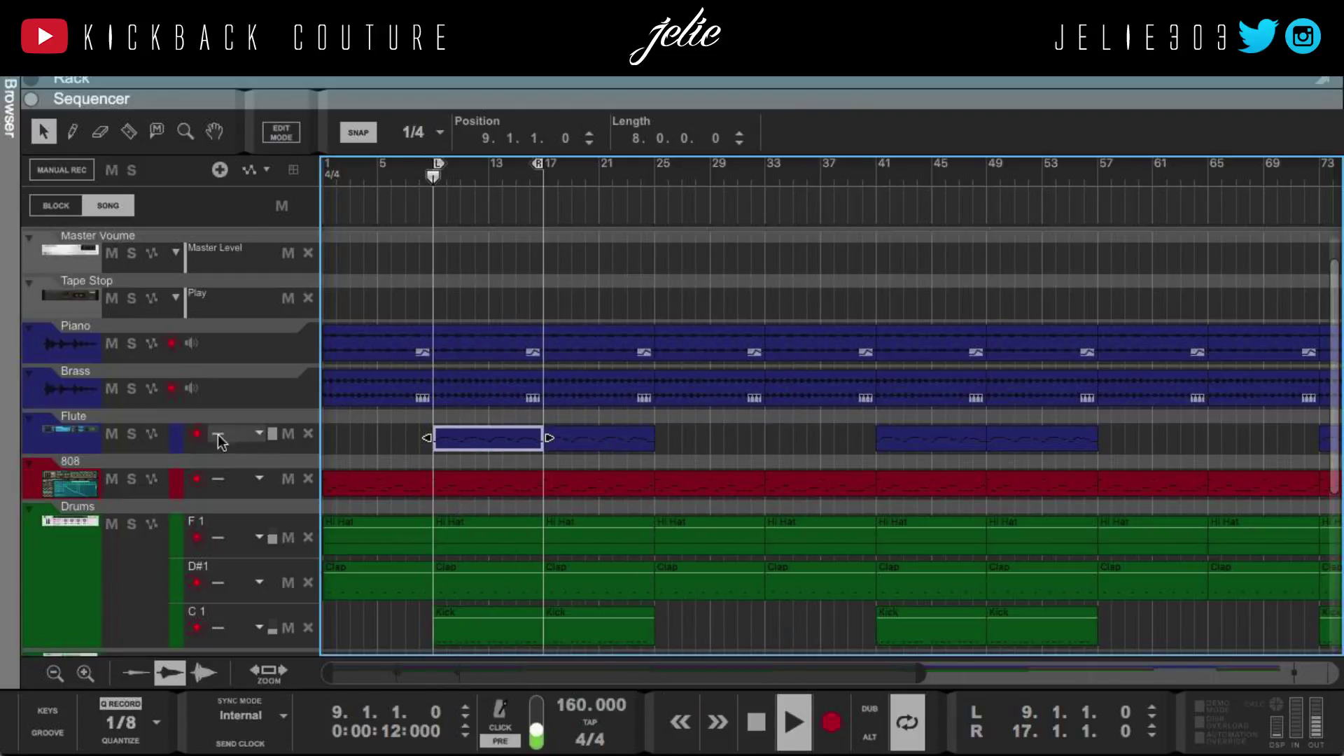
# Solo the Flute track, examine the bar 9 clip's notes in the editor and close the editor
pyautogui.click(131, 433)
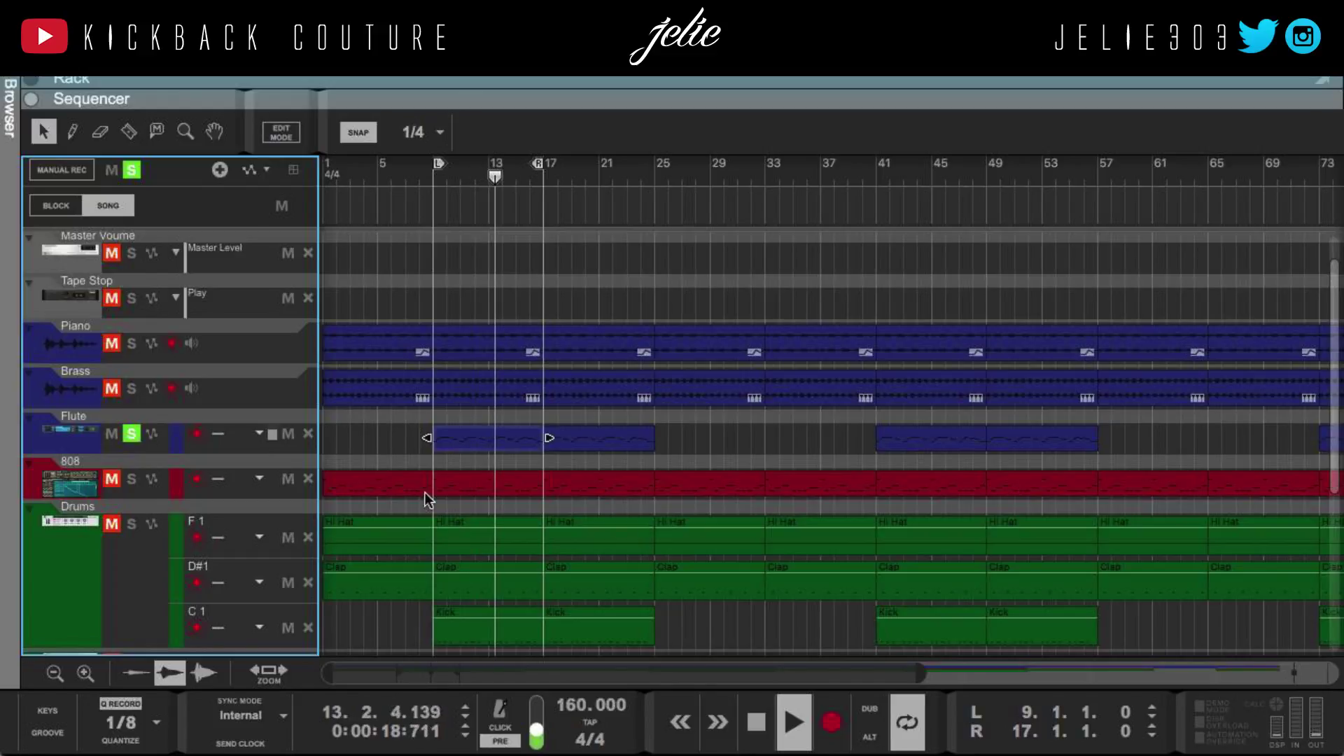
pyautogui.doubleClick(490, 439)
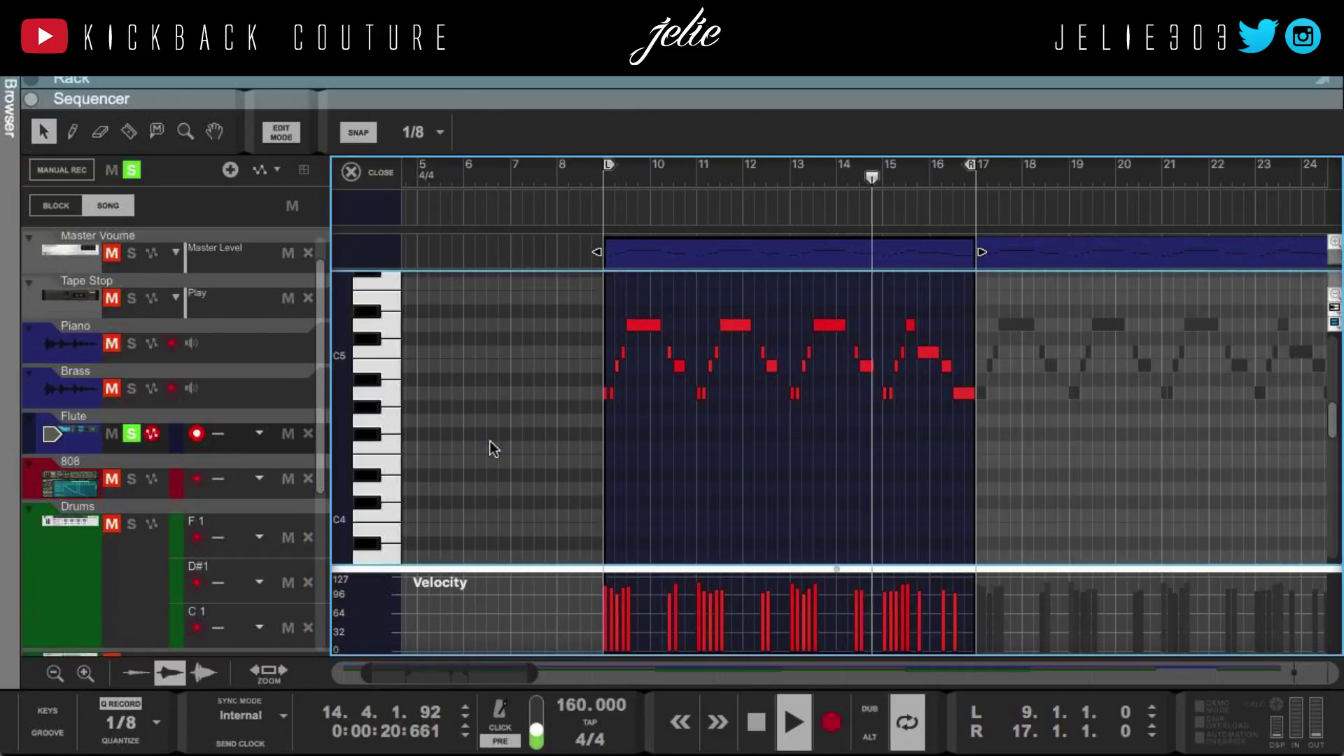
pyautogui.scroll(1, 640, 438)
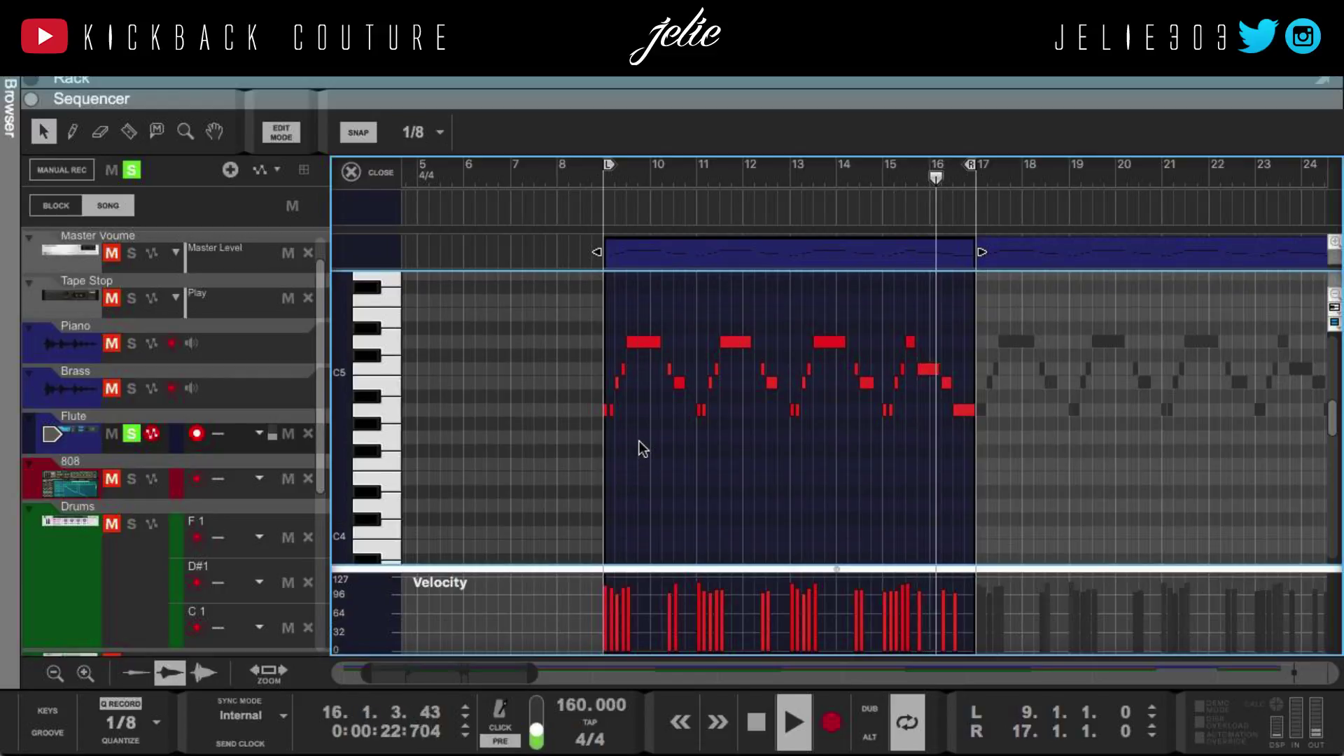
pyautogui.click(351, 171)
# Check the Flute's effect sends in the mixer and open the Reverb return's device programmer to view the Drum Room Reverb
pyautogui.moveTo(480, 100); pyautogui.dragTo(483, 671)
pyautogui.press('F5')
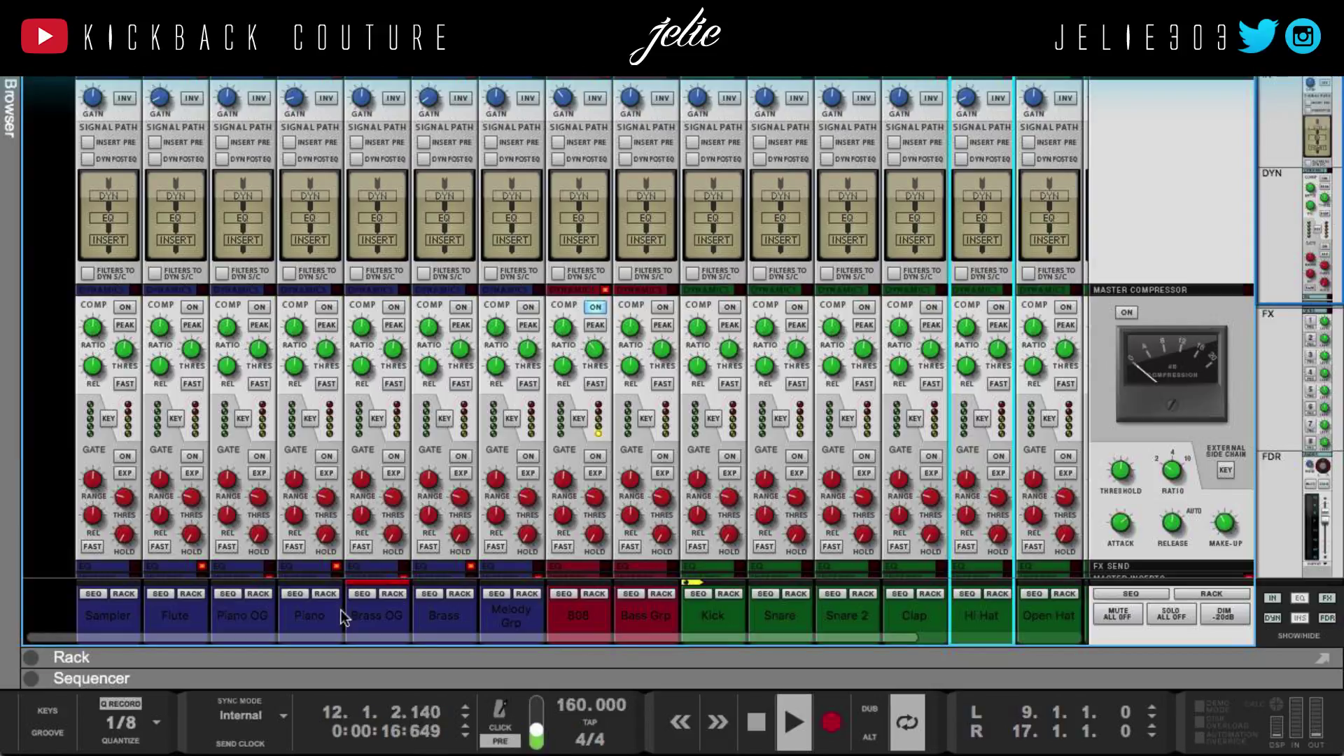
pyautogui.scroll(-5, 266, 534)
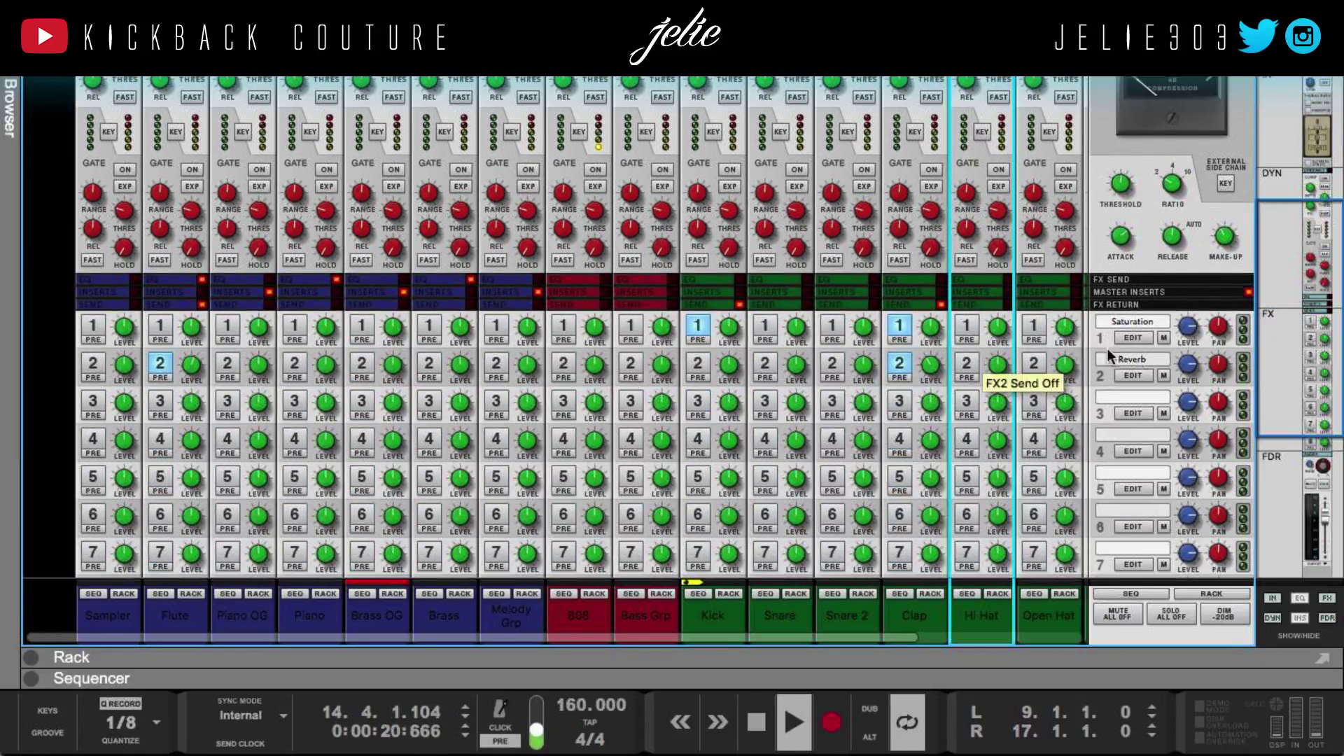
pyautogui.click(1135, 371)
pyautogui.scroll(-4, 846, 561)
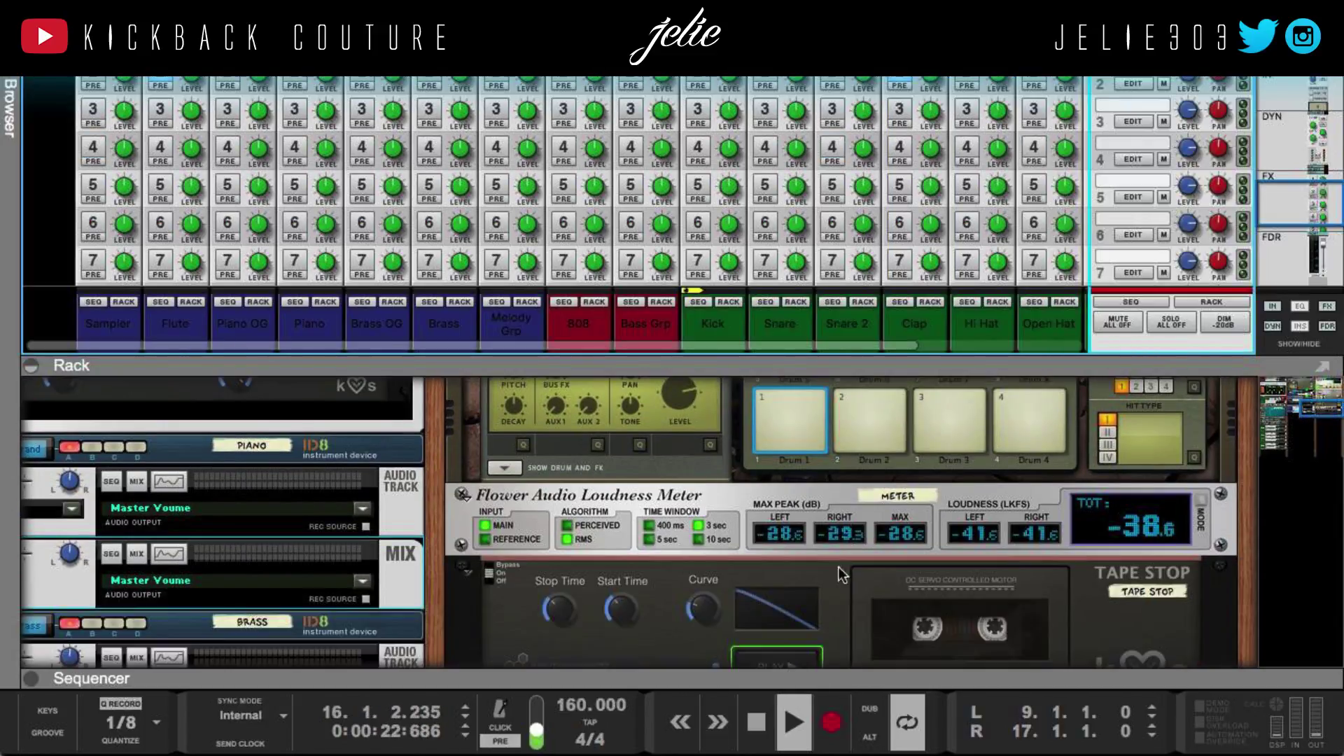
pyautogui.click(503, 468)
pyautogui.scroll(-2, 729, 469)
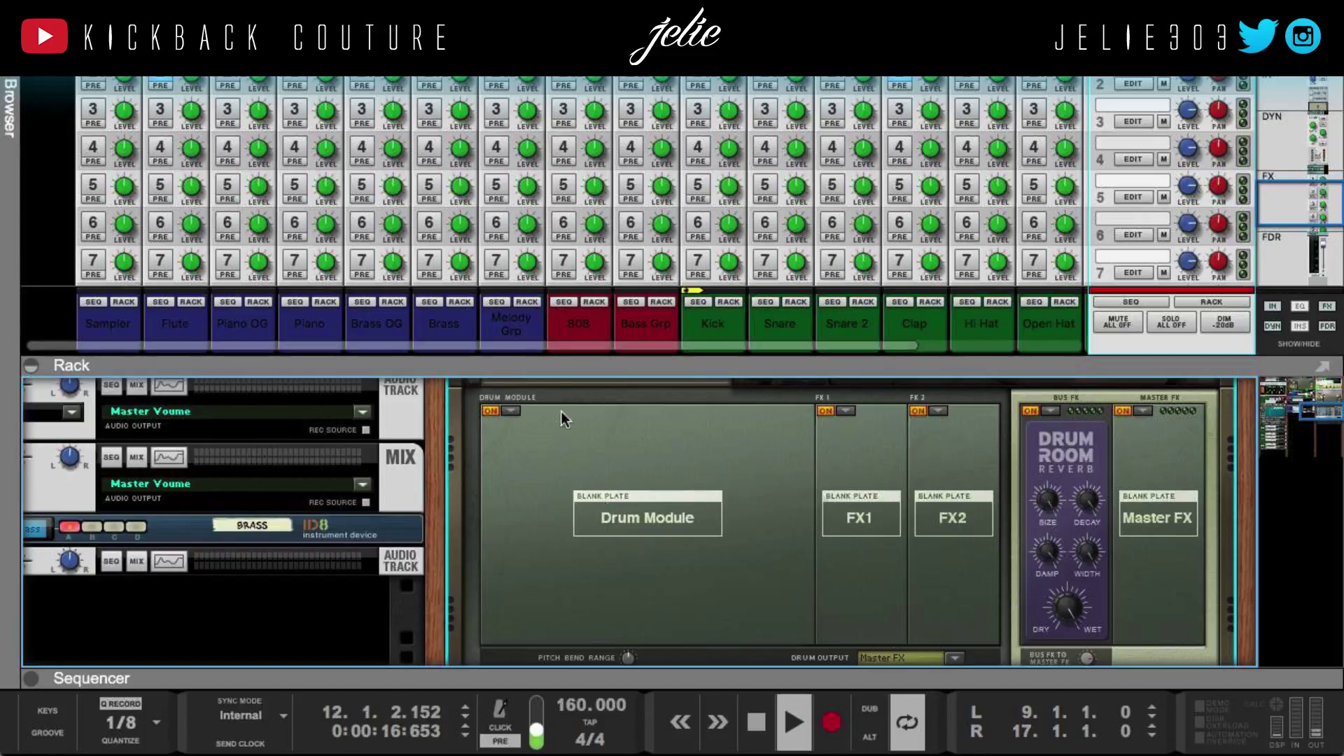
# Return from the rack to the sequencer, stop playback and turn off the Flute track's solo
pyautogui.moveTo(546, 367); pyautogui.dragTo(541, 78)
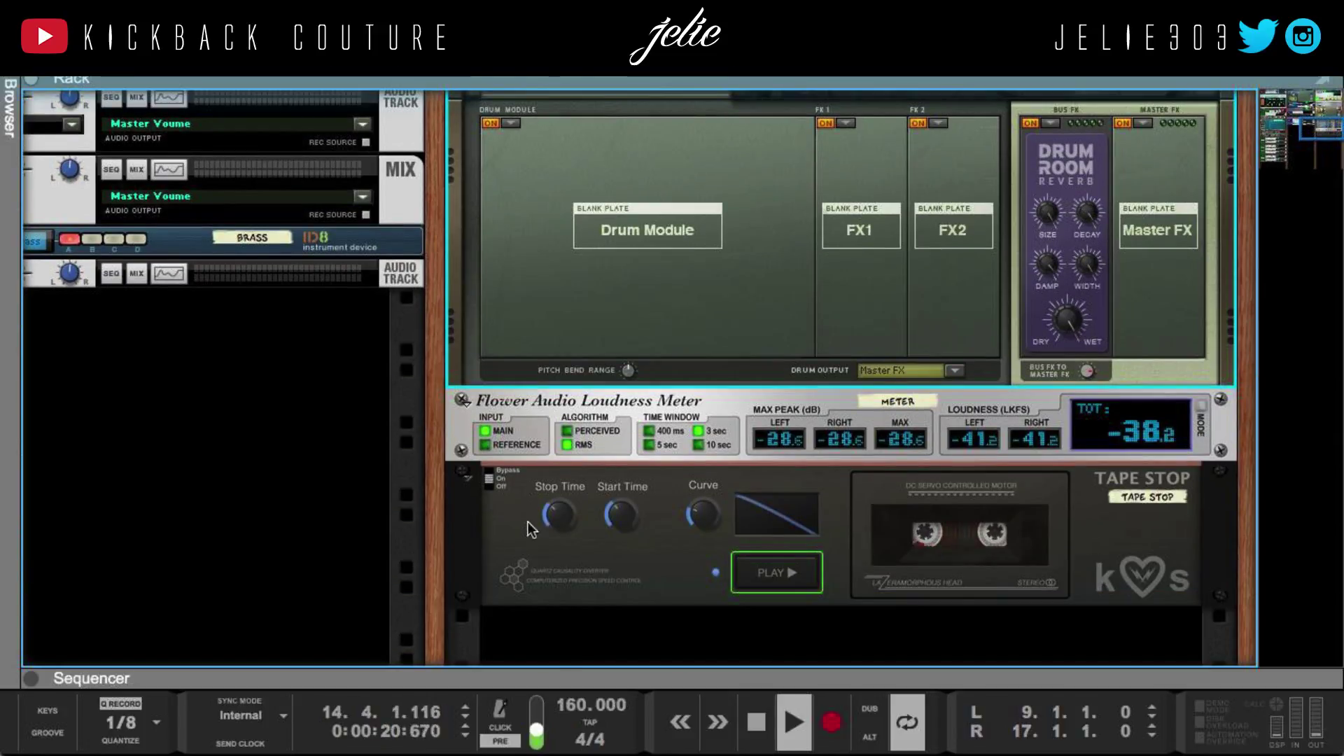
pyautogui.scroll(4, 459, 539)
pyautogui.hscroll(-10, 480, 467)
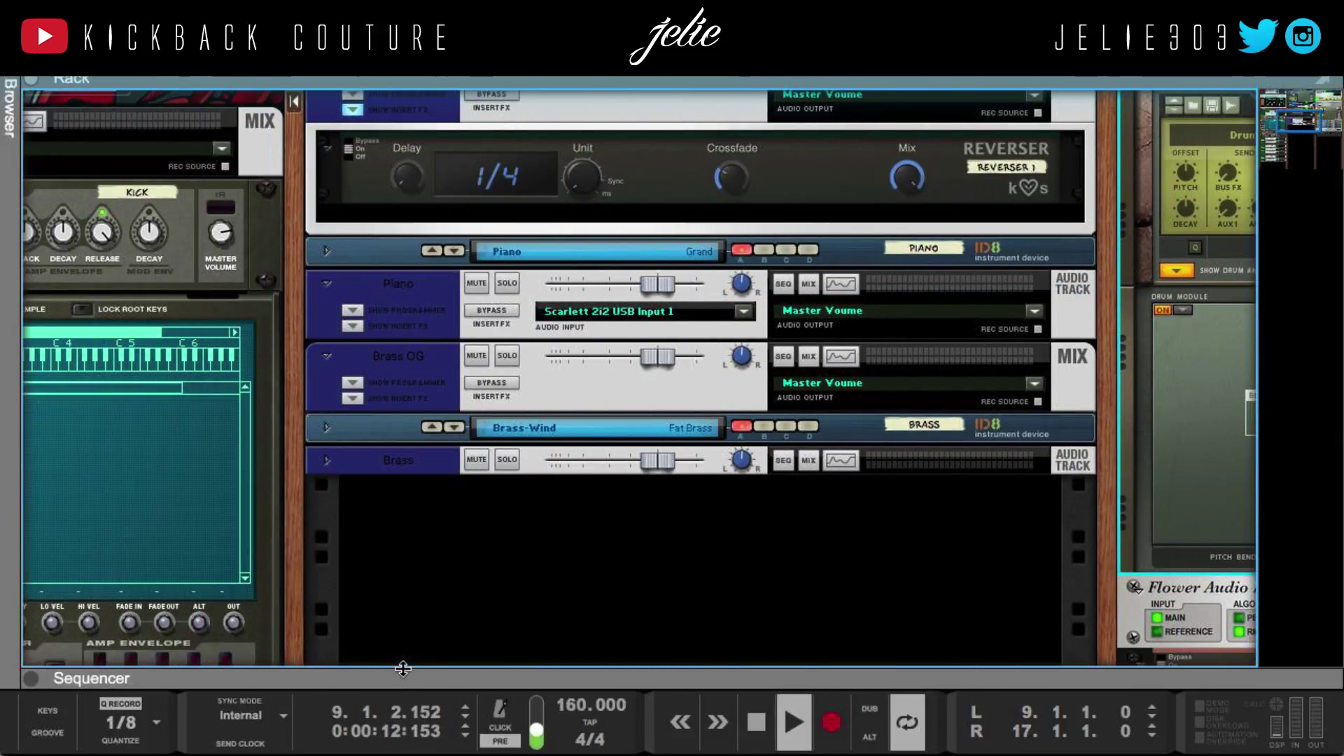
pyautogui.moveTo(403, 669); pyautogui.dragTo(360, 306)
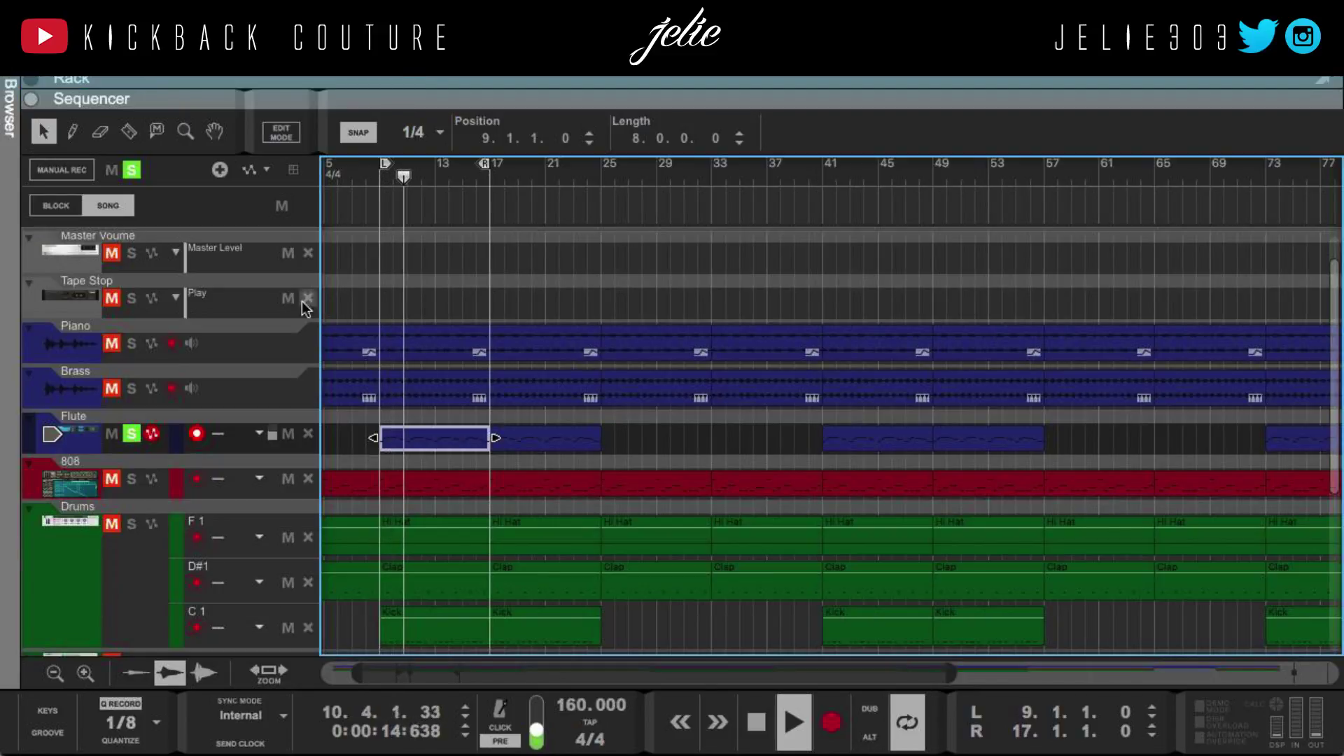
pyautogui.press('space')
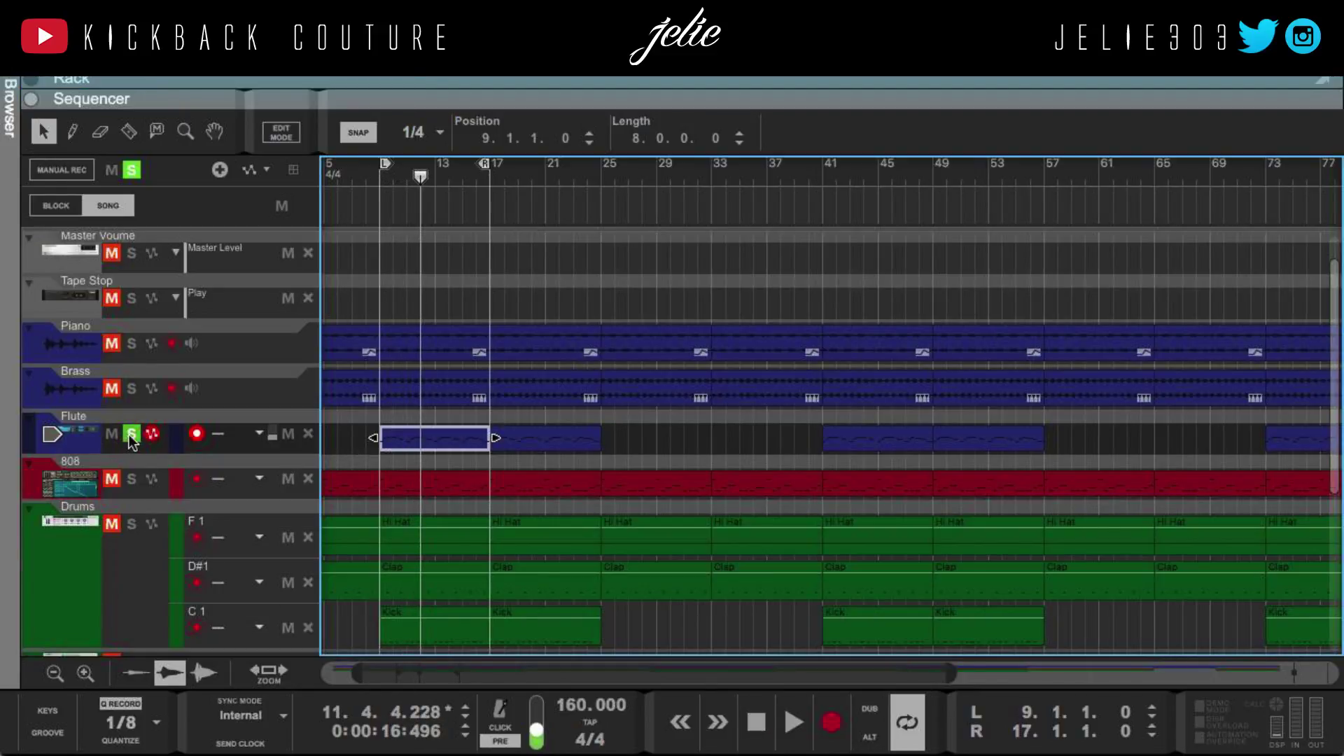
pyautogui.click(131, 434)
# Solo the Drums, Flute, Brass and Piano tracks, mute the D#1 and C 1 drum lanes, and play from bar 1
pyautogui.scroll(-2, 339, 518)
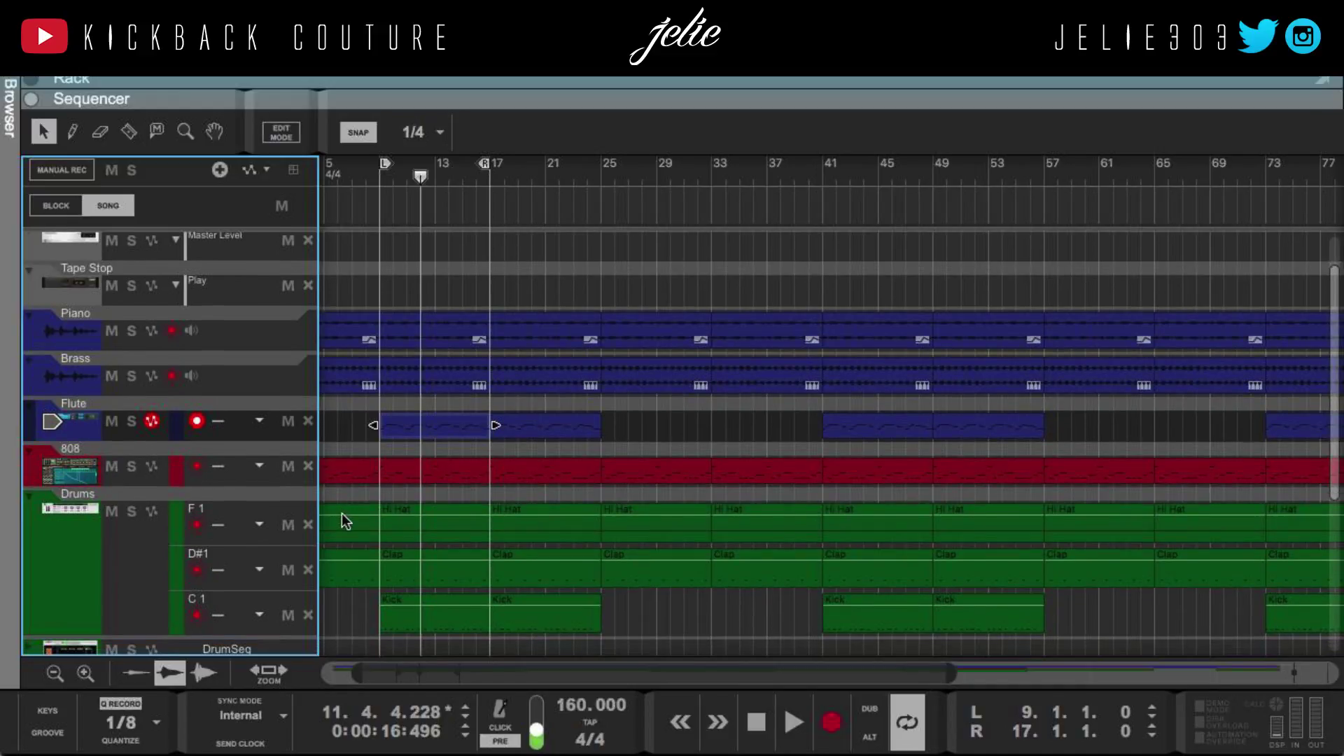
pyautogui.click(131, 508)
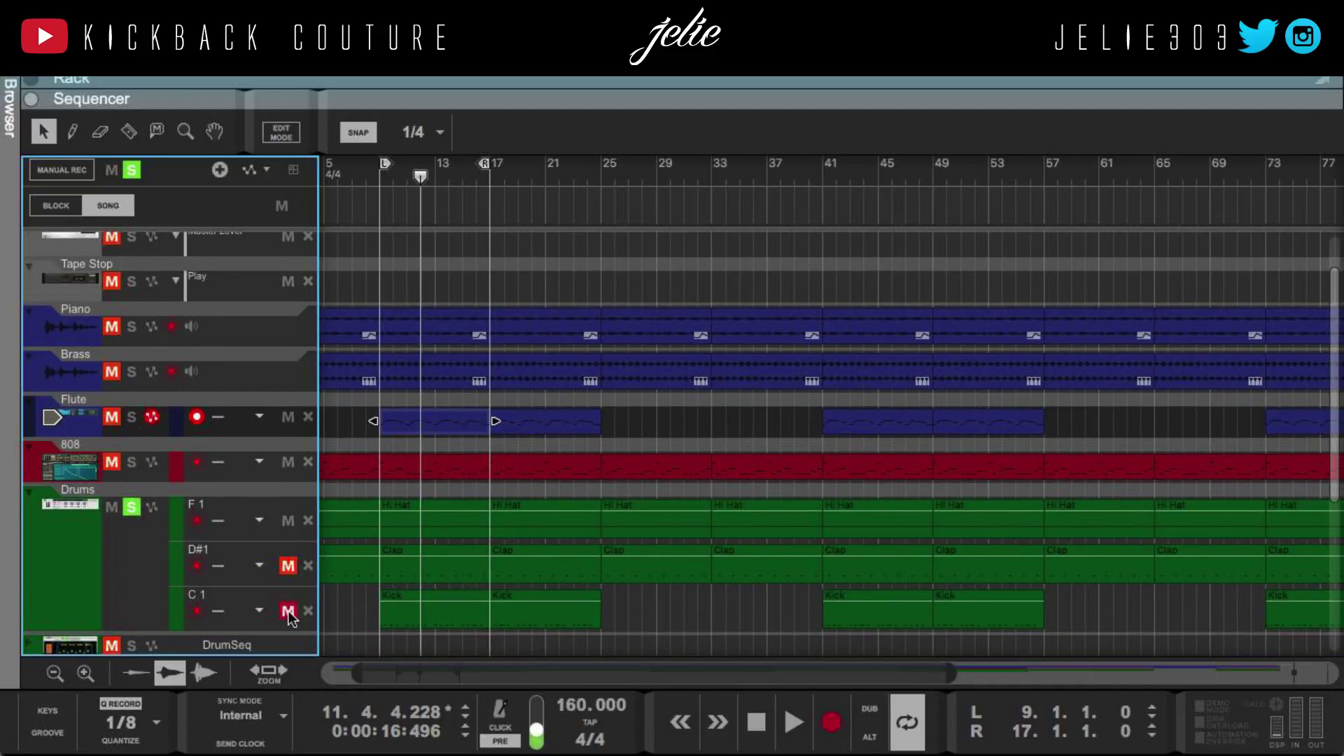
pyautogui.click(131, 417)
pyautogui.click(131, 372)
pyautogui.click(132, 329)
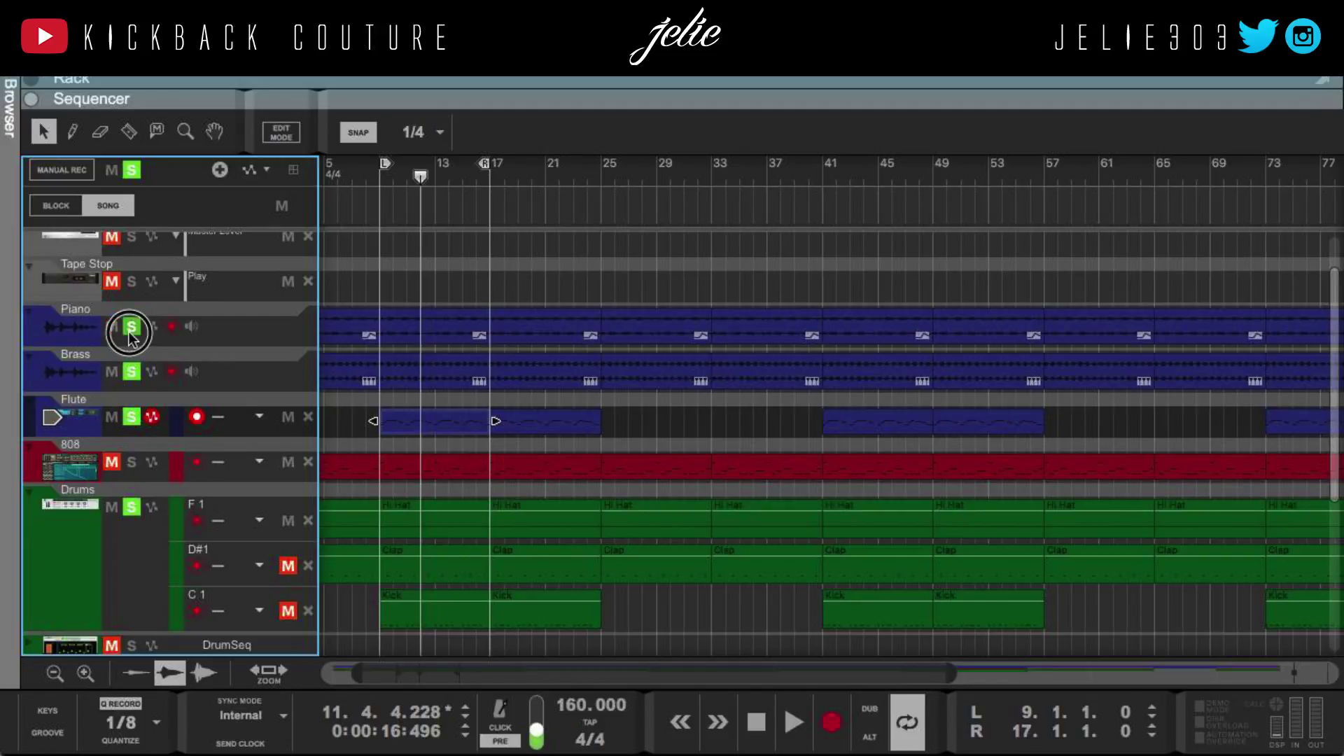
pyautogui.press('space')
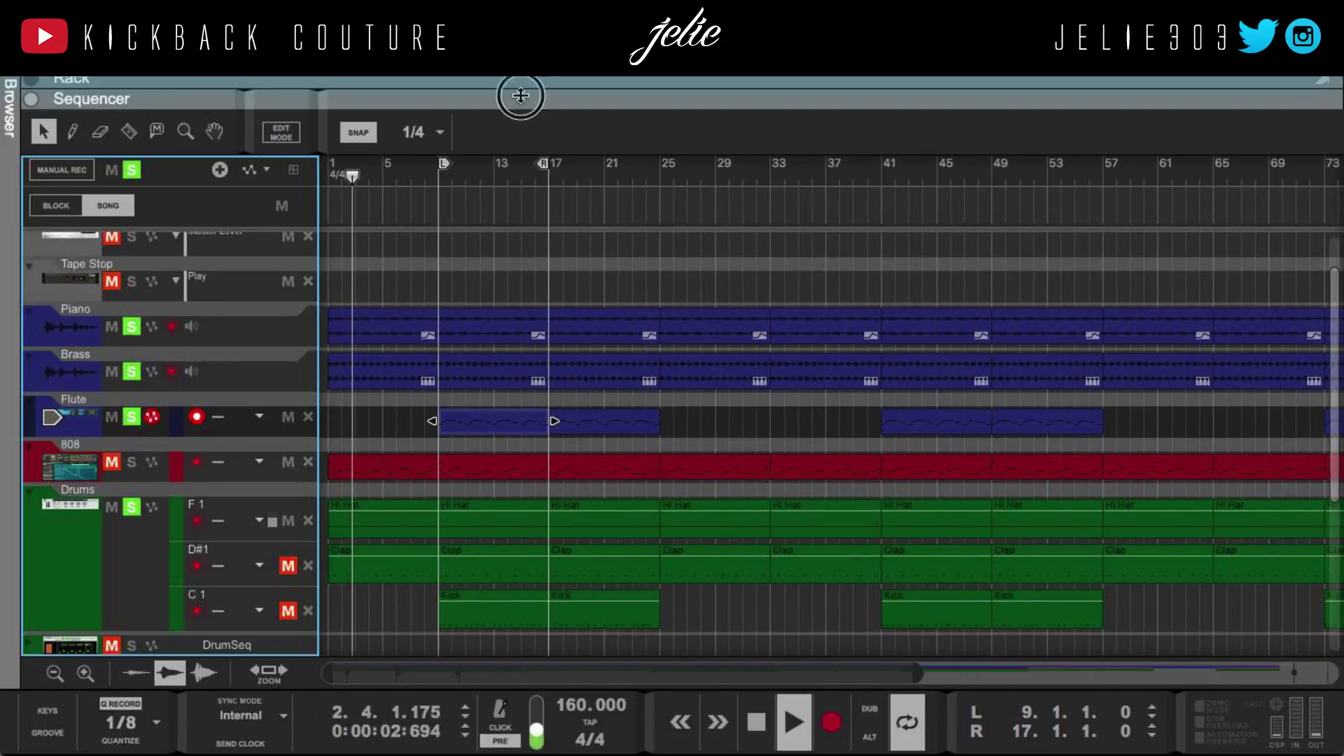
# Bring up the Drum Sequencer in the rack, stop playback and view its stored drum patterns
pyautogui.moveTo(516, 93); pyautogui.dragTo(574, 682)
pyautogui.hscroll(-5, 350, 312)
pyautogui.scroll(-10, 344, 305)
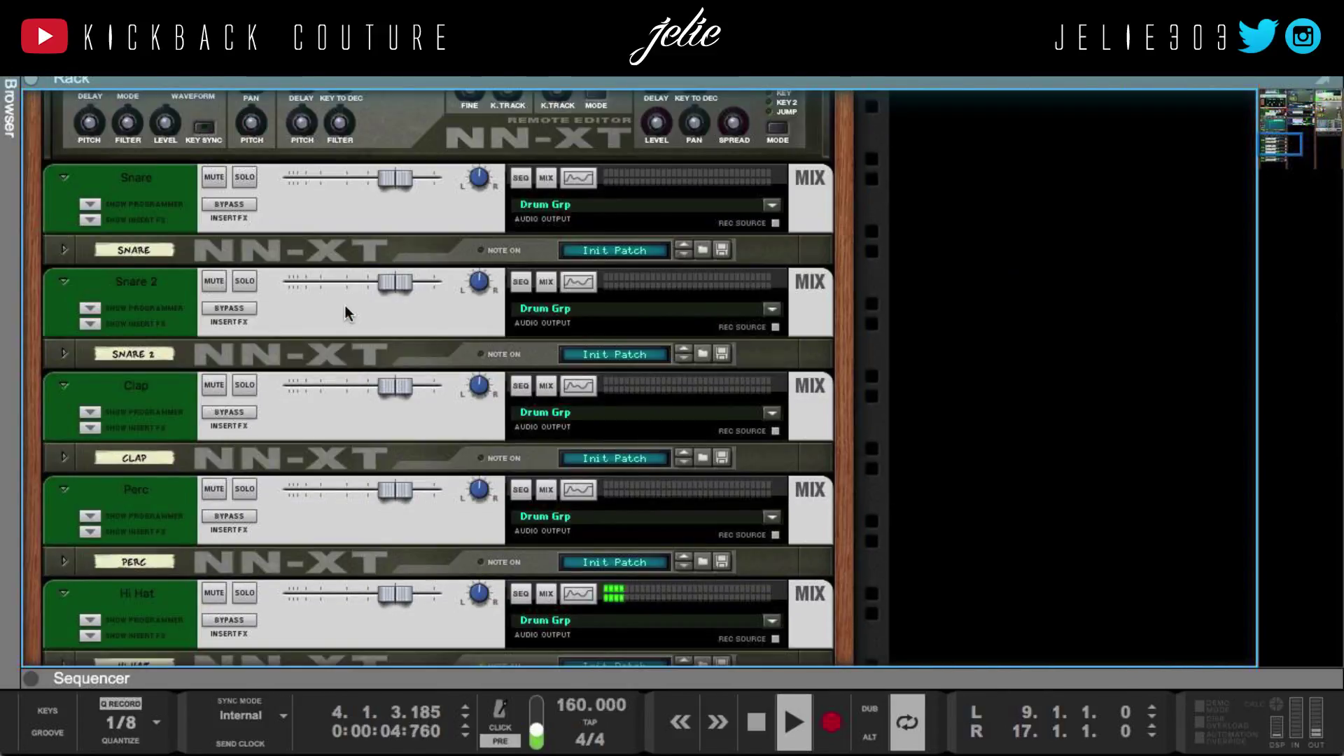
pyautogui.scroll(10, 345, 305)
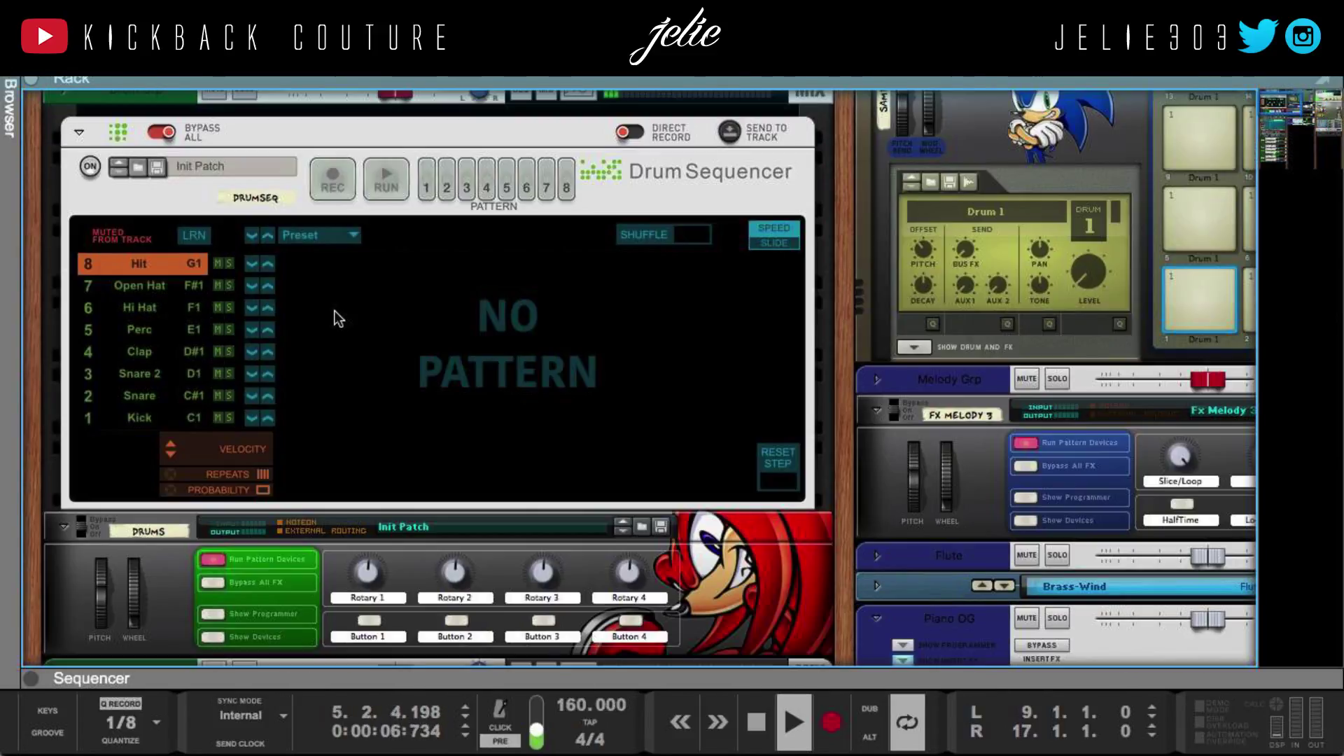
pyautogui.click(426, 187)
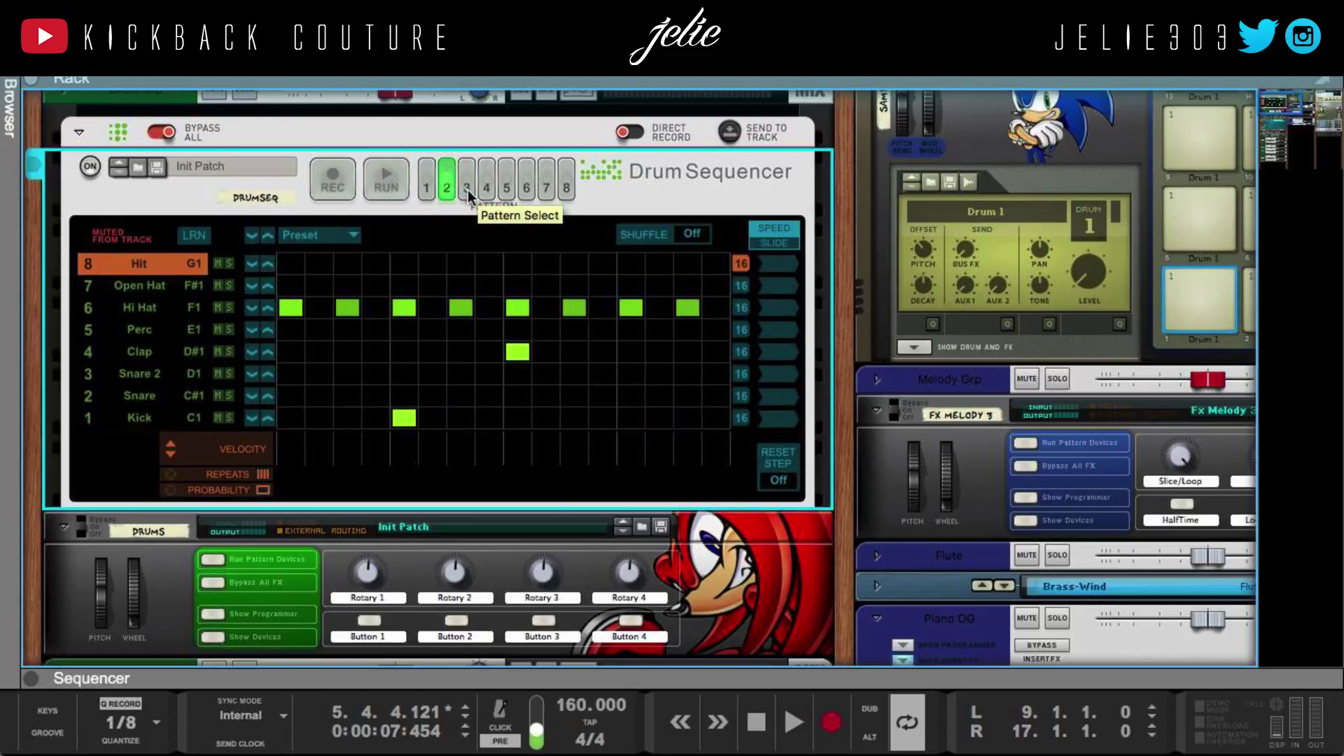
# Return to the sequencer, unmute the D#1 drum lane and play the song from the beginning
pyautogui.press('F7')
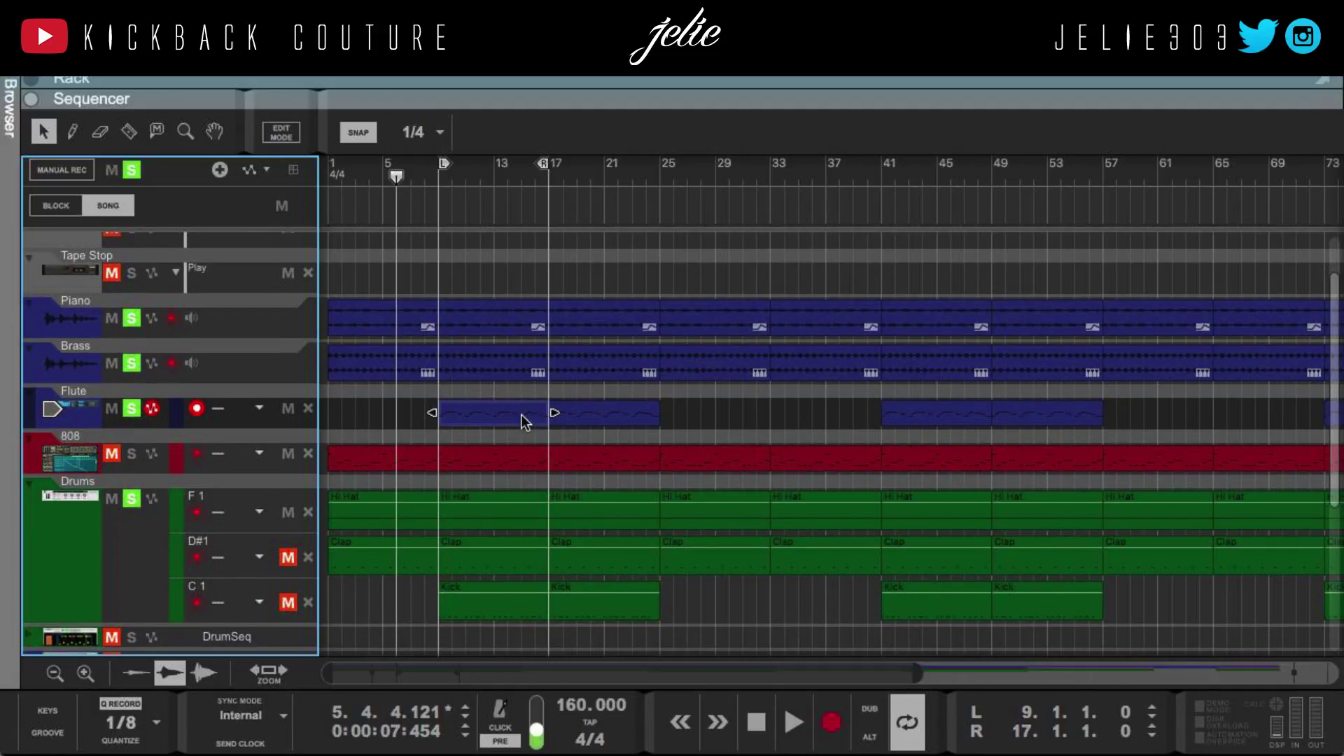
pyautogui.press('Home')
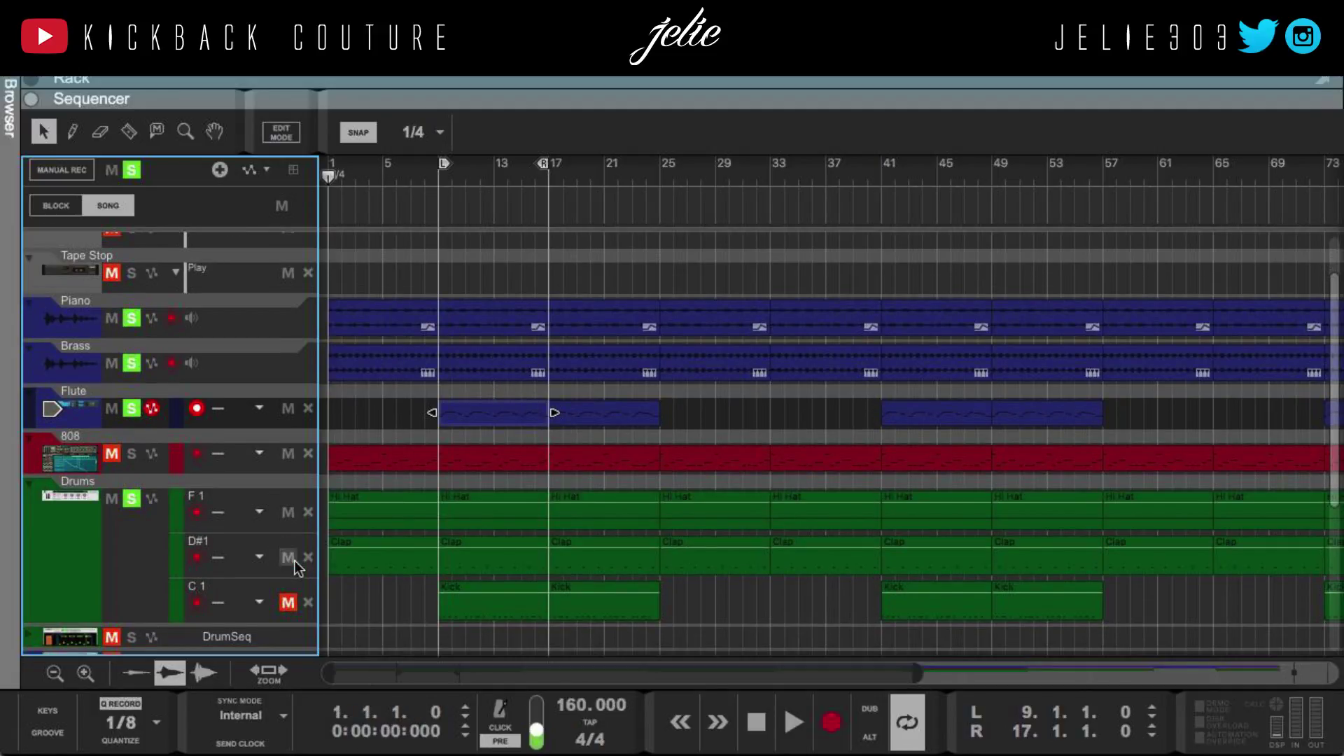
pyautogui.press('space')
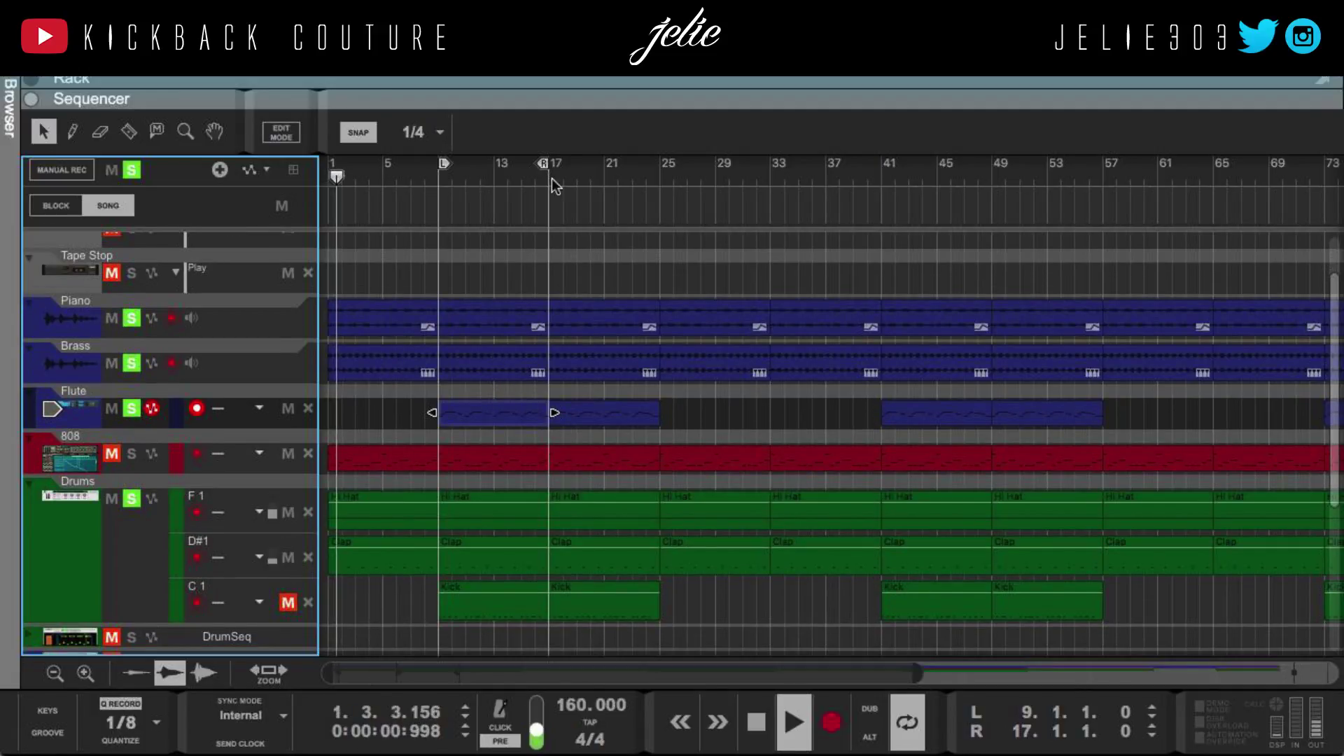
# Show the mixer's effect sends for the Clap channel and the Drum Sequencer's pattern 1 in the rack
pyautogui.moveTo(588, 93); pyautogui.dragTo(641, 663)
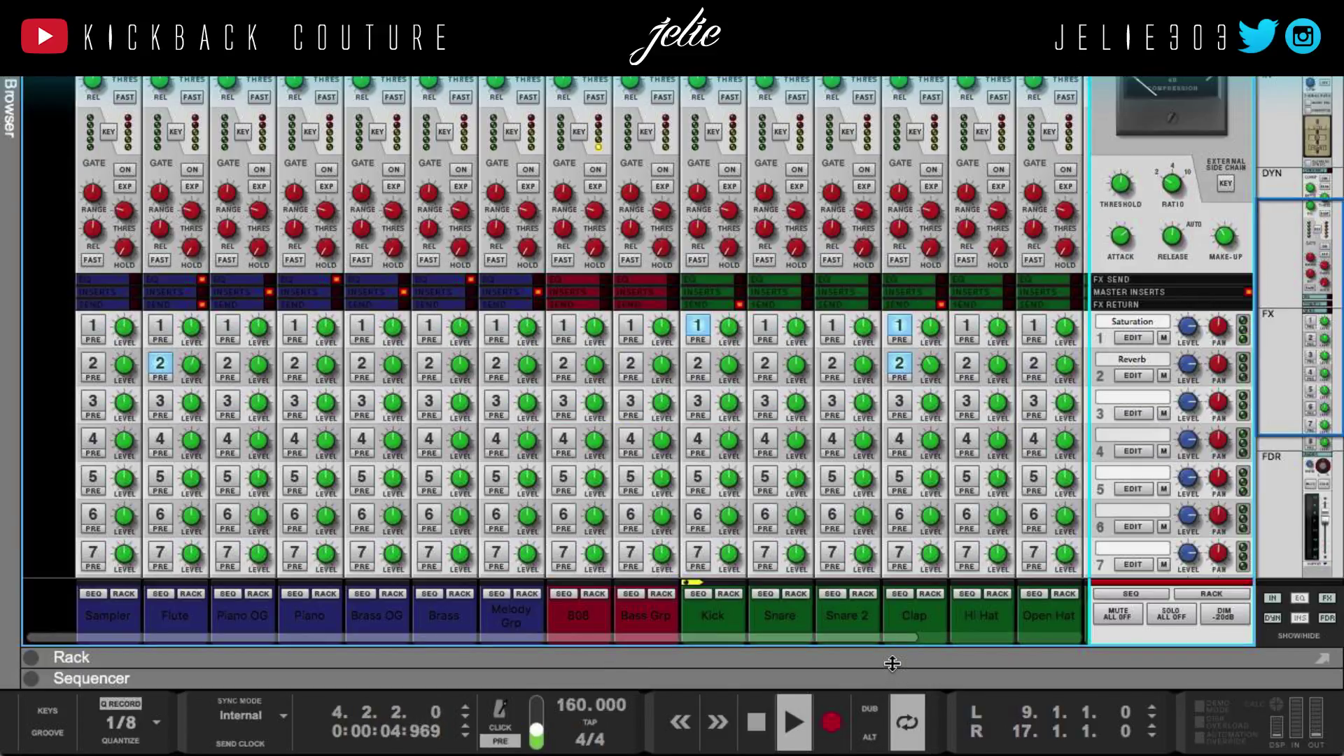
pyautogui.click(902, 702)
pyautogui.moveTo(455, 651); pyautogui.dragTo(495, 126)
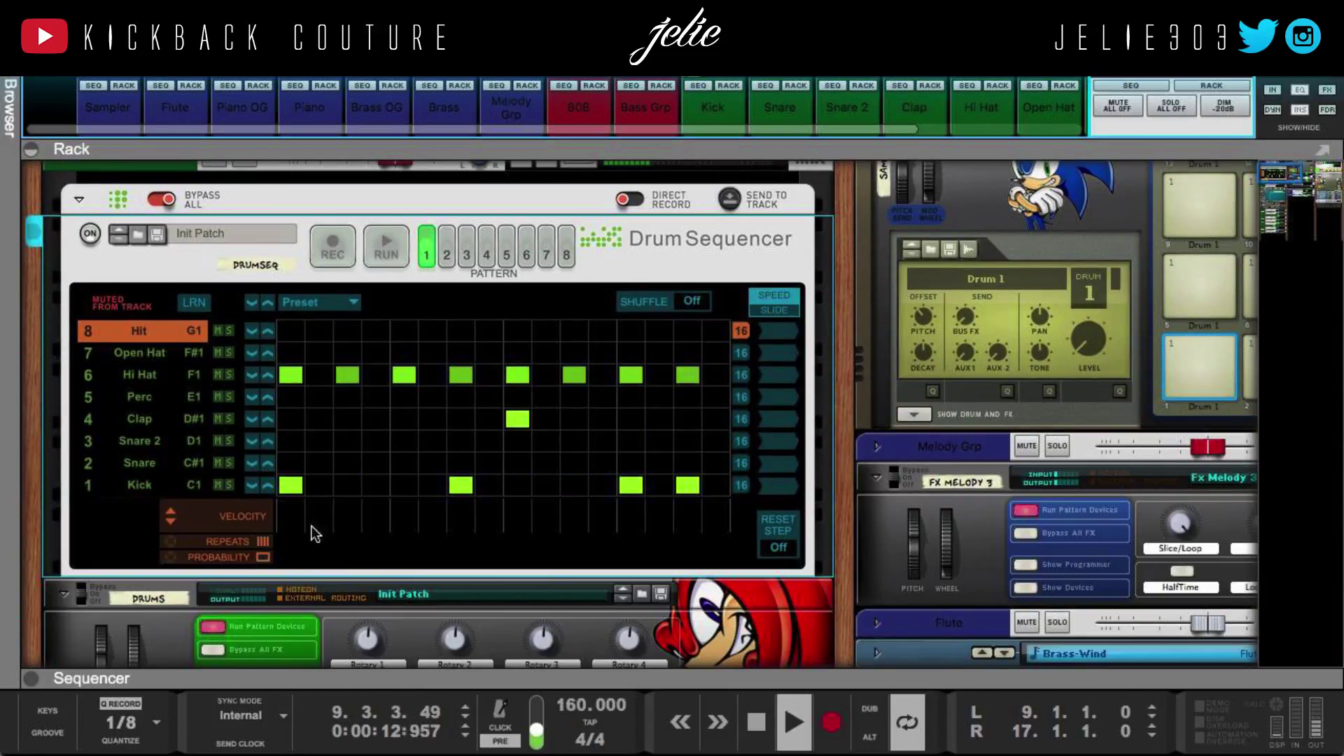
# Back in the sequencer, unmute the C 1 drum lane, solo the 808 track, listen to the loop and stop playback
pyautogui.click(334, 680)
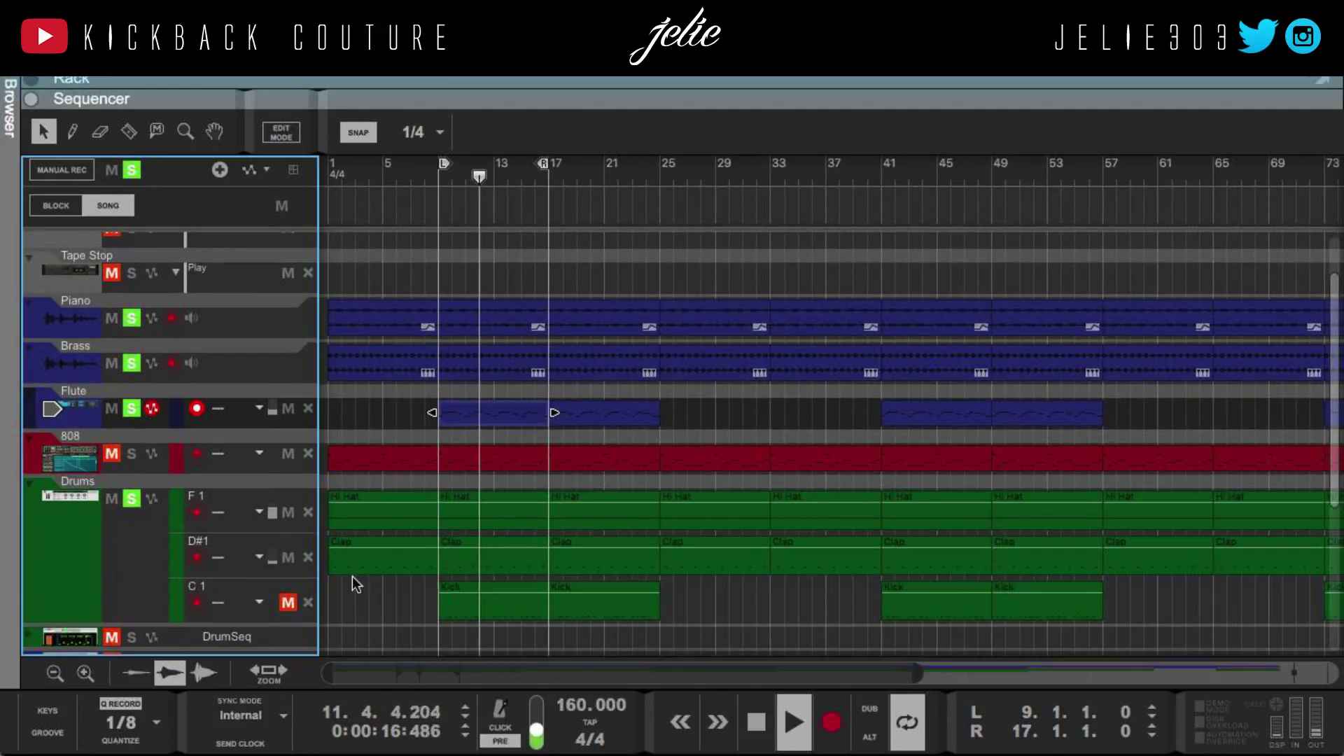
pyautogui.click(288, 603)
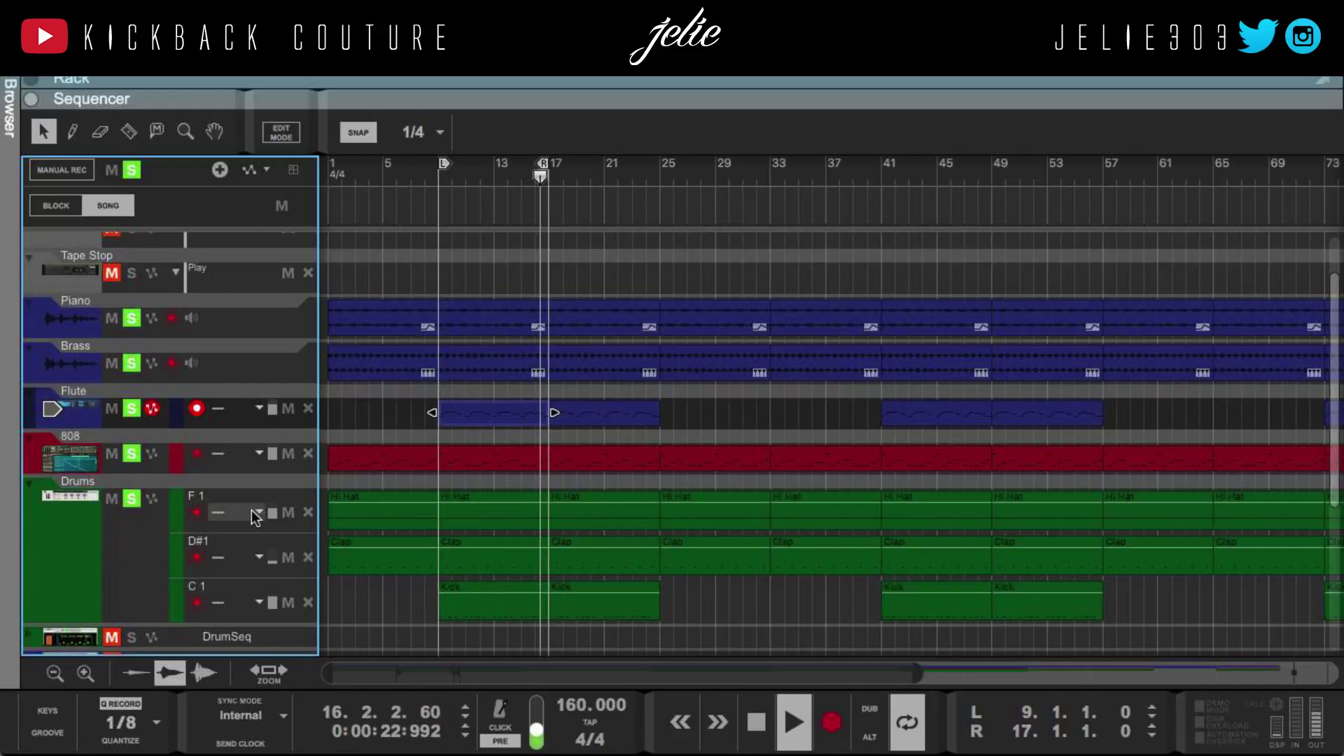
pyautogui.press('space')
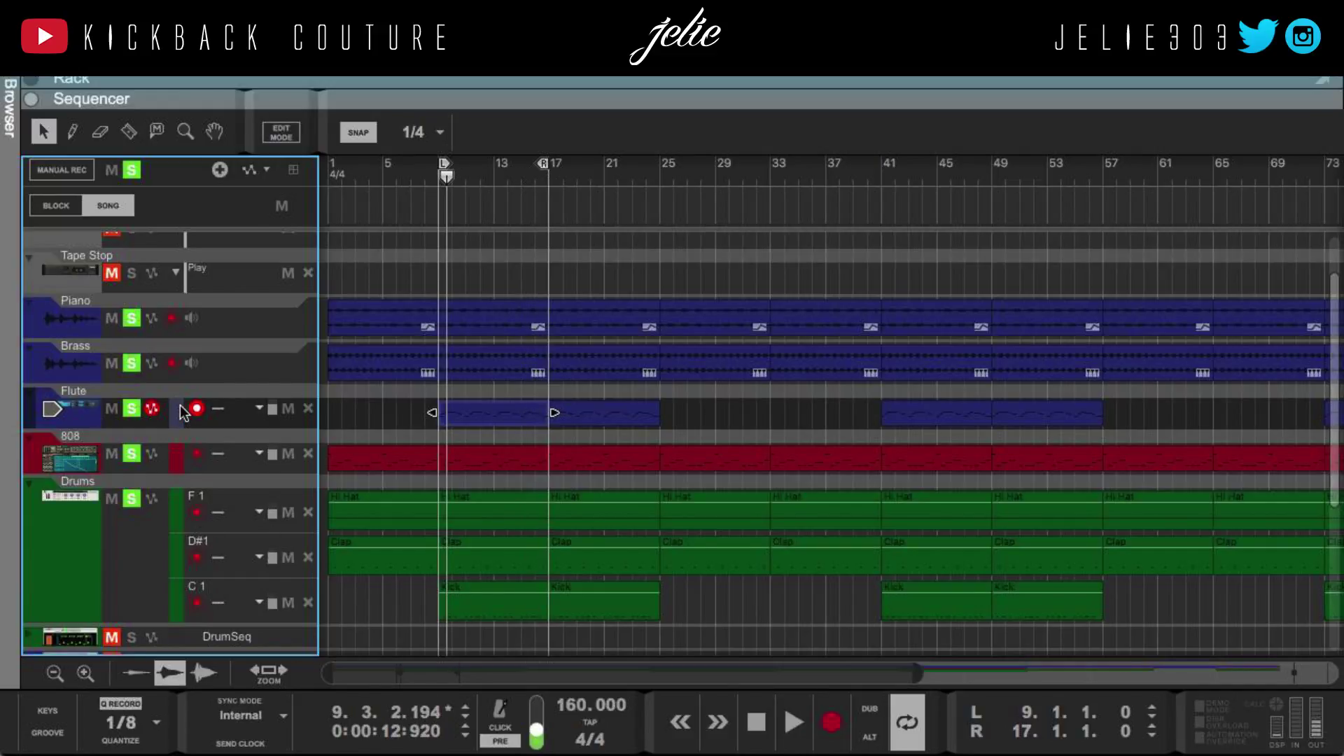
# Show the Kick's NN-XT in the rack and select its K.C. Nest Kick.wav sample
pyautogui.press('F6')
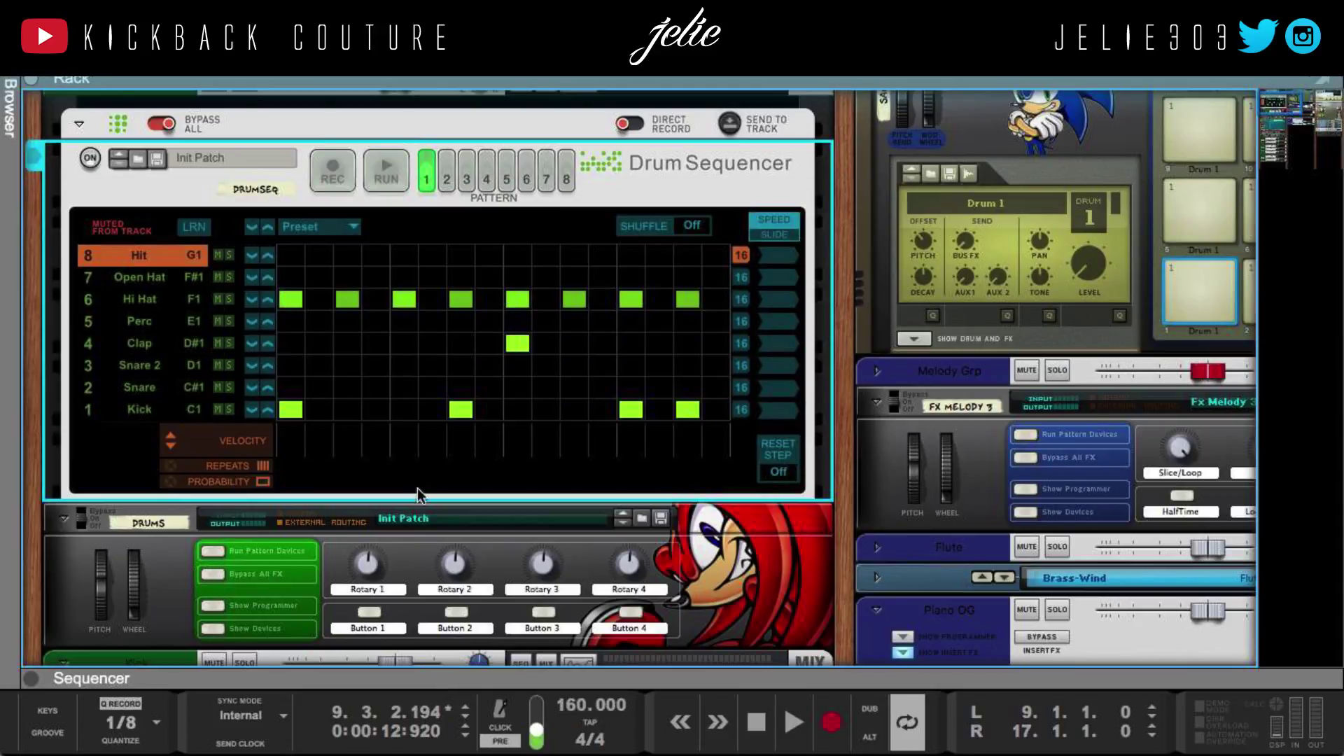
pyautogui.scroll(-5, 346, 431)
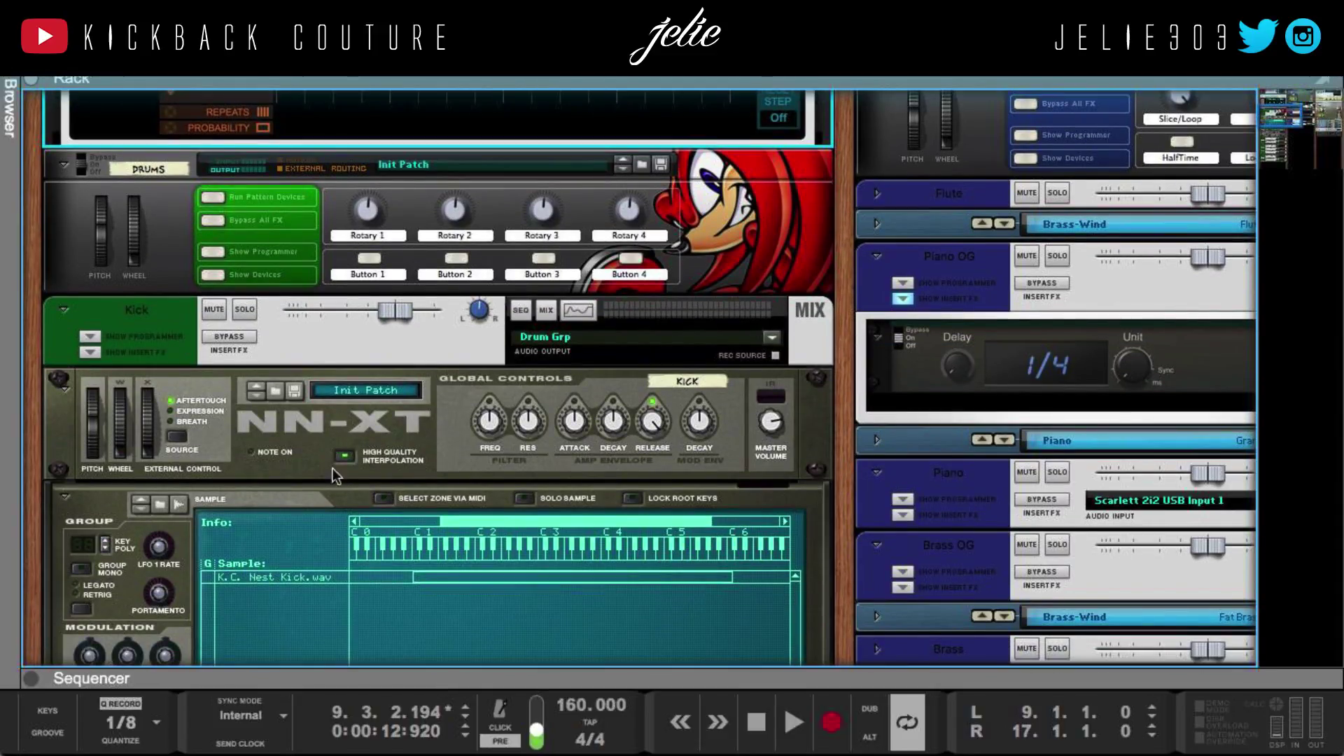
pyautogui.click(293, 578)
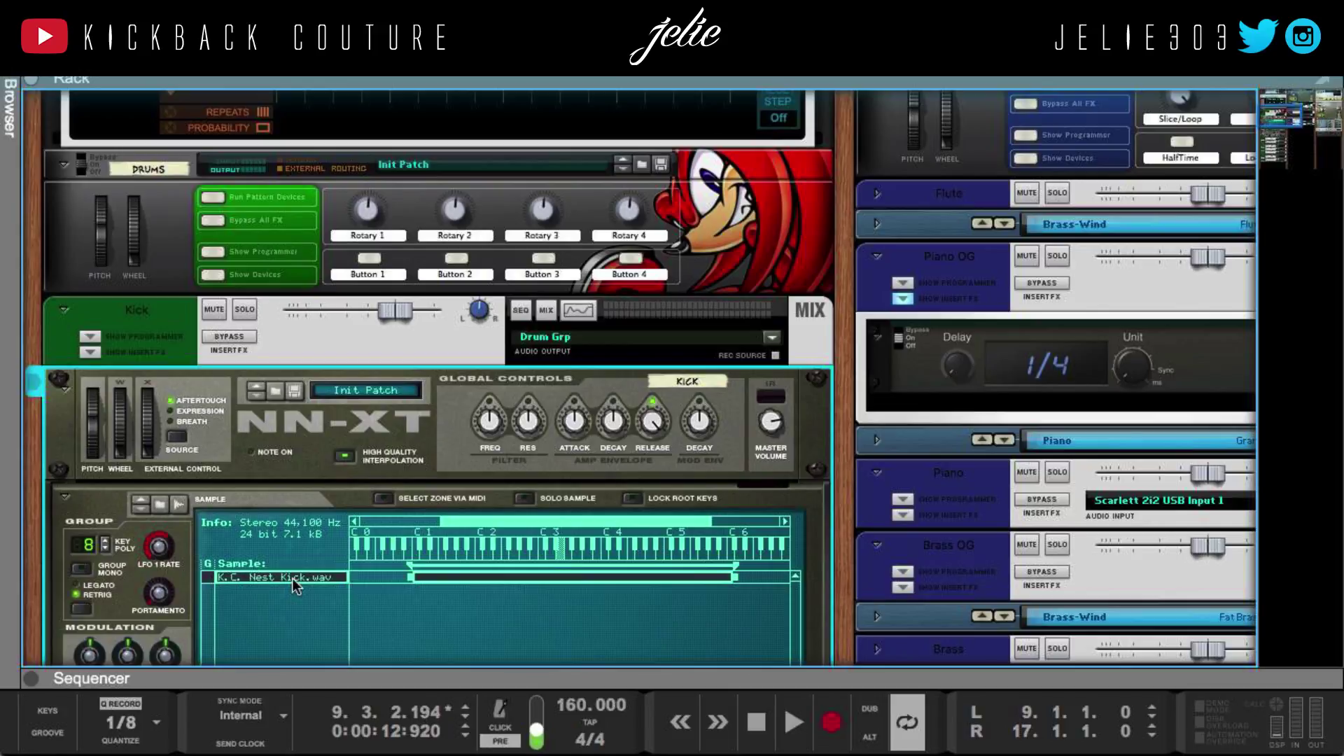
pyautogui.scroll(-1, 206, 494)
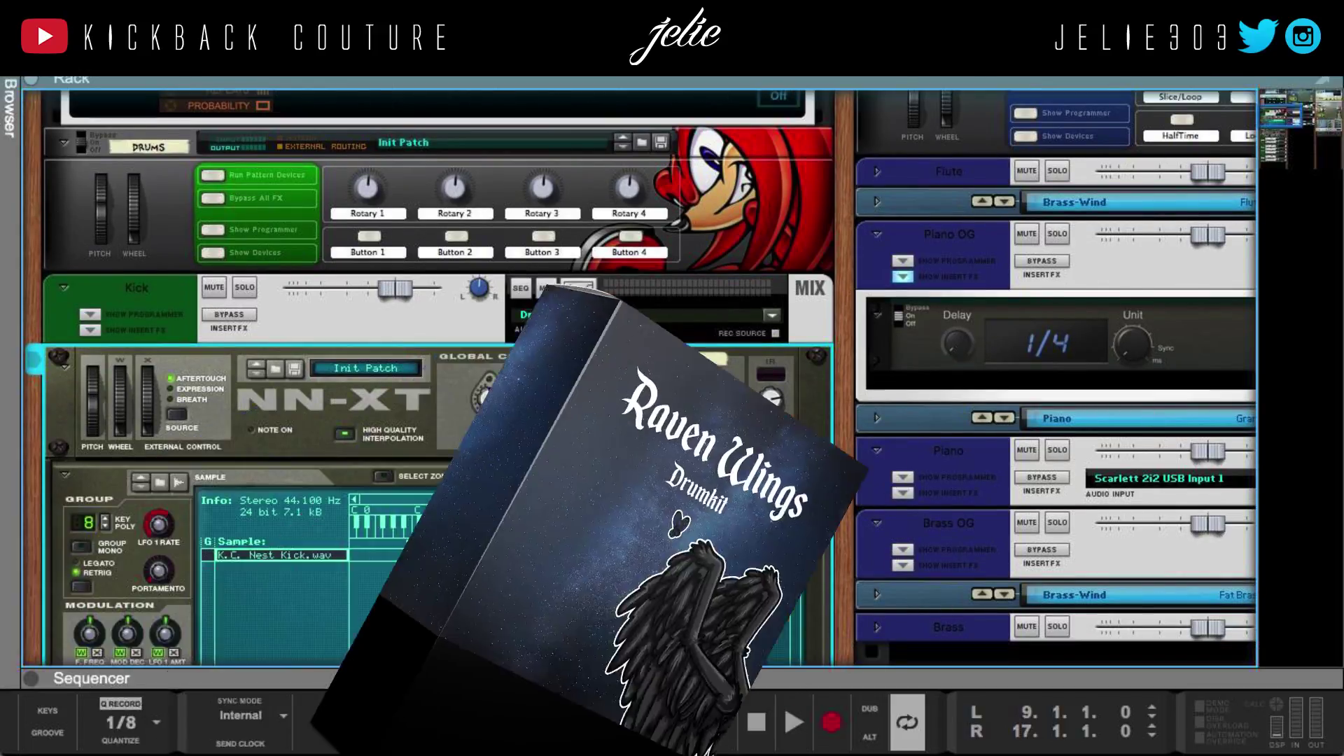
# Expand the Clap's NN-XT and select its K.C. Leap Clap.wav sample
pyautogui.scroll(-4, 422, 601)
pyautogui.scroll(-8, 422, 602)
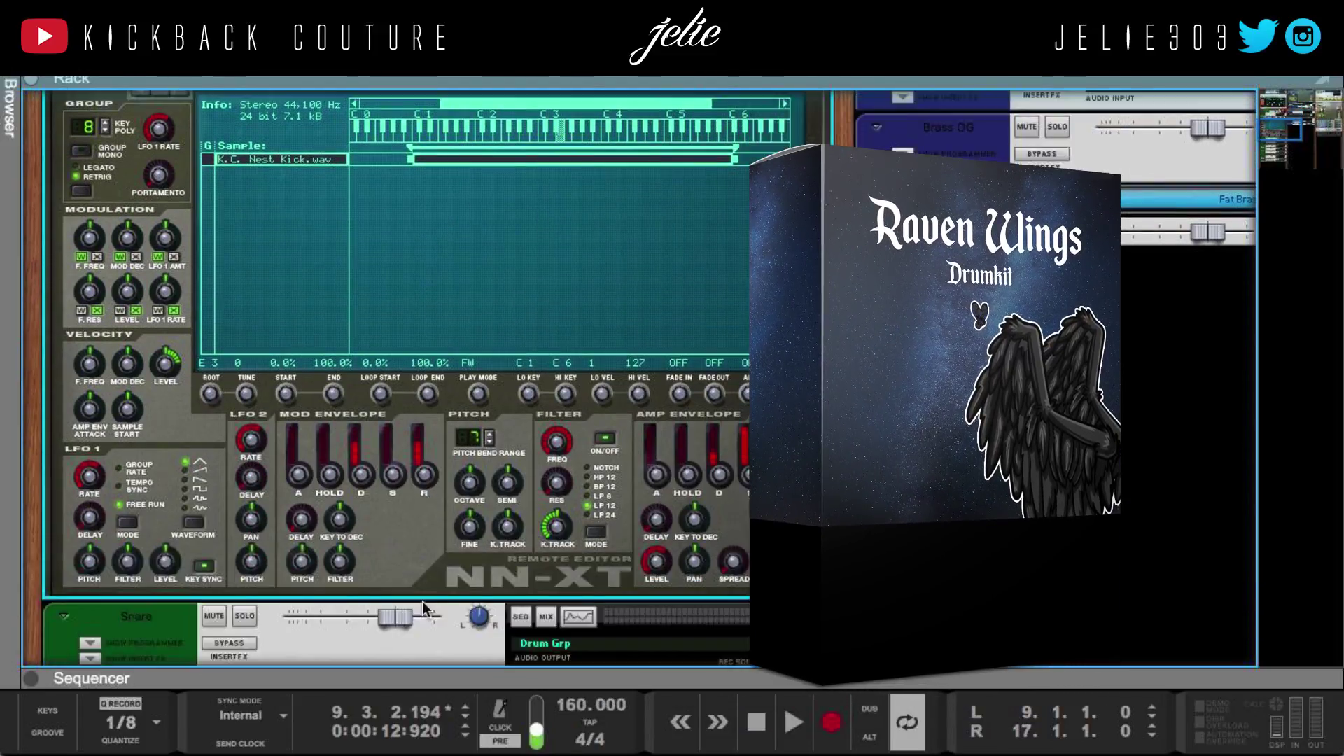
pyautogui.scroll(2, 90, 518)
pyautogui.scroll(-1, 91, 518)
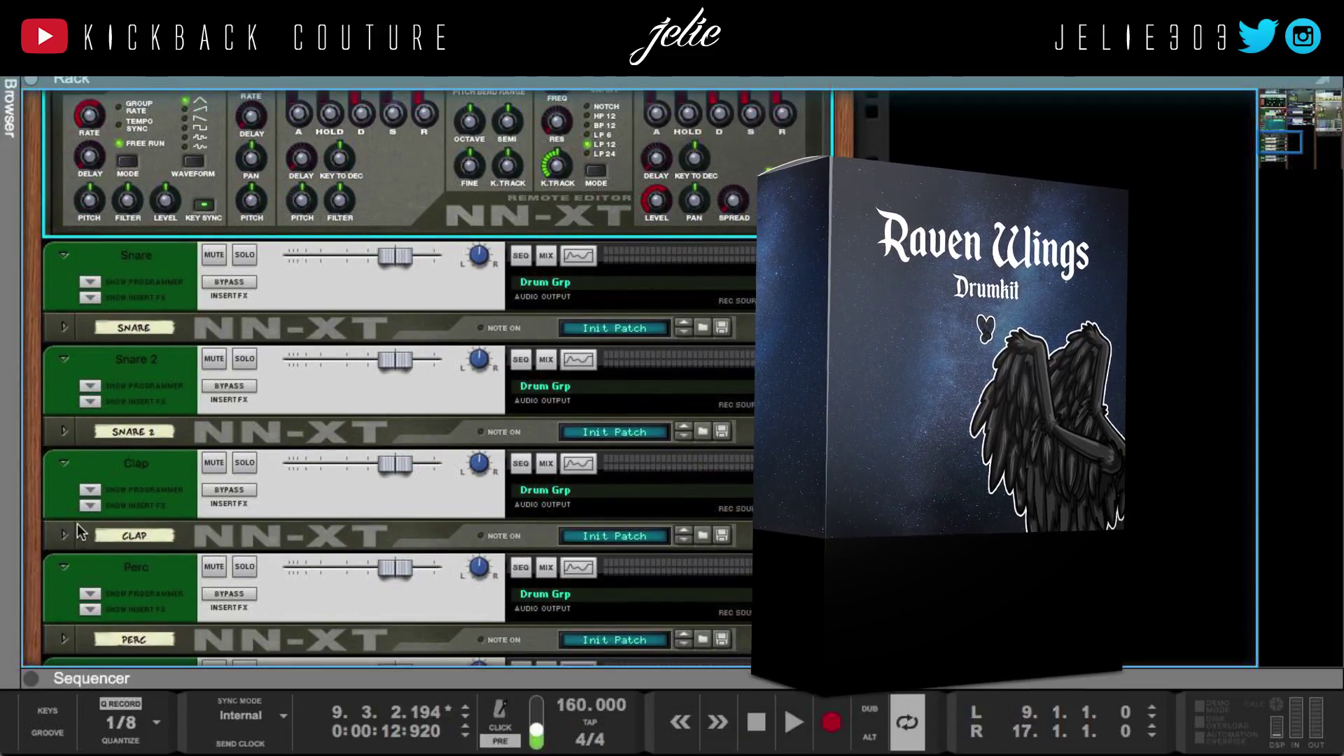
pyautogui.click(64, 628)
pyautogui.click(279, 299)
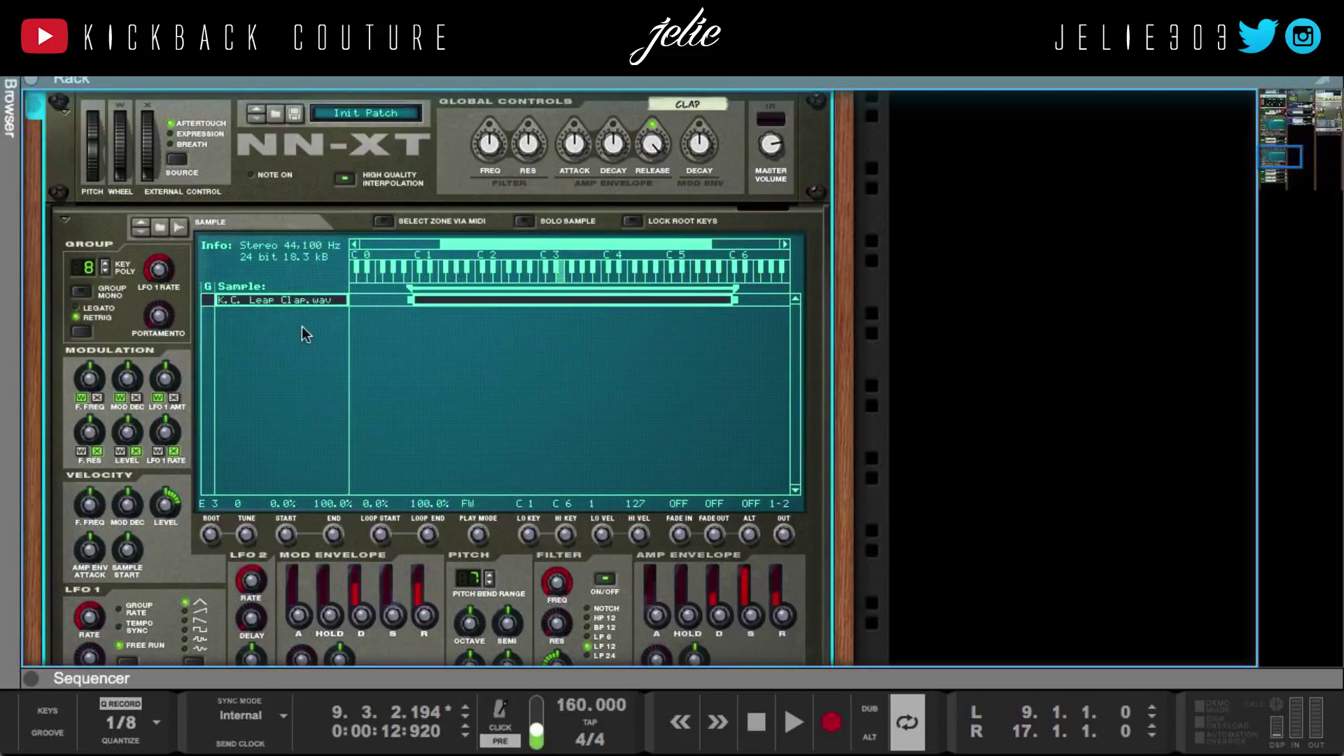
# Expand the Hi Hat's NN-XT in the rack to show its sample
pyautogui.scroll(-5, 234, 378)
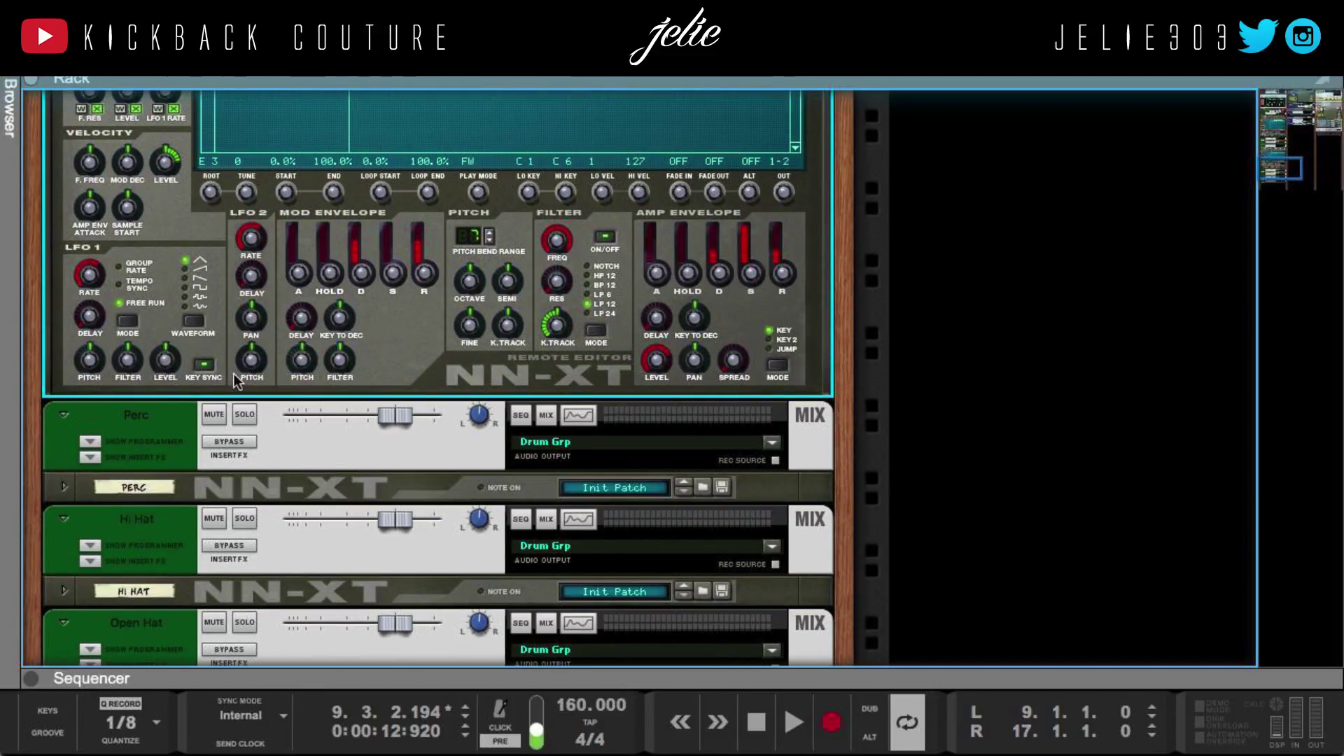
pyautogui.scroll(-2, 235, 378)
pyautogui.click(65, 425)
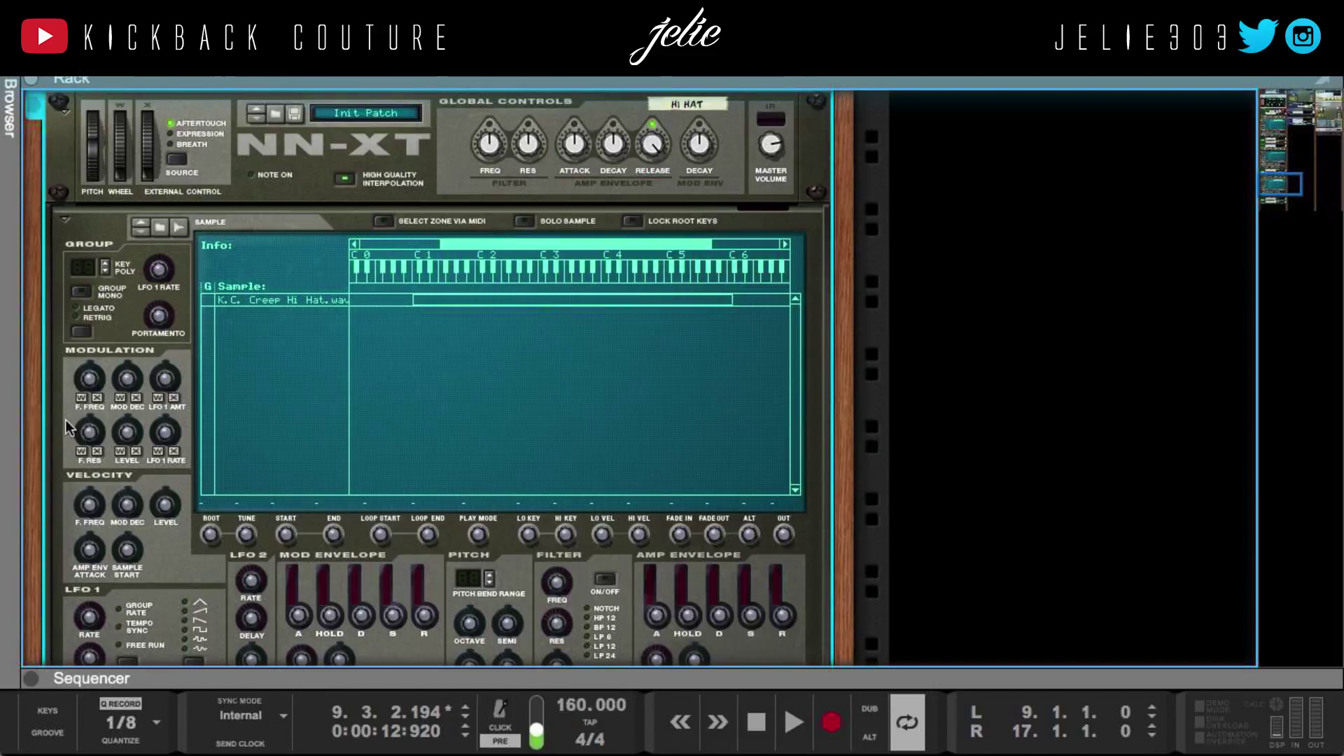
# Select the K.C. Creep Hi Hat.wav sample and fold the Hi Hat and Clap NN-XT devices in the rack
pyautogui.click(322, 301)
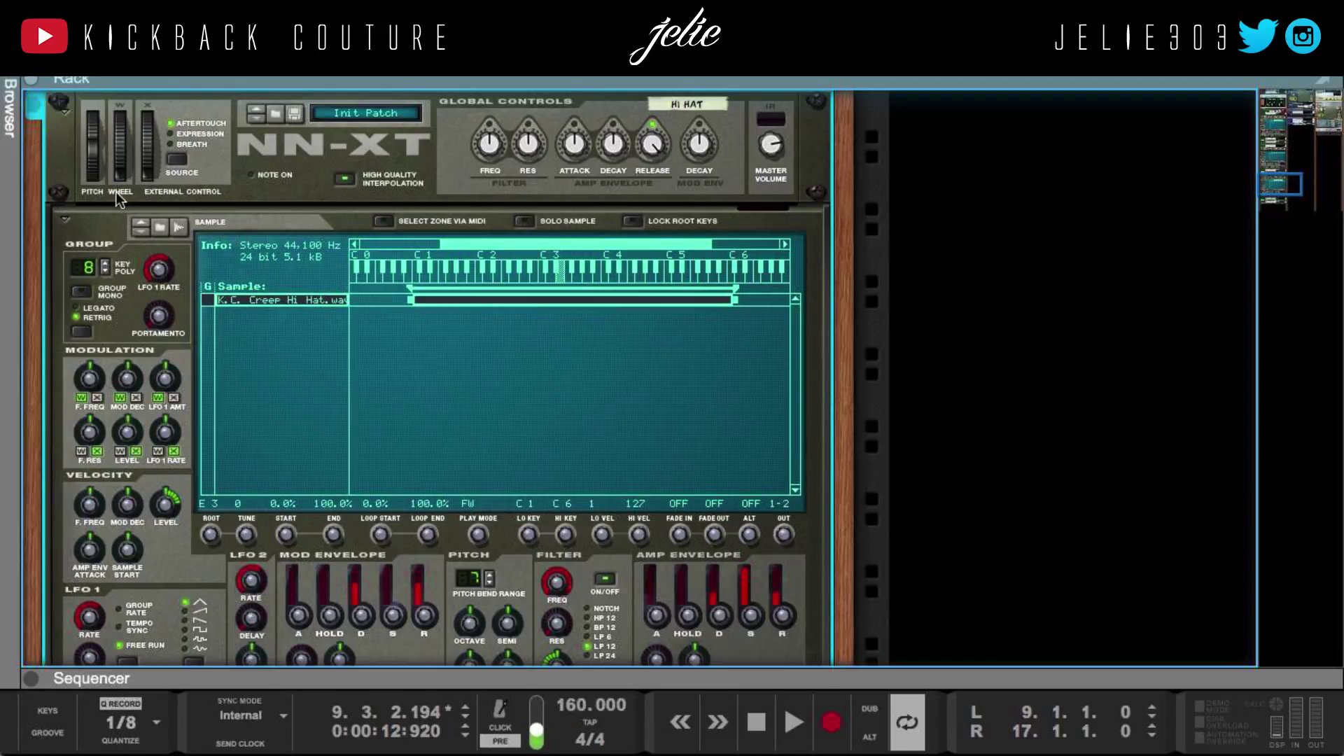
pyautogui.click(65, 111)
pyautogui.scroll(6, 197, 287)
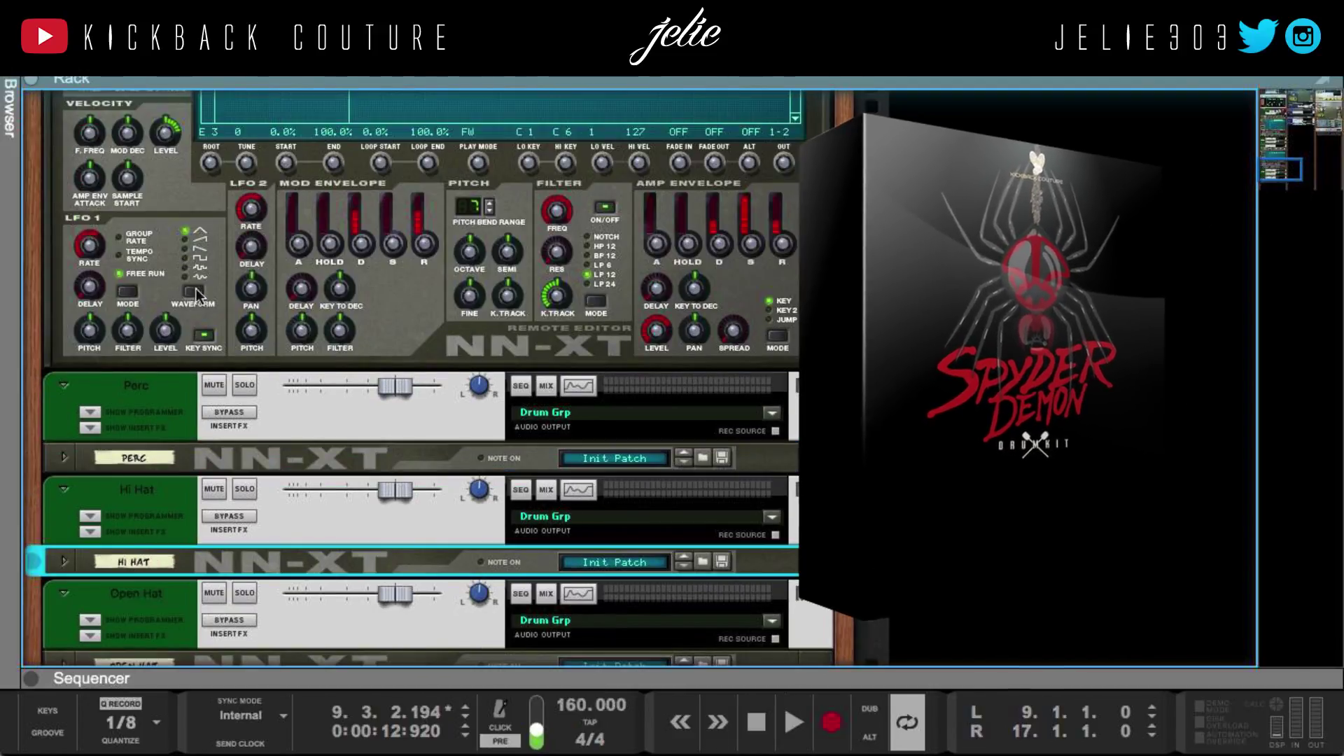
pyautogui.scroll(6, 197, 290)
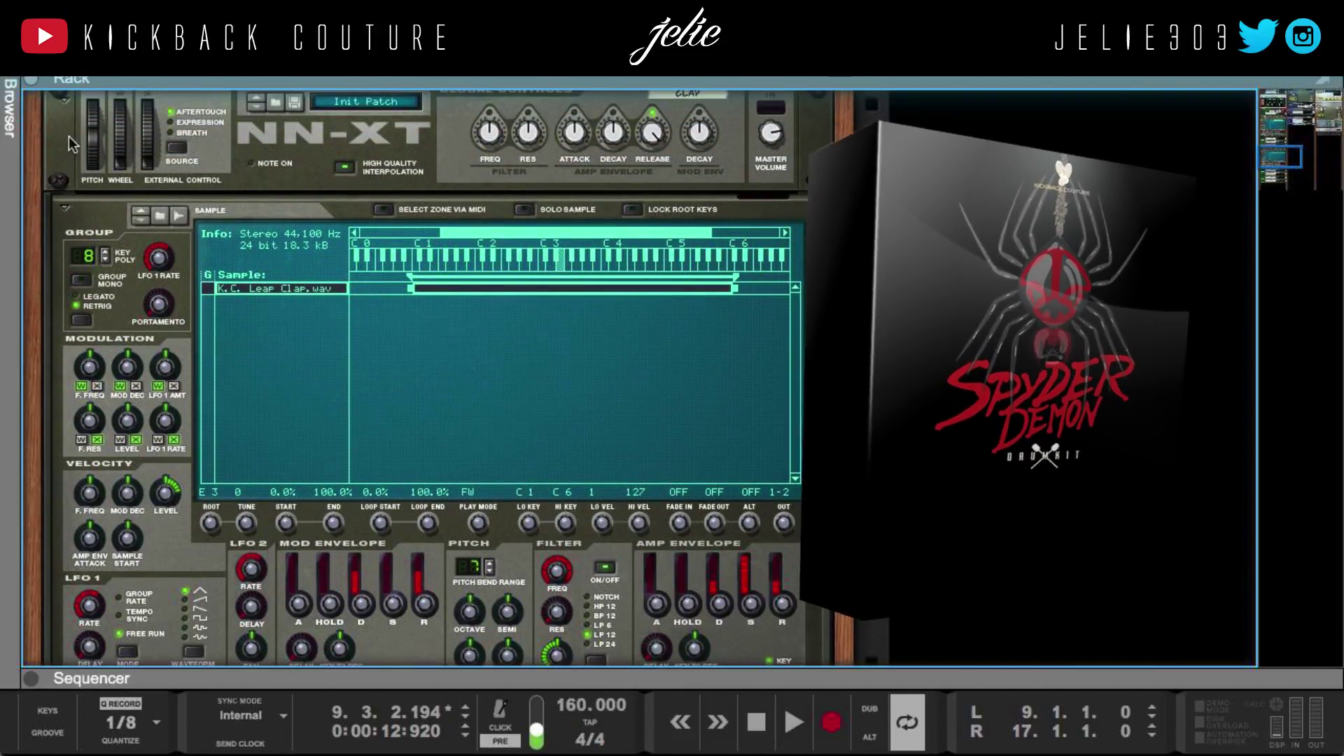
pyautogui.click(68, 137)
pyautogui.scroll(-3, 126, 357)
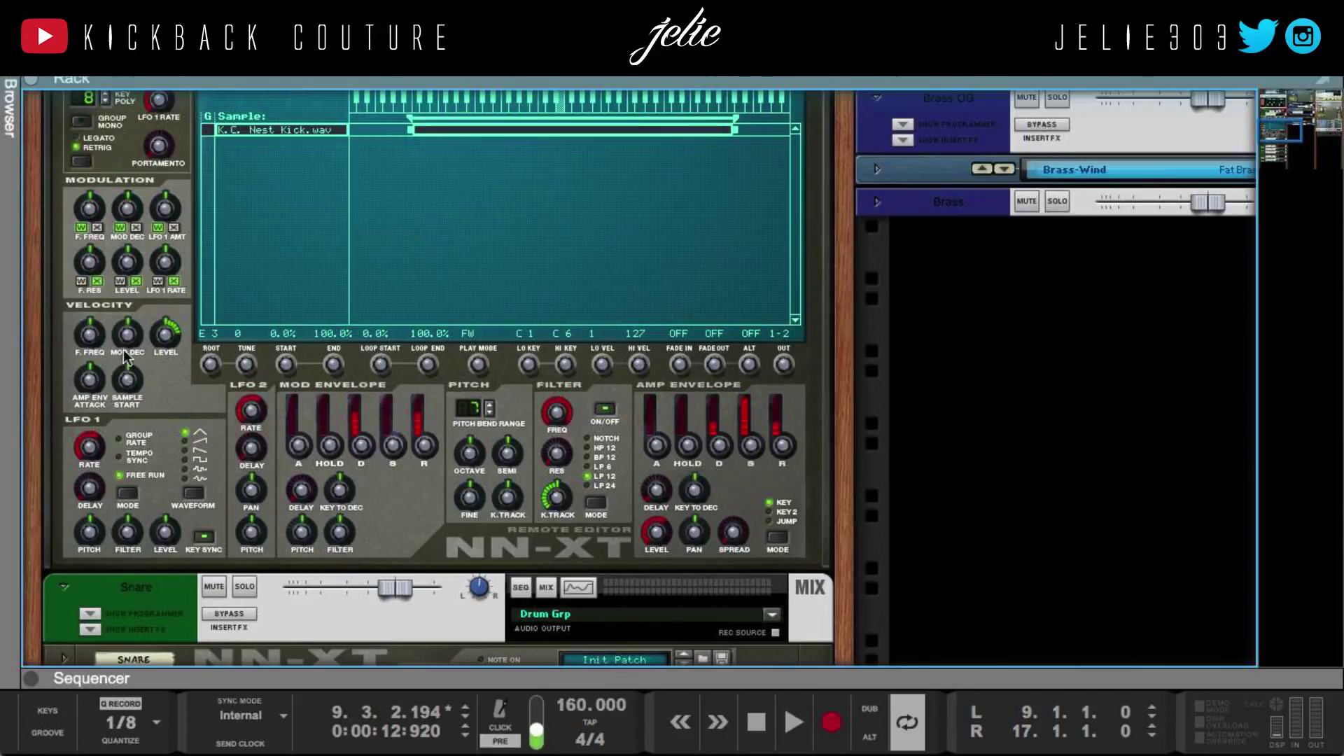
# Show the 808's NN-XT in the rack, select its K.C. Attack 808.wav sample and audition it
pyautogui.scroll(-10, 123, 360)
pyautogui.click(89, 159)
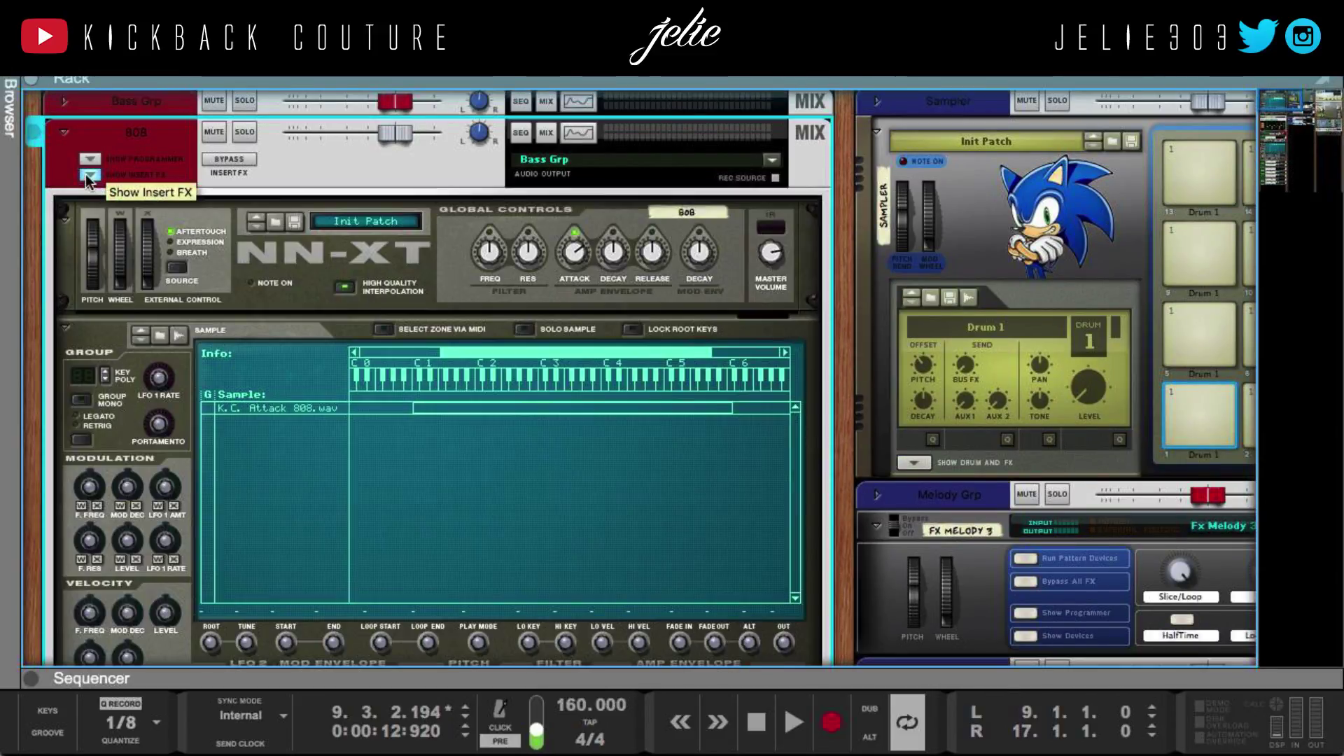
pyautogui.click(289, 408)
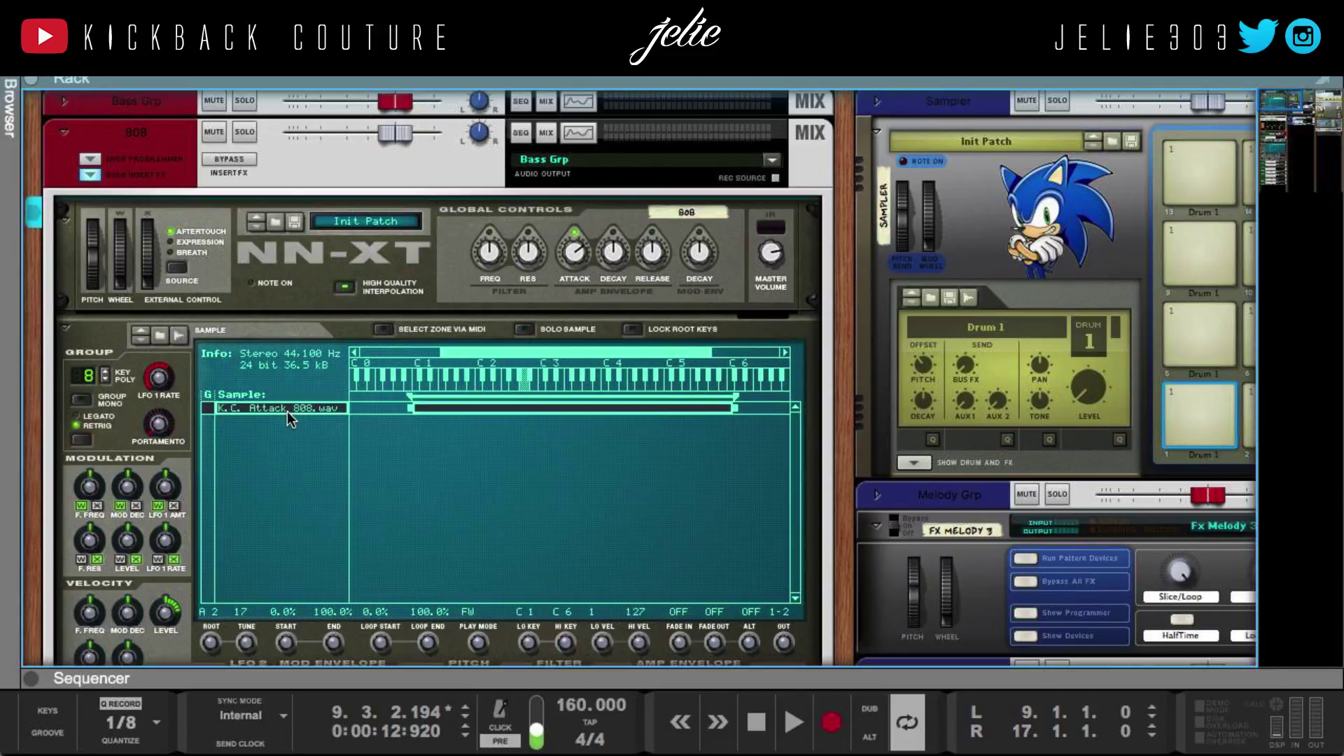
pyautogui.keyDown('alt'); pyautogui.click(286, 408); pyautogui.keyUp('alt')
# Show the main mixer at its effect sends, play the loop briefly and stop playback
pyautogui.moveTo(629, 82); pyautogui.dragTo(732, 599)
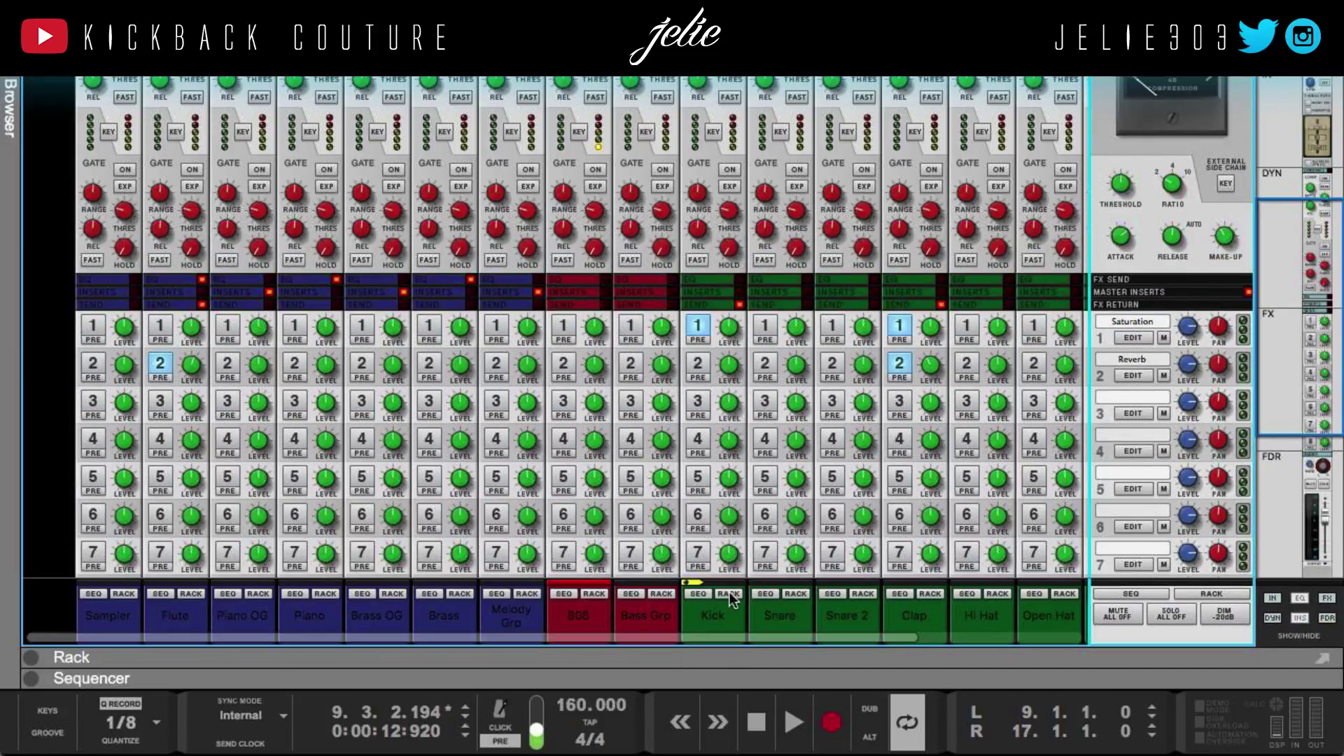
pyautogui.press('space')
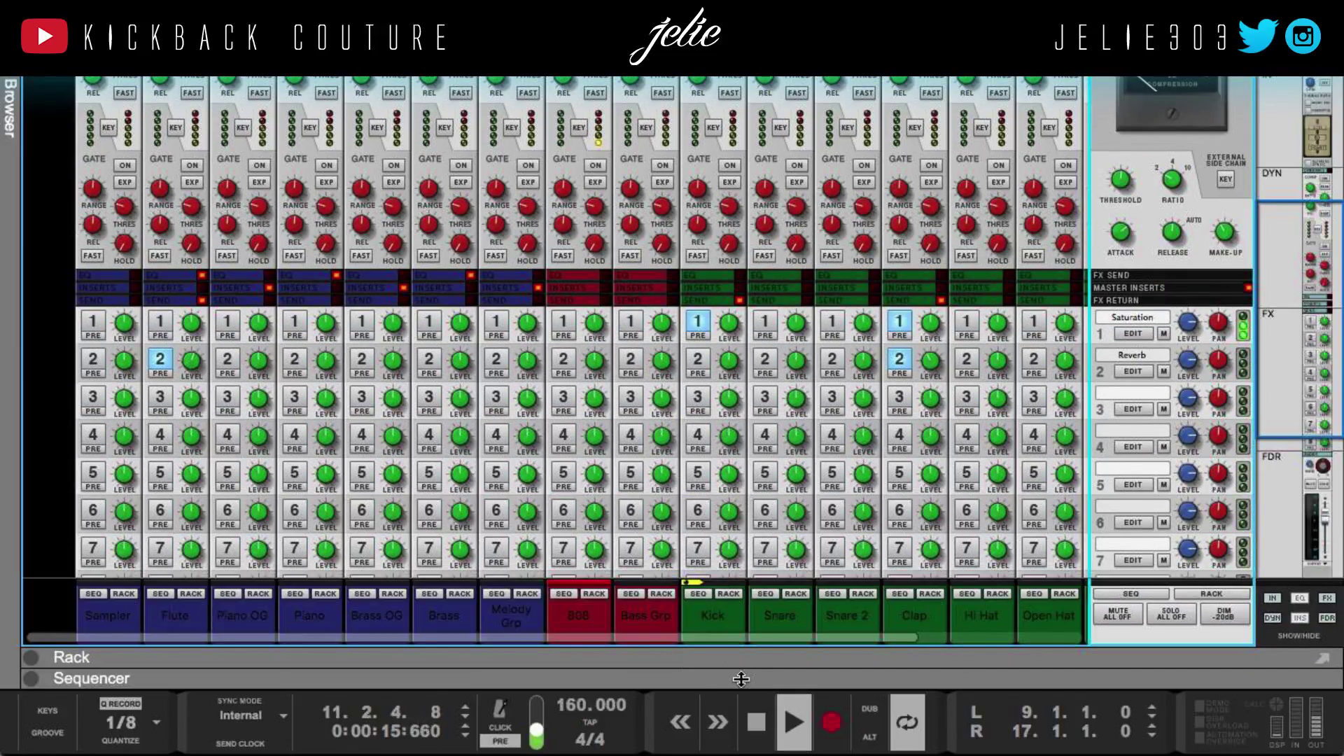
pyautogui.press('space')
# Clear all track solos in the sequencer and return to the main mixer
pyautogui.moveTo(741, 679); pyautogui.dragTo(609, 91)
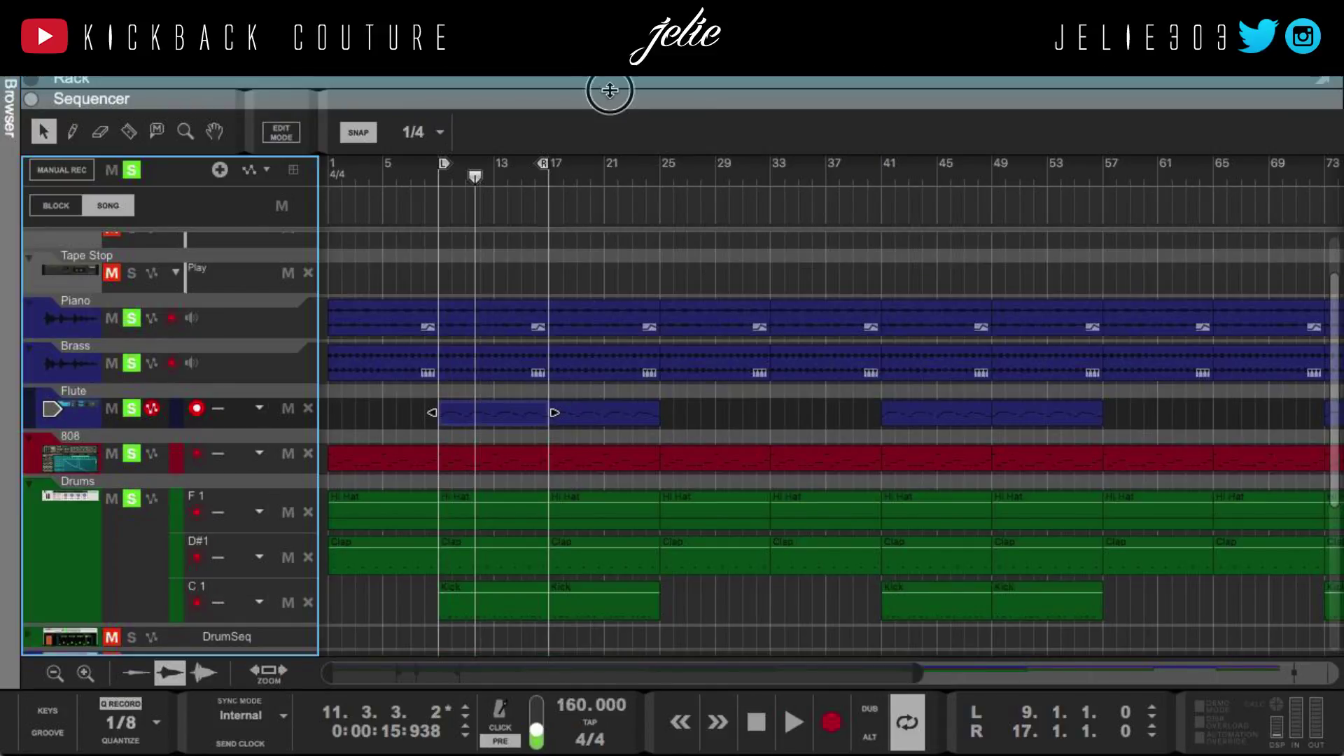
pyautogui.click(131, 171)
pyautogui.moveTo(233, 105); pyautogui.dragTo(304, 741)
pyautogui.moveTo(479, 79); pyautogui.dragTo(455, 651)
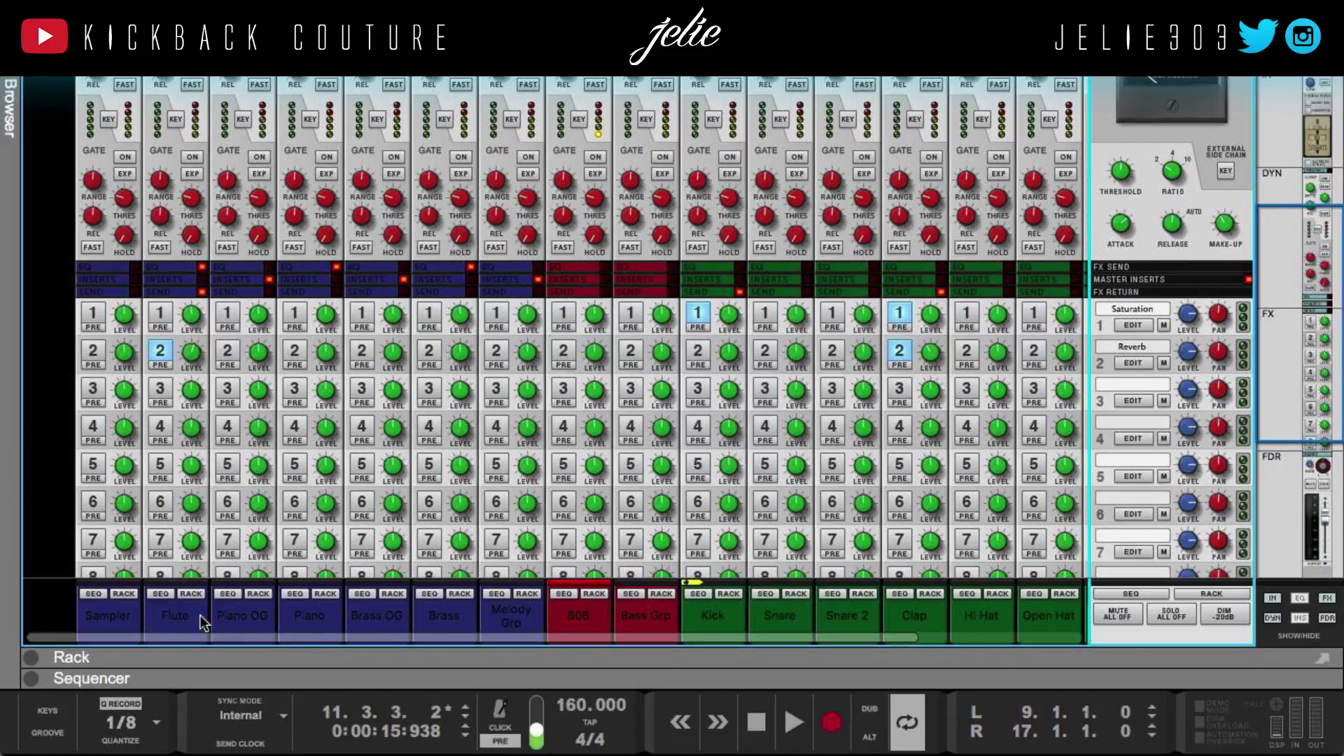
# Select the Flute channel, view its low-pass and high-pass curve in the Spectrum EQ and close the EQ window
pyautogui.click(169, 619)
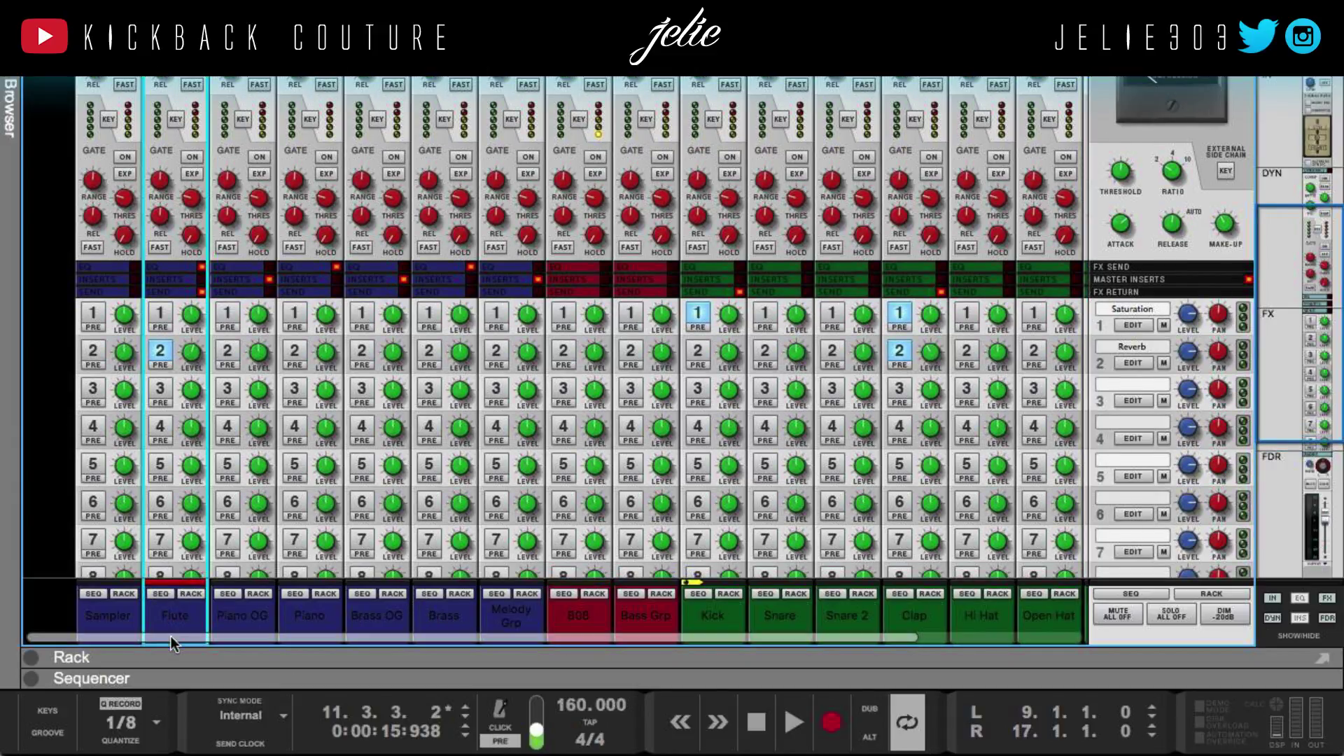
pyautogui.press('F2')
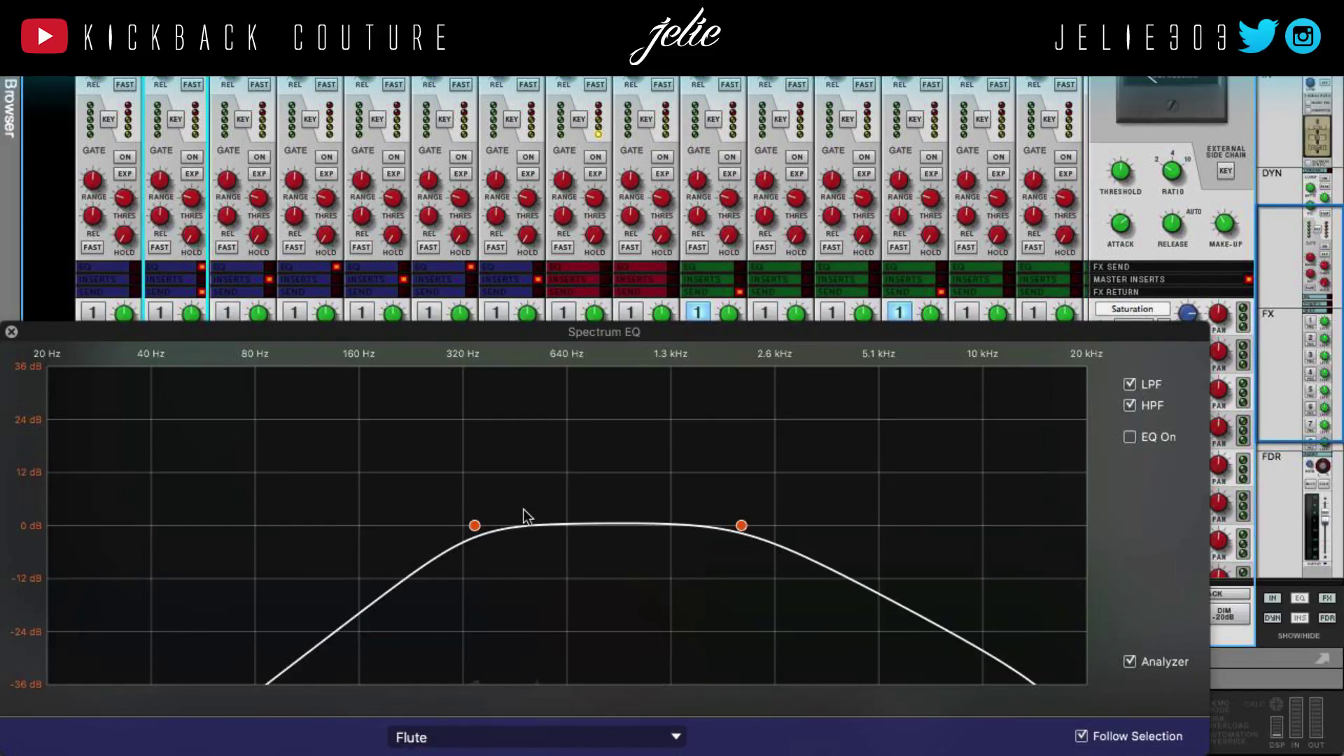
pyautogui.click(13, 333)
# Solo the Flute channel, start playback and check its signal in the Spectrum EQ
pyautogui.scroll(-5, 266, 548)
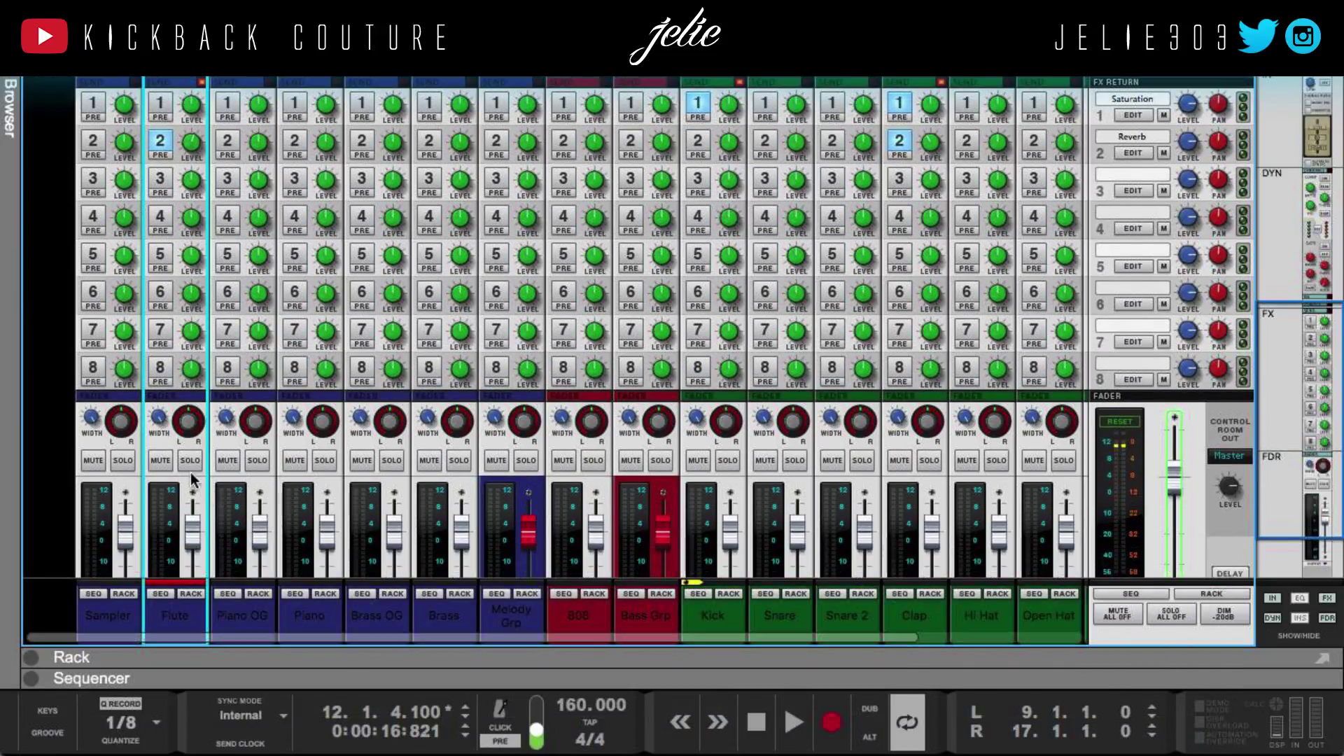
pyautogui.click(187, 459)
pyautogui.press('KP_2')
pyautogui.press('space')
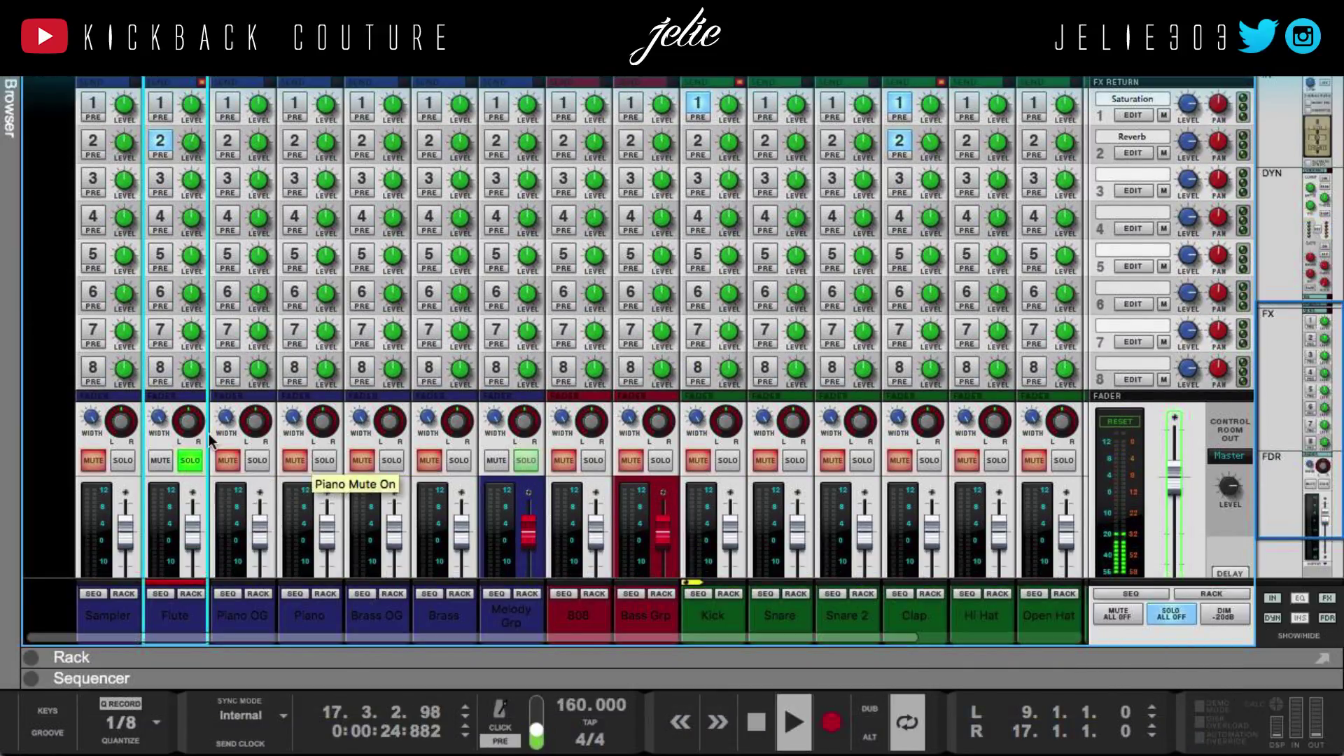
pyautogui.press('F2')
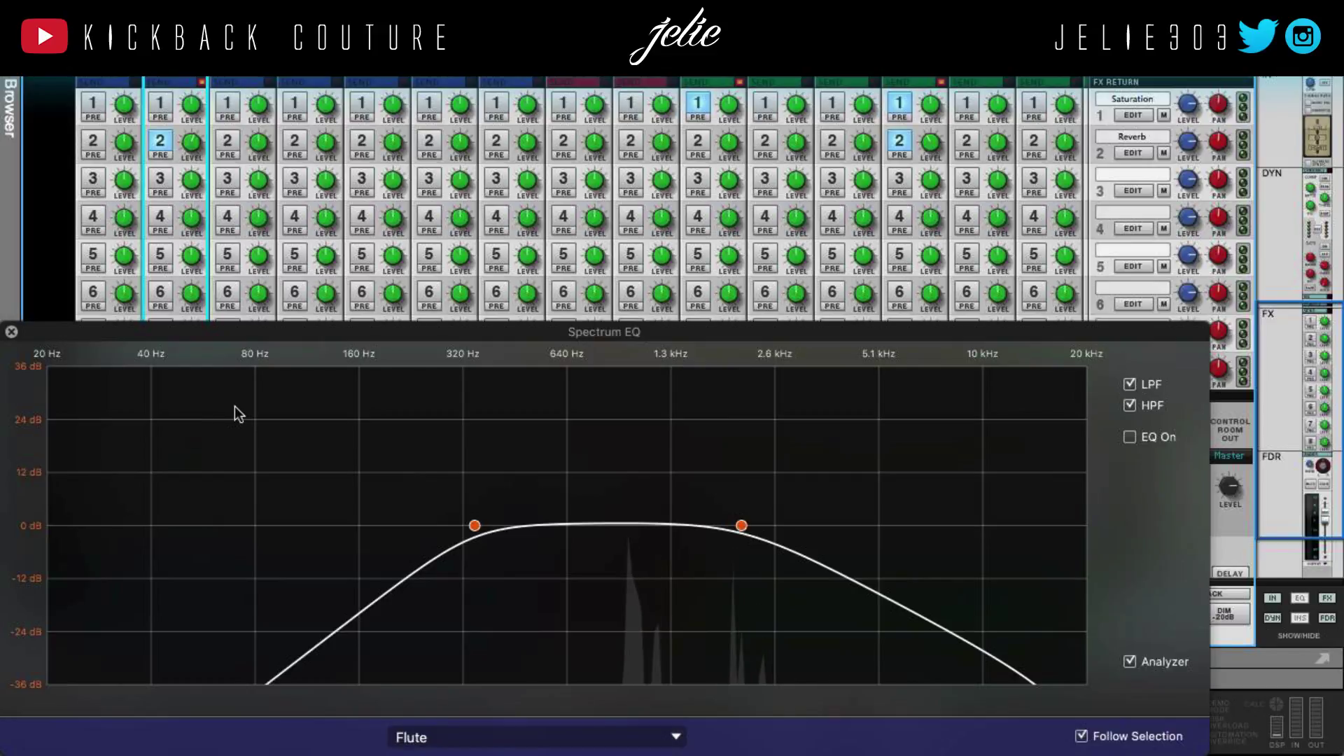
pyautogui.press('F2')
# Add the Piano channel to the solo and check its filter curve in the Spectrum EQ
pyautogui.click(321, 460)
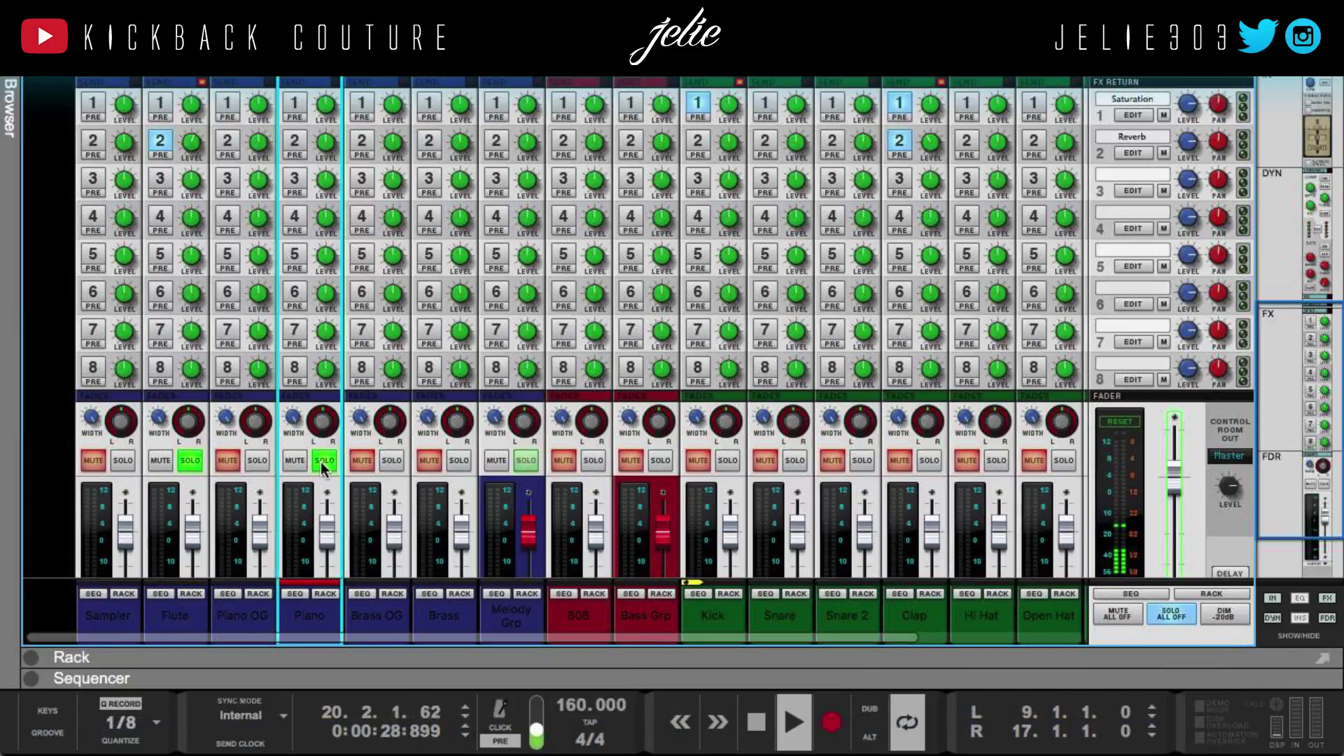
pyautogui.press('F2')
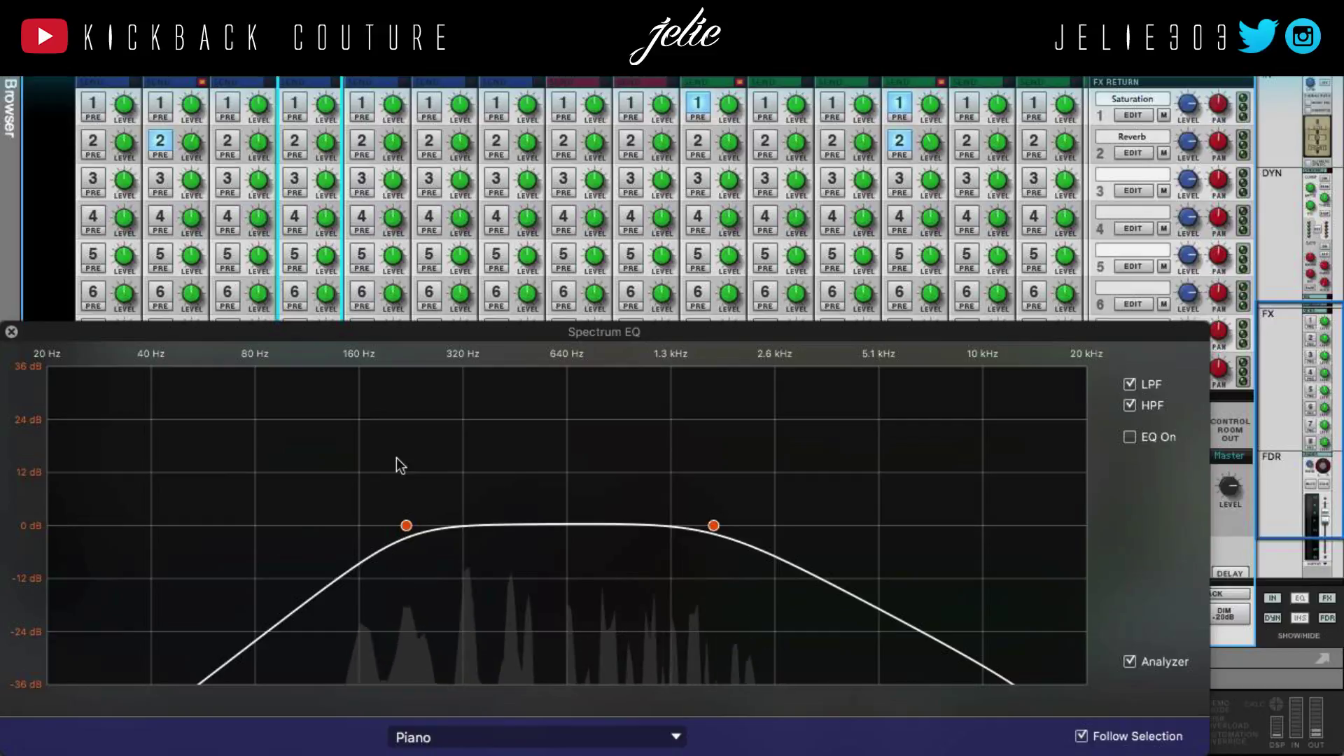
pyautogui.press('F2')
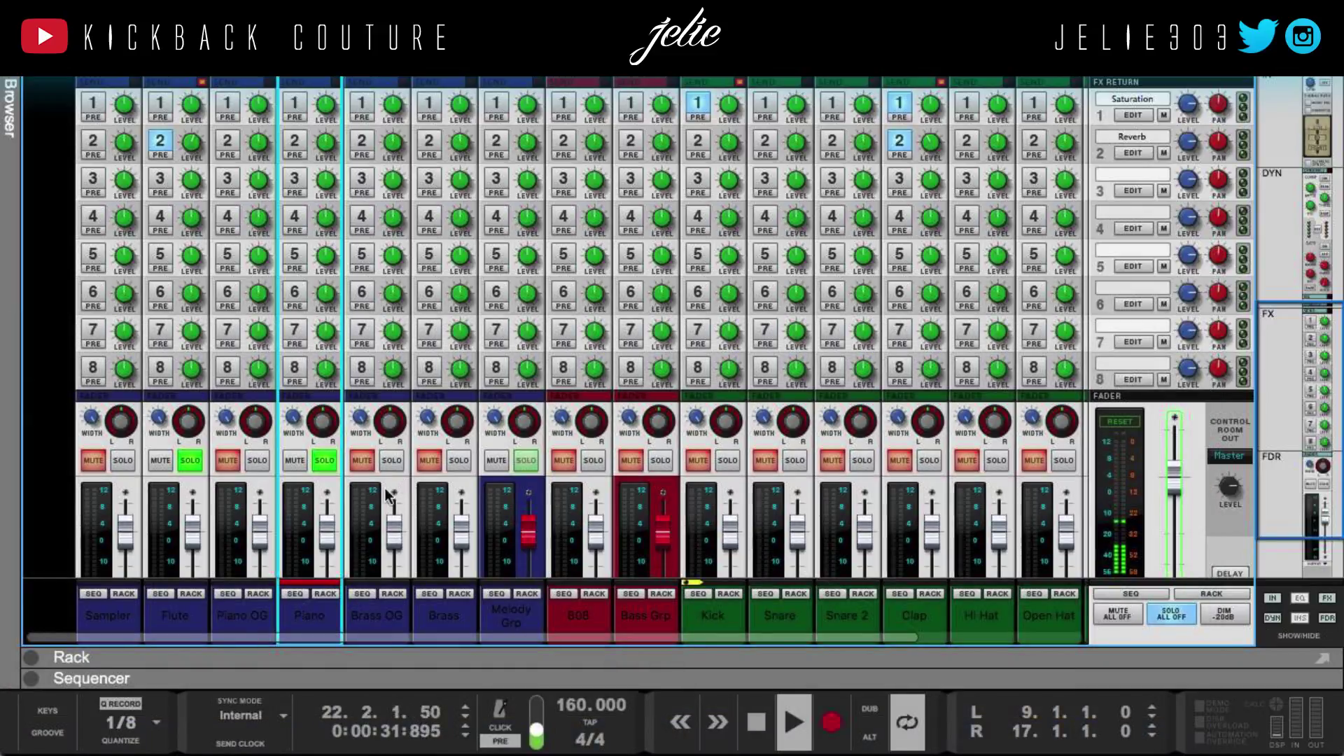
# Add the Brass channel to the solo, check its Spectrum EQ and stop playback
pyautogui.click(456, 455)
pyautogui.press('F2')
pyautogui.press('F2')
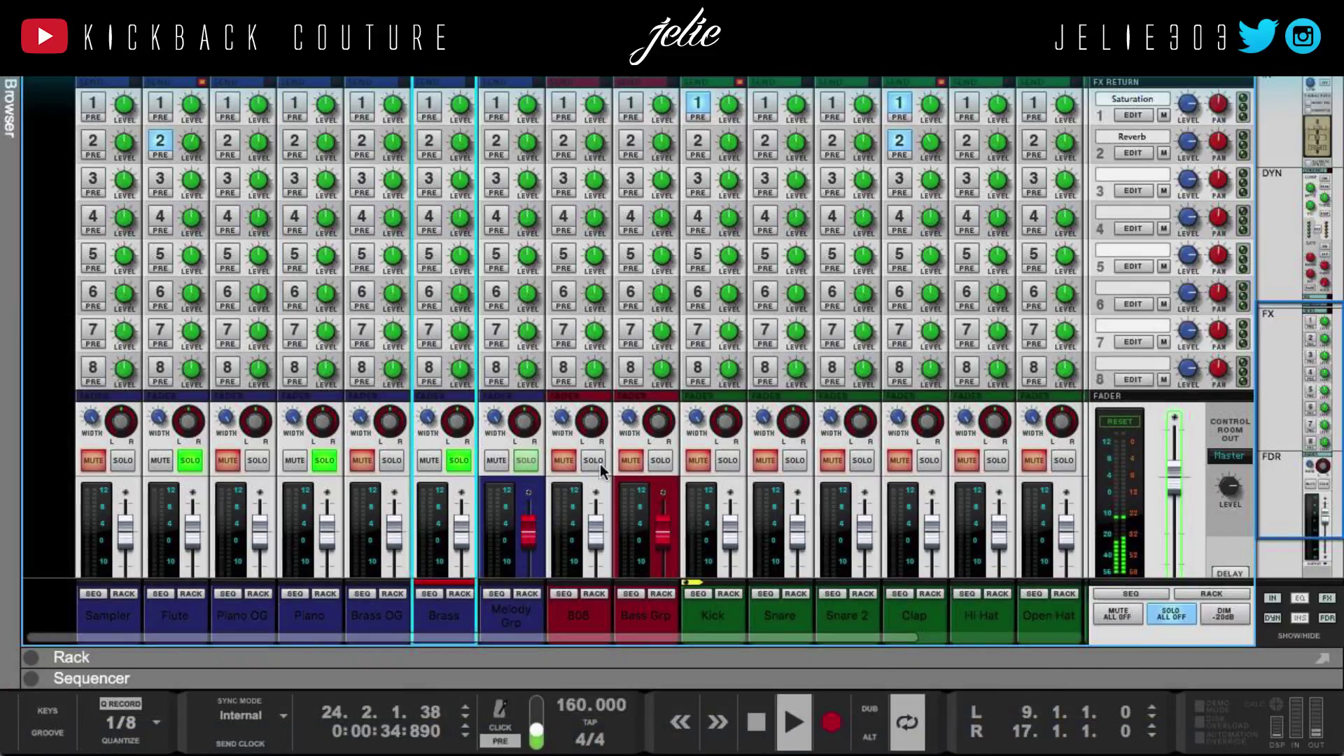
pyautogui.press('space')
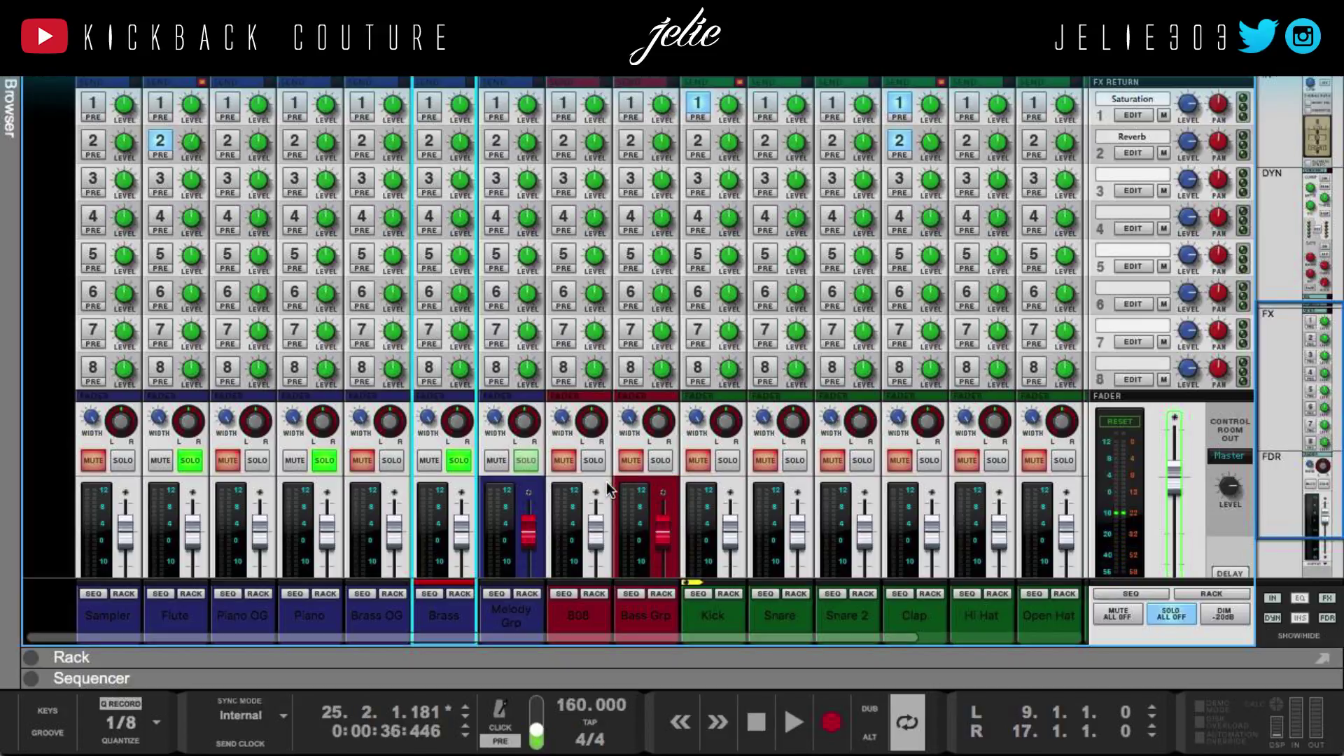
# Review the Kick and Clap effect sends, open the Saturation return's device in the rack and return to the full mixer
pyautogui.hscroll(5, 606, 477)
pyautogui.hscroll(1, 608, 486)
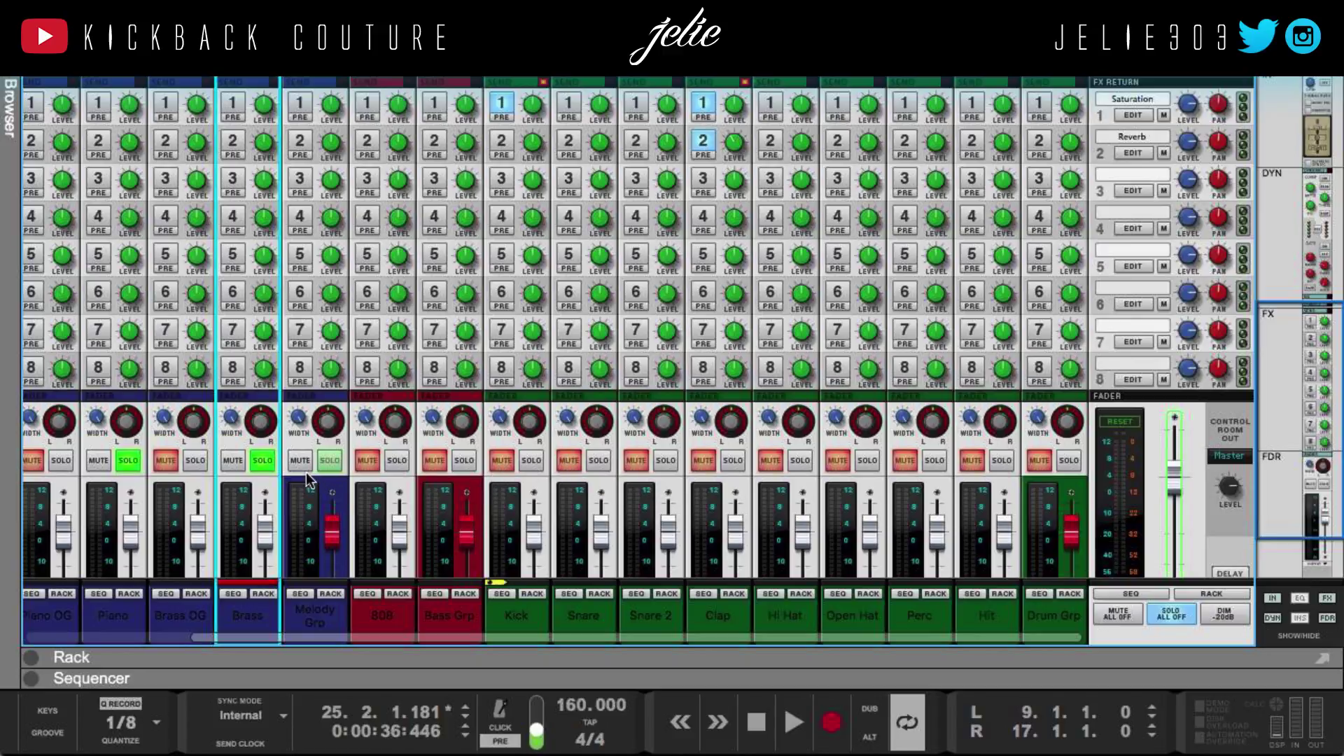
pyautogui.scroll(2, 292, 465)
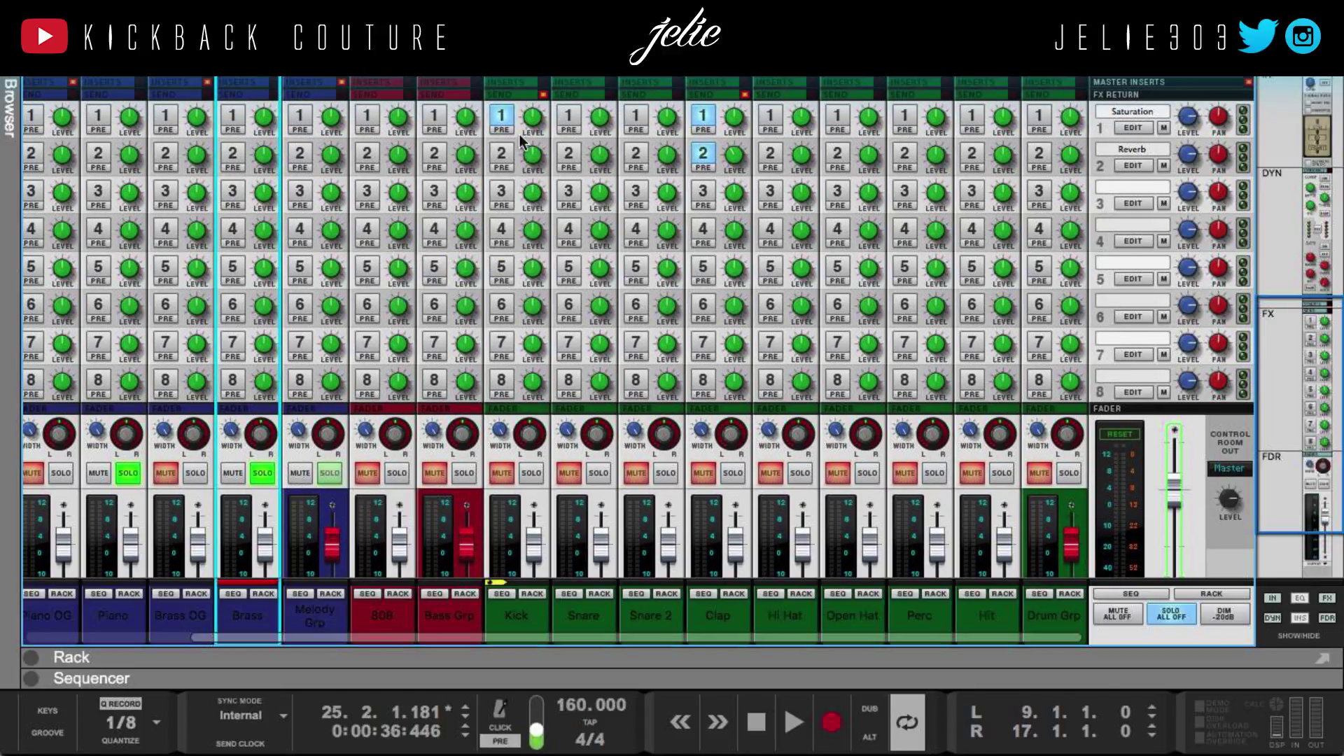
pyautogui.scroll(3, 511, 129)
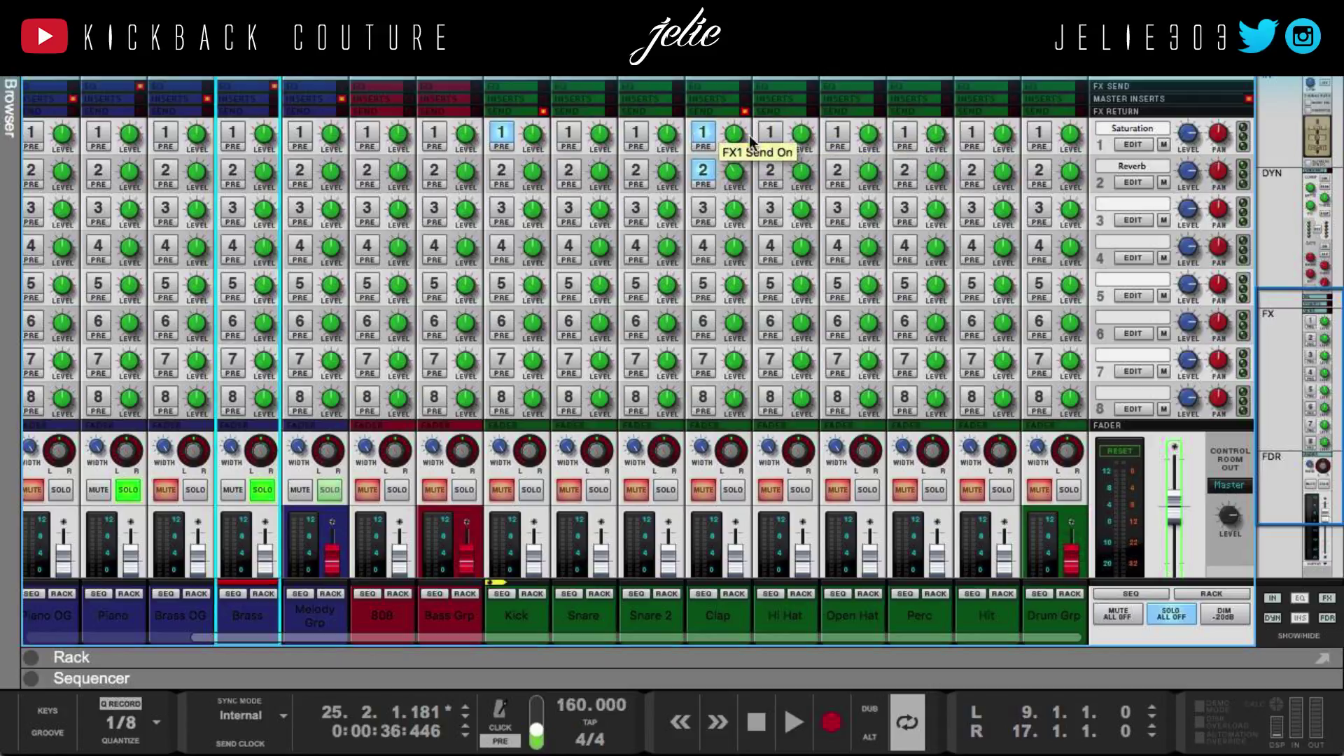
pyautogui.click(1133, 144)
pyautogui.scroll(1, 821, 472)
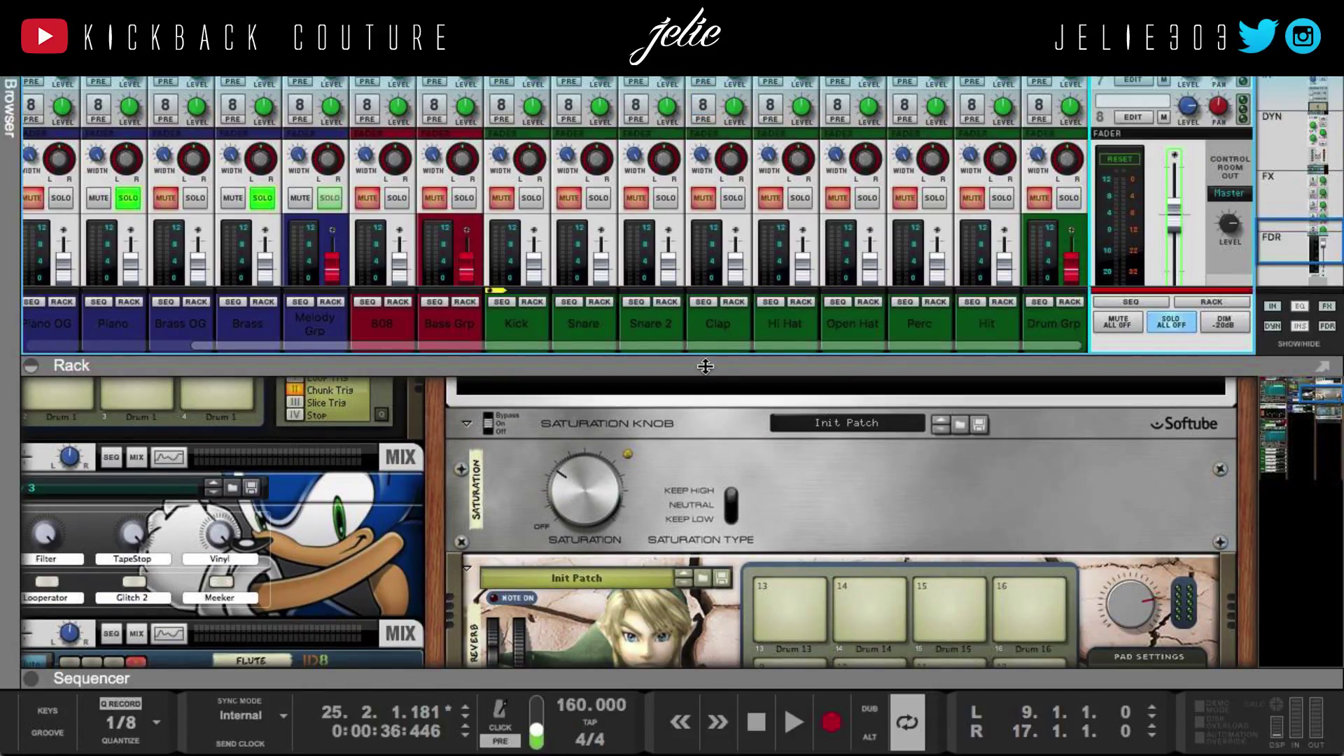
pyautogui.moveTo(704, 366); pyautogui.dragTo(705, 655)
# Examine the effect sends of the melody and drum channels and the compressor setting on the 808 channel
pyautogui.scroll(5, 474, 364)
pyautogui.hscroll(-3, 475, 364)
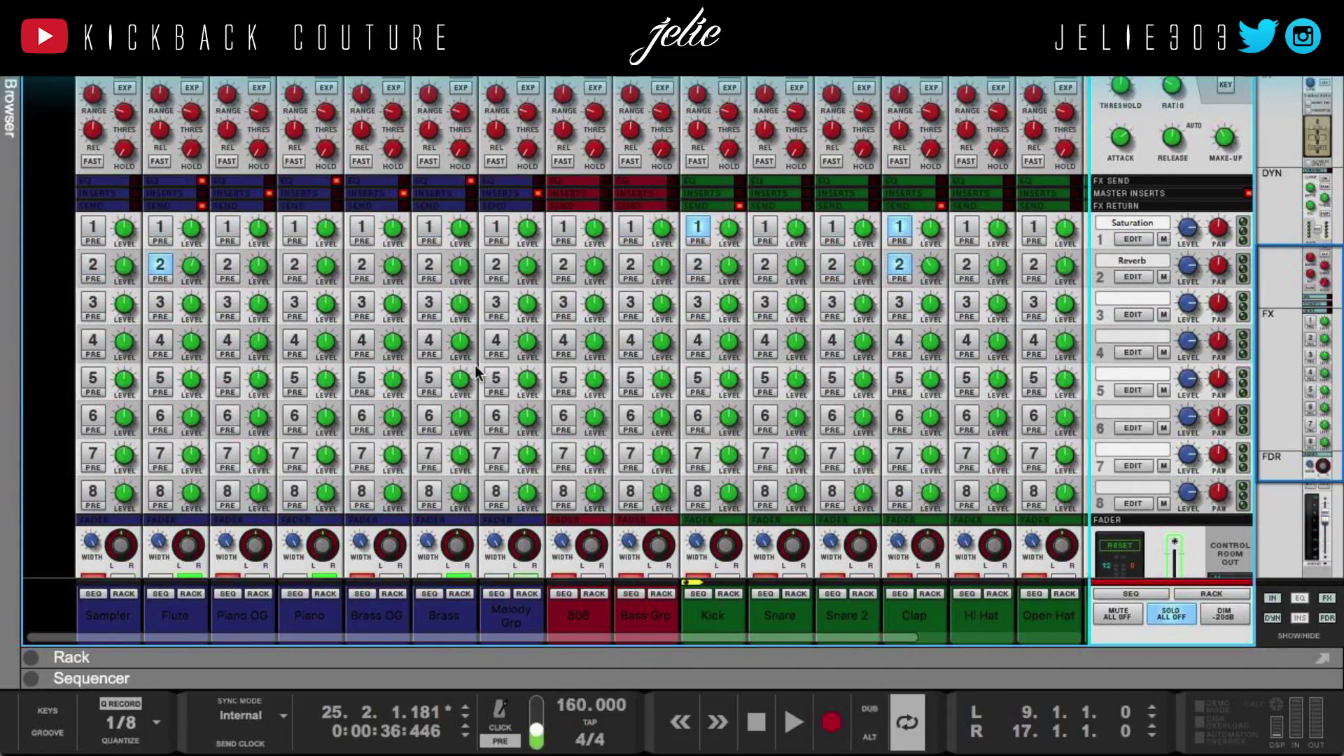
pyautogui.hscroll(3, 475, 364)
pyautogui.scroll(-3, 475, 371)
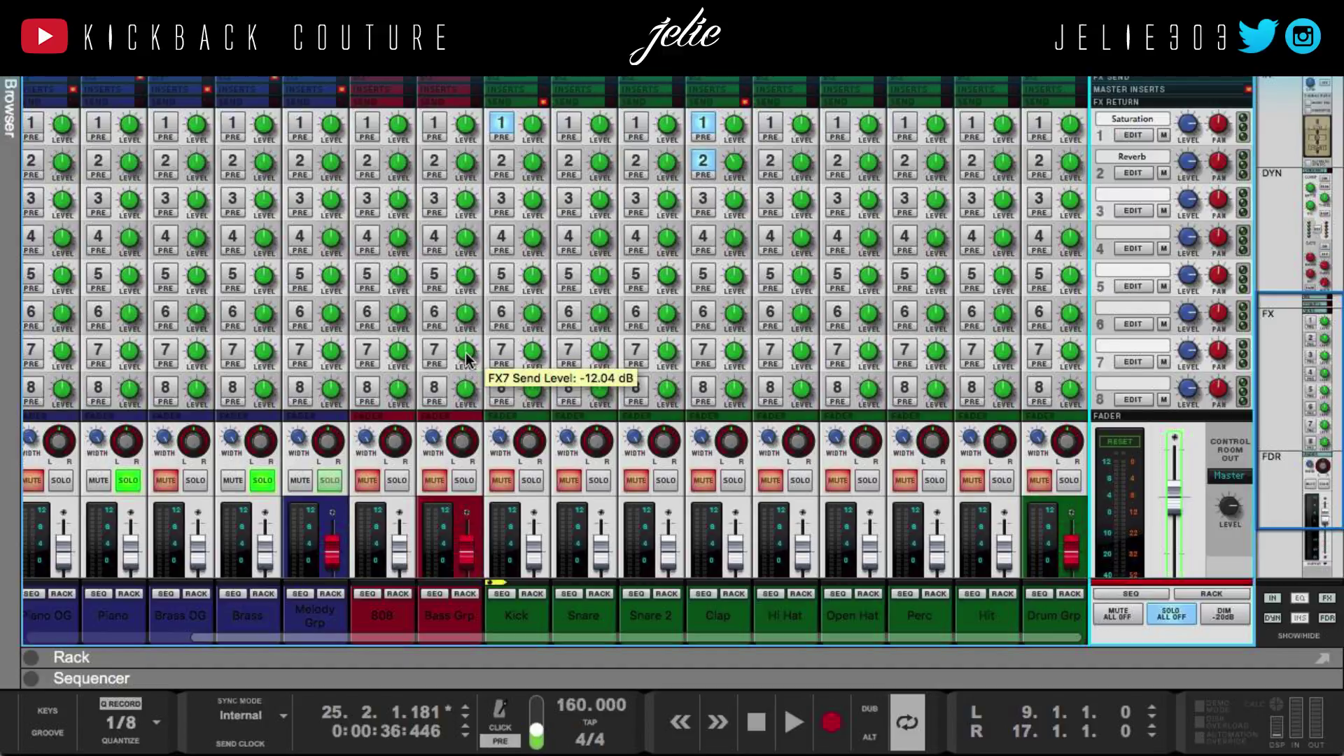
pyautogui.scroll(5, 467, 359)
pyautogui.hscroll(-3, 371, 294)
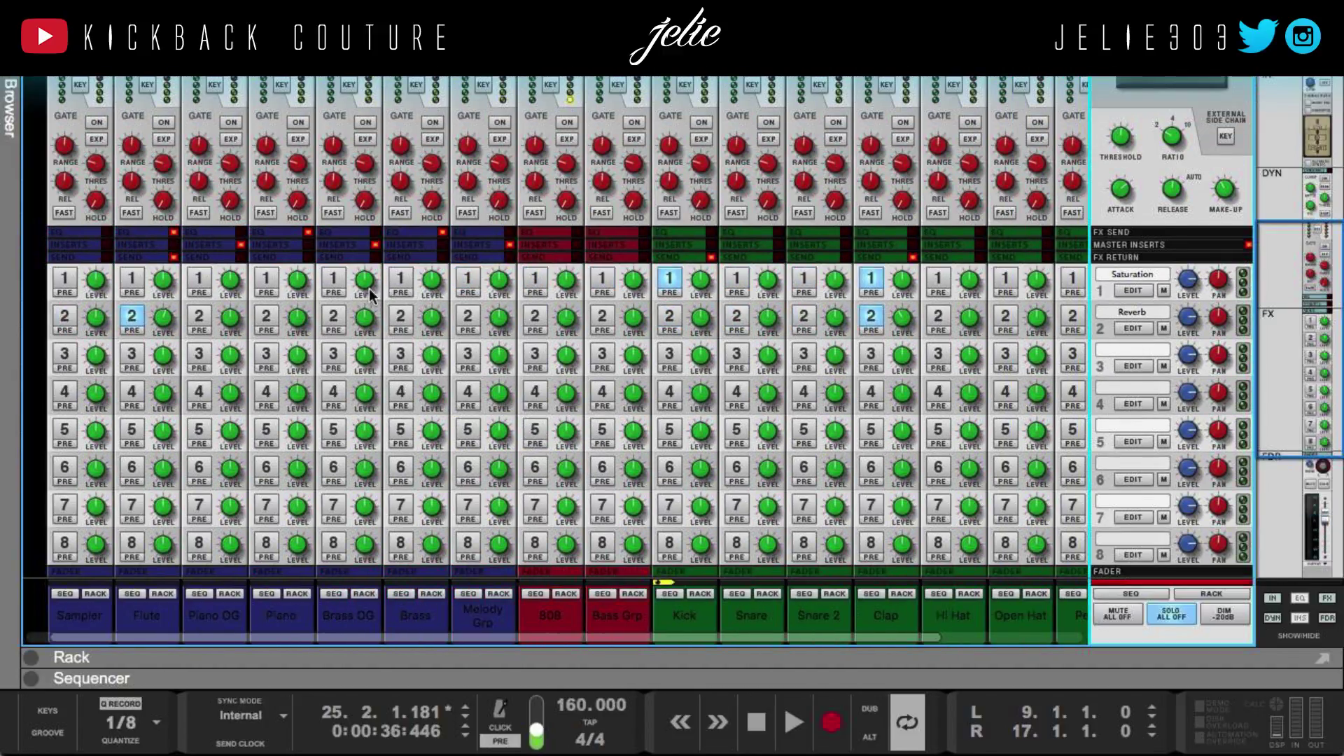
pyautogui.scroll(6, 496, 217)
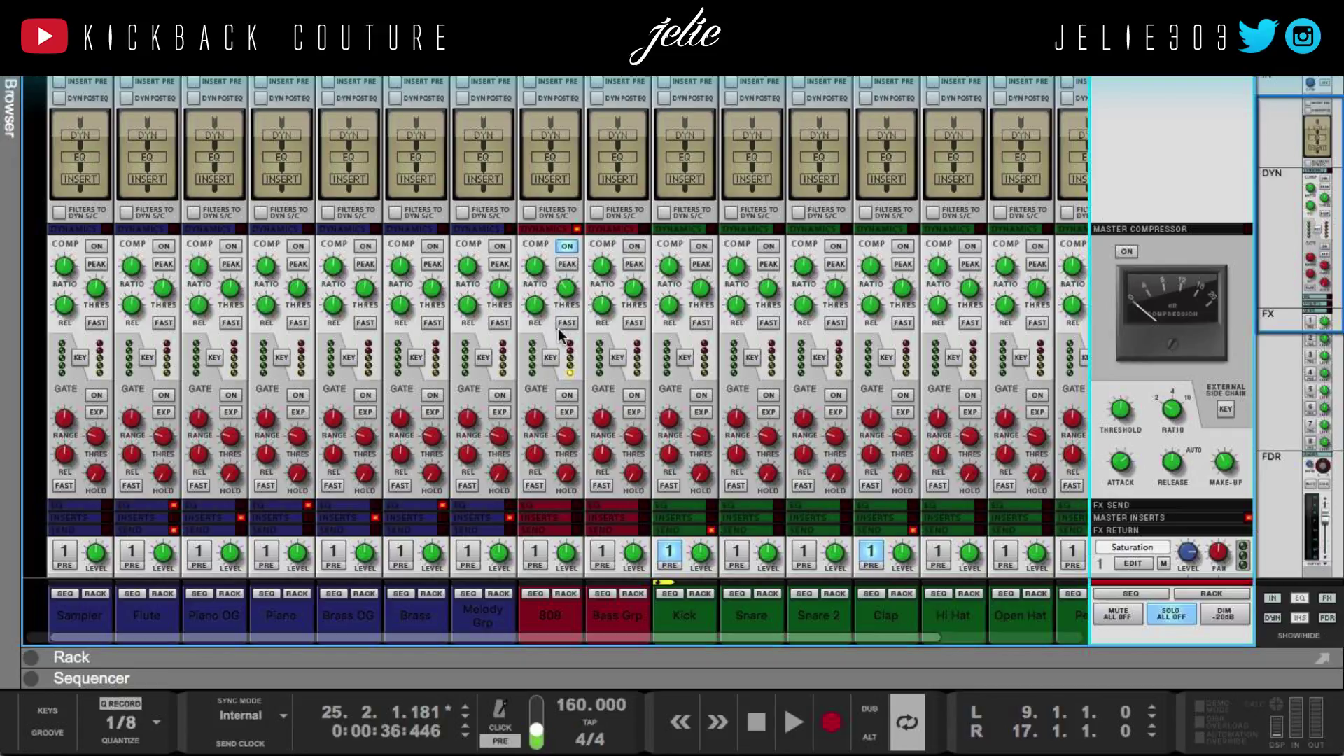
pyautogui.scroll(-8, 565, 389)
# Start playback, add the 808 channel to the solo and examine its fader level and compressor section
pyautogui.press('space')
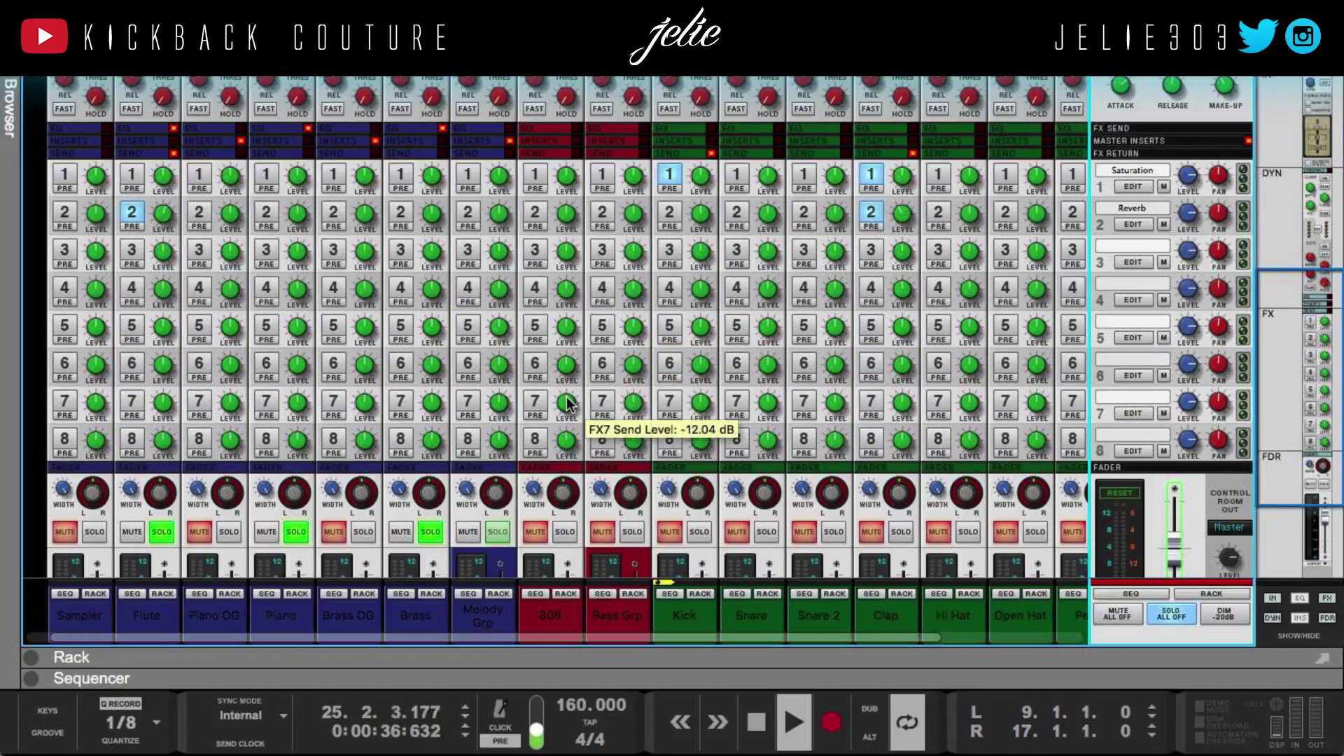
pyautogui.click(569, 534)
pyautogui.scroll(3, 569, 476)
pyautogui.scroll(-7, 570, 402)
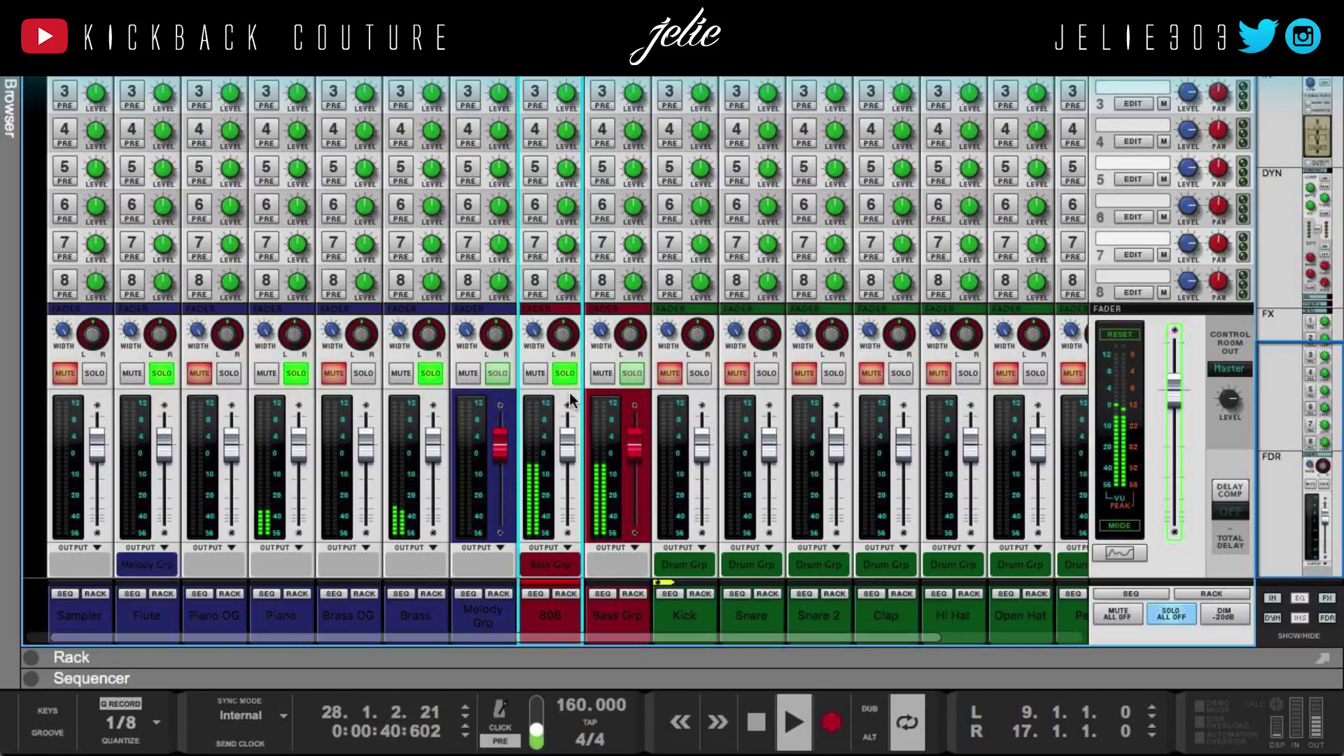
pyautogui.scroll(6, 570, 400)
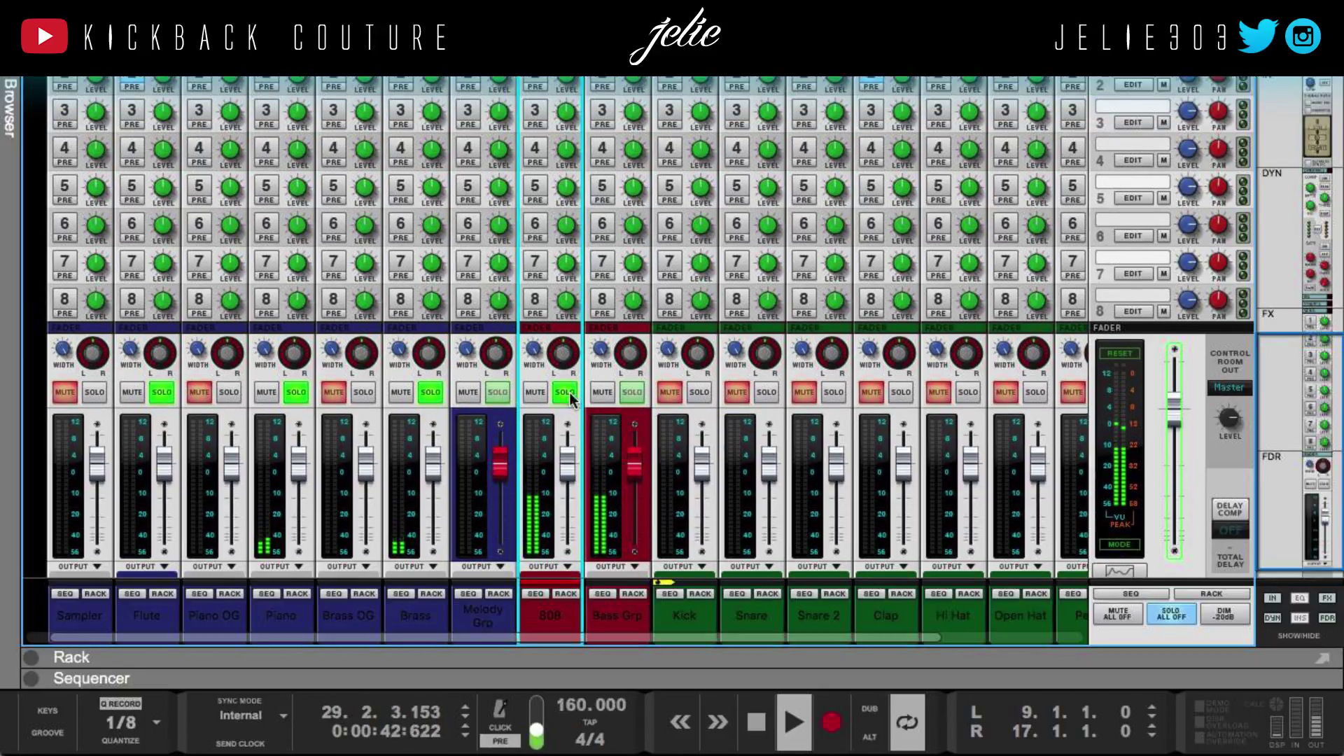
pyautogui.scroll(4, 570, 400)
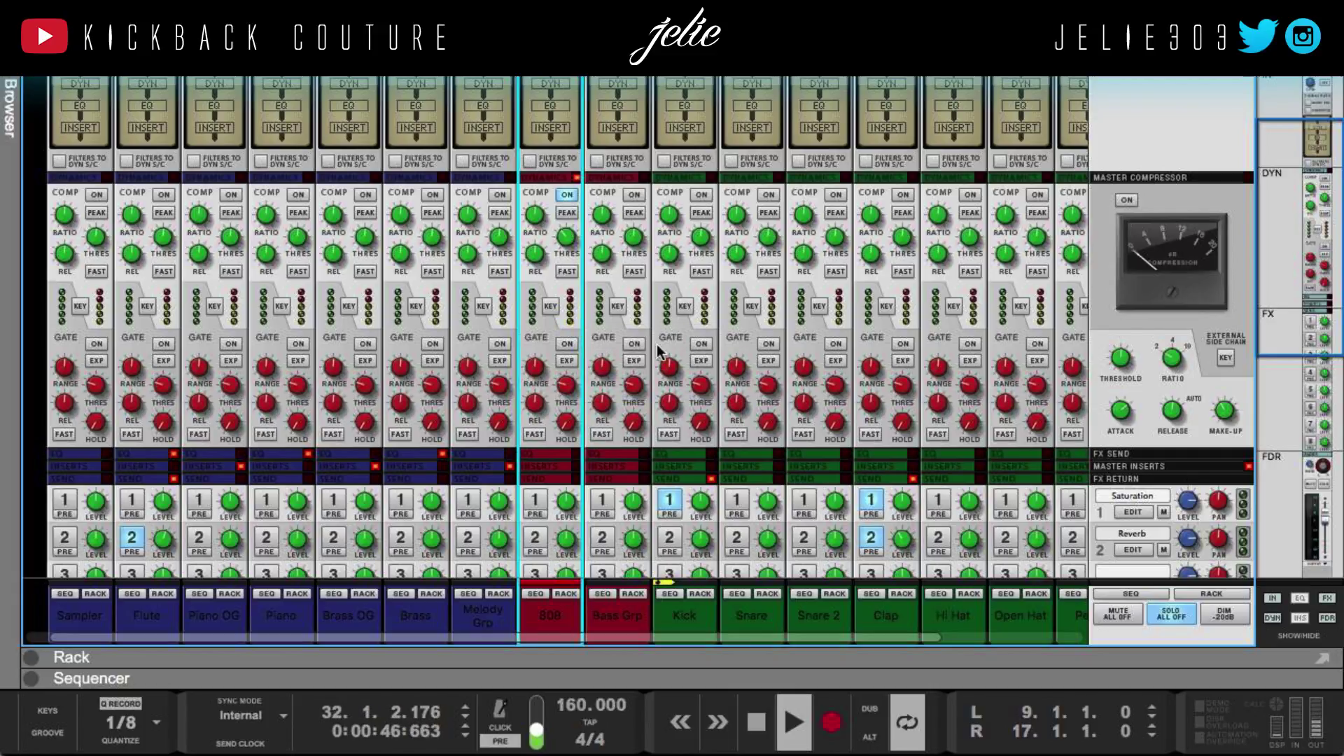
pyautogui.scroll(2, 565, 378)
pyautogui.scroll(2, 564, 412)
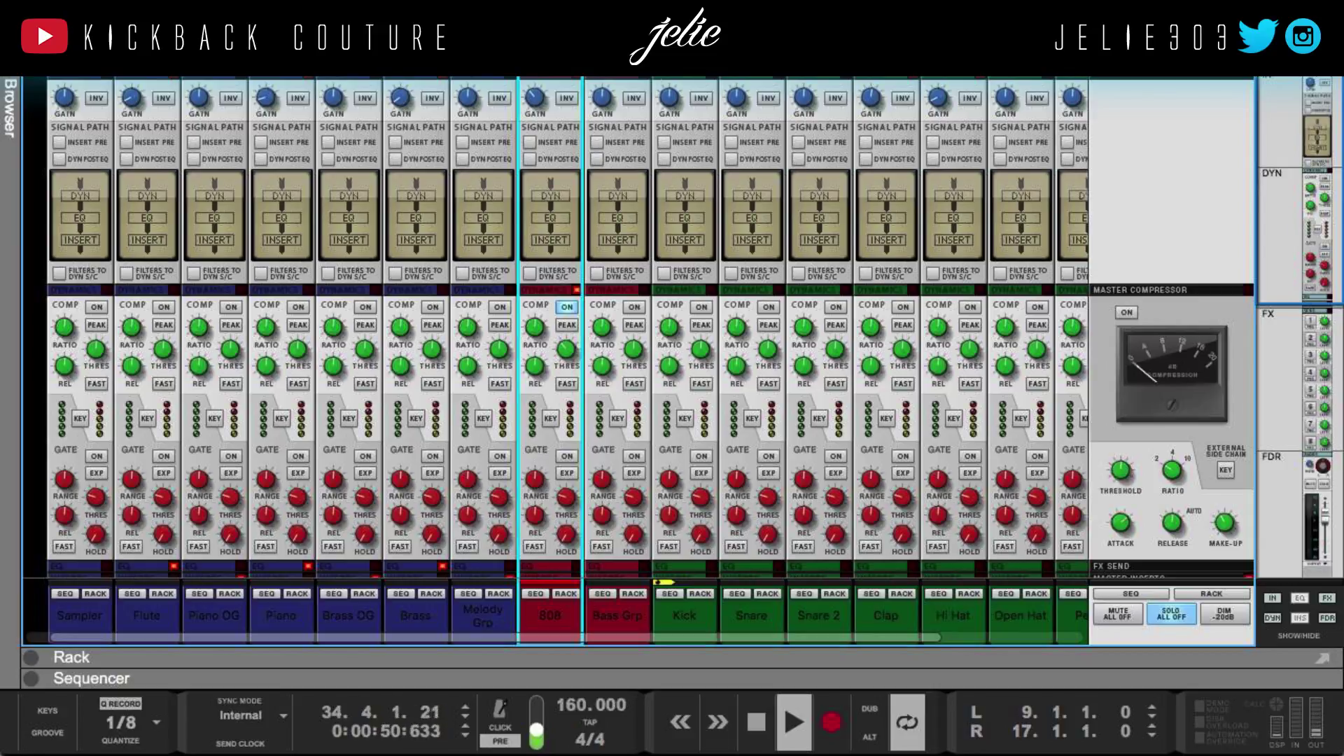
pyautogui.hscroll(2, 808, 81)
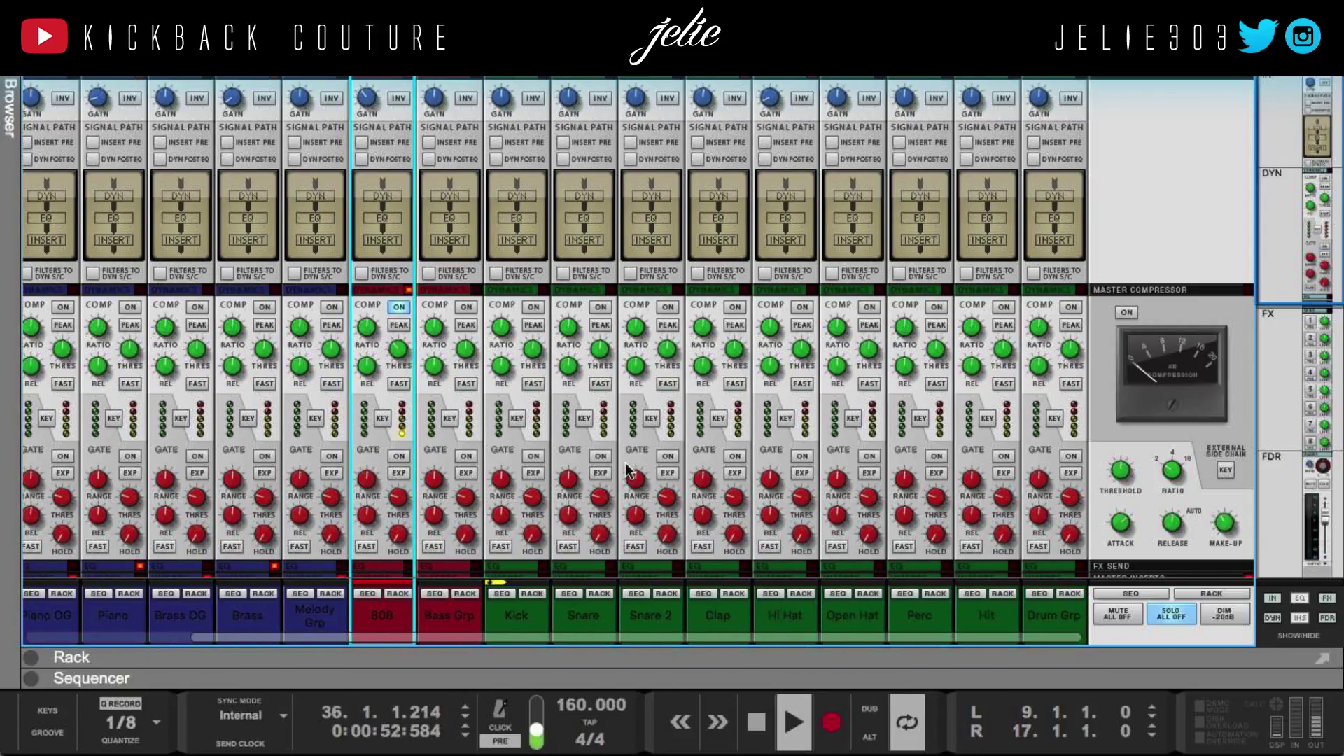
# Examine the rack devices from the Saturation and Reverb returns to the melody channels and 808 sampler, keeping only the 808 soloed
pyautogui.moveTo(648, 644); pyautogui.dragTo(665, 81)
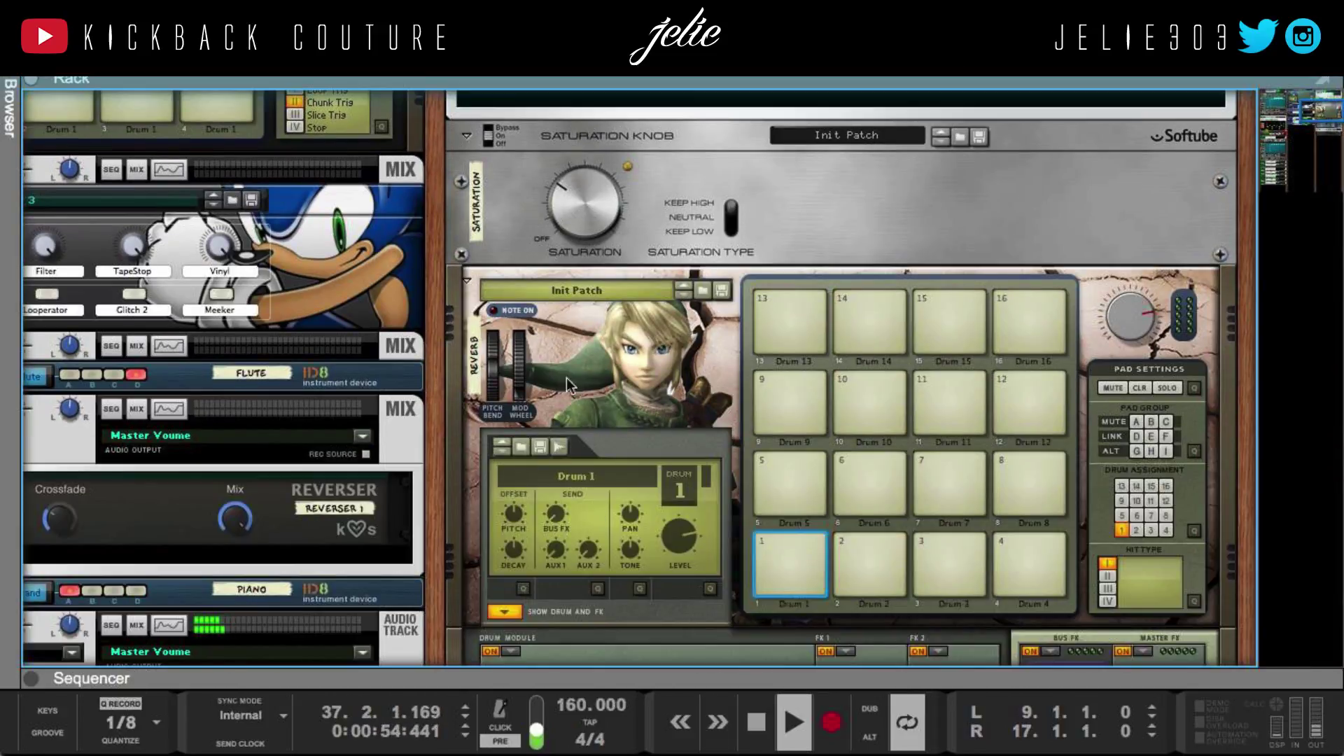
pyautogui.hscroll(-8, 564, 375)
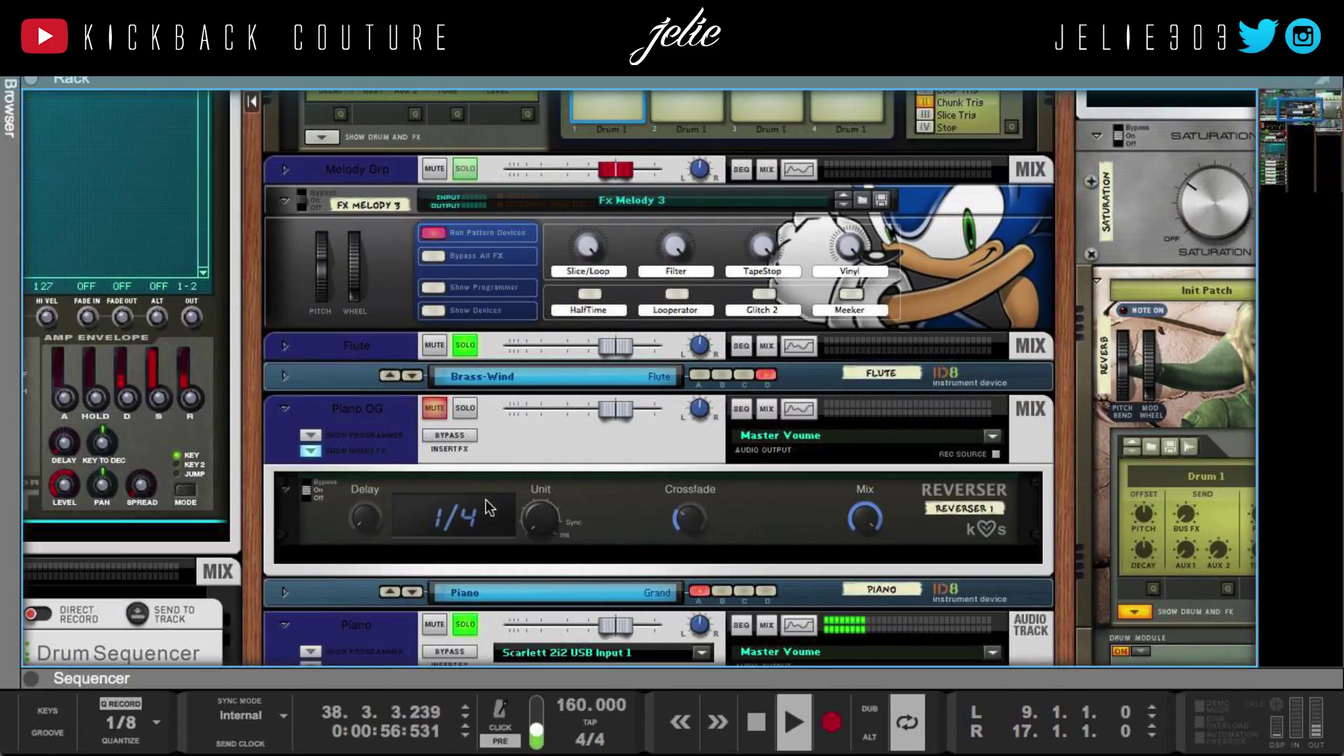
pyautogui.scroll(-1, 498, 499)
pyautogui.scroll(-3, 502, 501)
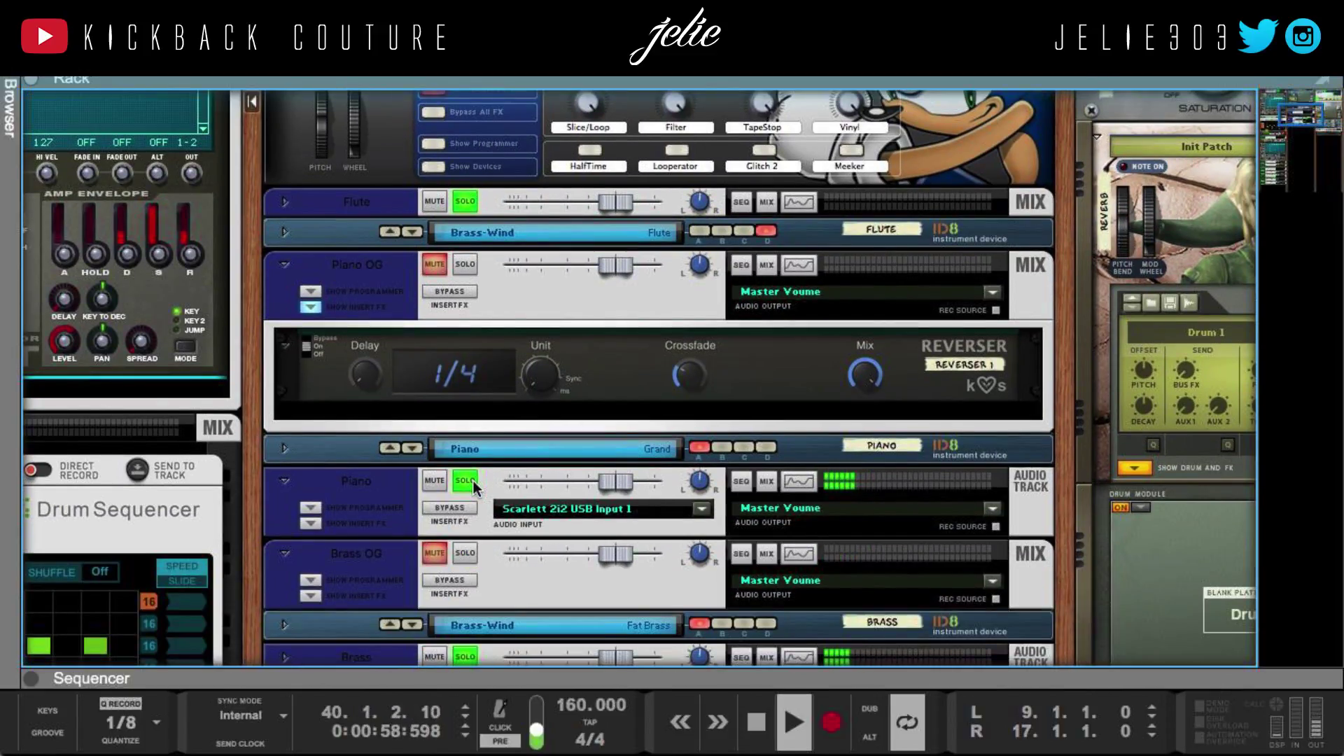
pyautogui.scroll(-5, 455, 294)
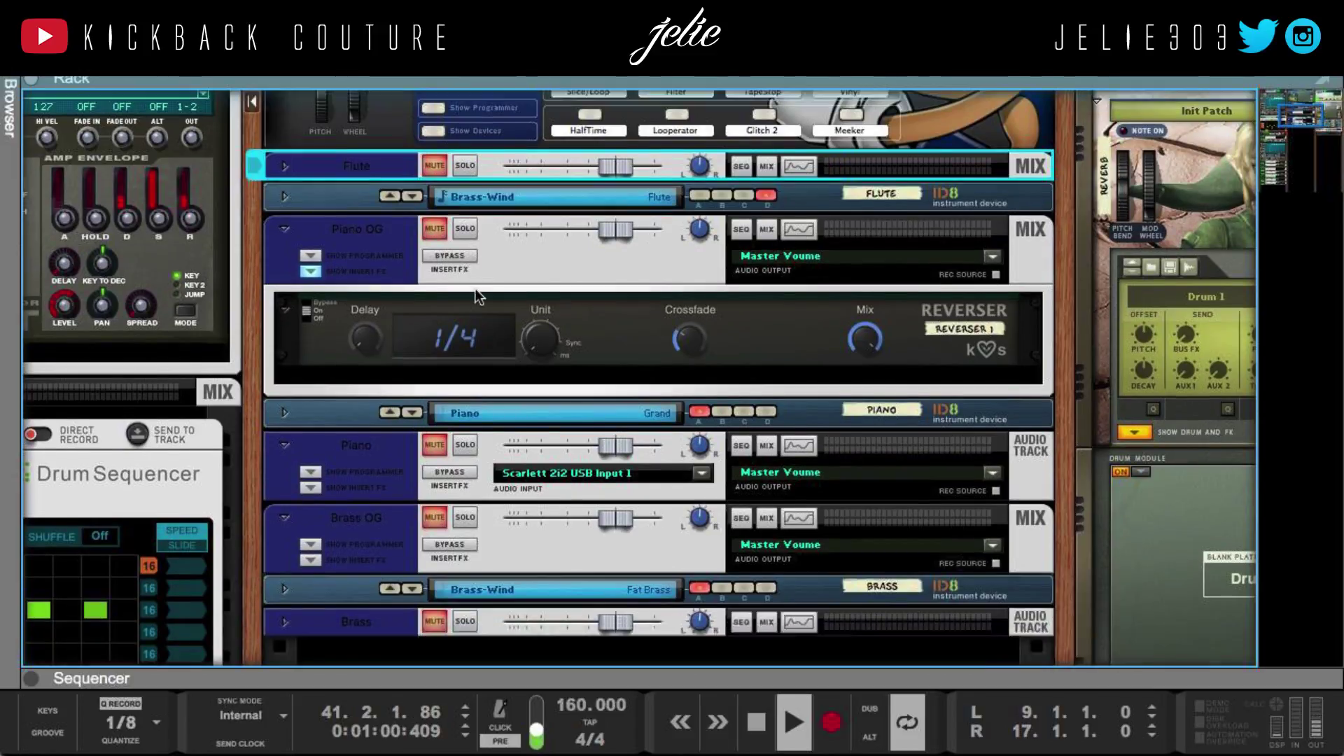
pyautogui.scroll(18, 477, 318)
pyautogui.hscroll(-16, 481, 309)
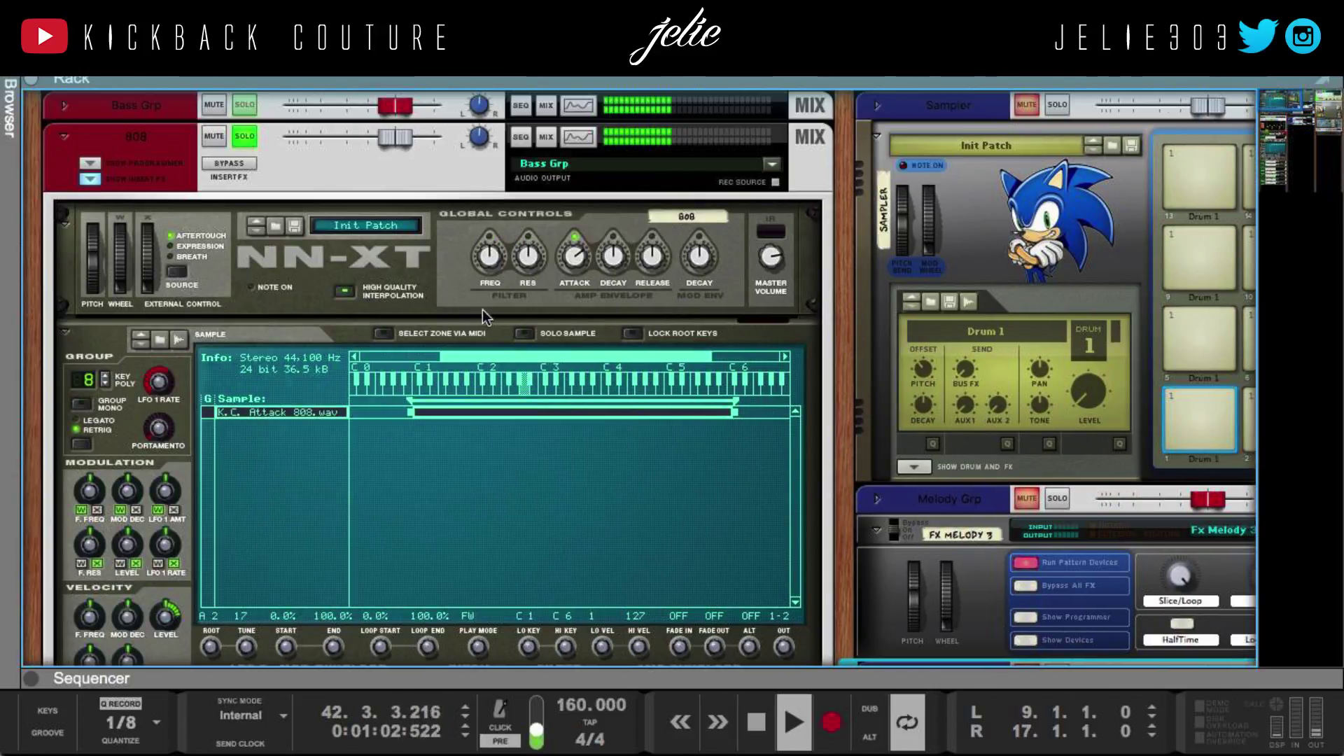
# Turn off all solos in the mixer, stop playback in the sequencer and clear the clip selection
pyautogui.moveTo(1022, 79); pyautogui.dragTo(1028, 477)
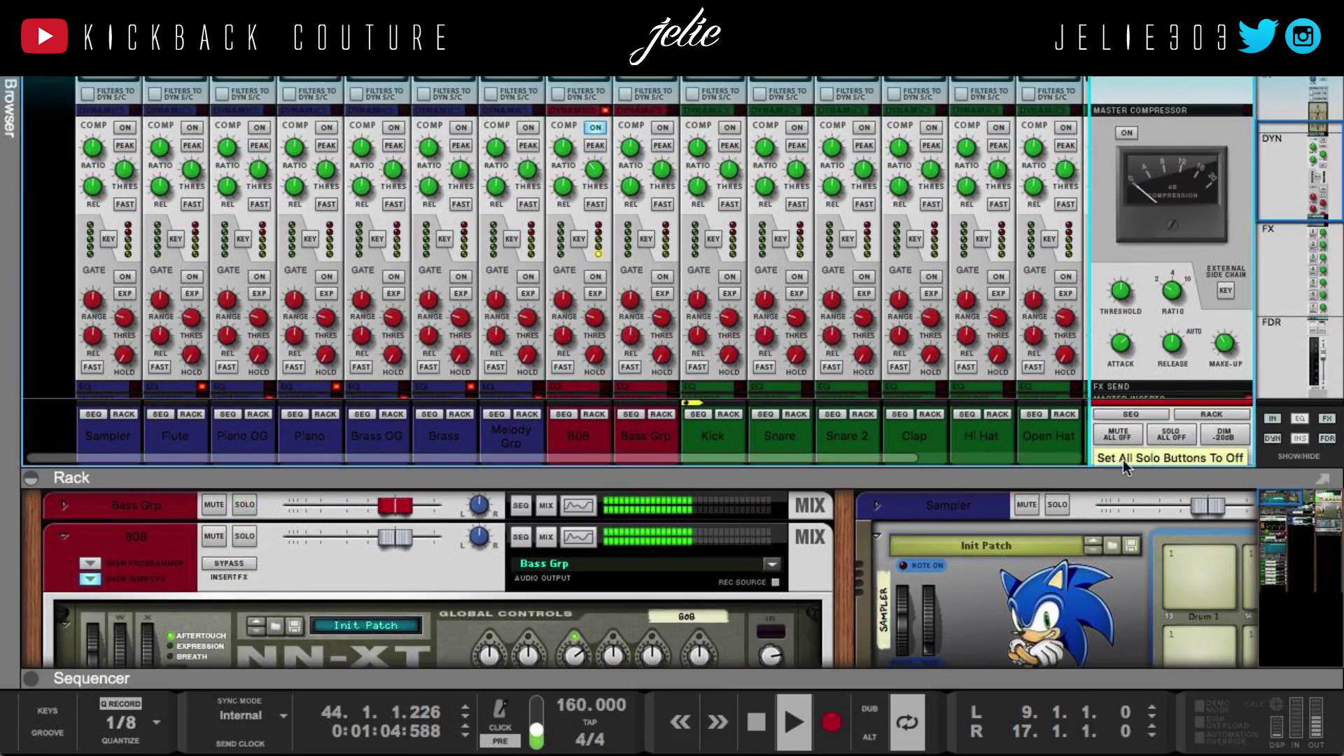
pyautogui.moveTo(845, 677); pyautogui.dragTo(845, 99)
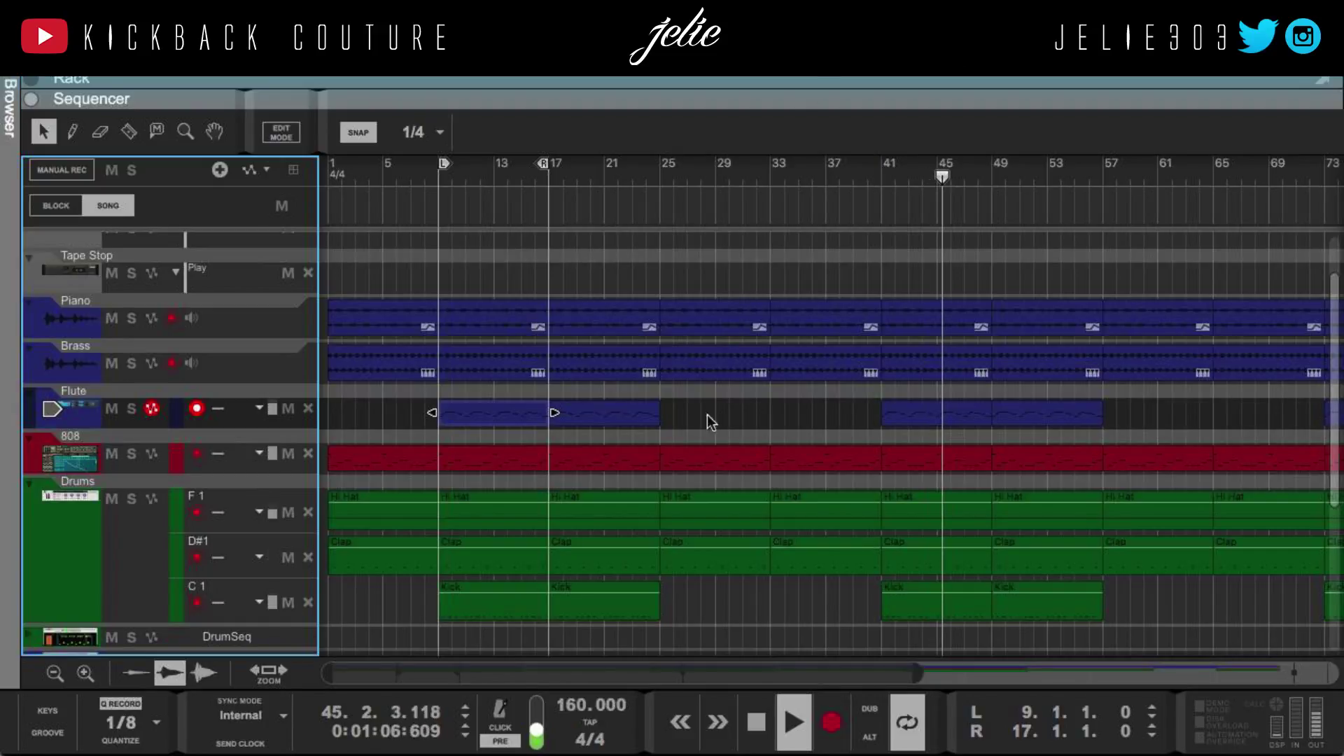
pyautogui.scroll(-5, 700, 543)
pyautogui.press('space')
pyautogui.scroll(5, 476, 511)
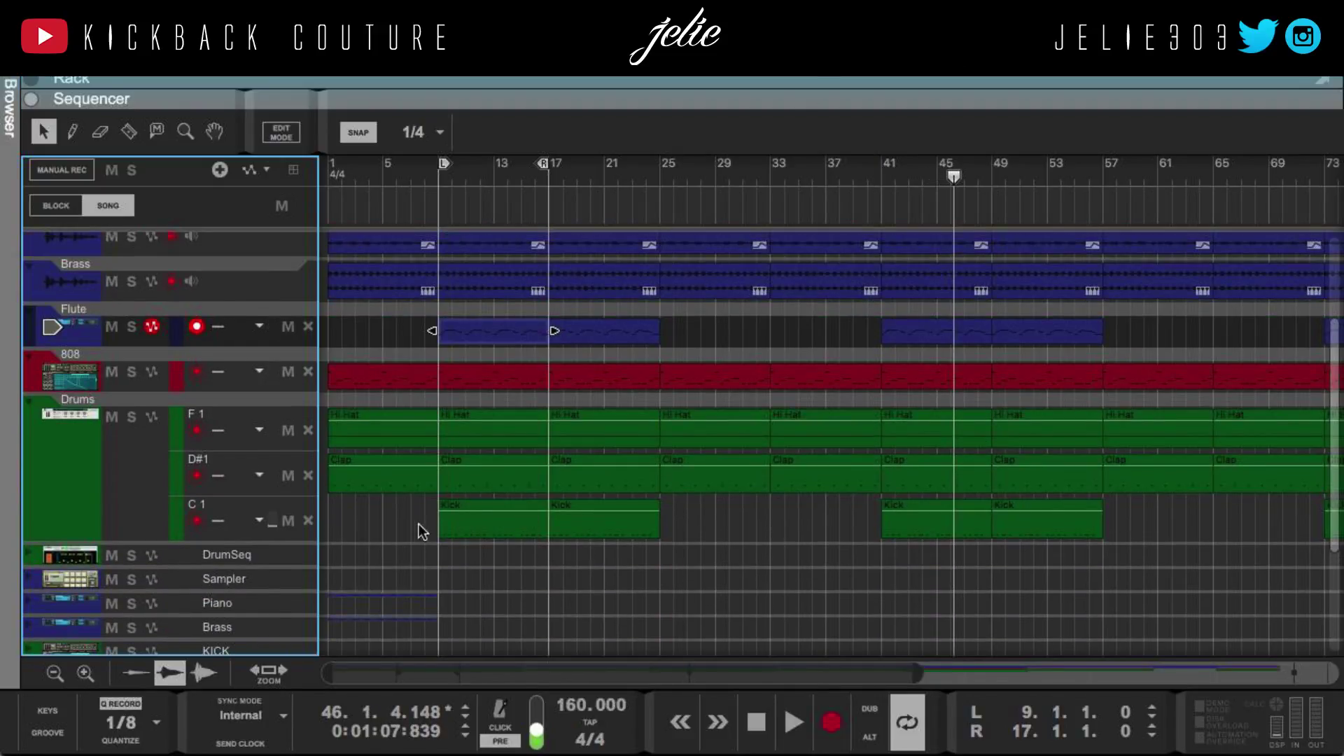
pyautogui.click(401, 502)
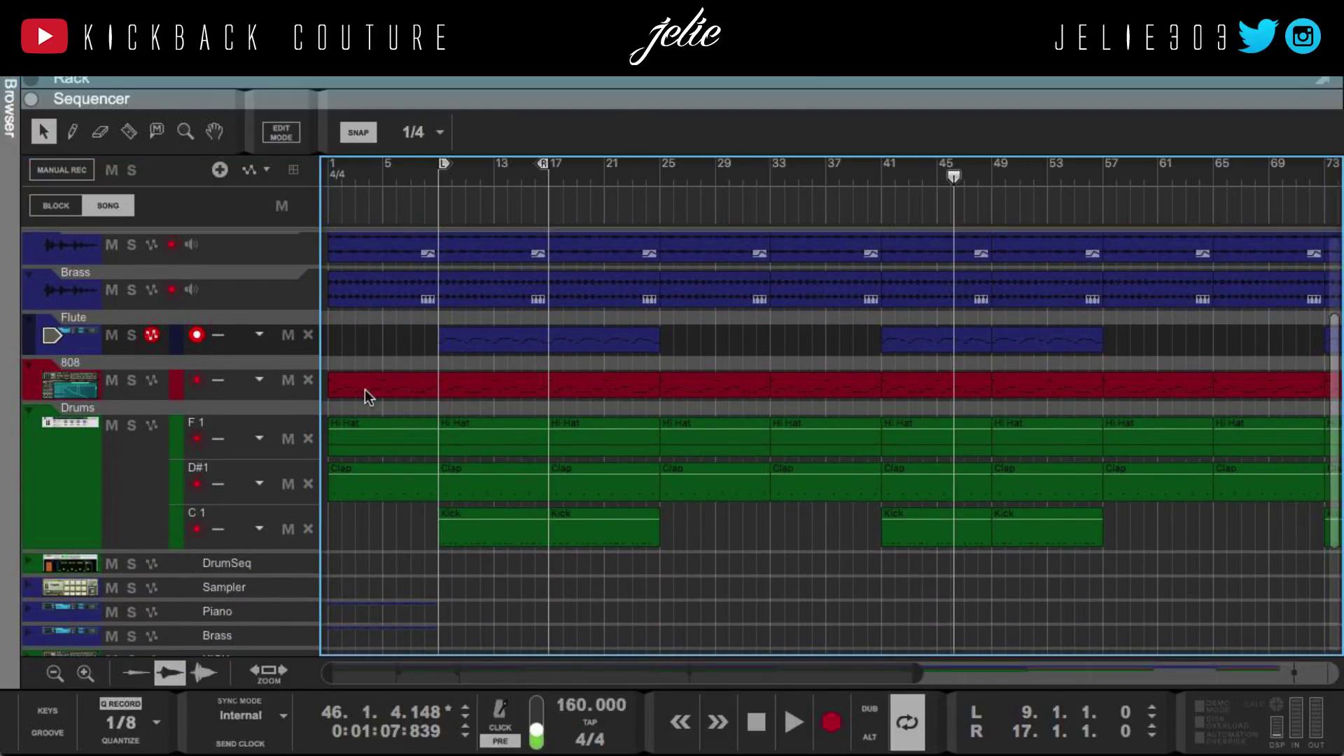
# Open the rack and select the Drum Sequencer device to review its pattern 1 steps
pyautogui.moveTo(451, 554); pyautogui.dragTo(490, 413)
pyautogui.click(399, 150)
pyautogui.moveTo(404, 100); pyautogui.dragTo(404, 676)
pyautogui.scroll(-10, 220, 399)
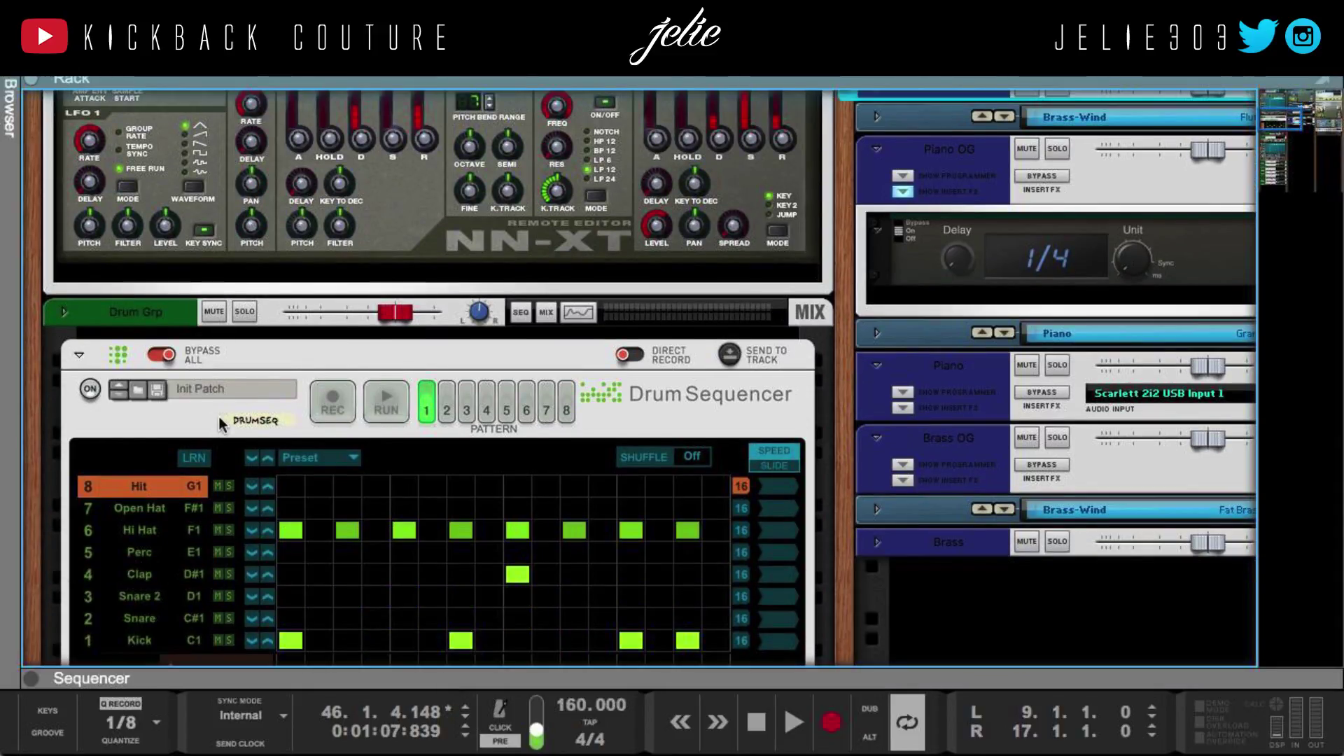
pyautogui.click(174, 422)
pyautogui.scroll(-3, 174, 421)
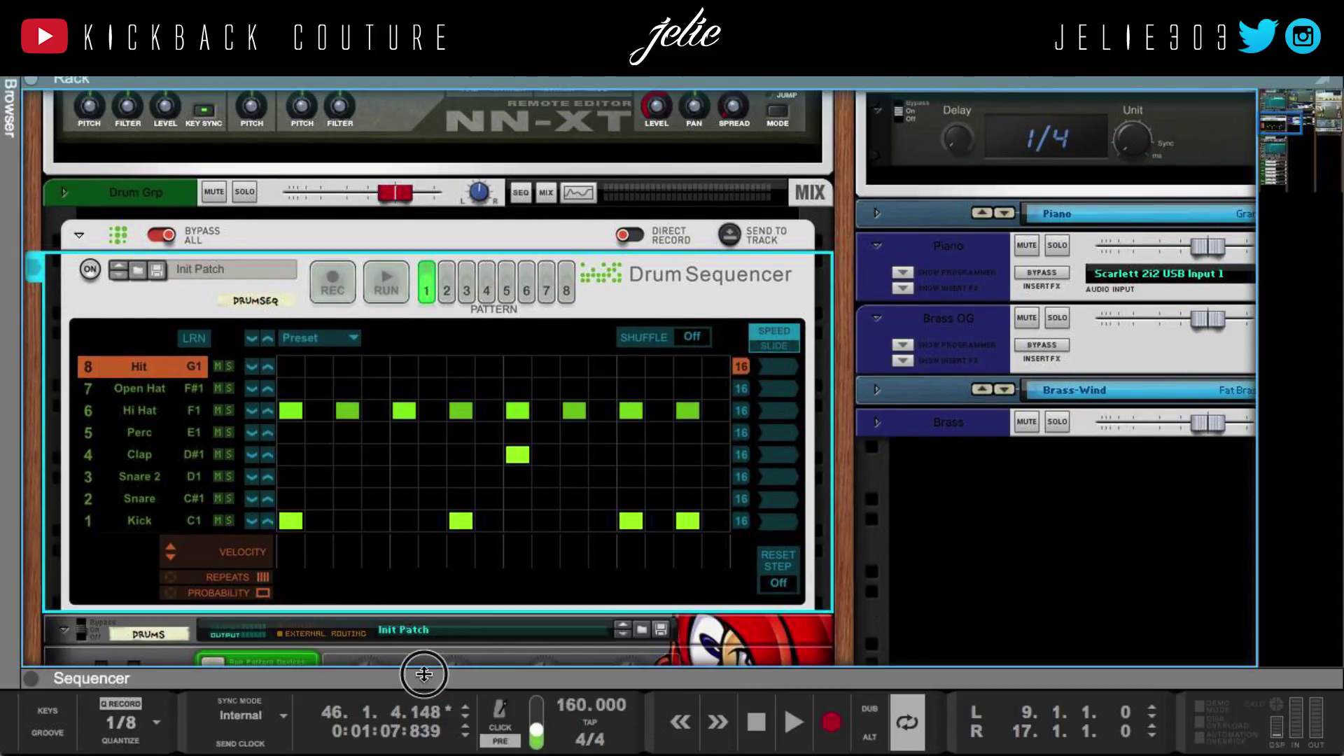
# Select the DrumSeq track in the sequencer, check its device in the rack and return to the arrangement
pyautogui.moveTo(414, 668); pyautogui.dragTo(409, 98)
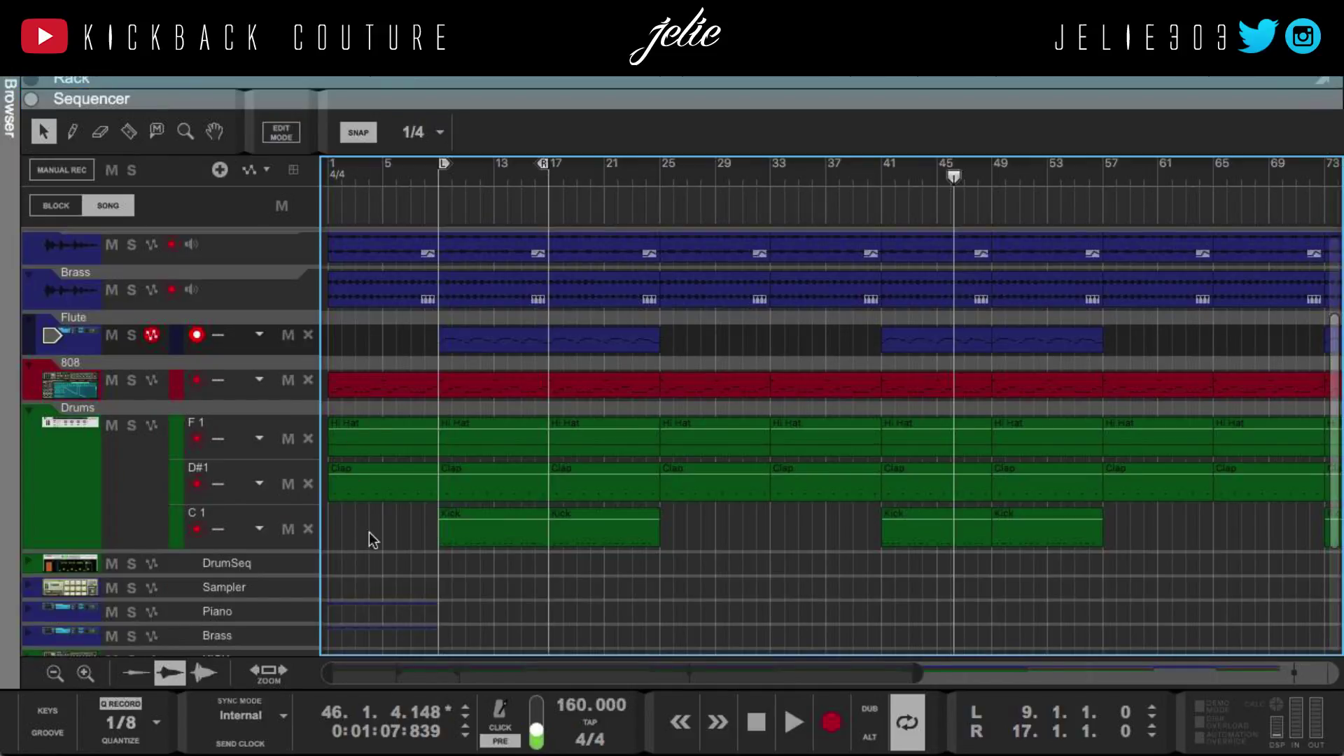
pyautogui.click(293, 572)
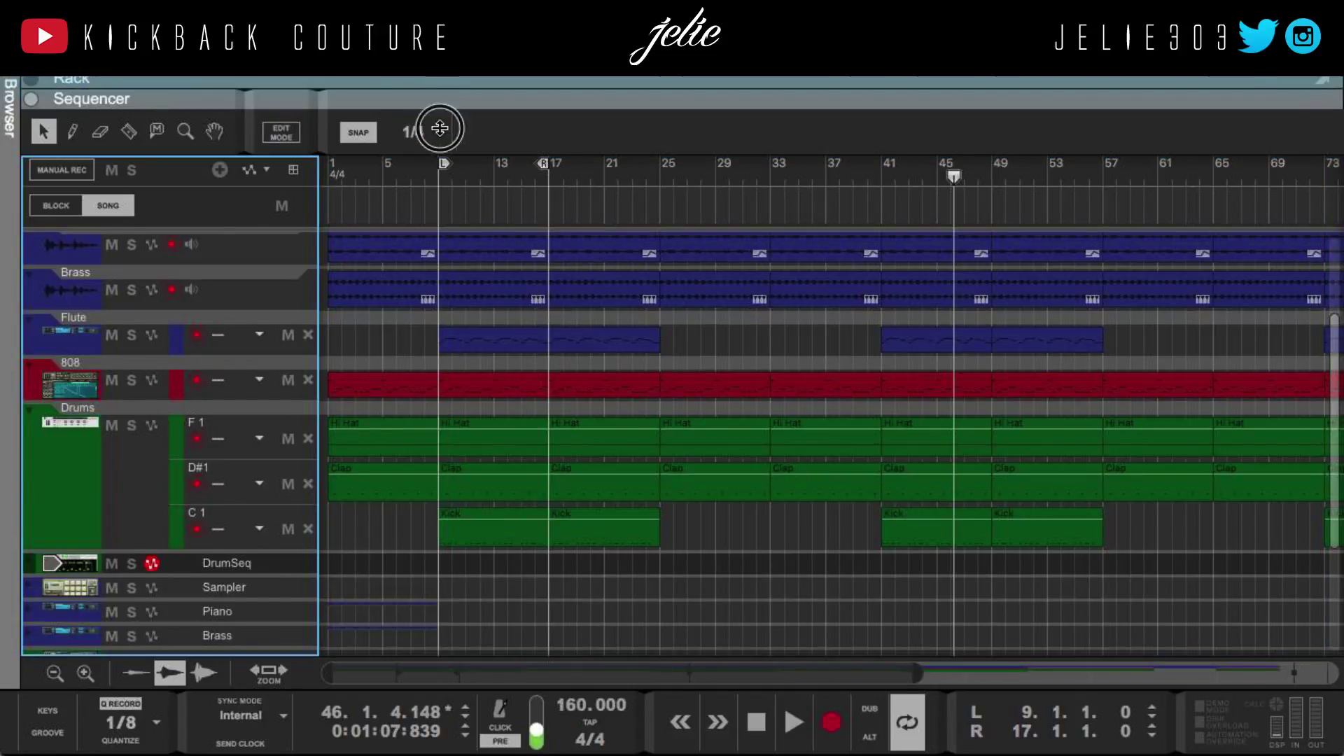
pyautogui.moveTo(434, 105); pyautogui.dragTo(426, 675)
pyautogui.scroll(2, 394, 227)
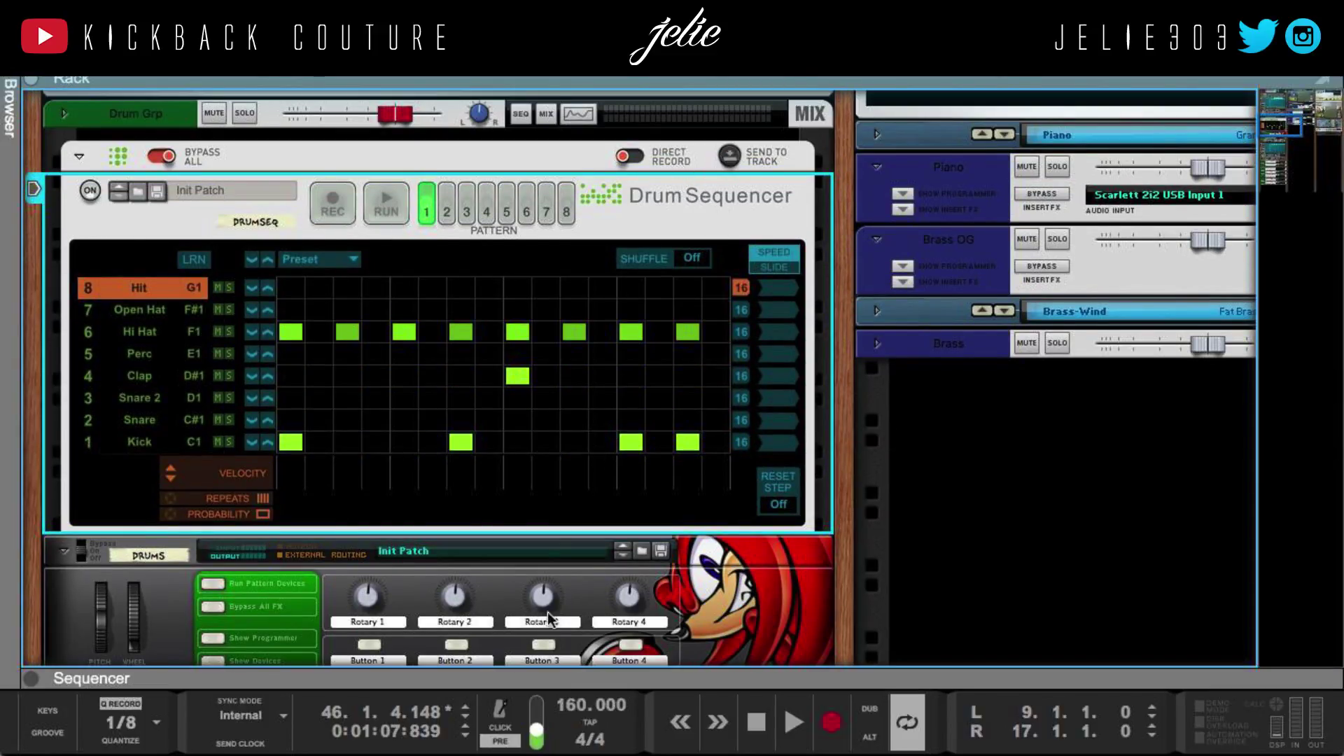
pyautogui.moveTo(538, 677); pyautogui.dragTo(536, 84)
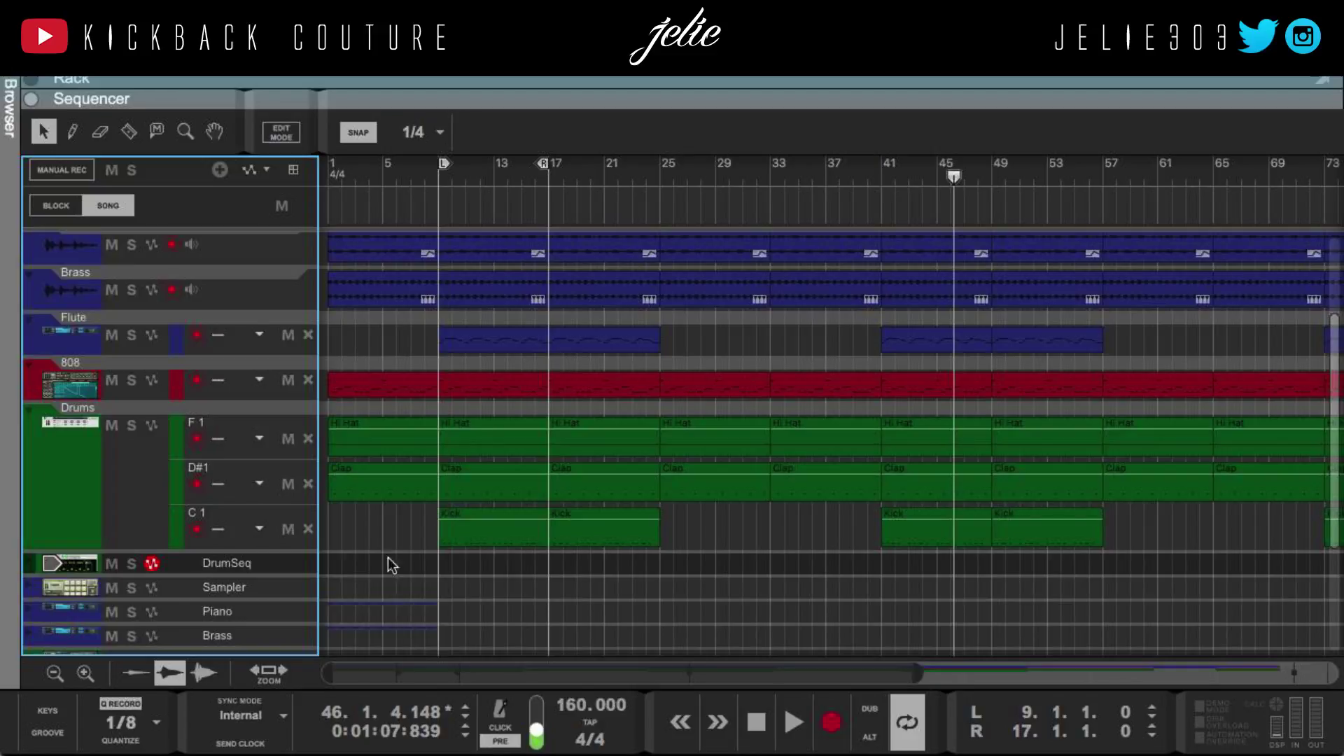
pyautogui.moveTo(474, 552); pyautogui.dragTo(459, 451)
pyautogui.click(372, 539)
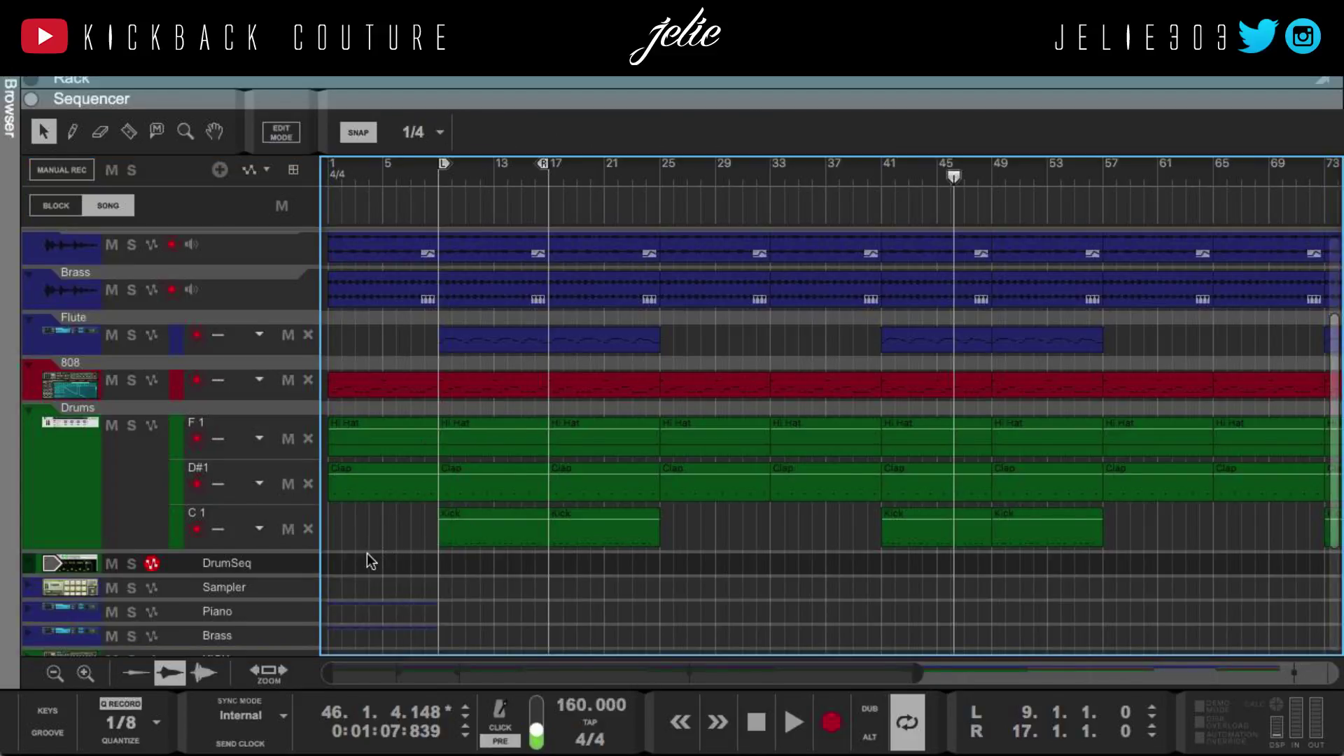
# Add a Pattern Select lane to the DrumSeq track, draw a four-bar pattern clip from bar 1 and select it
pyautogui.press('w')
pyautogui.click(188, 561)
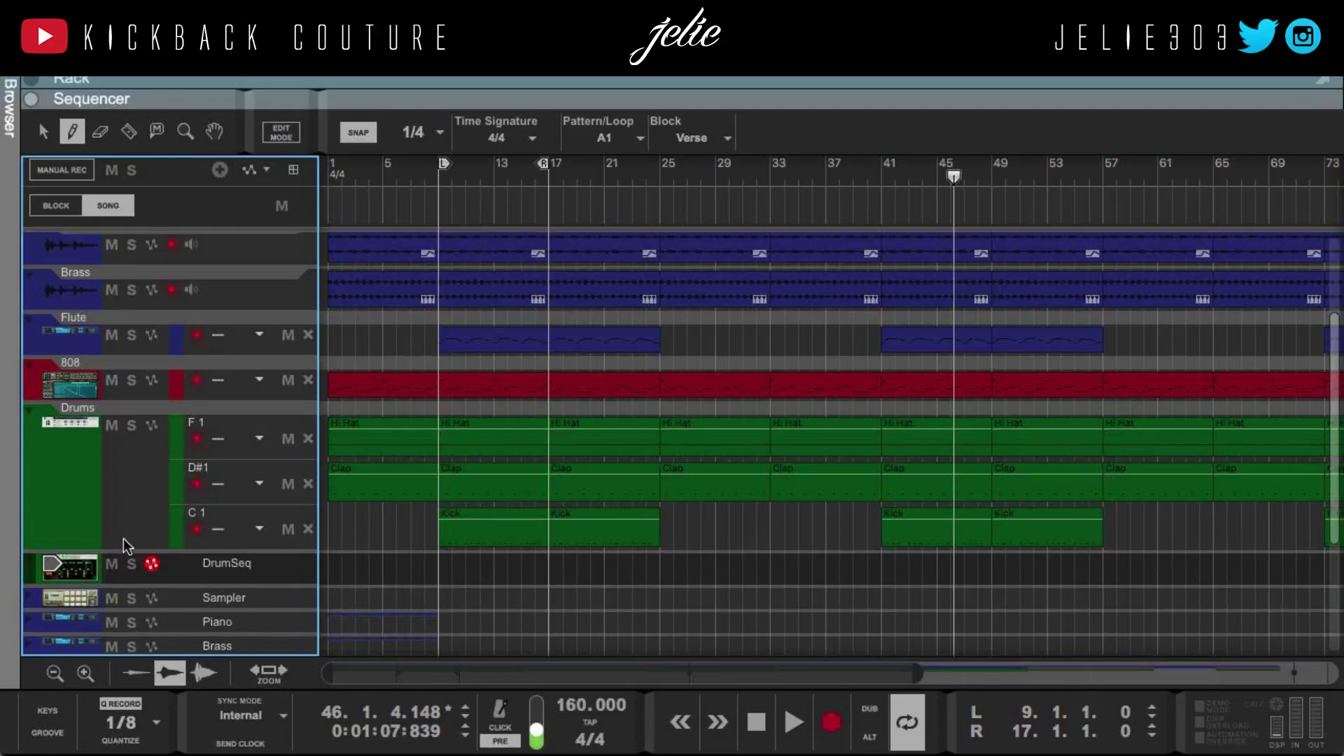
pyautogui.click(293, 169)
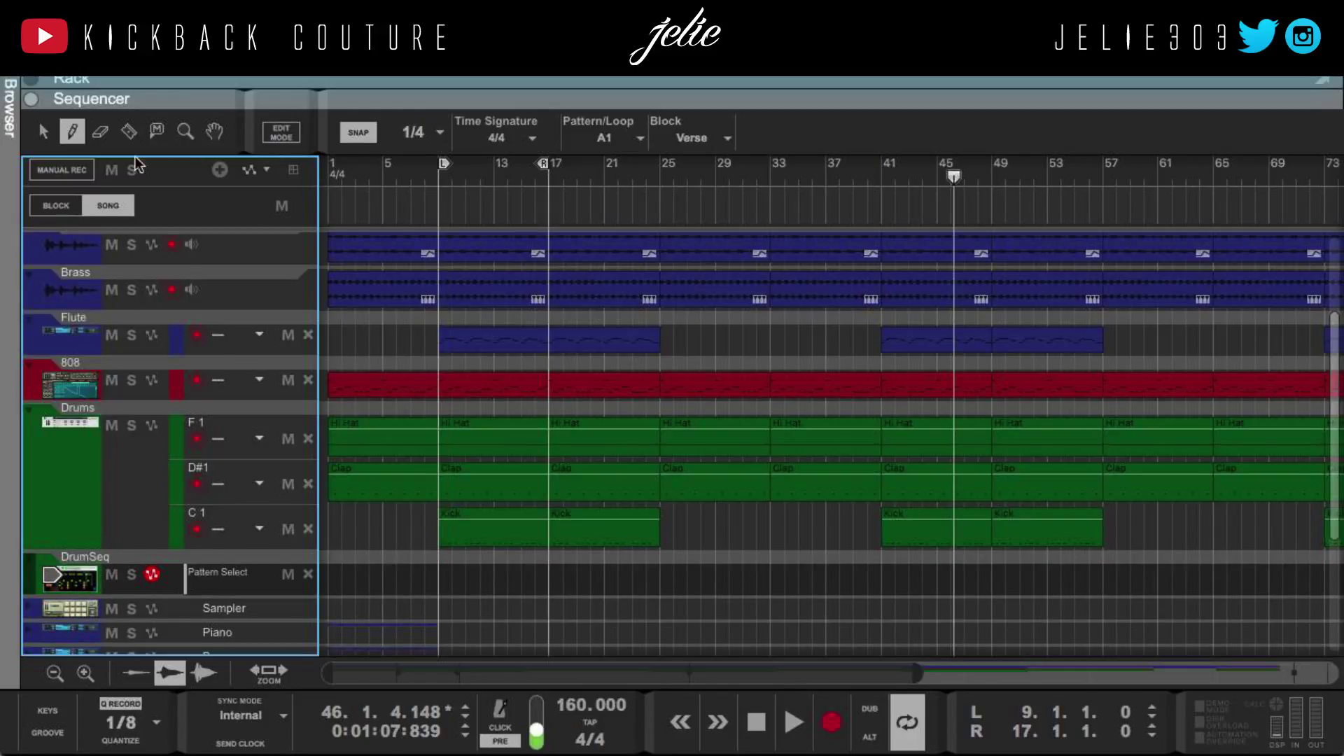
pyautogui.moveTo(334, 576)
pyautogui.mouseDown()
pyautogui.moveTo(336, 588)
pyautogui.moveTo(381, 591)
pyautogui.mouseUp()
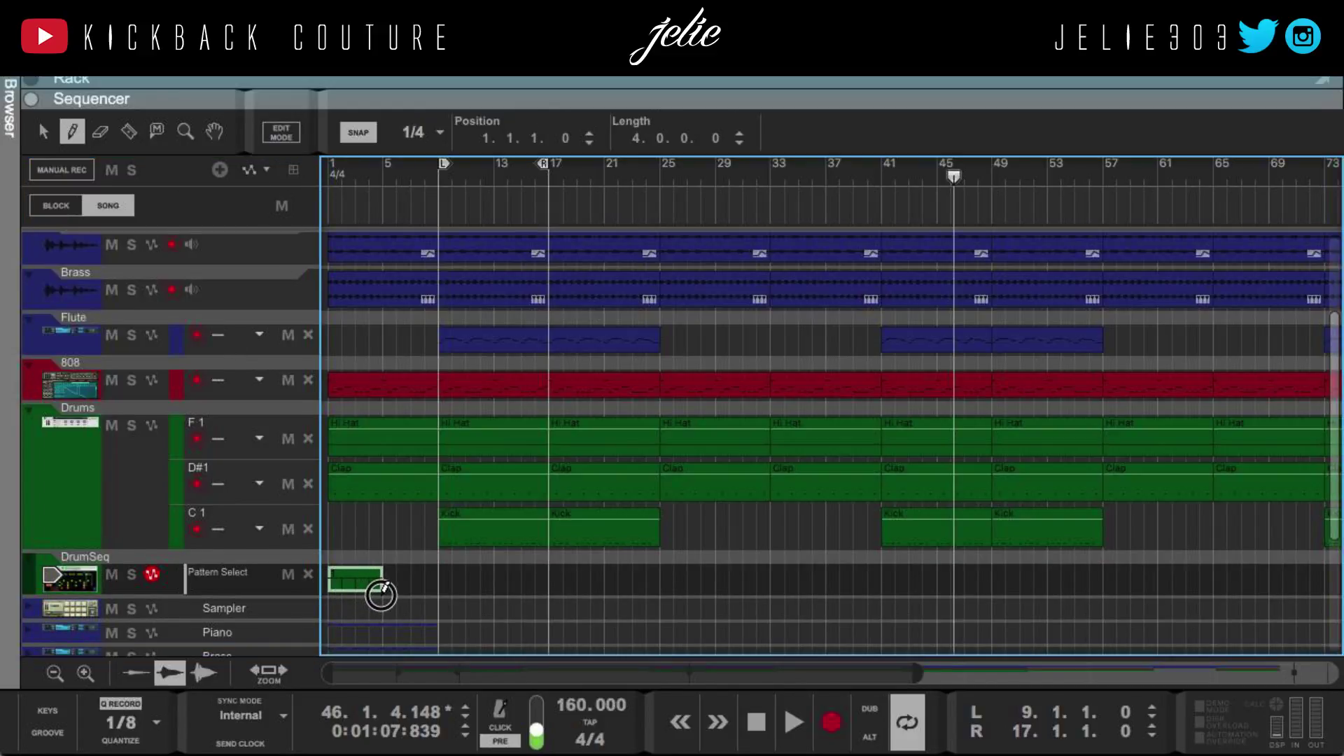
pyautogui.press('q')
pyautogui.click(342, 581)
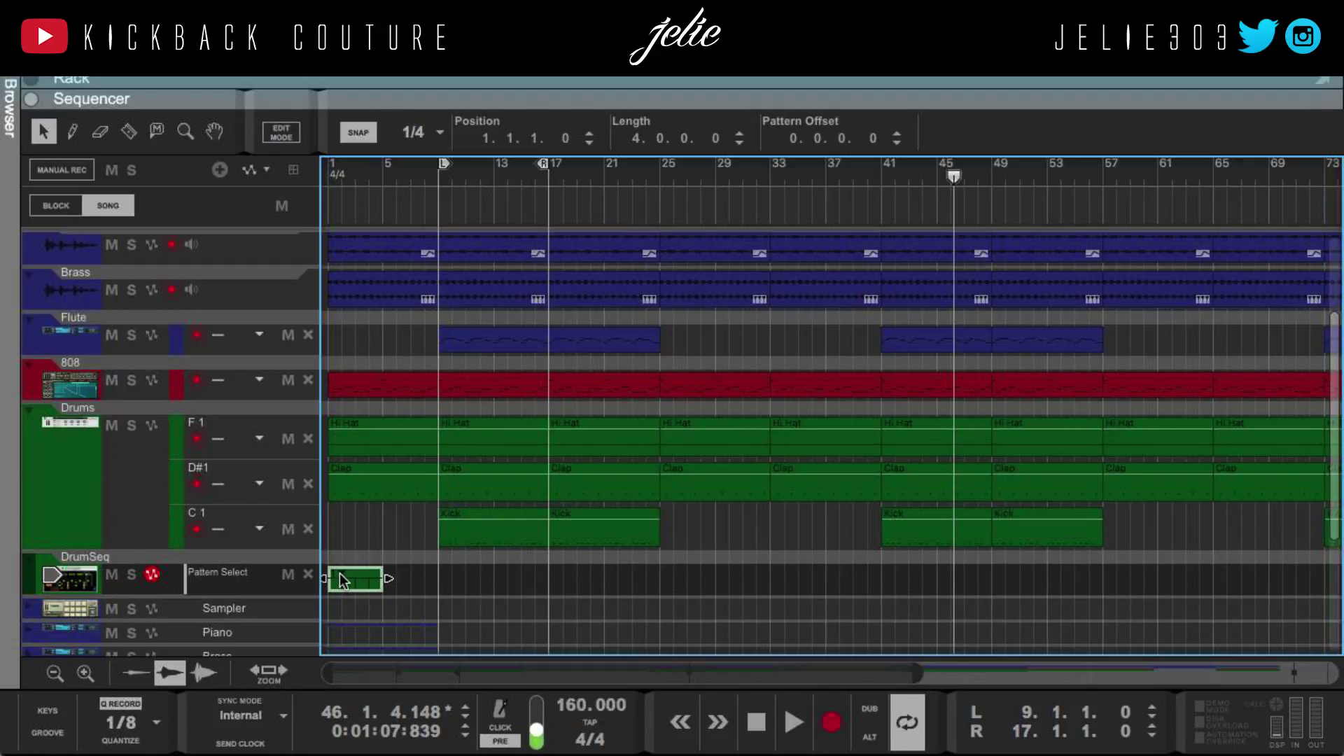
# Move the song position to bar 1 and compare the Drum Sequencer's display in the rack before and after the move
pyautogui.click(488, 98)
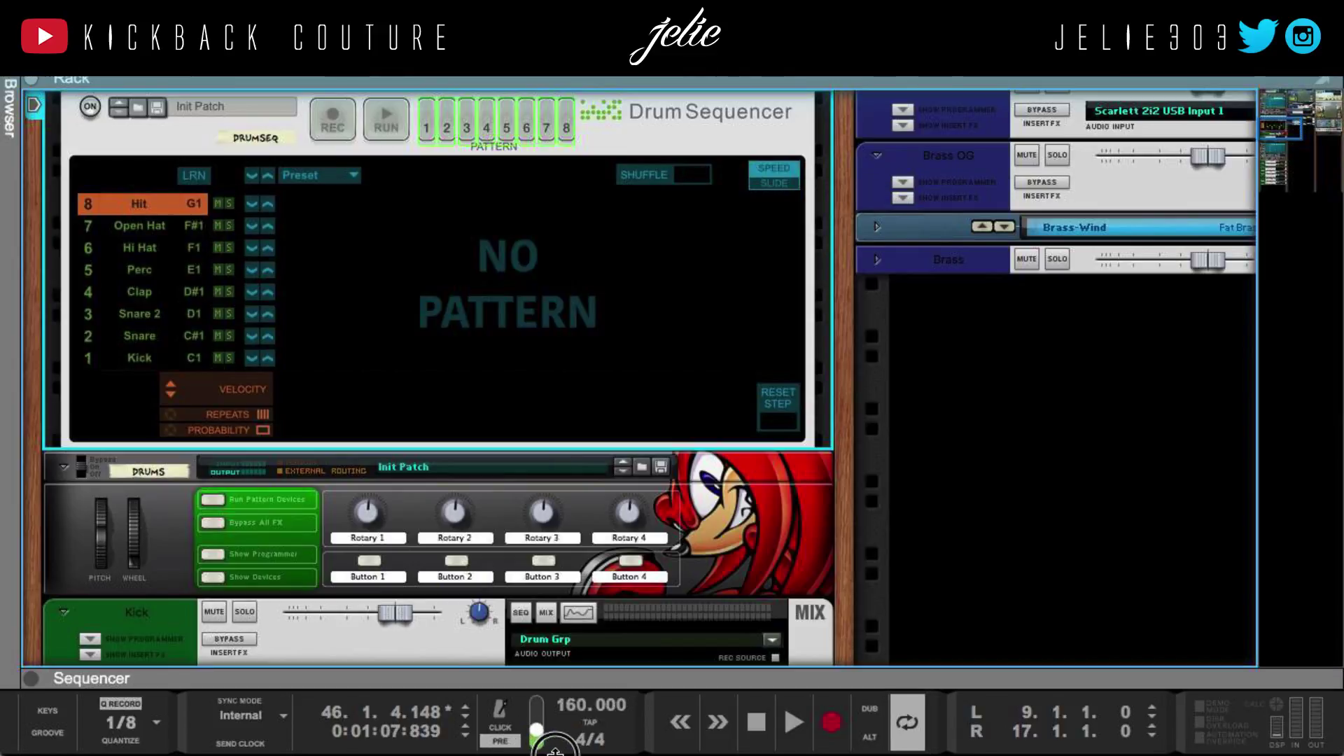
pyautogui.scroll(3, 350, 322)
pyautogui.scroll(5, 434, 363)
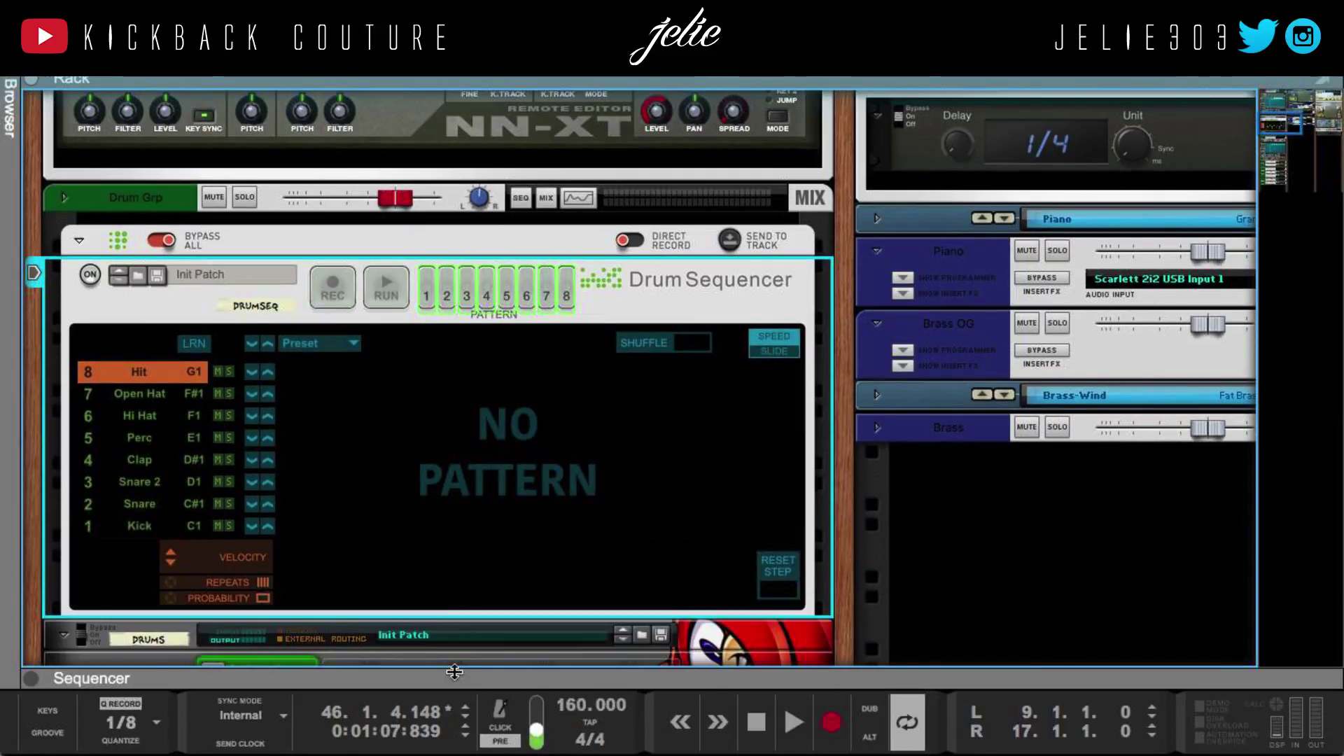
pyautogui.click(455, 673)
pyautogui.click(332, 172)
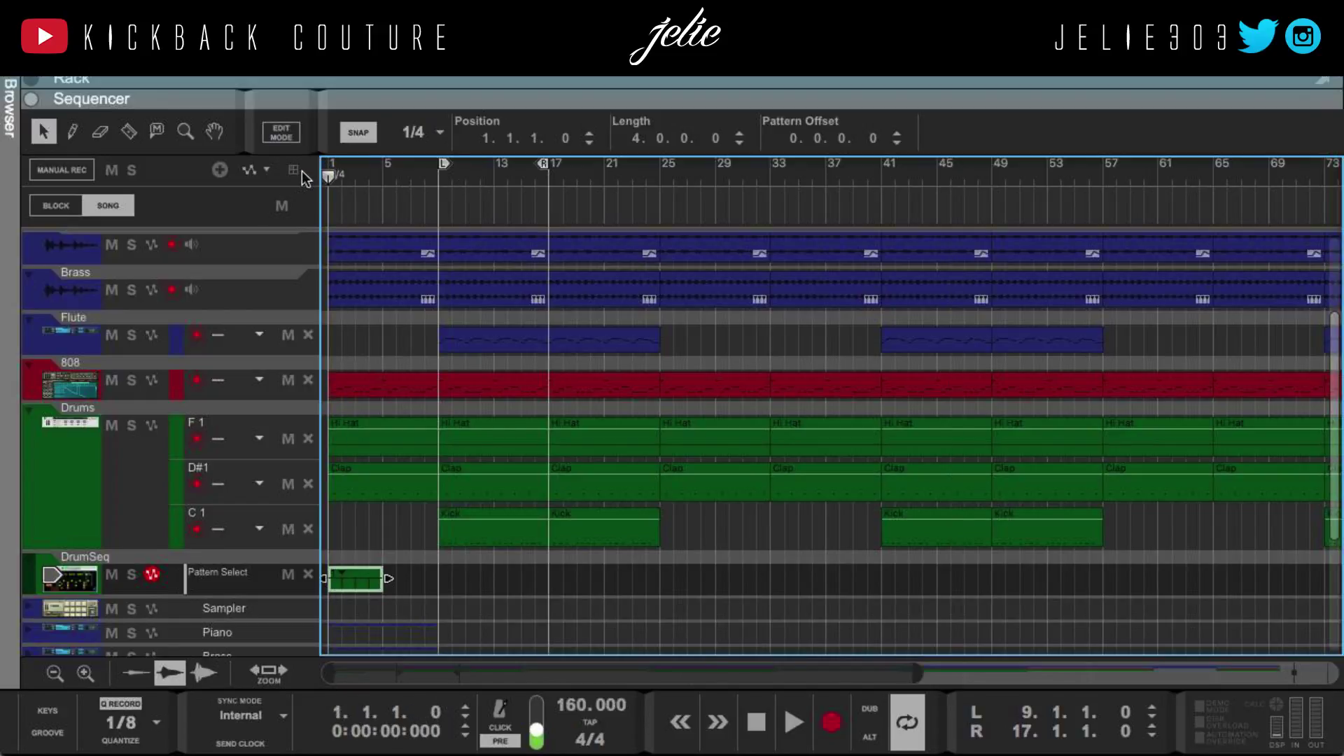
pyautogui.click(399, 83)
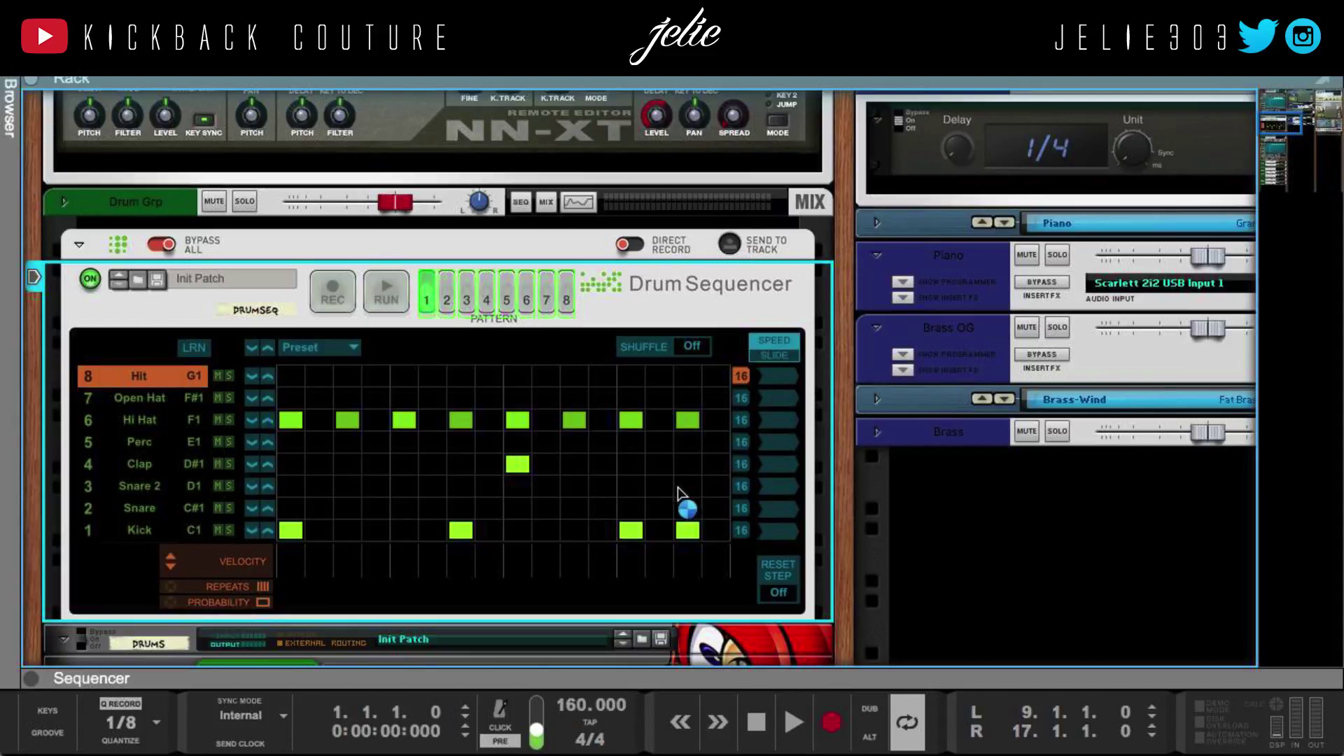
pyautogui.click(628, 680)
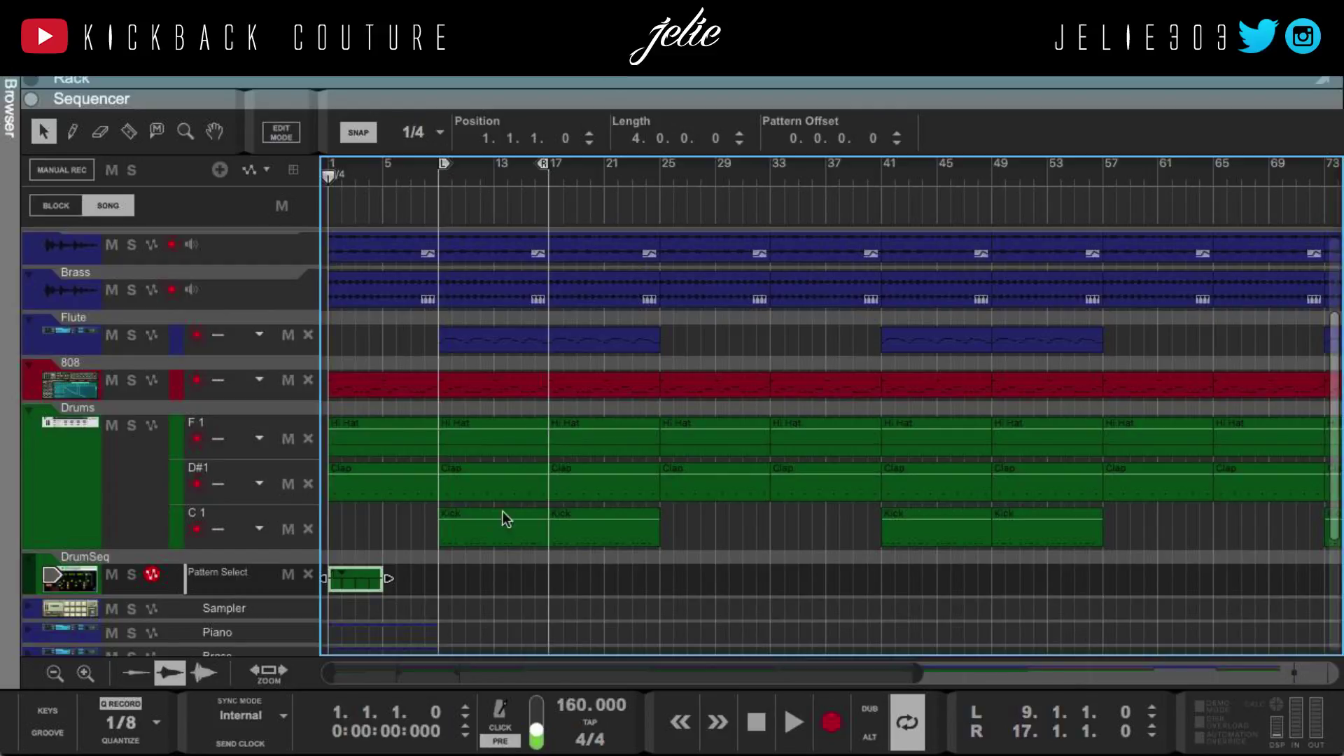
# Send the Drum Sequencer's pattern to the Drums track between the loop locators at bars 9 and 17
pyautogui.click(417, 588)
pyautogui.scroll(-1, 399, 576)
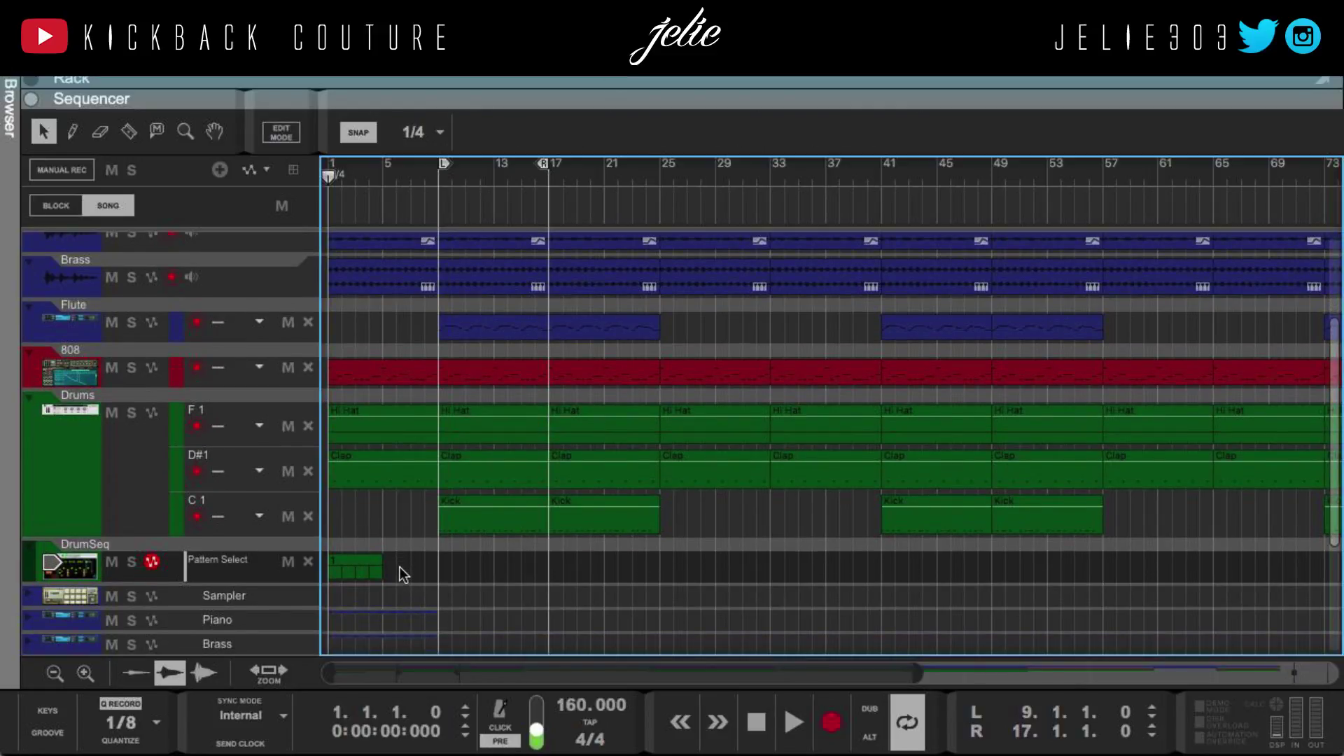
pyautogui.scroll(-4, 402, 568)
pyautogui.scroll(8, 401, 566)
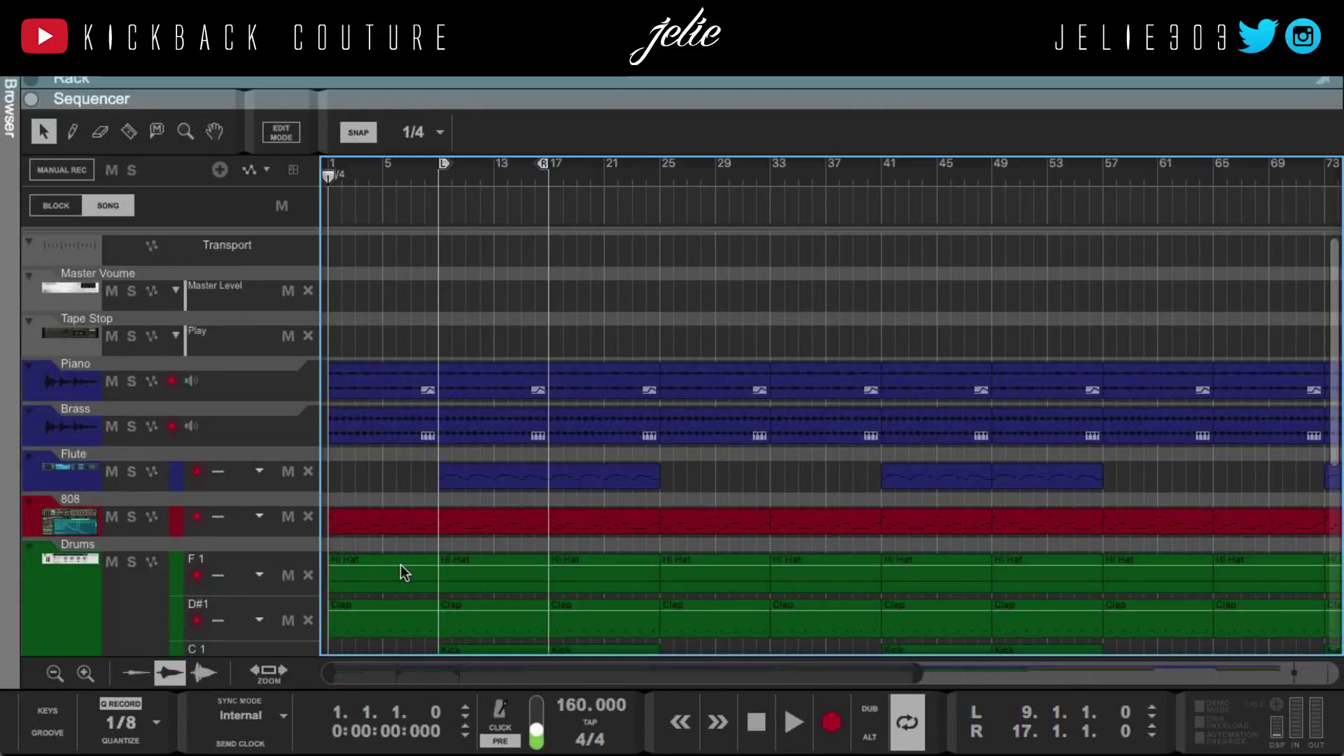
pyautogui.scroll(-2, 403, 573)
pyautogui.click(364, 617)
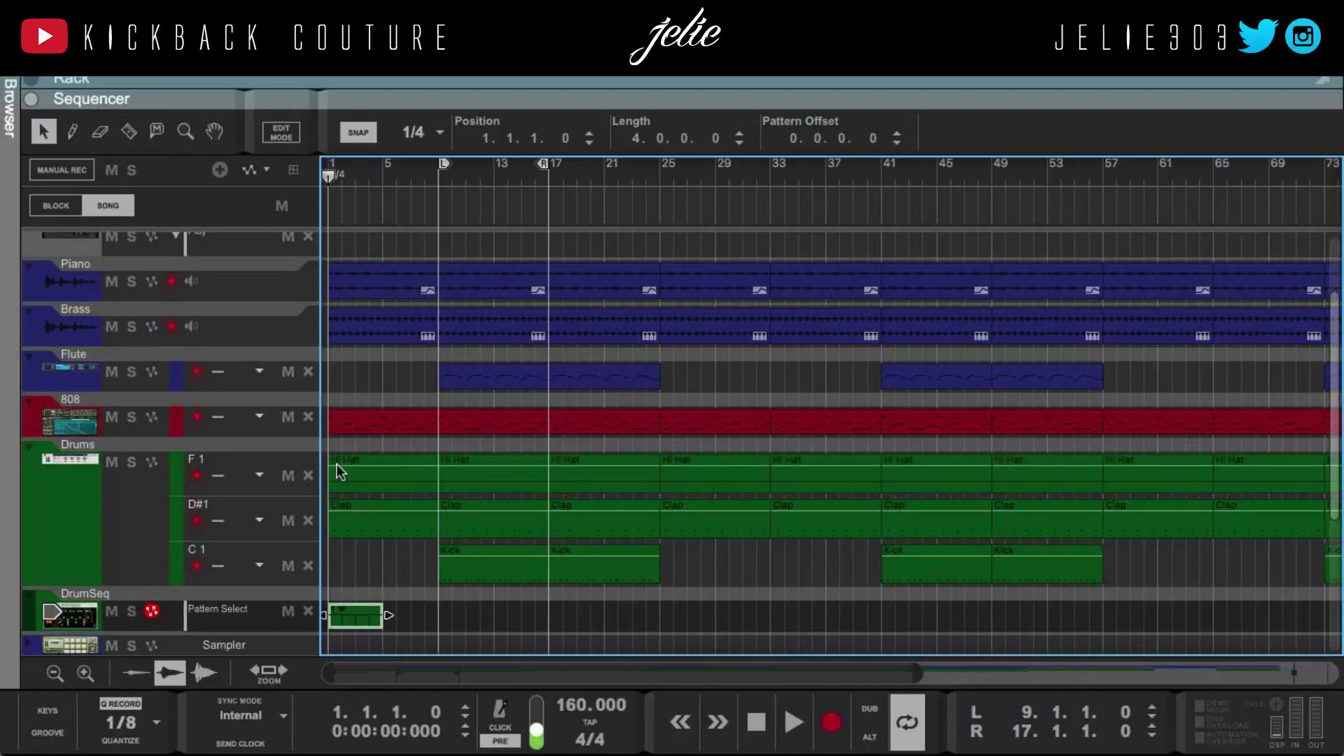
pyautogui.moveTo(382, 81); pyautogui.dragTo(382, 668)
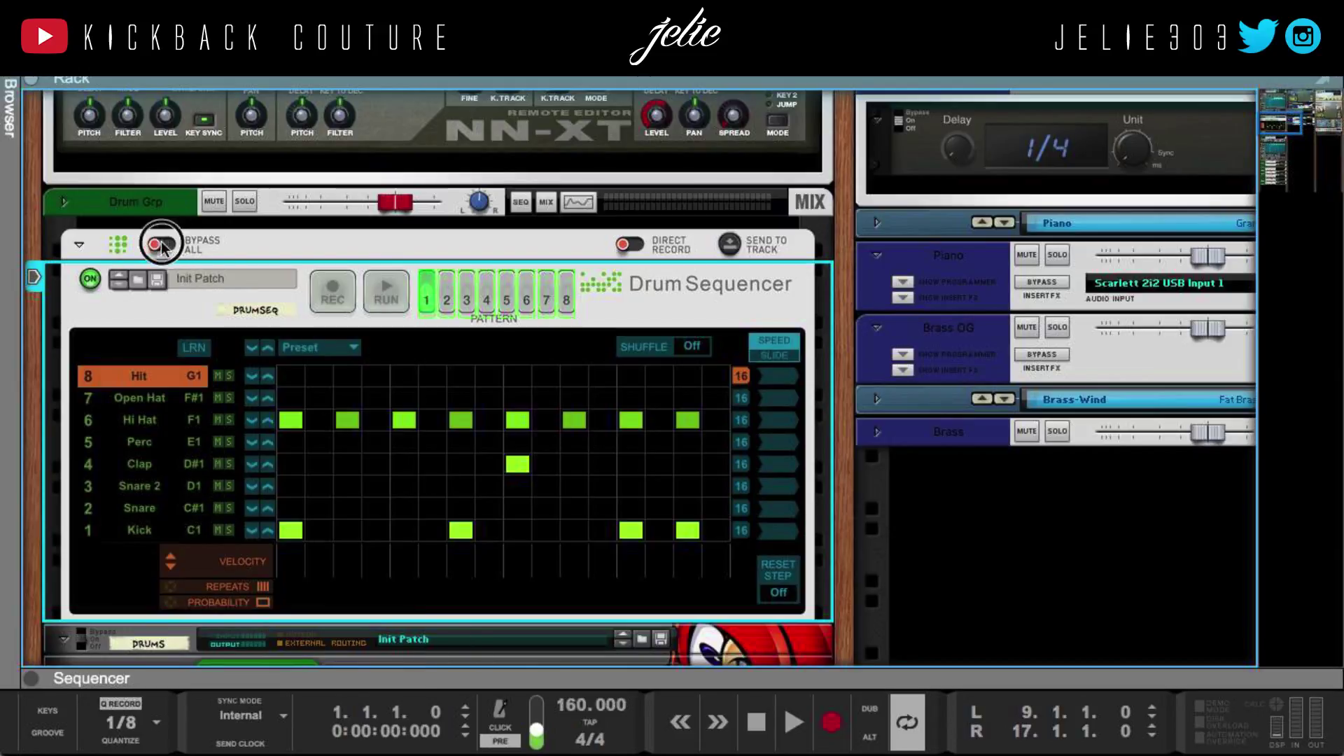
pyautogui.click(728, 248)
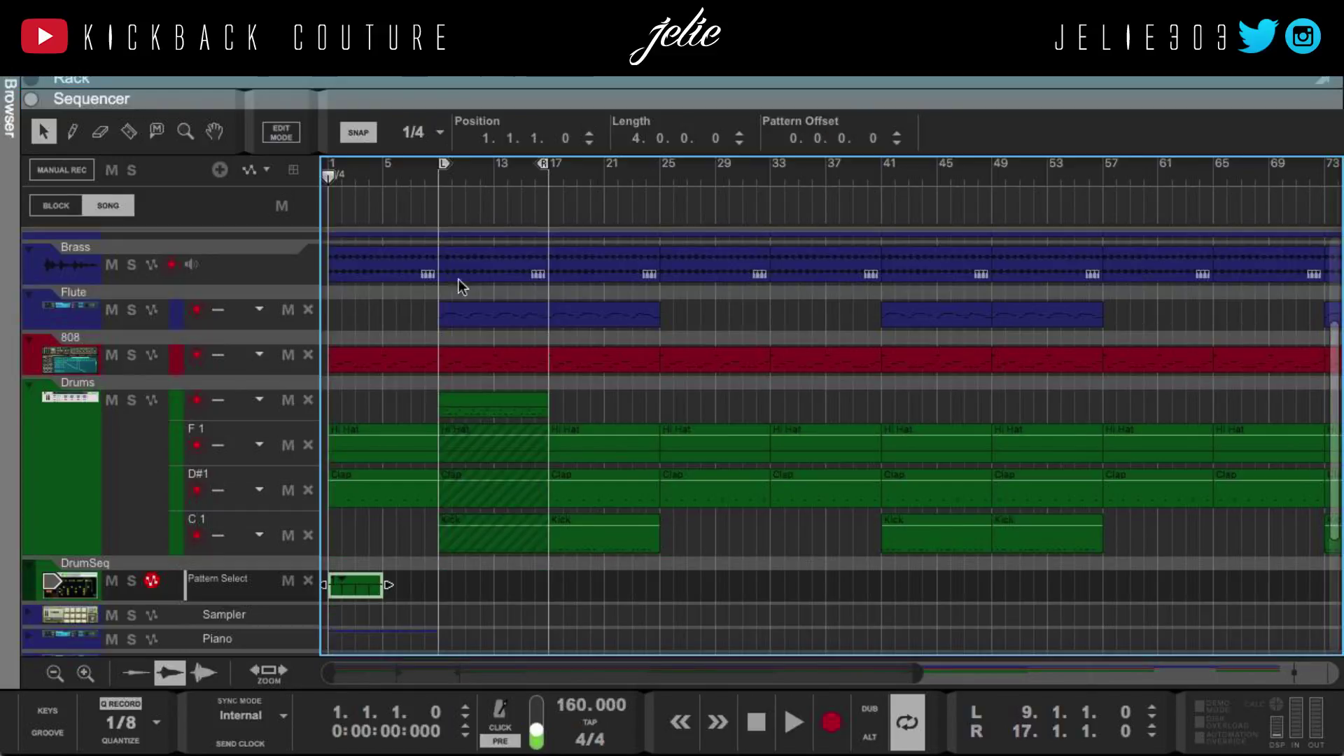
pyautogui.click(383, 553)
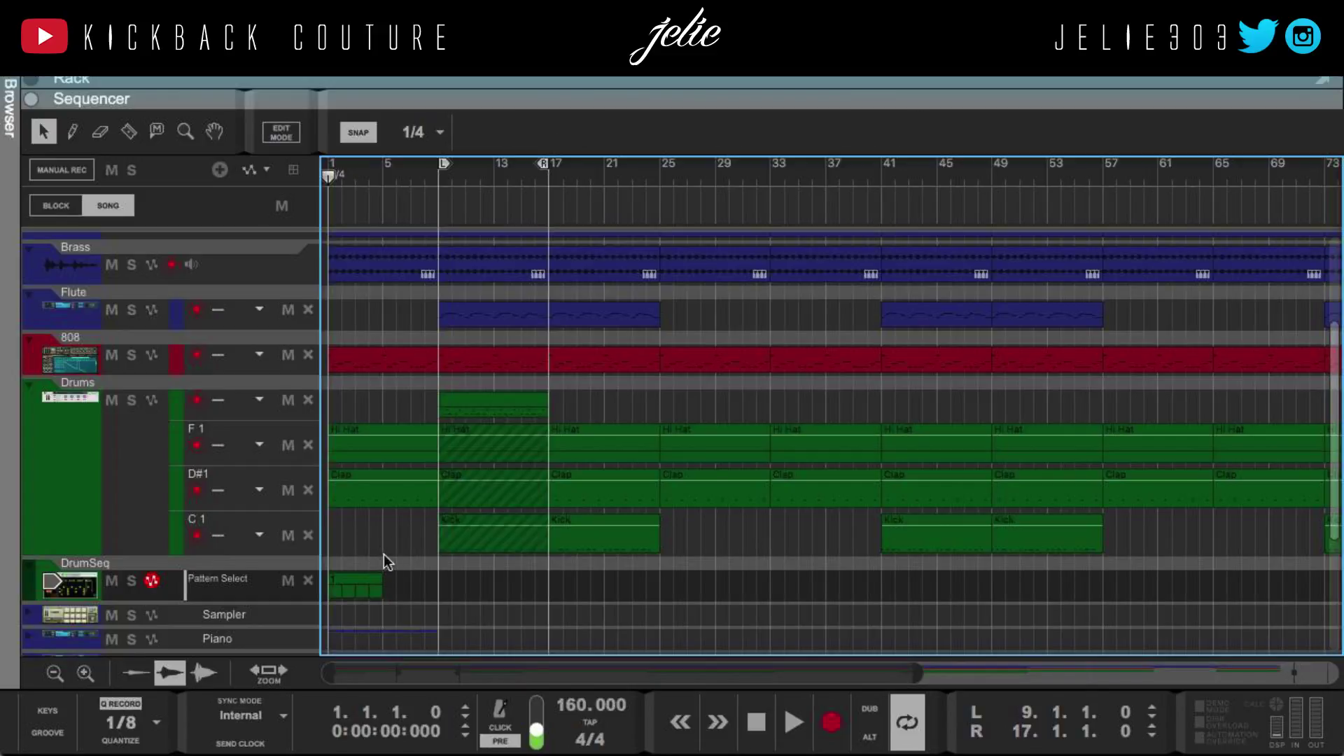
# Move the new drum clip to the start of the Drums track's C 1 lane at bar 1 and deselect it
pyautogui.scroll(-2, 383, 553)
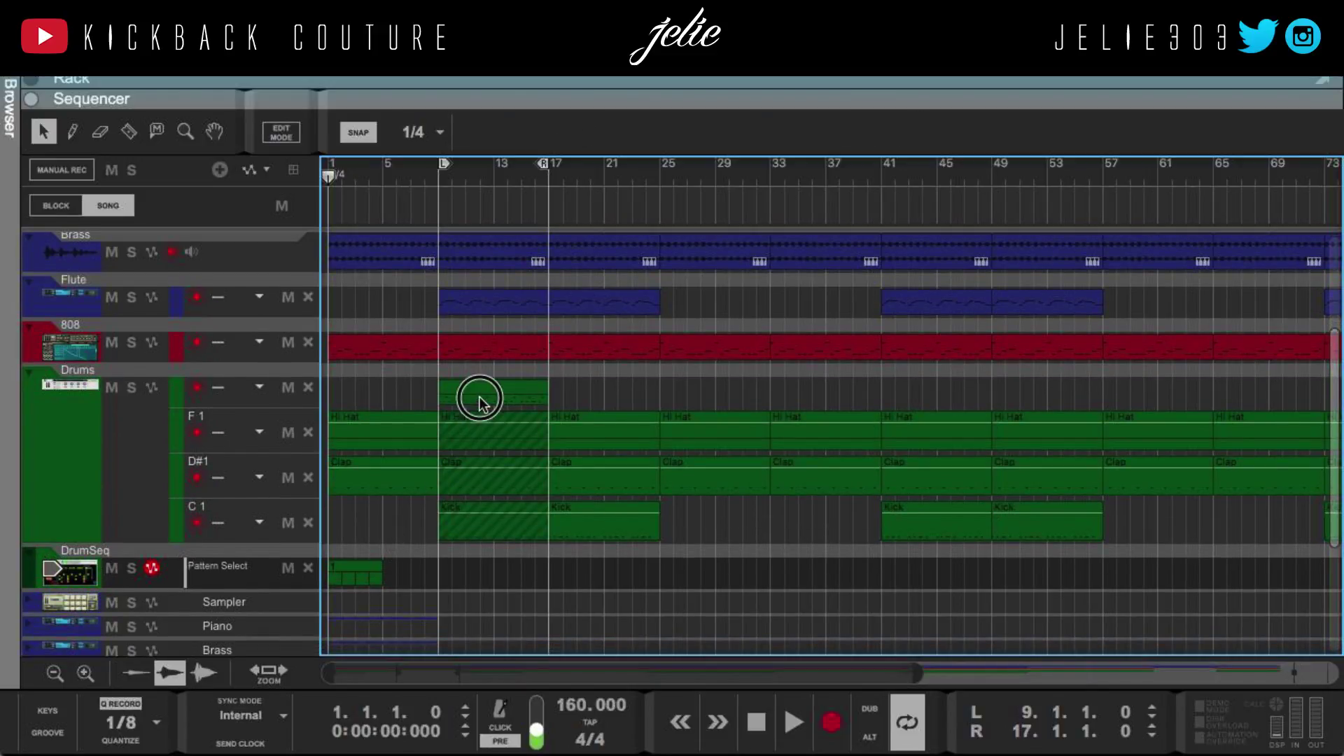
pyautogui.click(480, 402)
pyautogui.moveTo(480, 402); pyautogui.dragTo(300, 531)
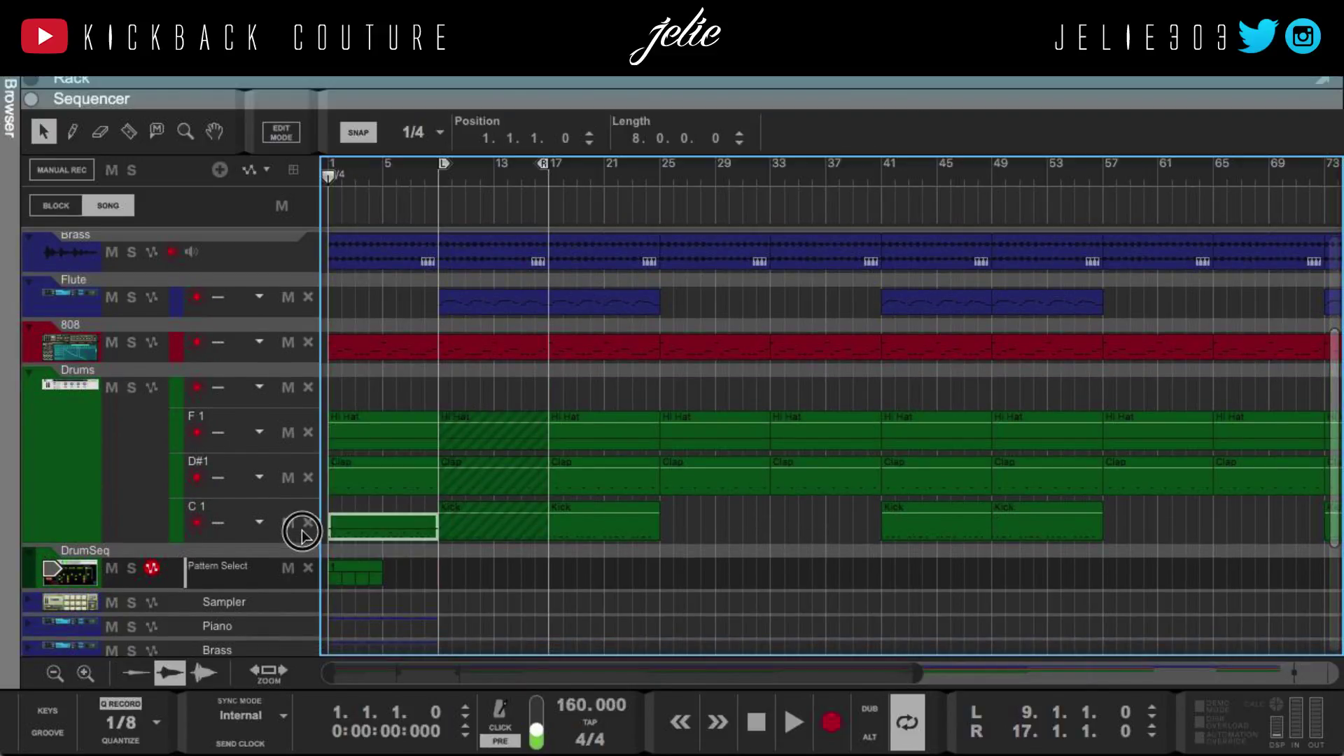
pyautogui.click(508, 557)
# Unmute the Drums track's kick, hi-hat and clap clips between bars 9 and 17 and deselect them
pyautogui.click(501, 525)
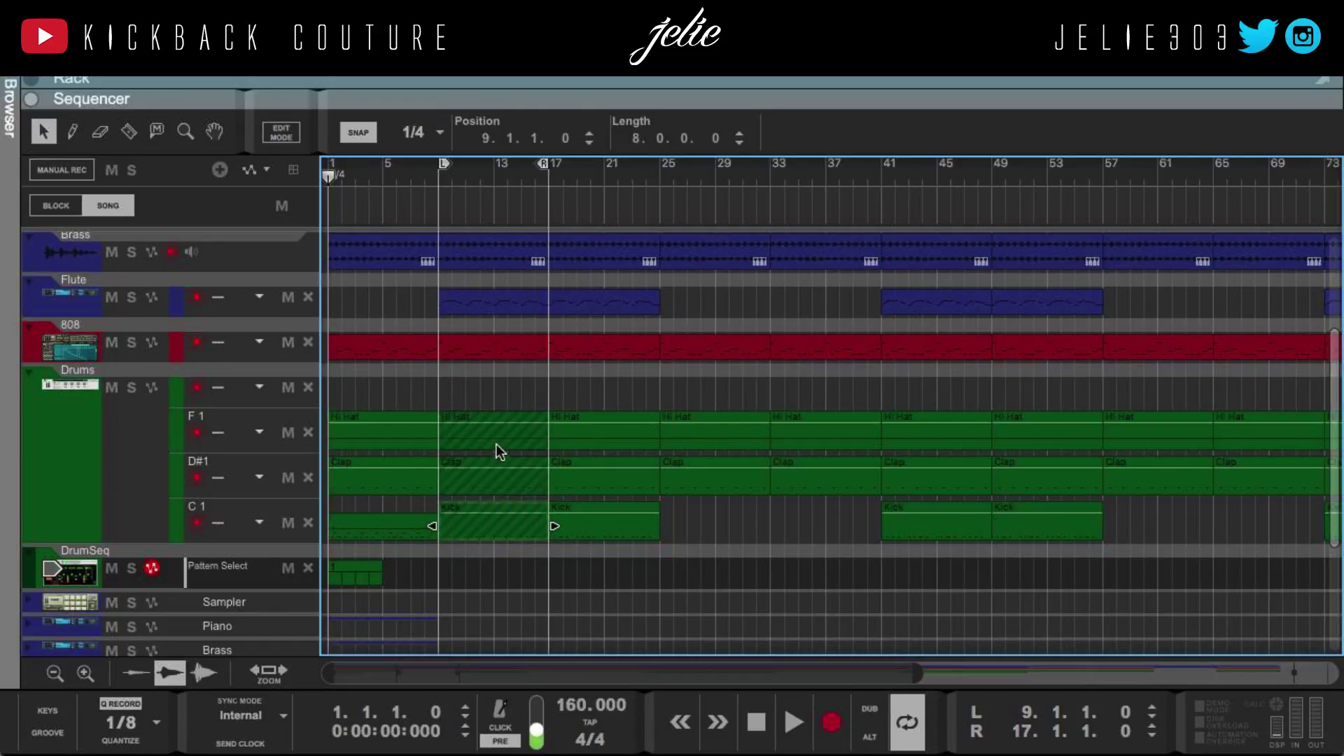
pyautogui.keyDown('shift'); pyautogui.click(495, 431); pyautogui.keyUp('shift')
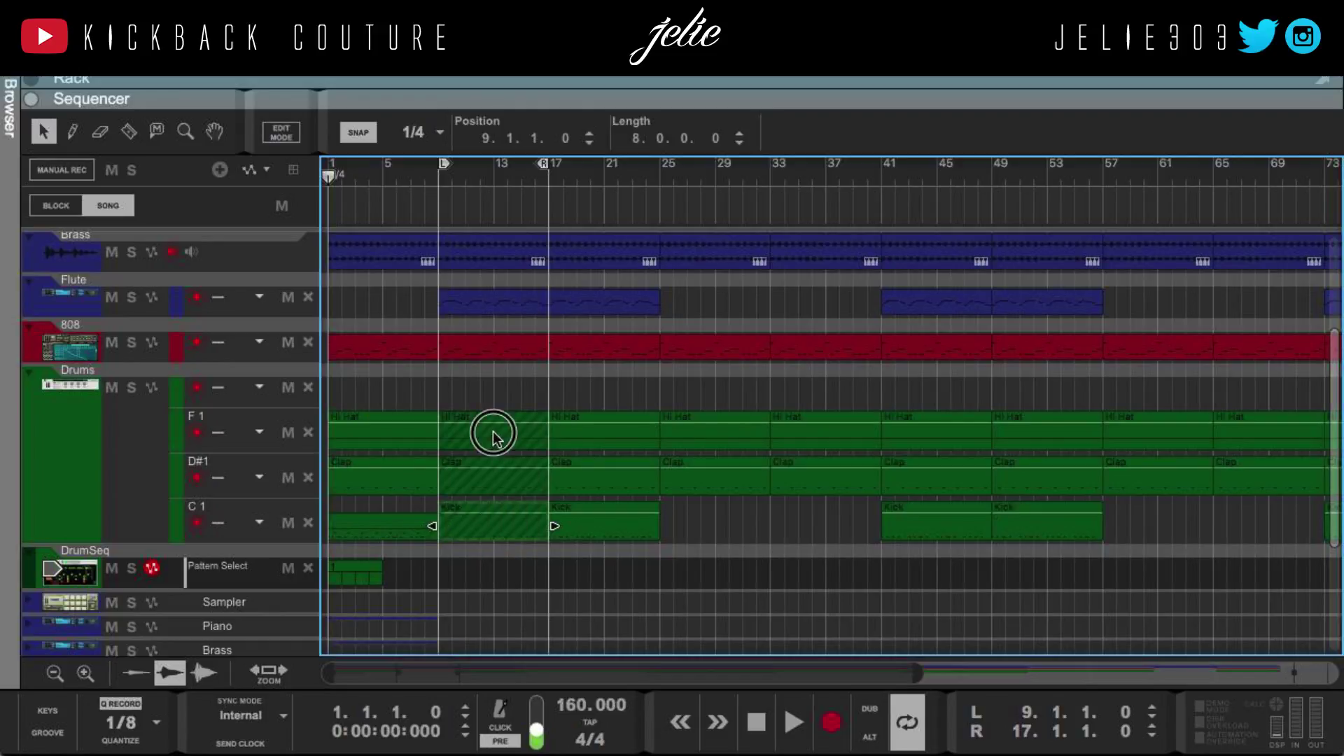
pyautogui.keyDown('shift'); pyautogui.click(488, 474); pyautogui.keyUp('shift')
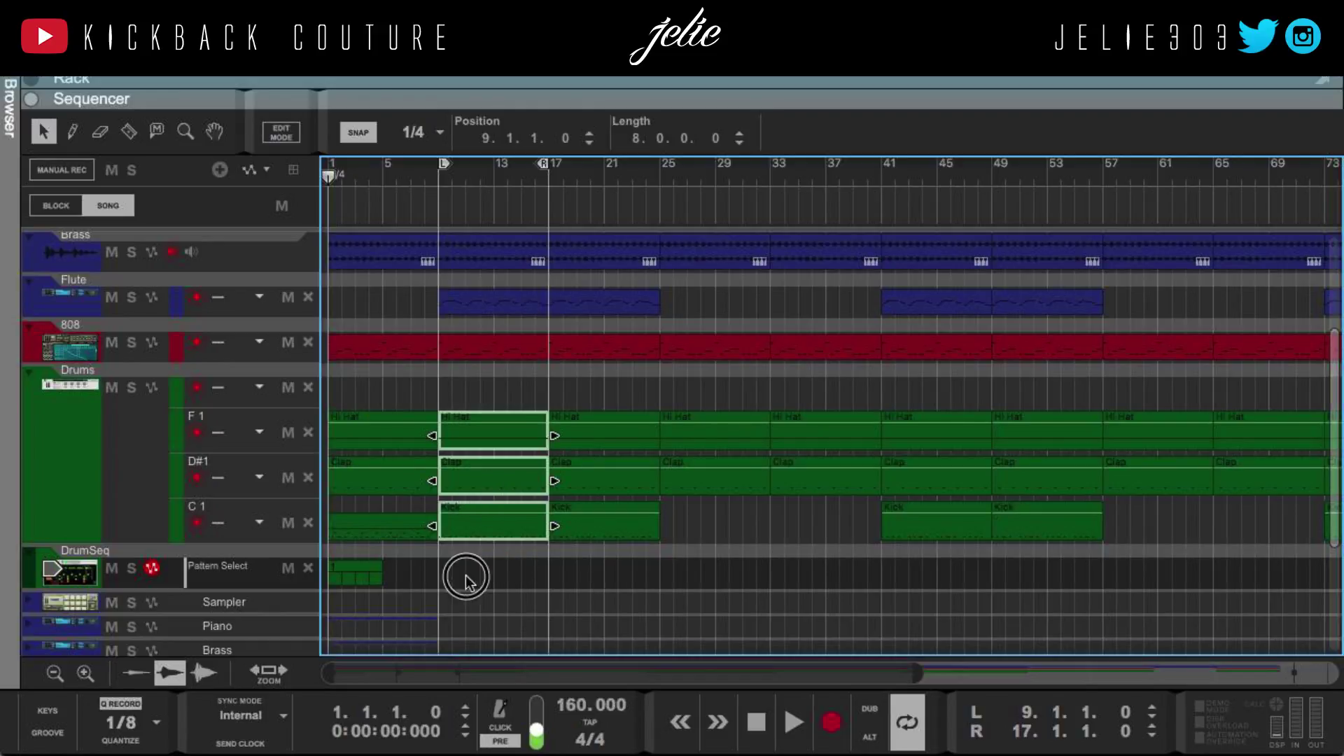
pyautogui.click(465, 577)
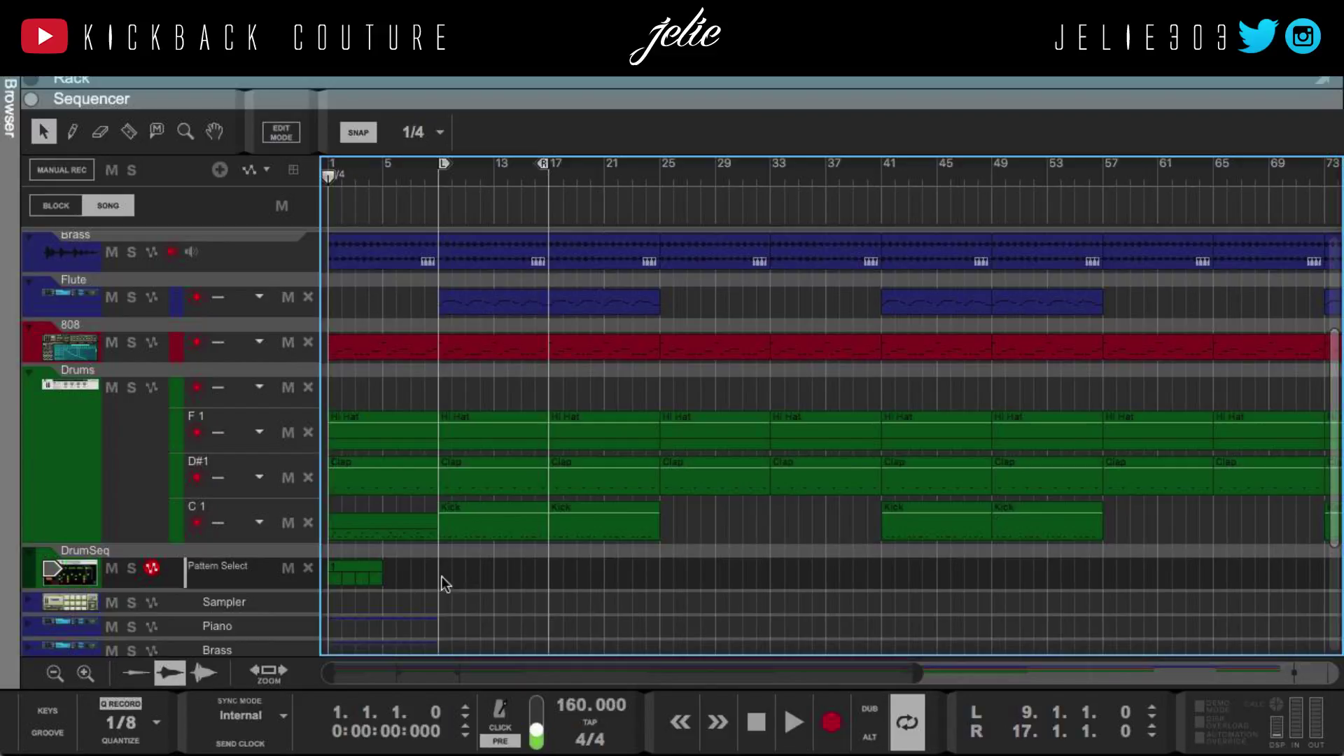
# Extract the notes of the first clip in the Drums track's C 1 lane to separate lanes with Explode and Move
pyautogui.click(380, 535)
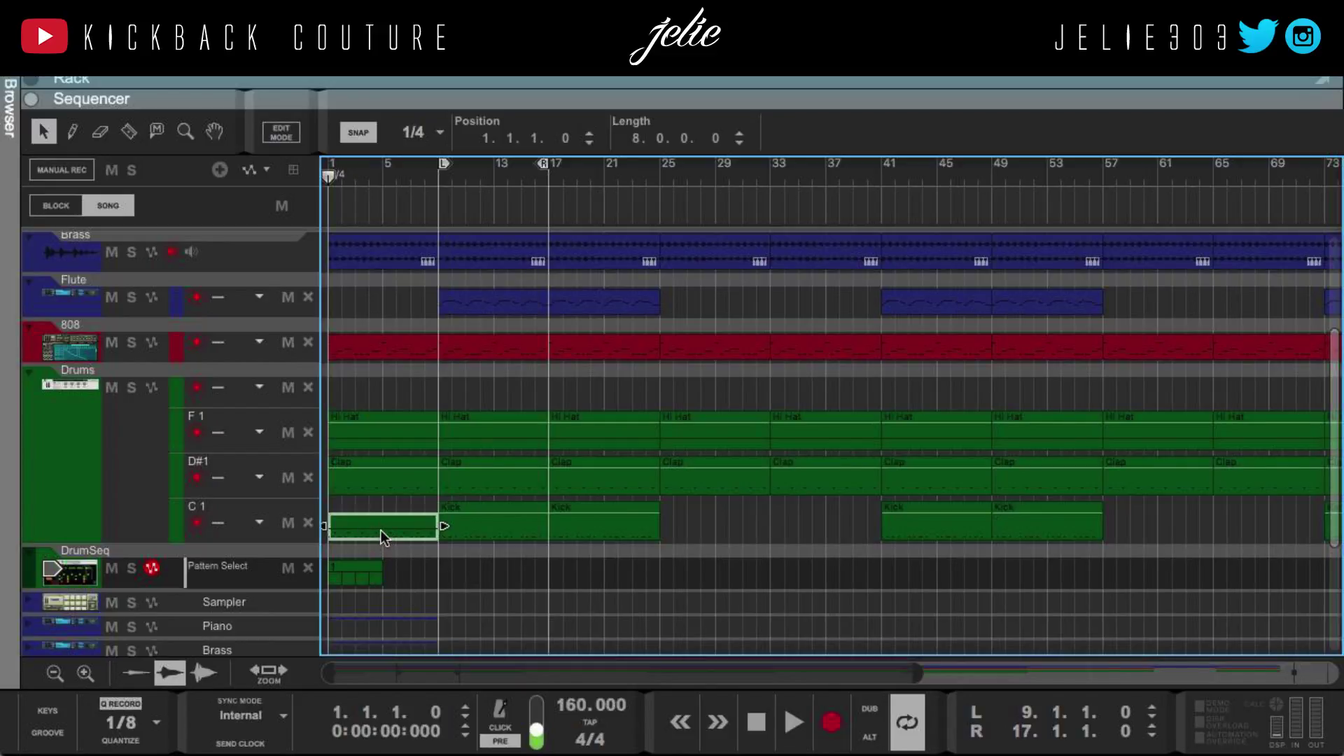
pyautogui.press('F8')
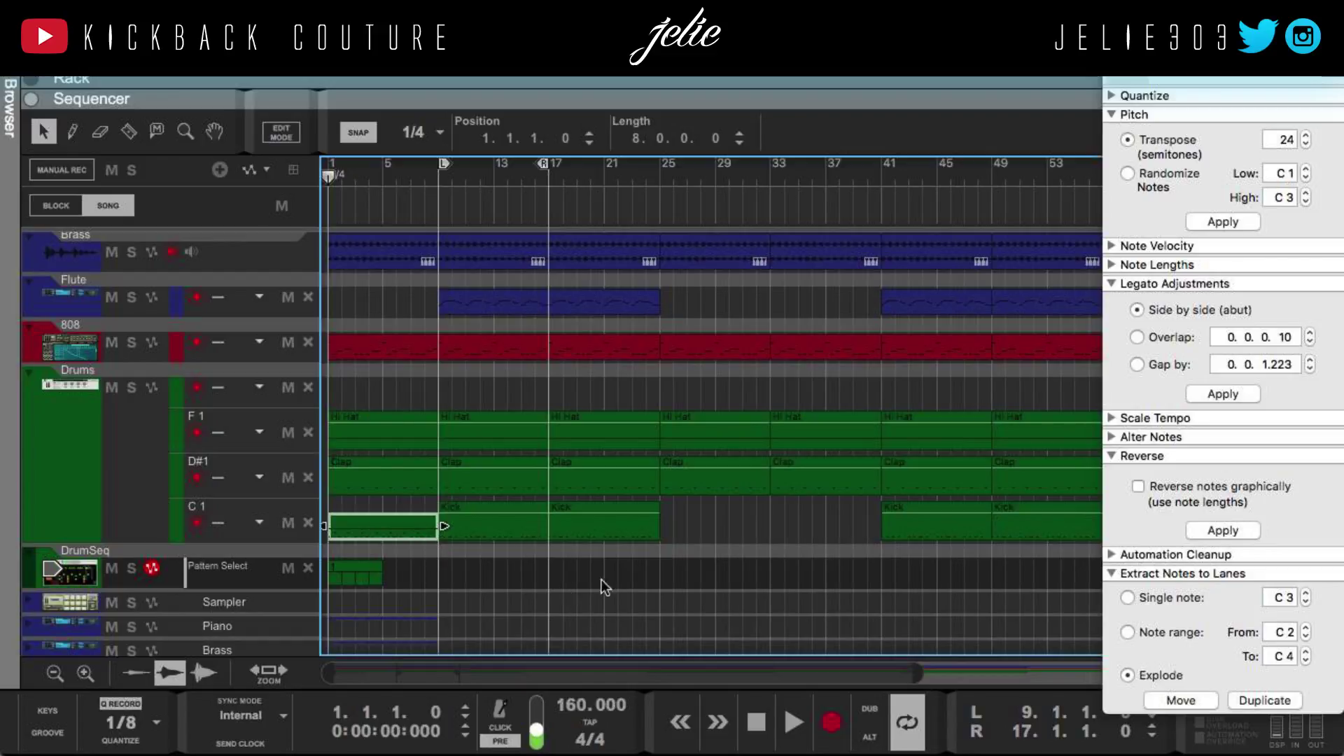
pyautogui.click(1167, 702)
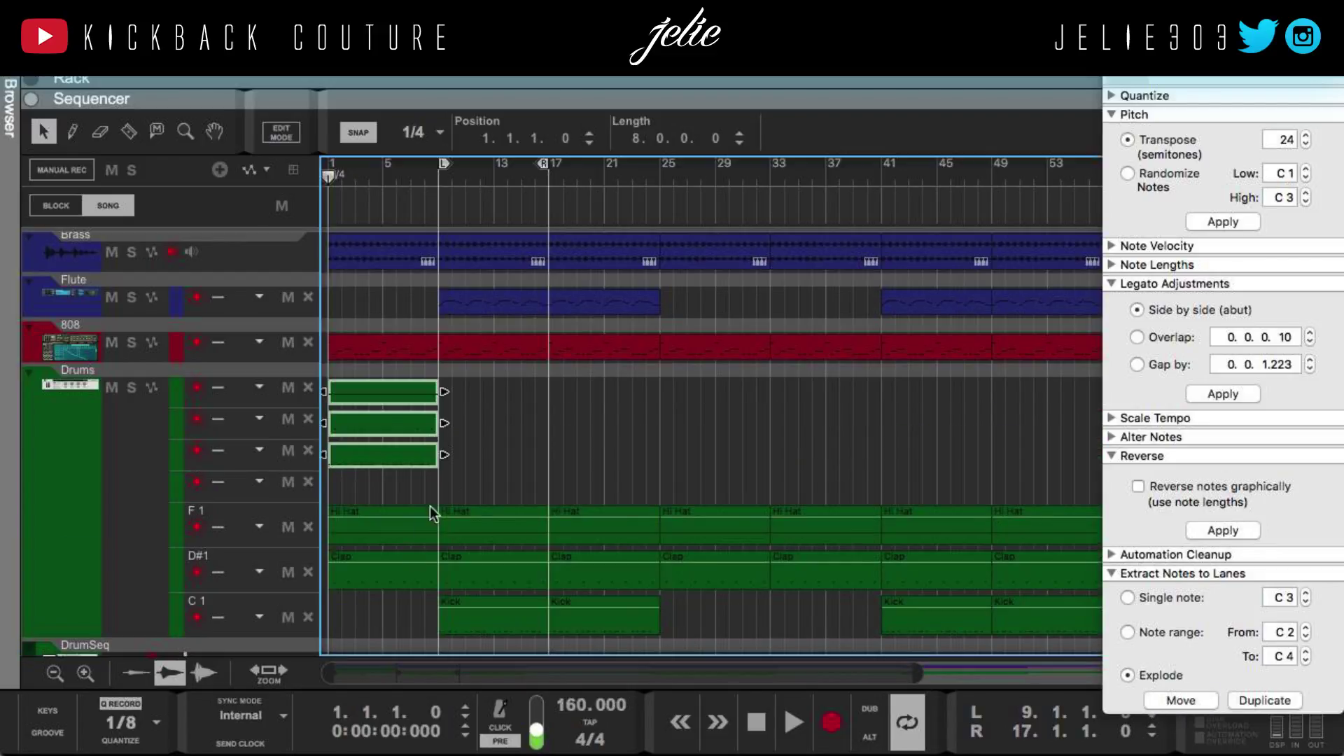
pyautogui.click(413, 397)
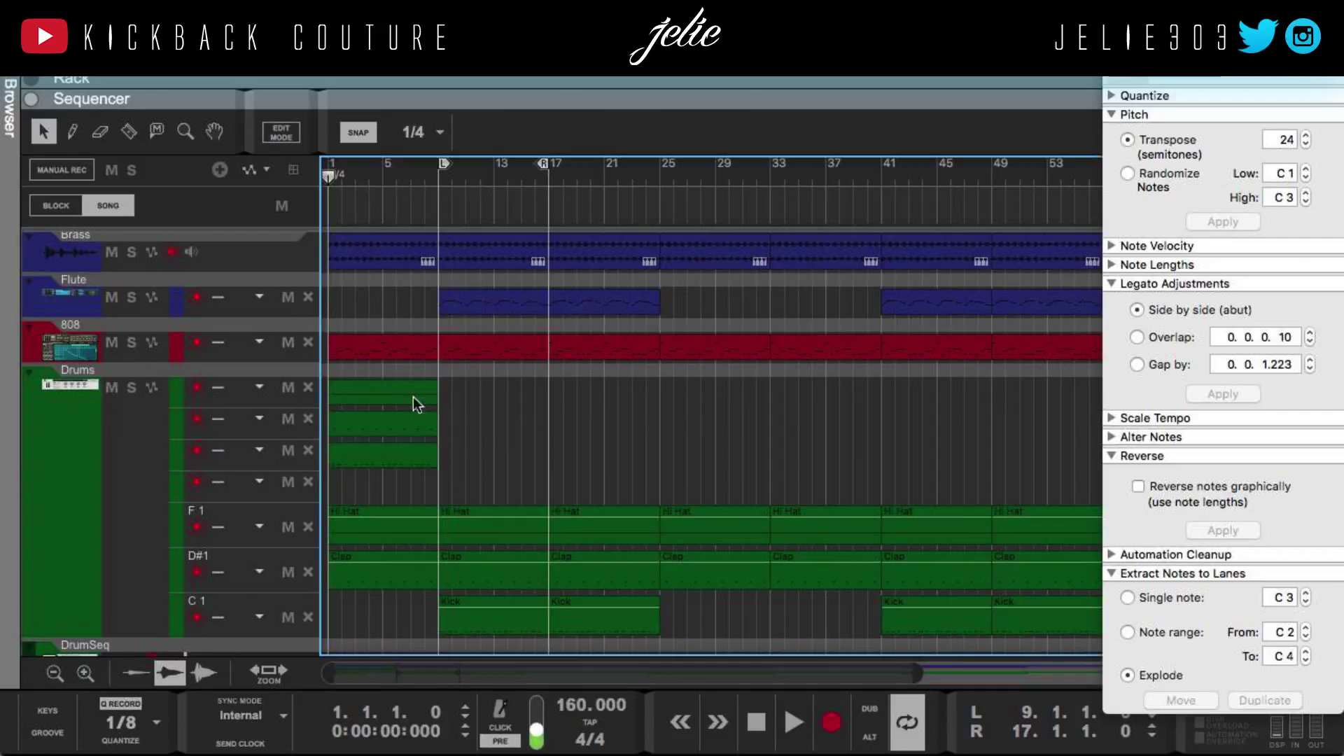
# Add a label to the extracted clip in the Drums track's top lane, clearing the trial text "gfh"
pyautogui.rightClick(392, 392)
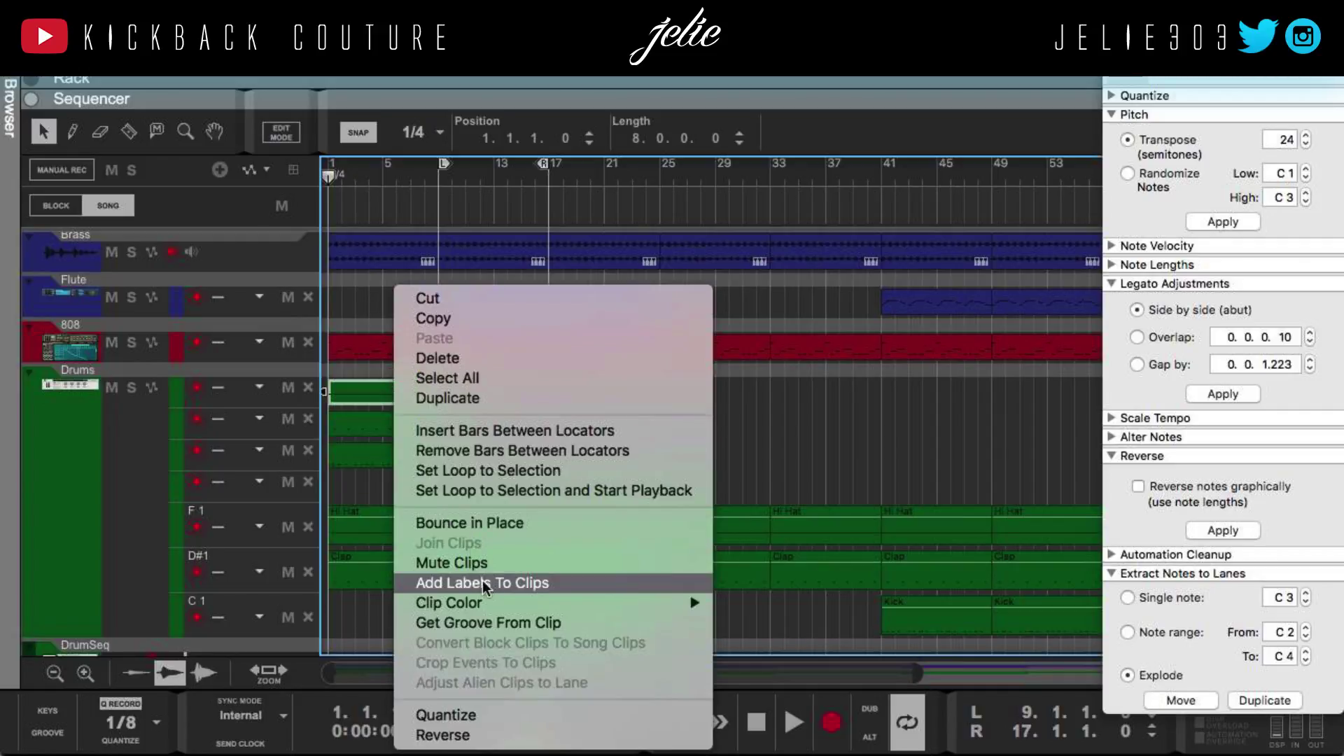
pyautogui.click(488, 585)
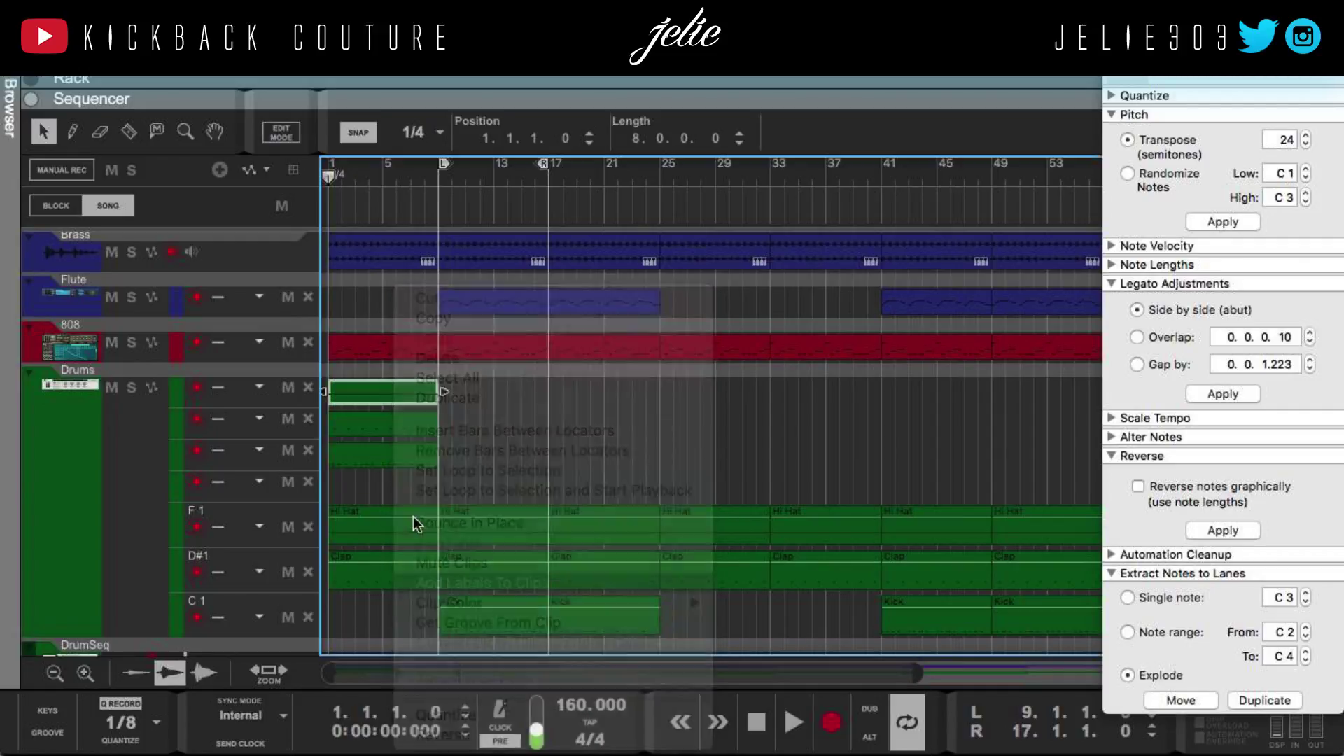
pyautogui.write('gfhd')
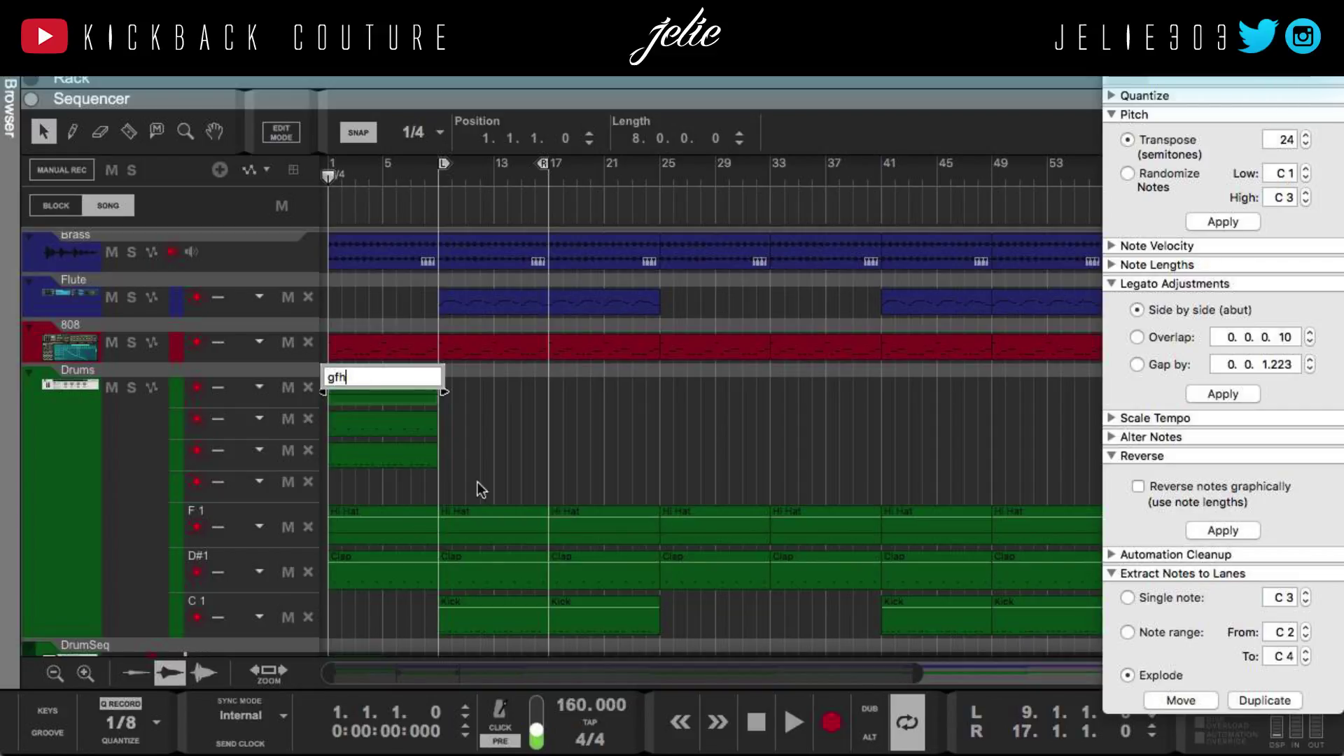
pyautogui.press('BackSpace')
pyautogui.press('BackSpace')
pyautogui.press('BackSpace')
pyautogui.press('Return')
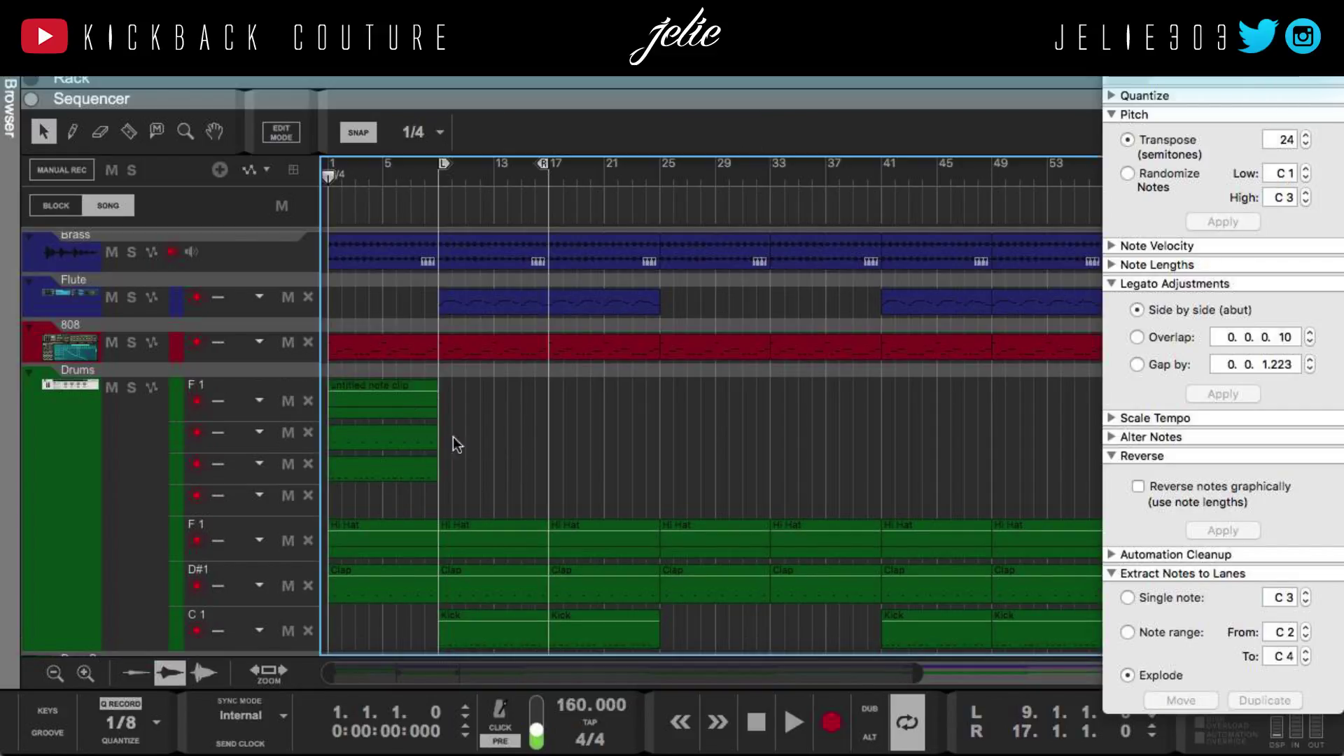
# Open the extracted clip in the Drums track's second lane, examine its notes and close the clip editor
pyautogui.scroll(-1, 417, 458)
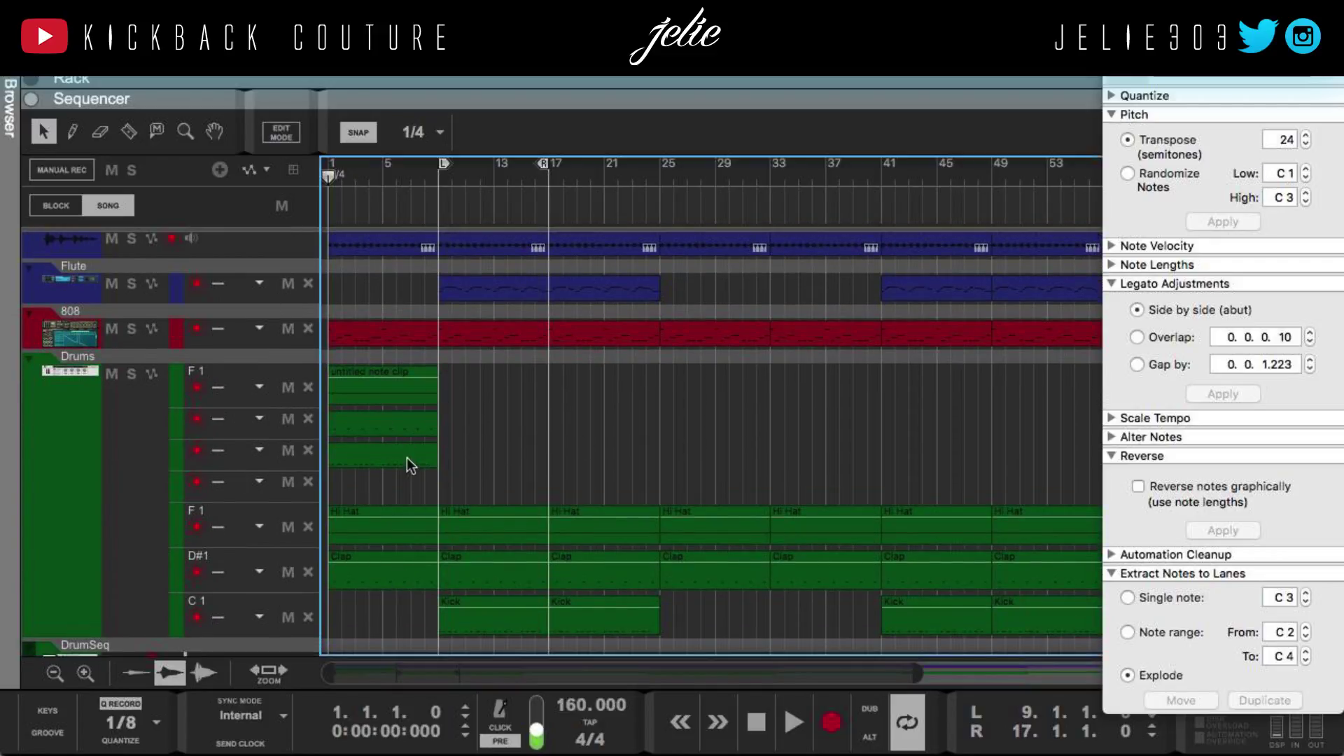
pyautogui.doubleClick(375, 428)
pyautogui.scroll(-2, 404, 511)
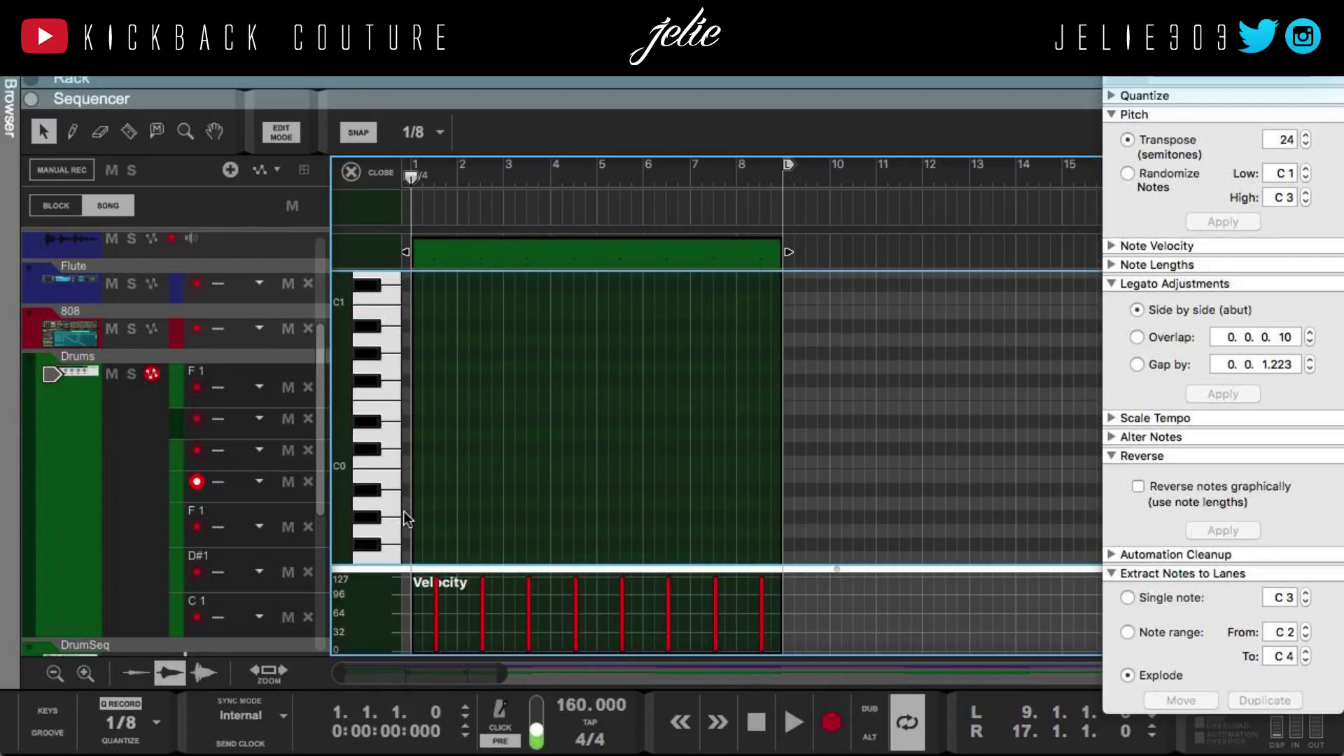
pyautogui.scroll(4, 378, 434)
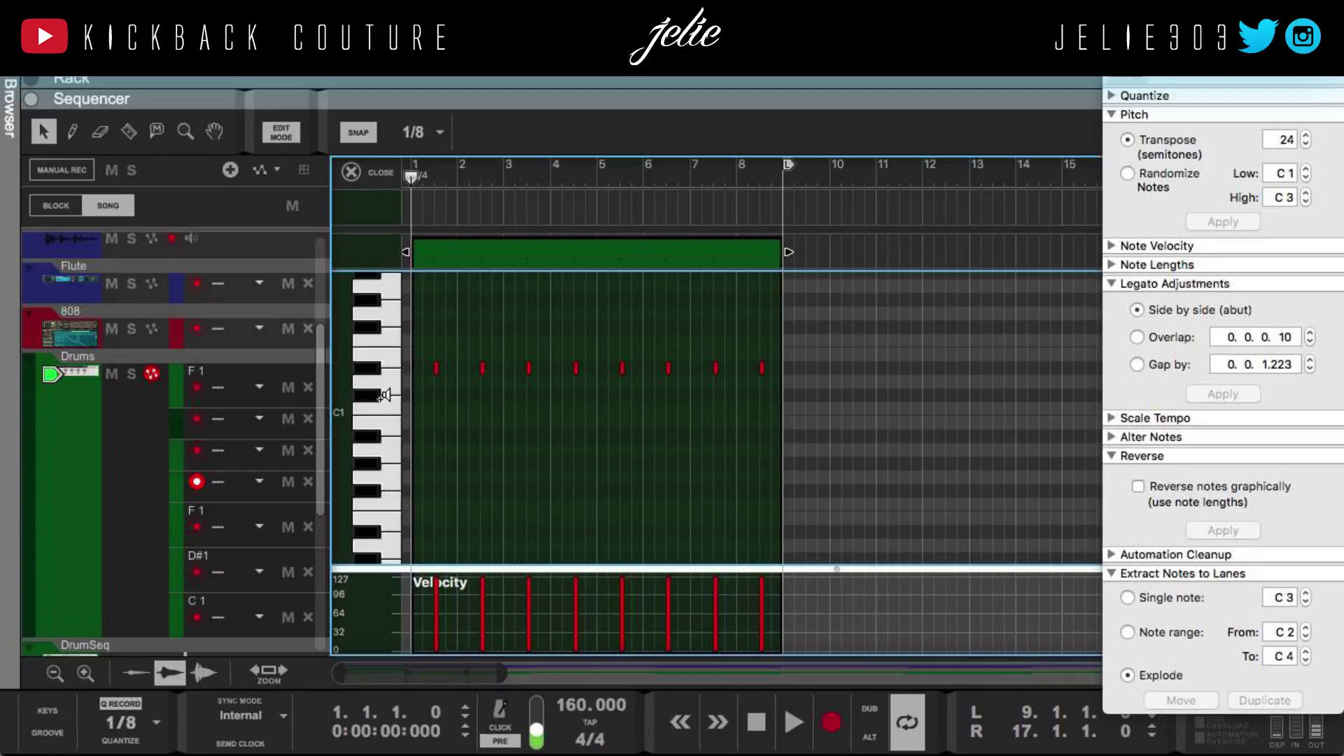
pyautogui.click(351, 172)
pyautogui.doubleClick(419, 429)
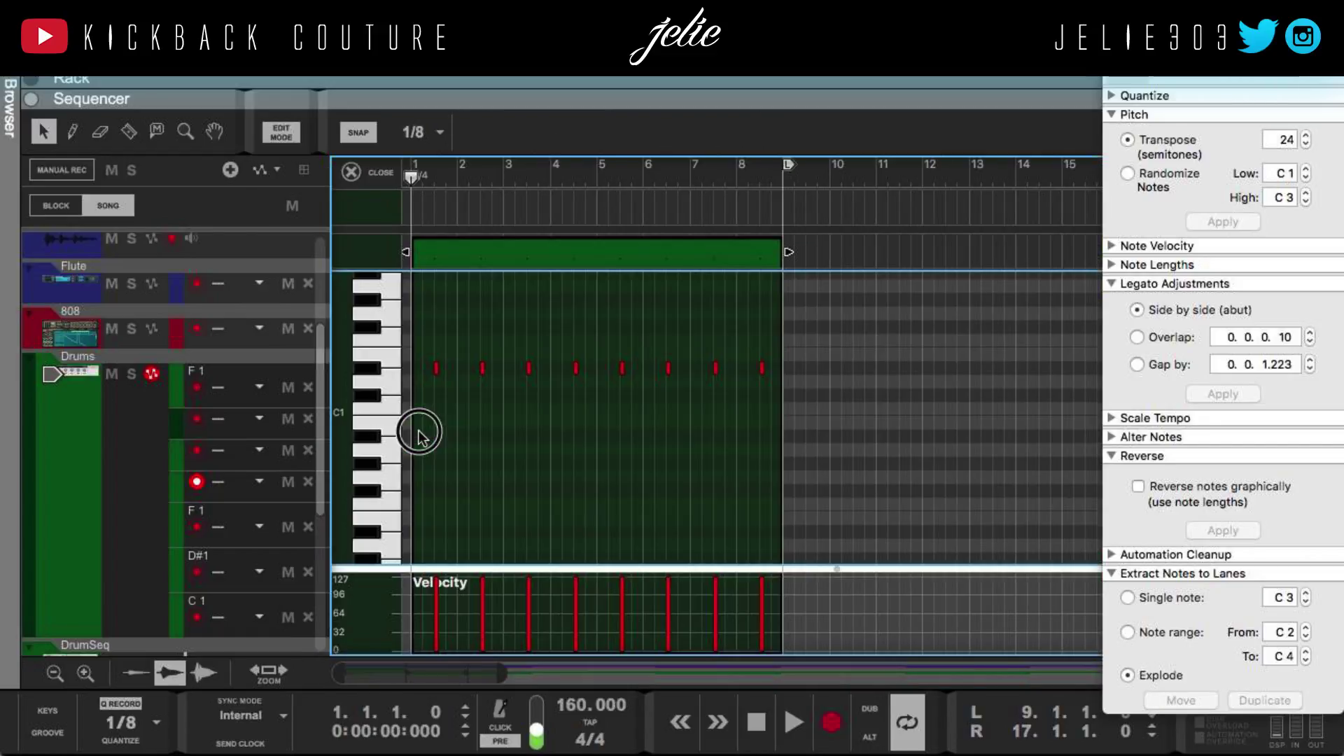
pyautogui.click(381, 364)
pyautogui.press('super+e')
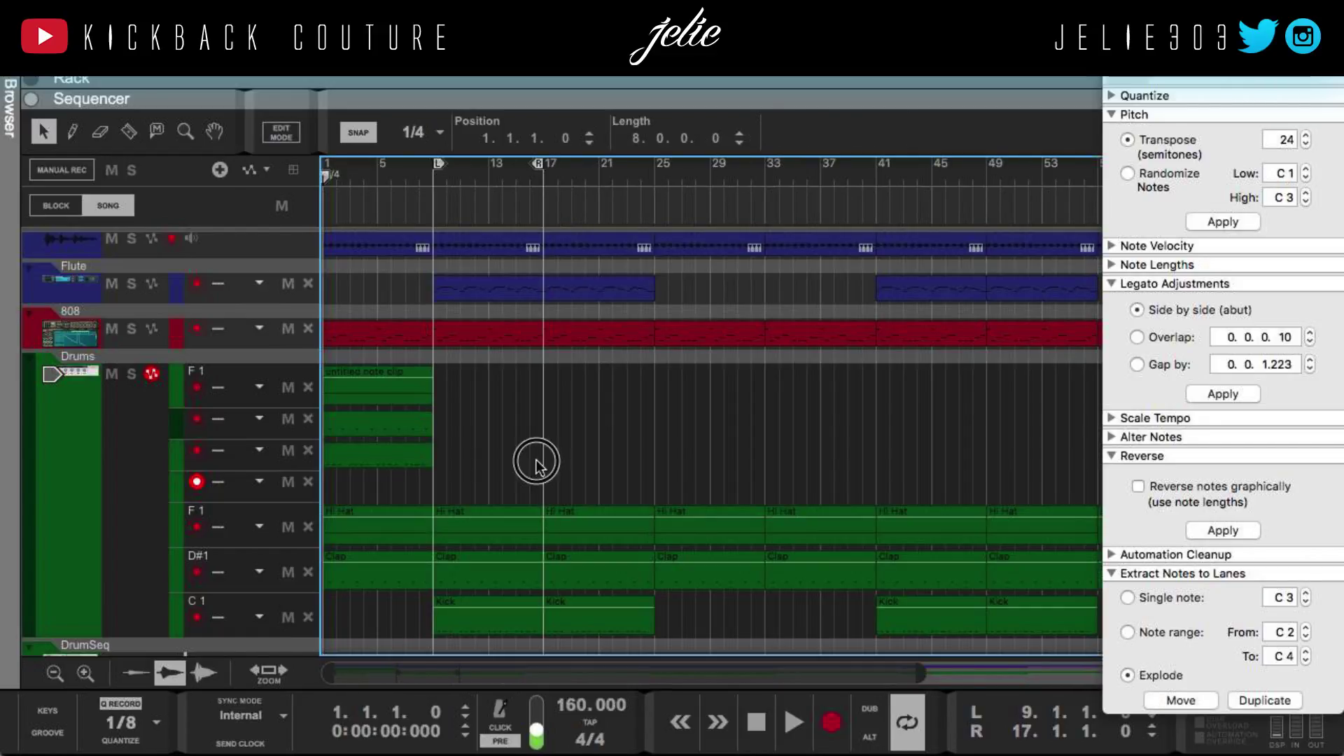
# Undo the drum clip's label, note extraction and move, the unmuting, and the sending of the pattern to the Drums track
pyautogui.click(444, 414)
pyautogui.moveTo(444, 414); pyautogui.dragTo(455, 446)
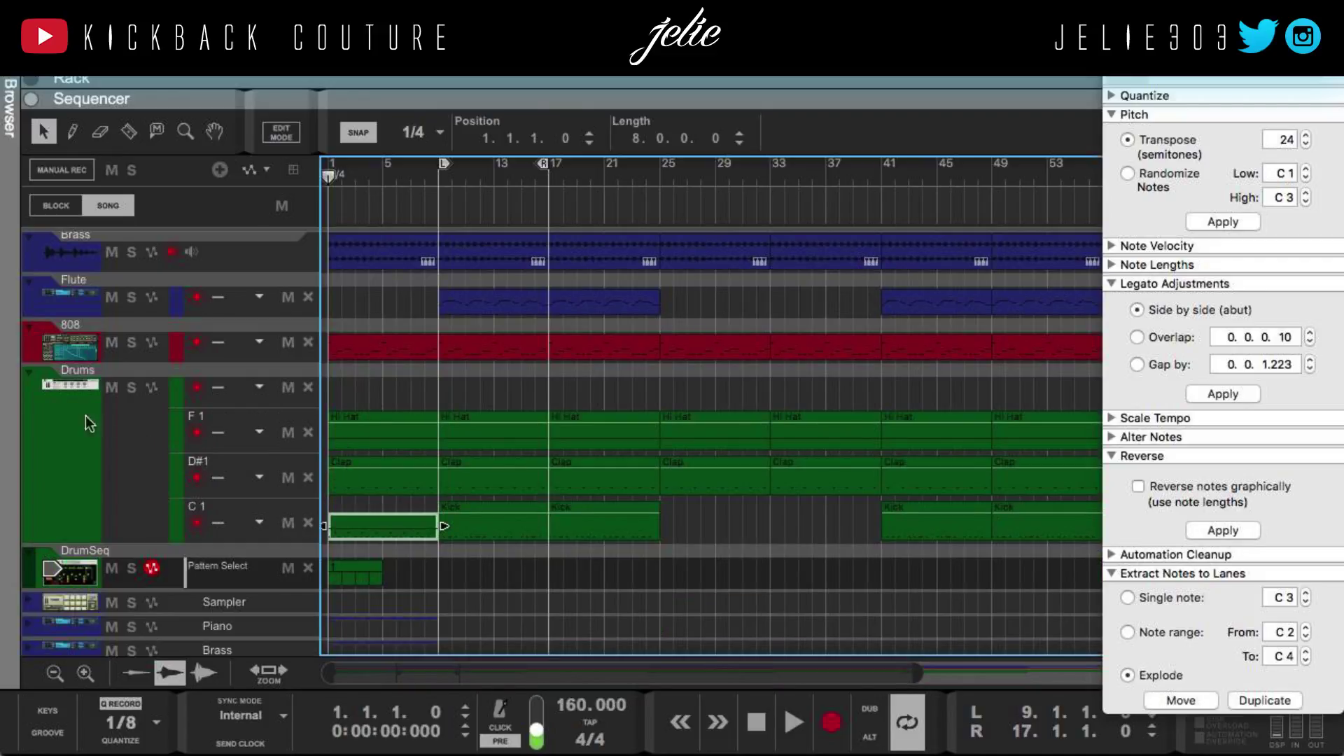
pyautogui.click(72, 392)
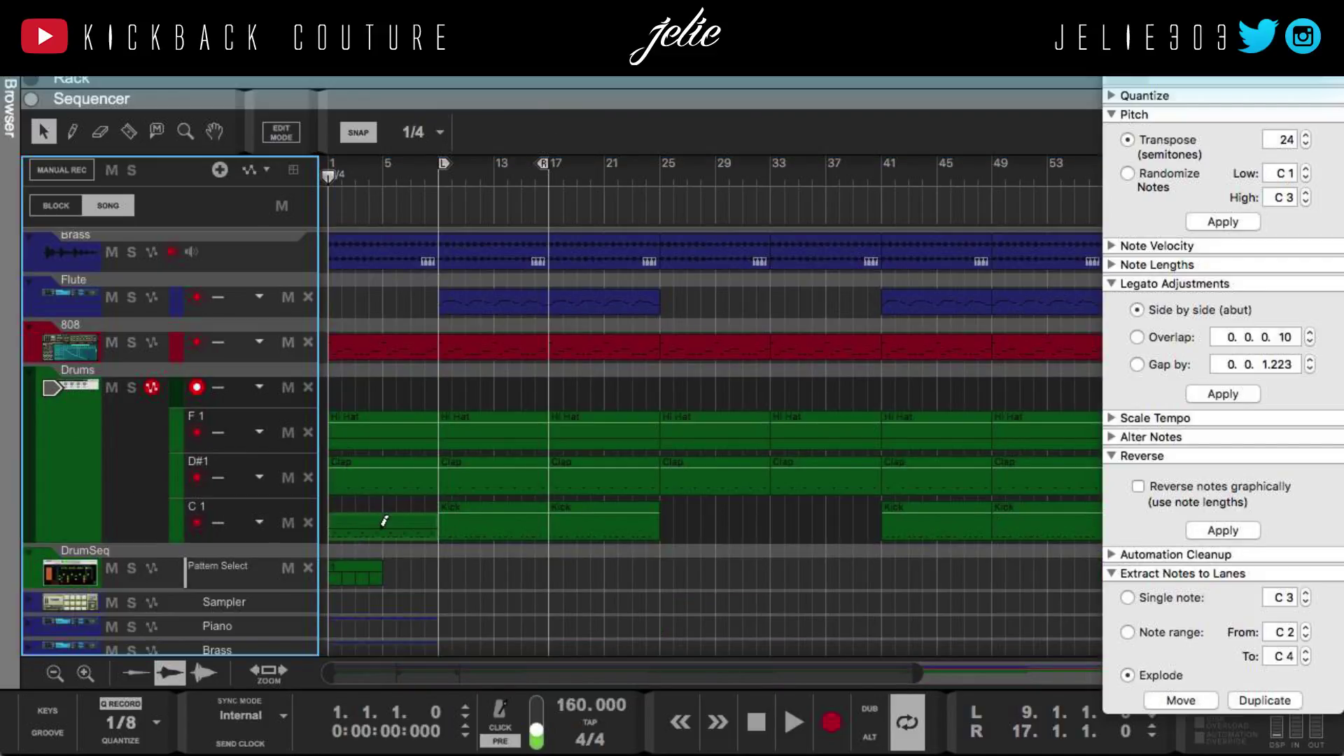
pyautogui.press('super+z')
pyautogui.press('super+z')
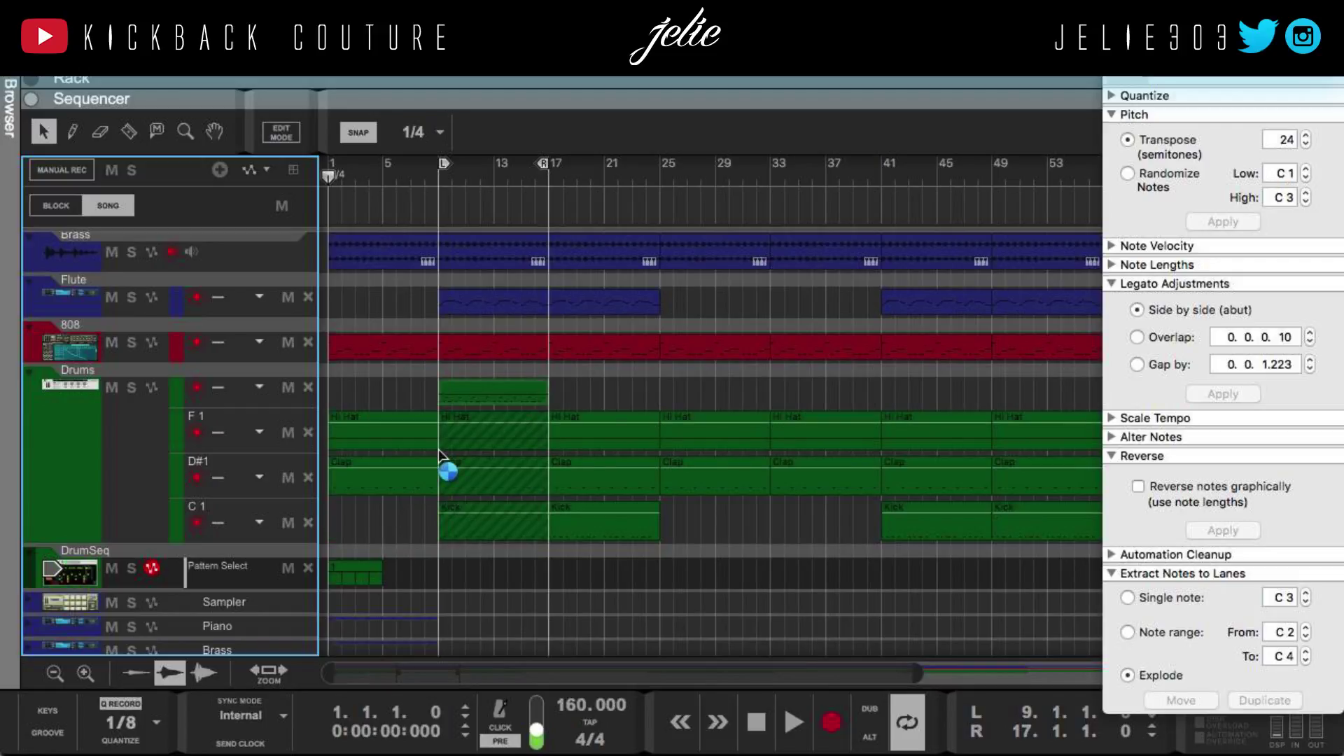
pyautogui.scroll(2, 440, 448)
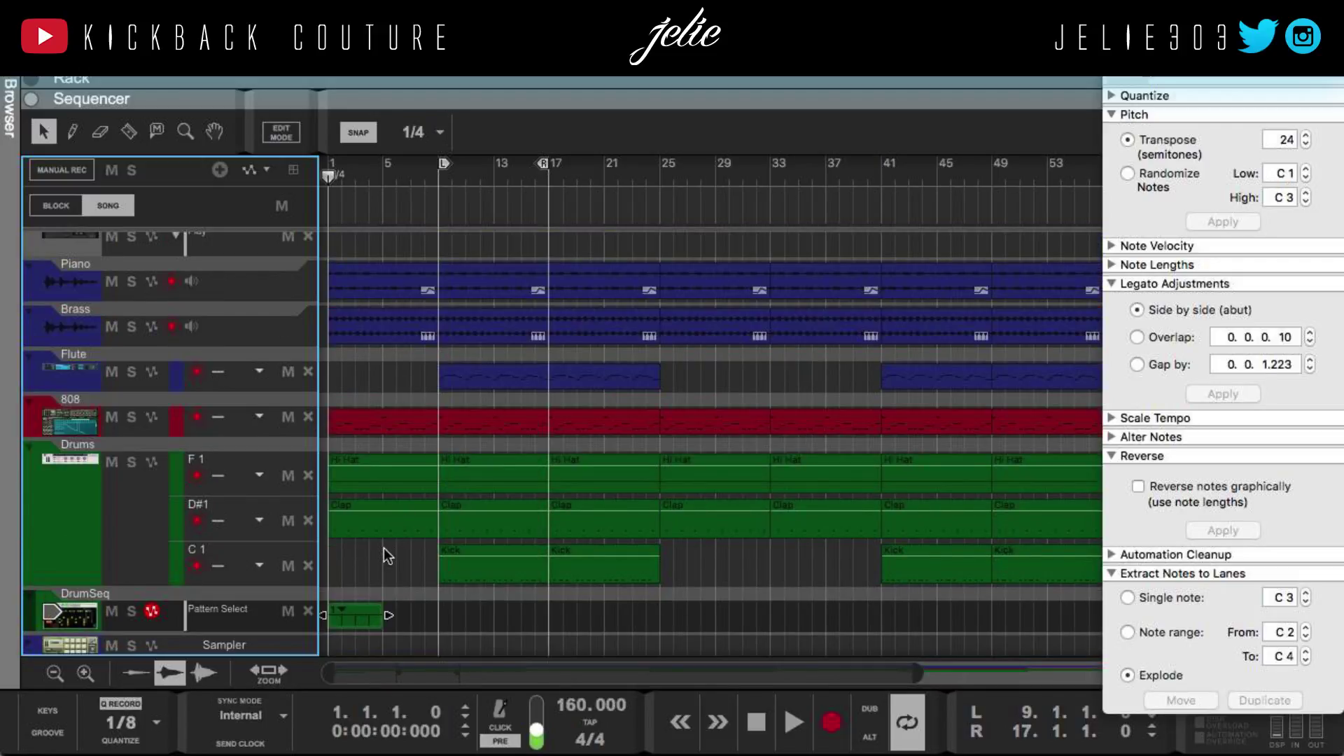
pyautogui.click(403, 564)
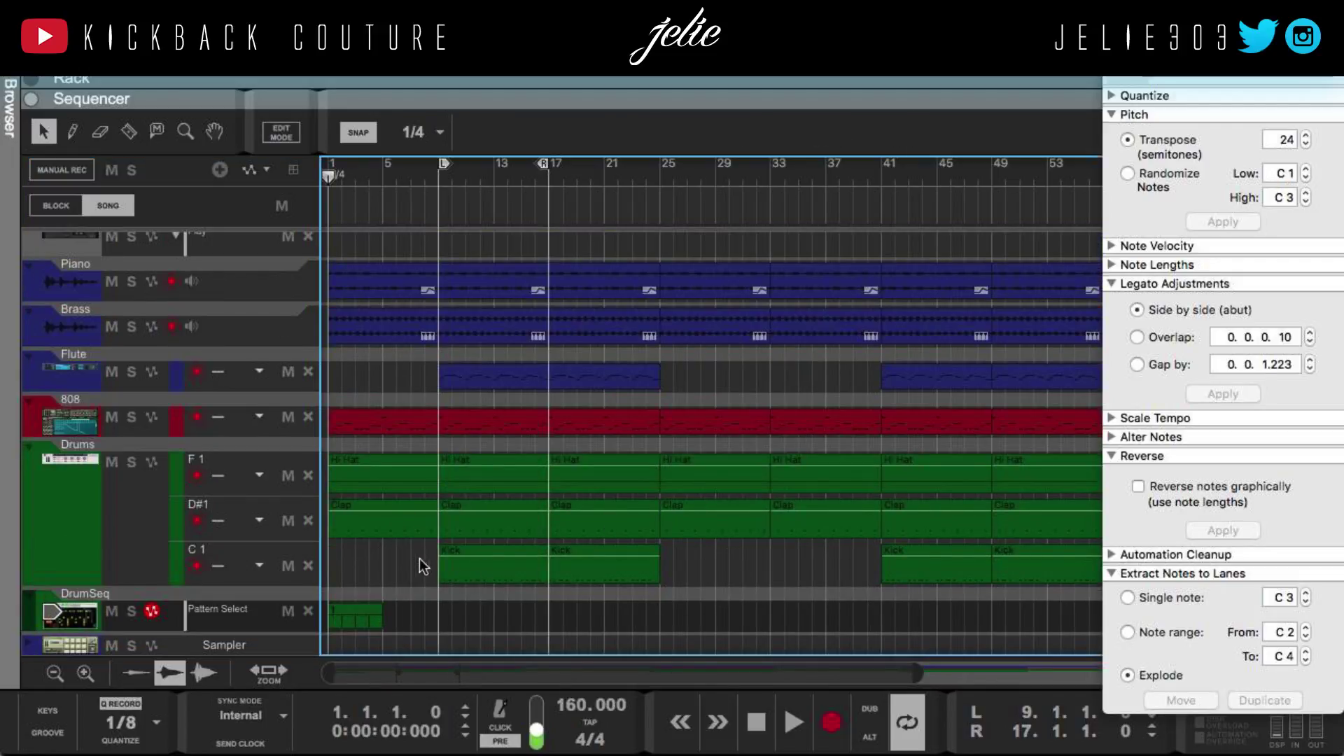
# Open the Drums track's Clap clip at bar 9 for a look at its notes and close the editor
pyautogui.doubleClick(467, 535)
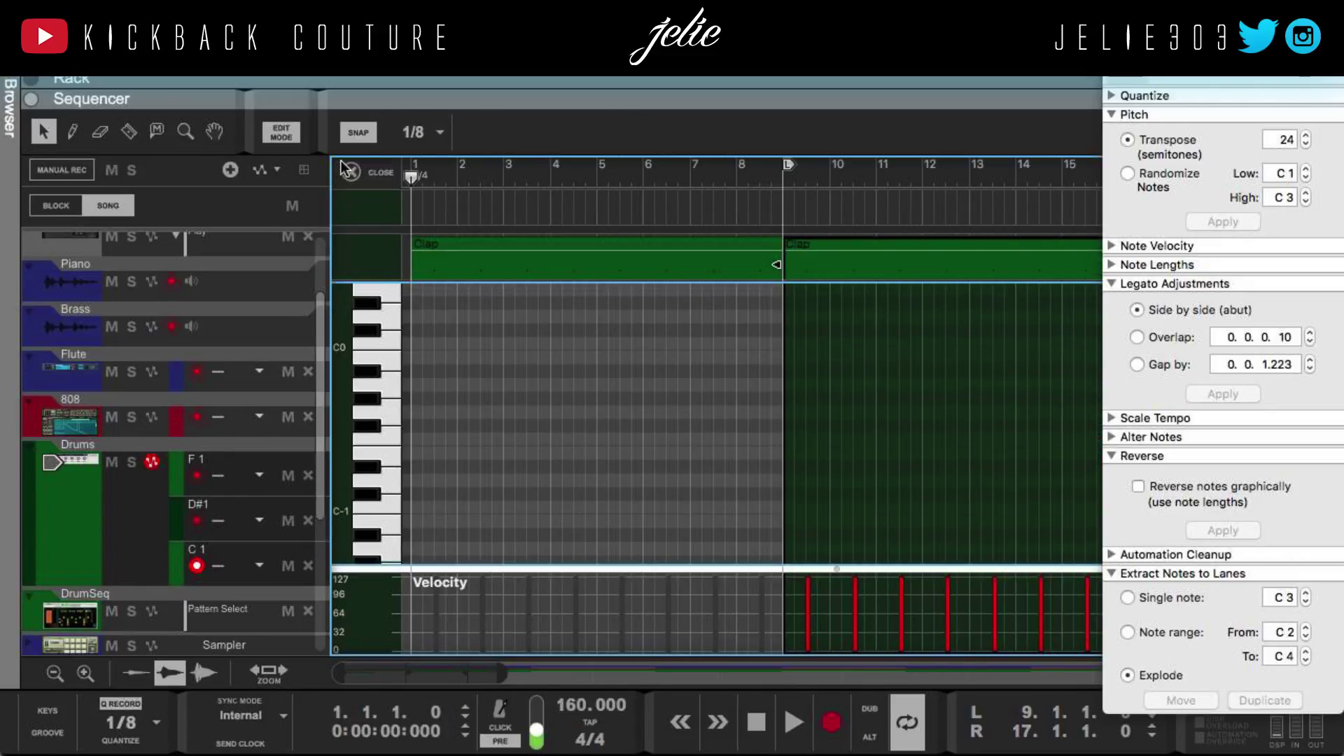
pyautogui.click(344, 172)
pyautogui.scroll(-2, 387, 420)
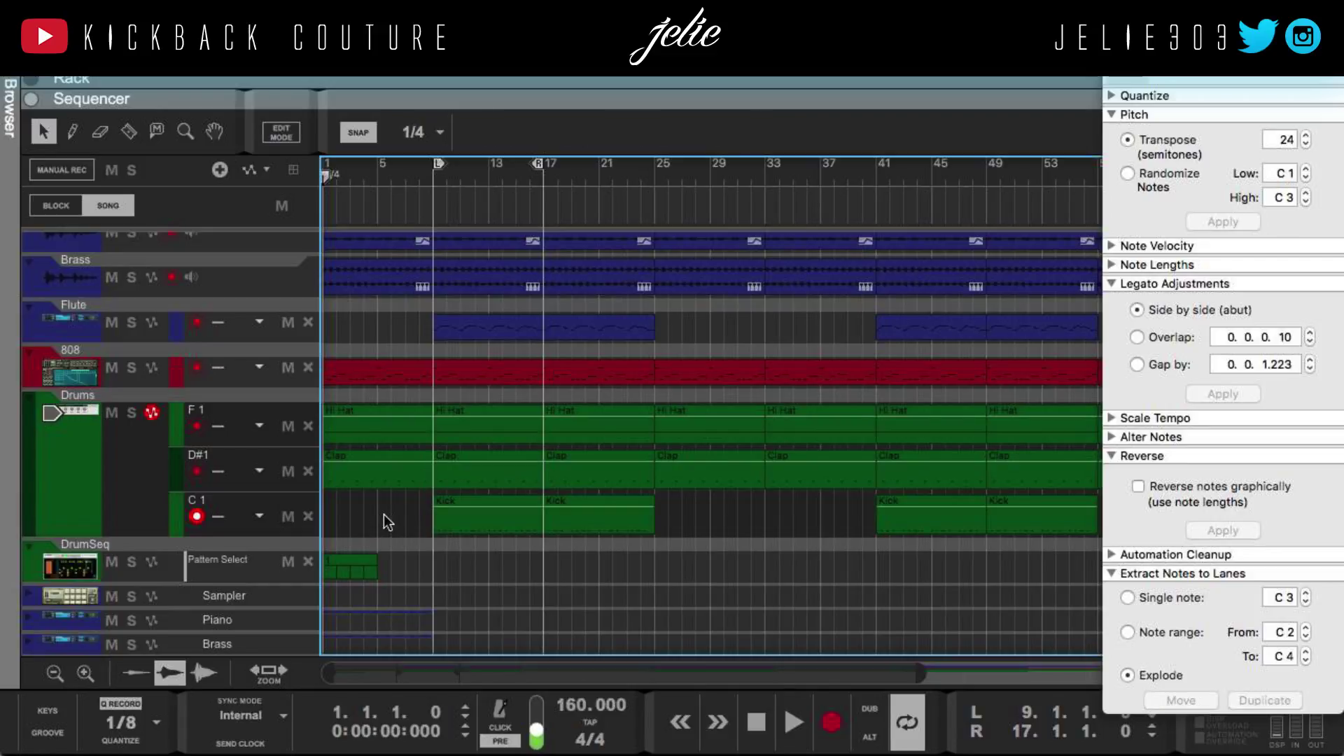
pyautogui.scroll(1, 308, 554)
# Bypass all players on the drum device that holds the Drum Sequencer and play the song from bar 1
pyautogui.click(358, 576)
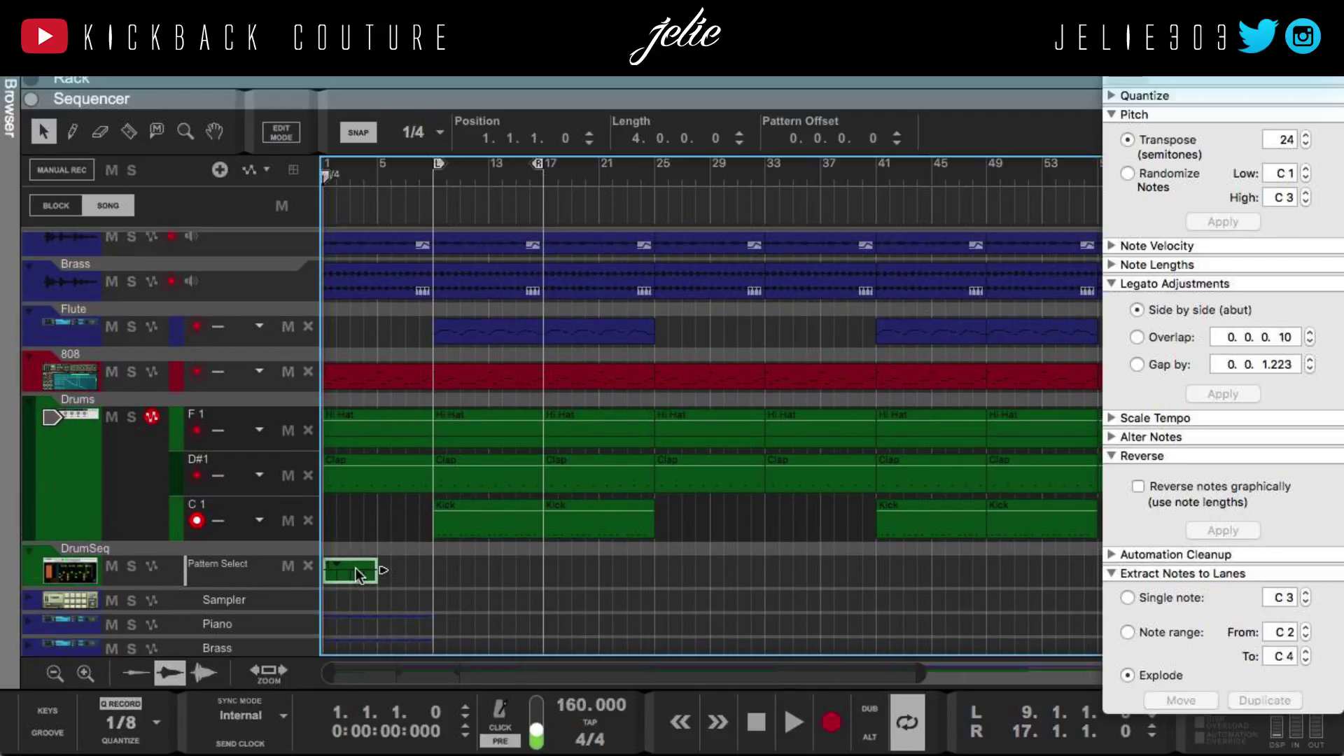
pyautogui.click(360, 90)
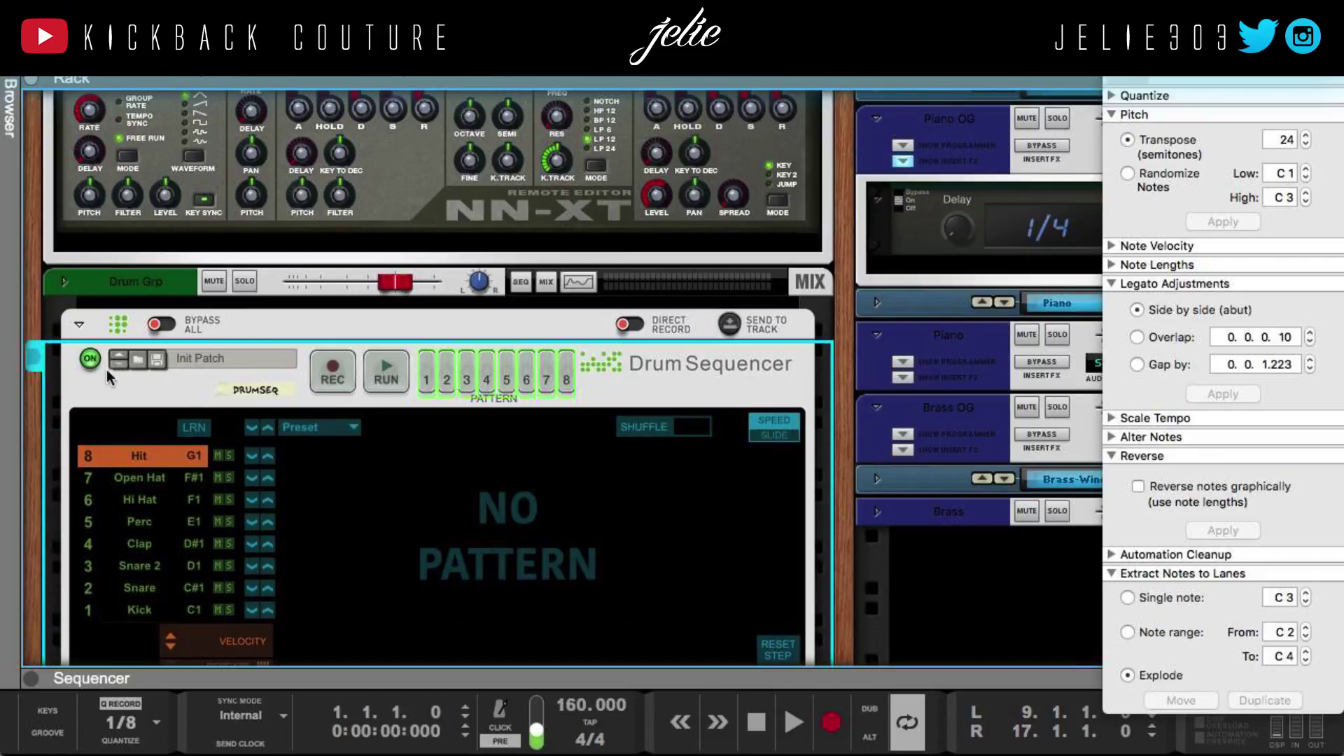
pyautogui.click(90, 359)
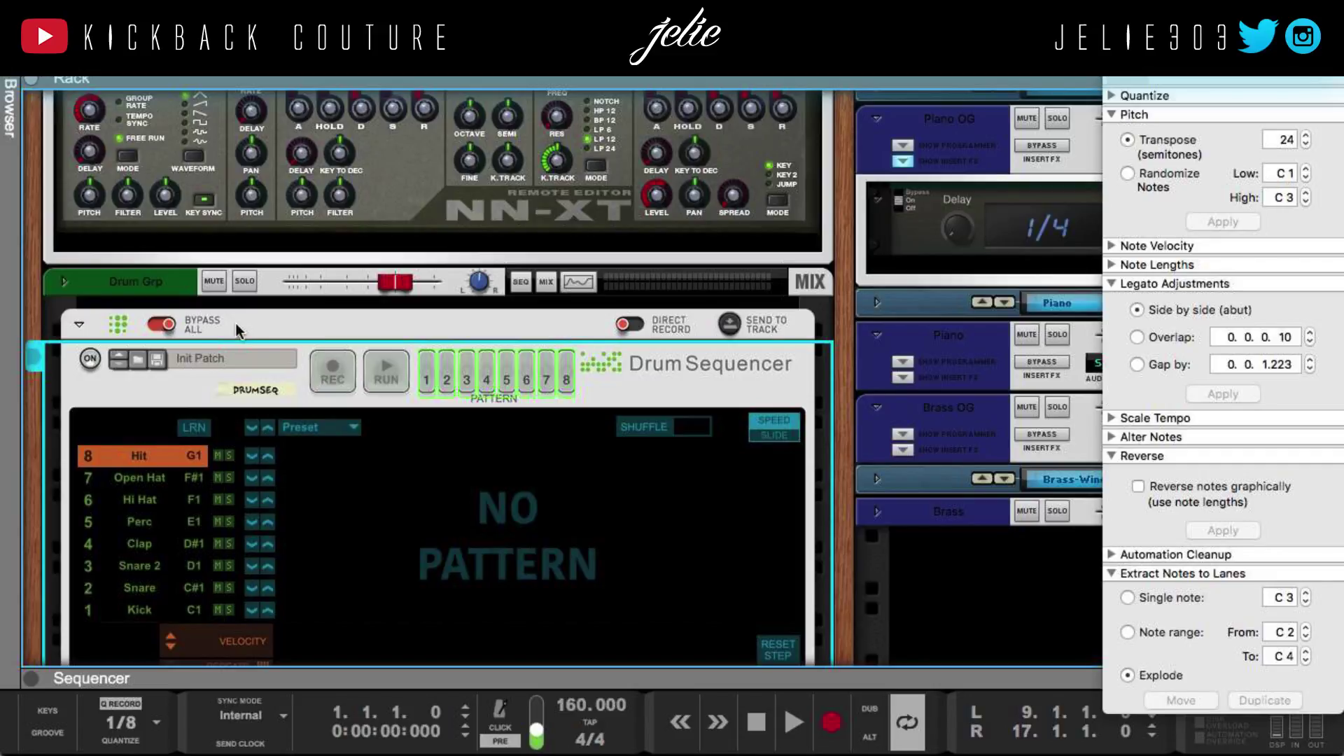
pyautogui.press('space')
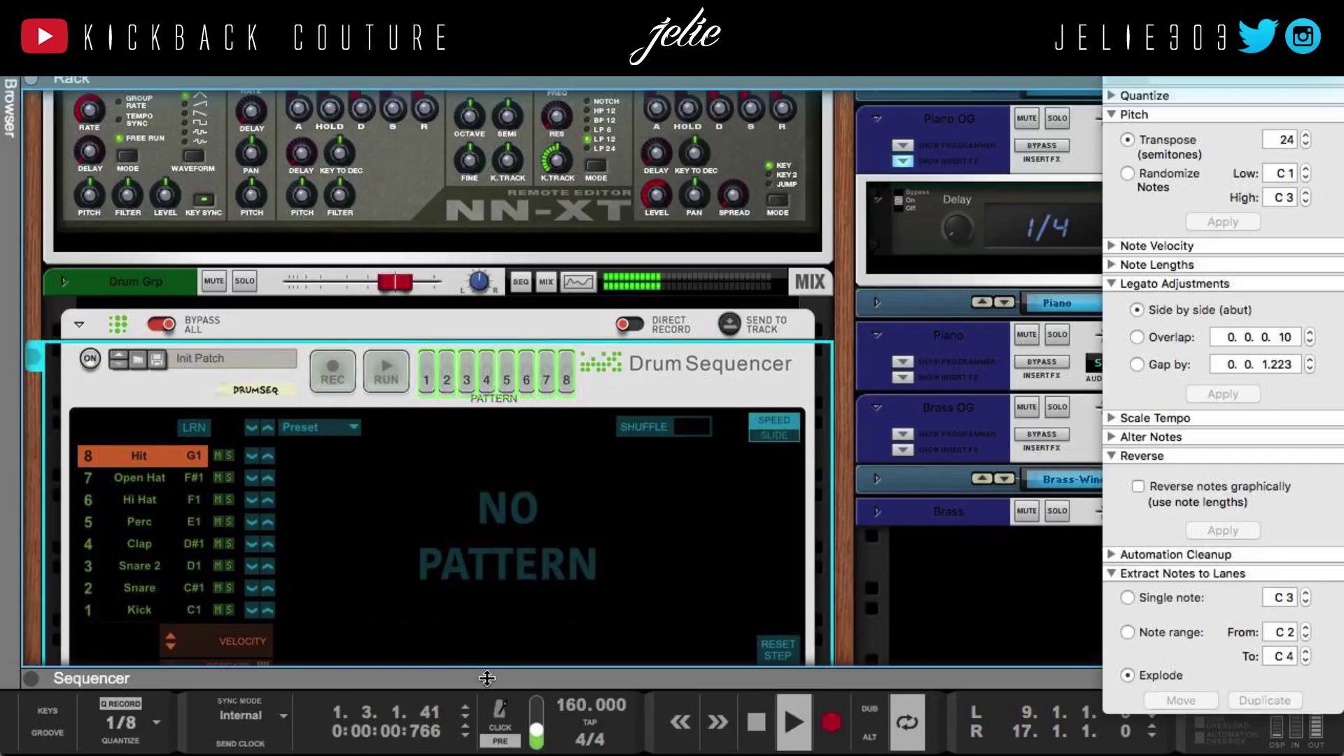
# Close the tool window and hide the insert FX of the Piano OG and 808 channels in the rack
pyautogui.press('F8')
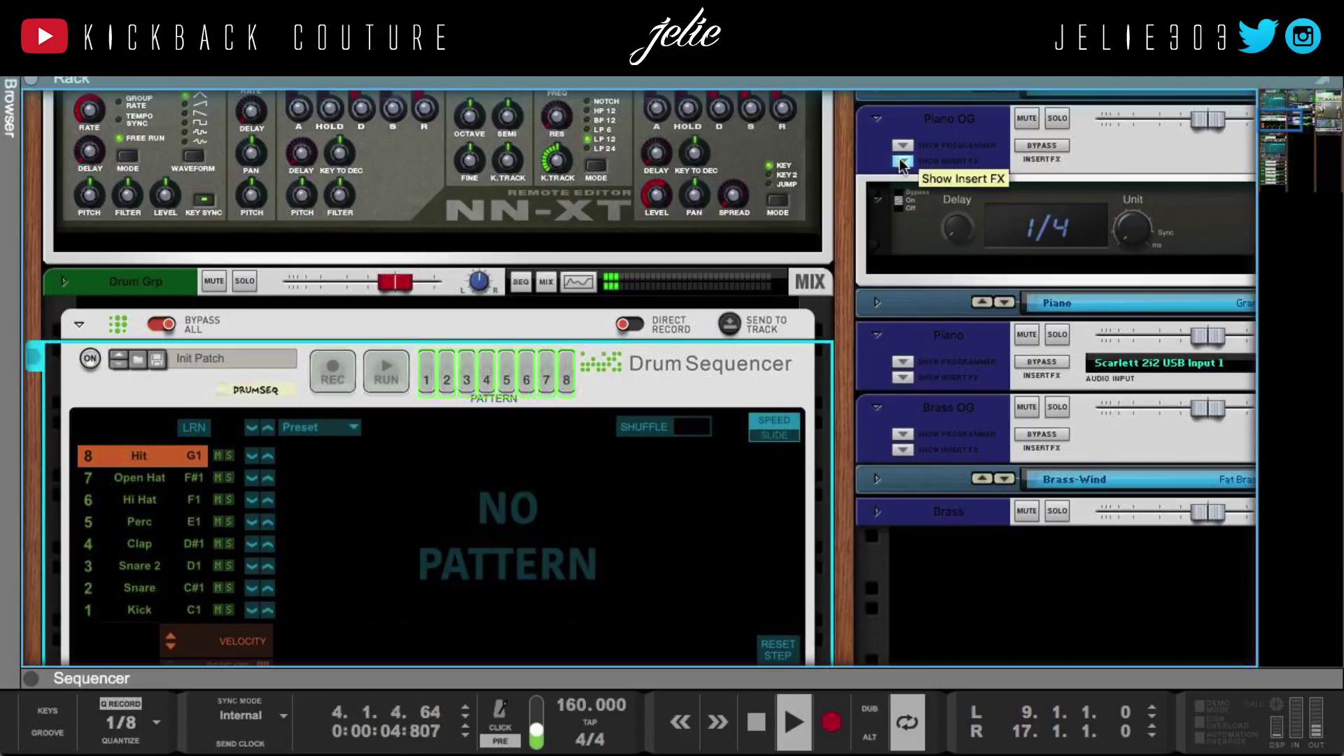
pyautogui.click(900, 163)
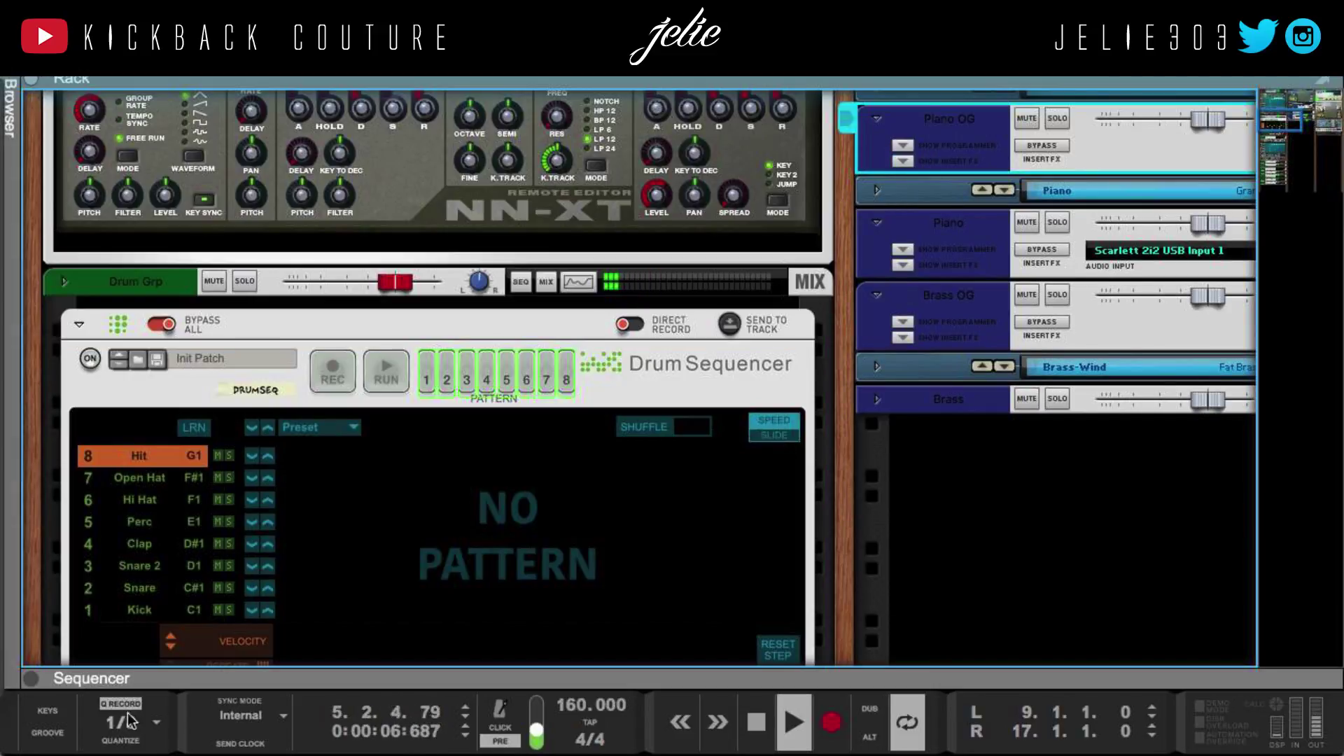
pyautogui.scroll(3, 696, 477)
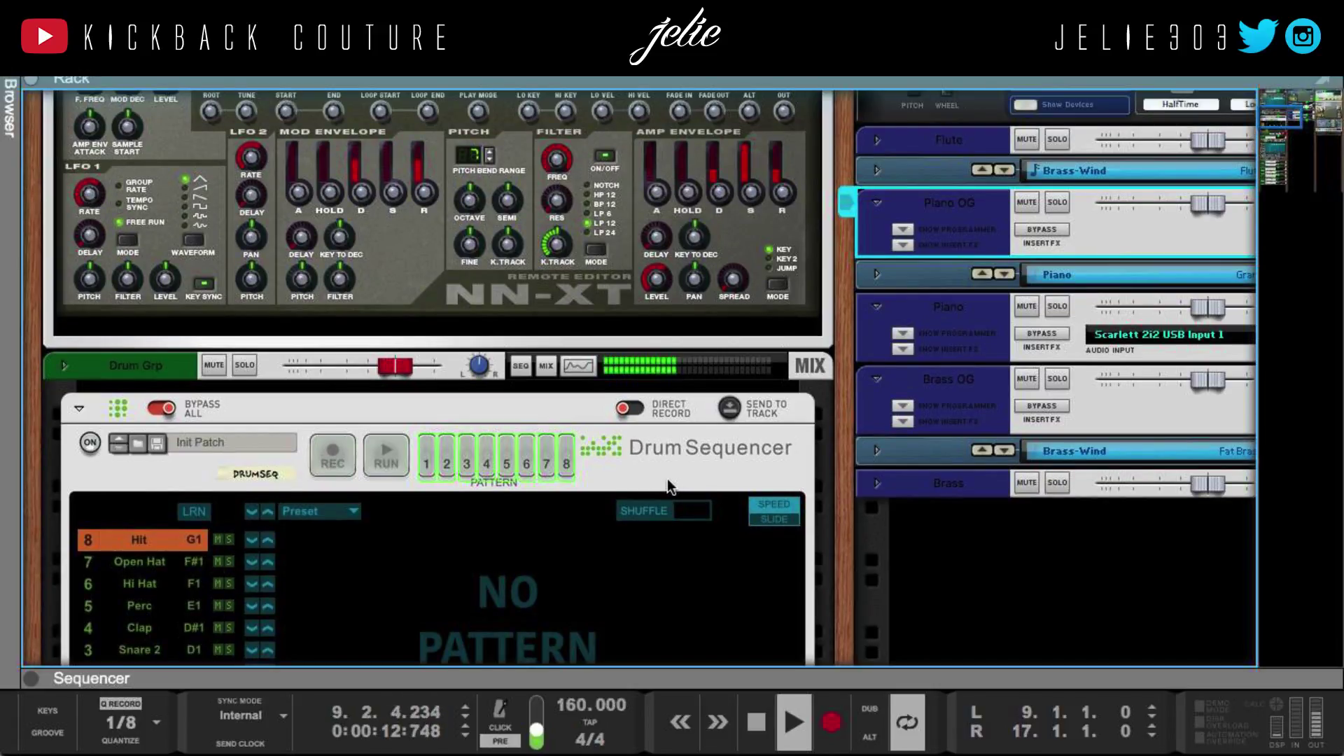
pyautogui.scroll(6, 640, 585)
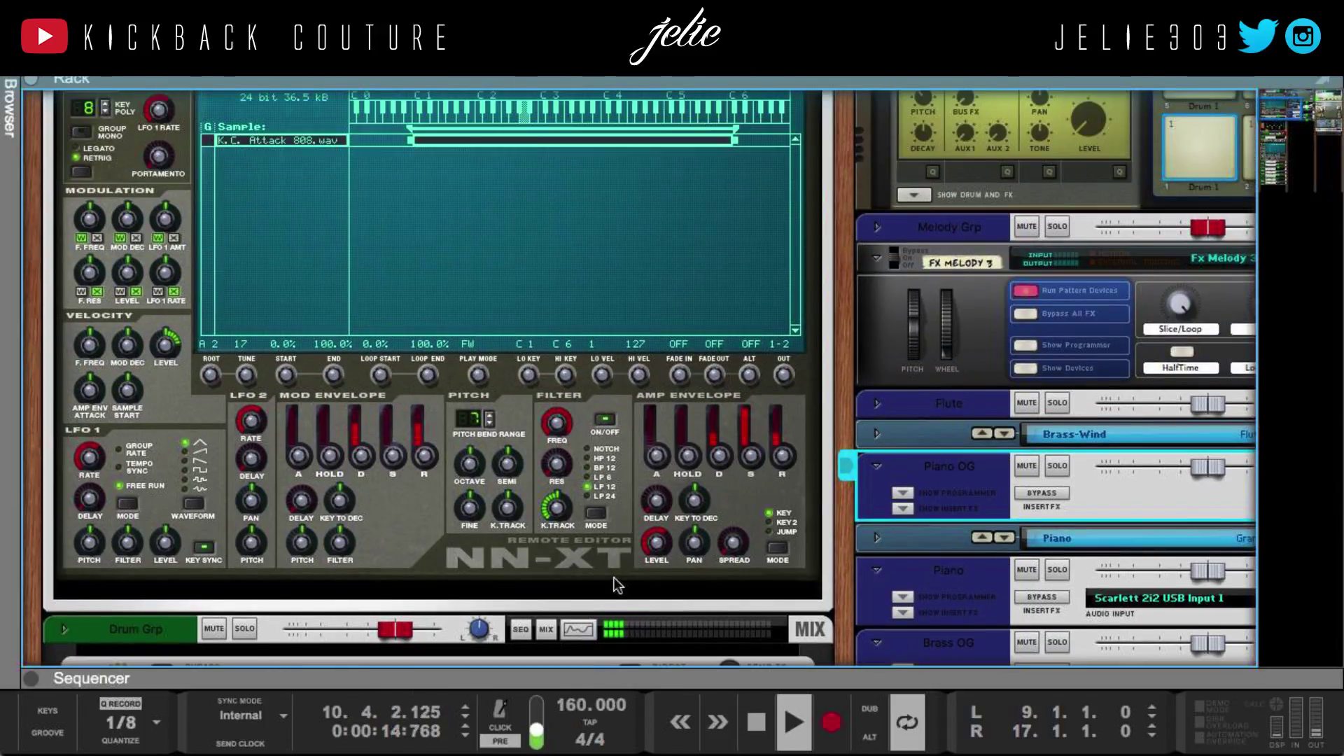
pyautogui.scroll(2, 34, 461)
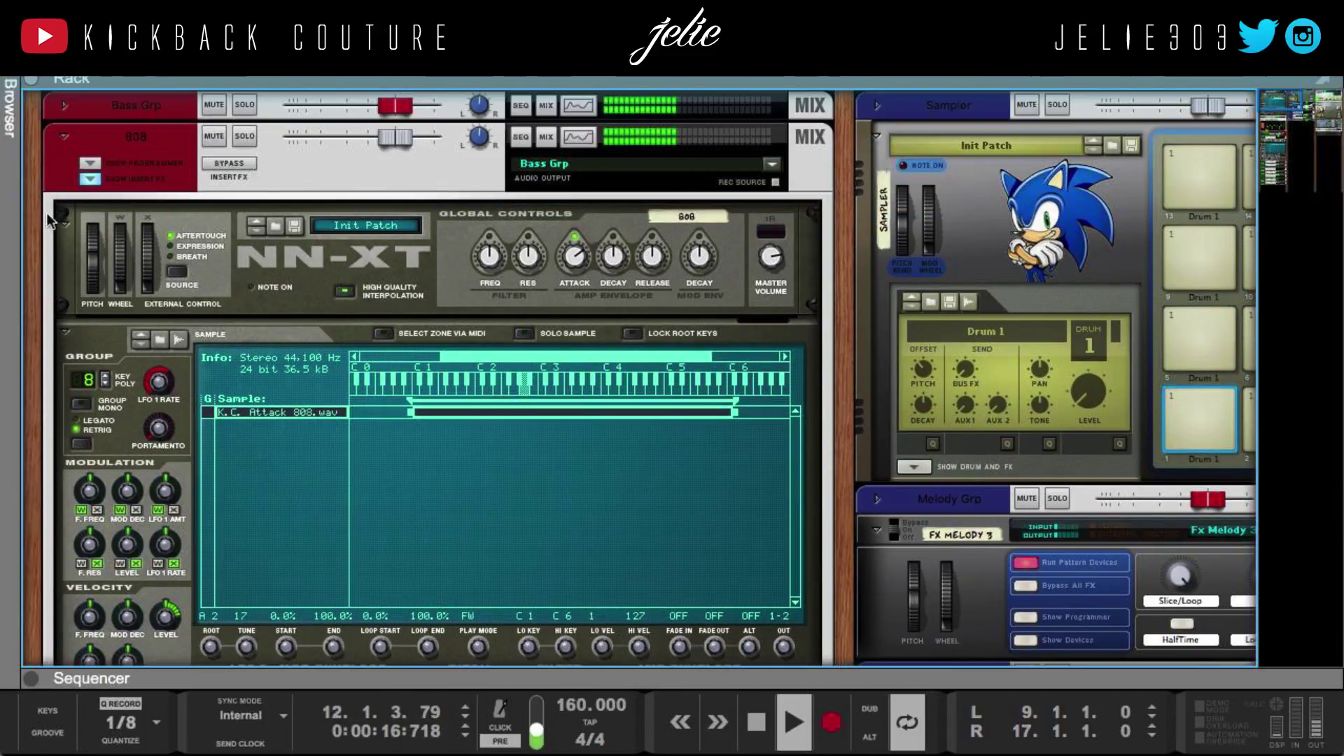
pyautogui.click(92, 179)
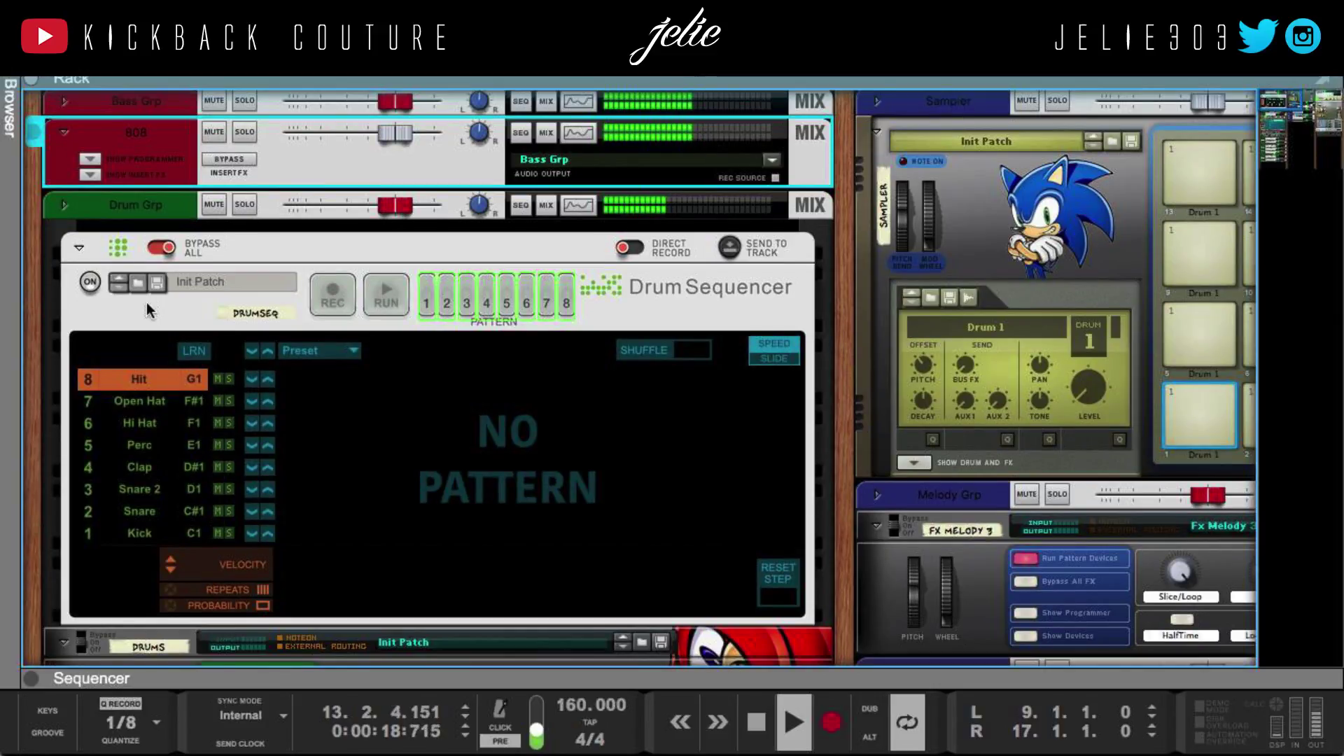
pyautogui.hscroll(10, 147, 300)
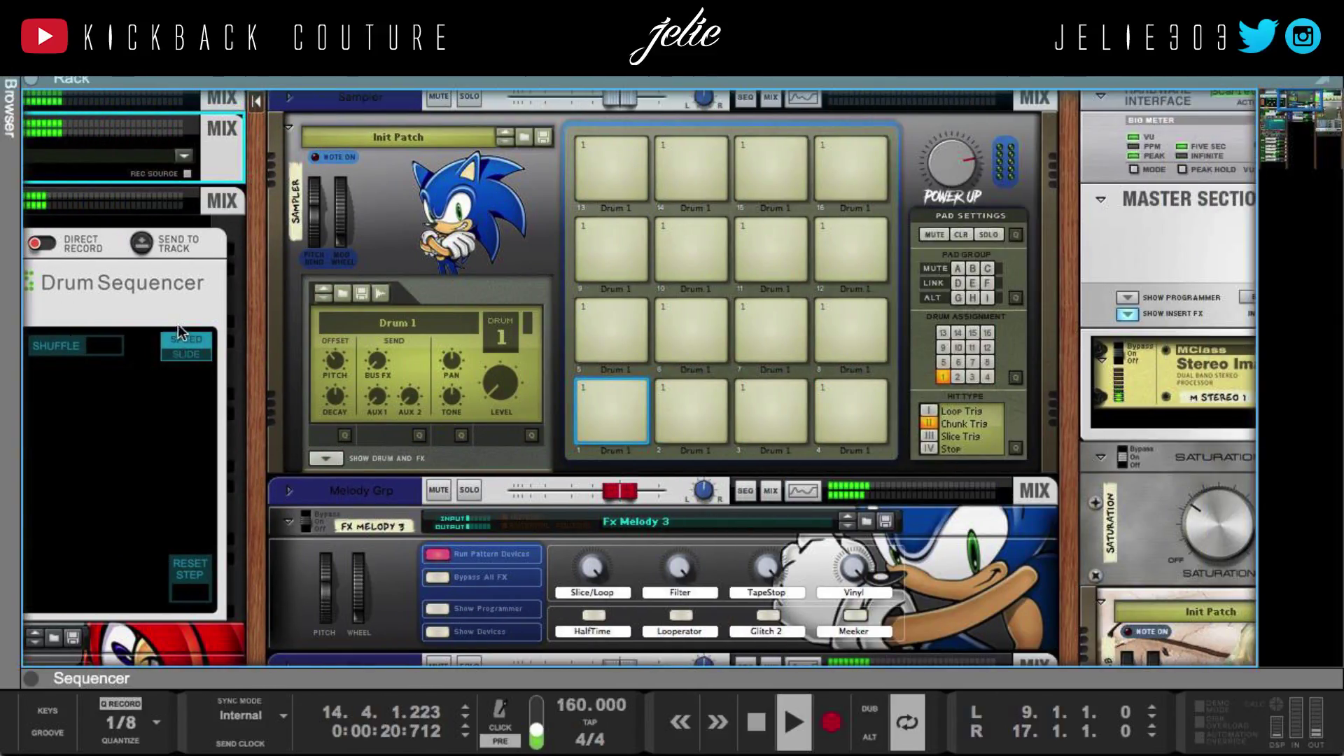
# Collapse the Kick channel's NN-XT sampler in the rack
pyautogui.scroll(-8, 179, 326)
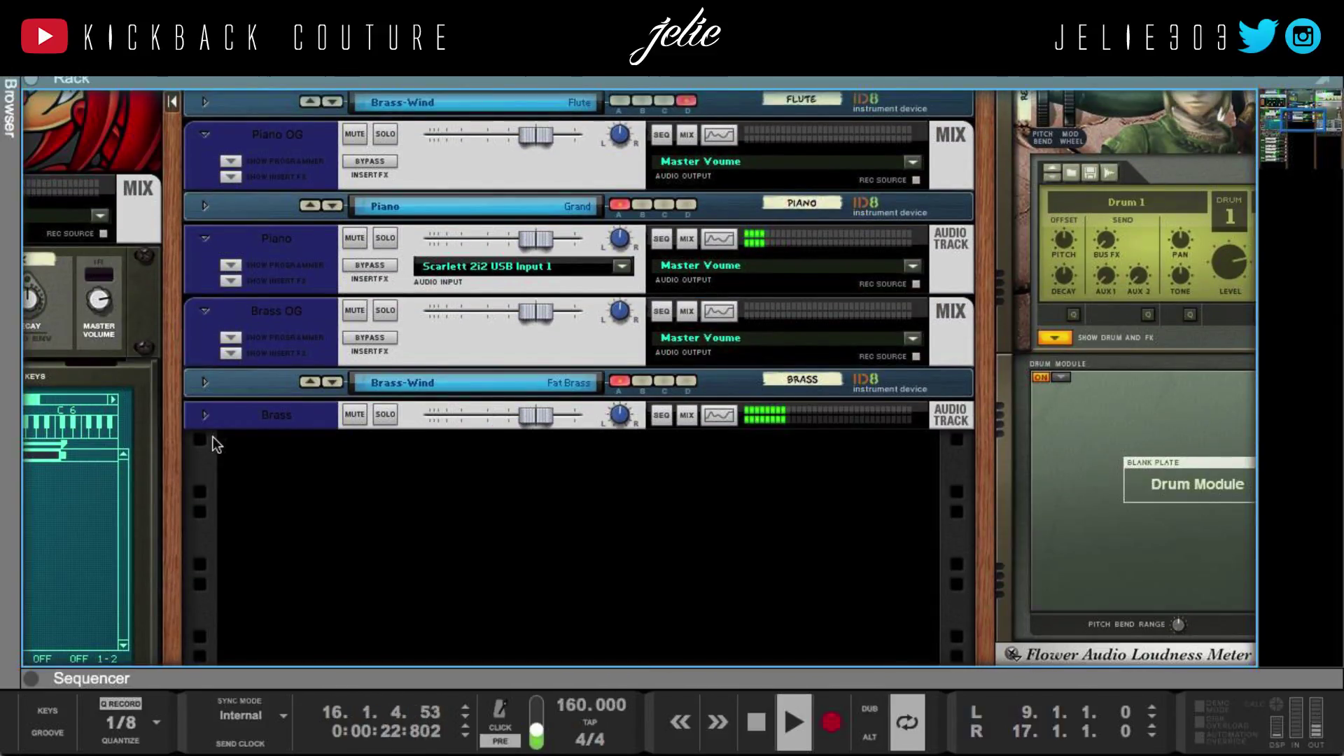
pyautogui.hscroll(-9, 213, 436)
pyautogui.hscroll(-1, 214, 442)
pyautogui.scroll(-7, 213, 434)
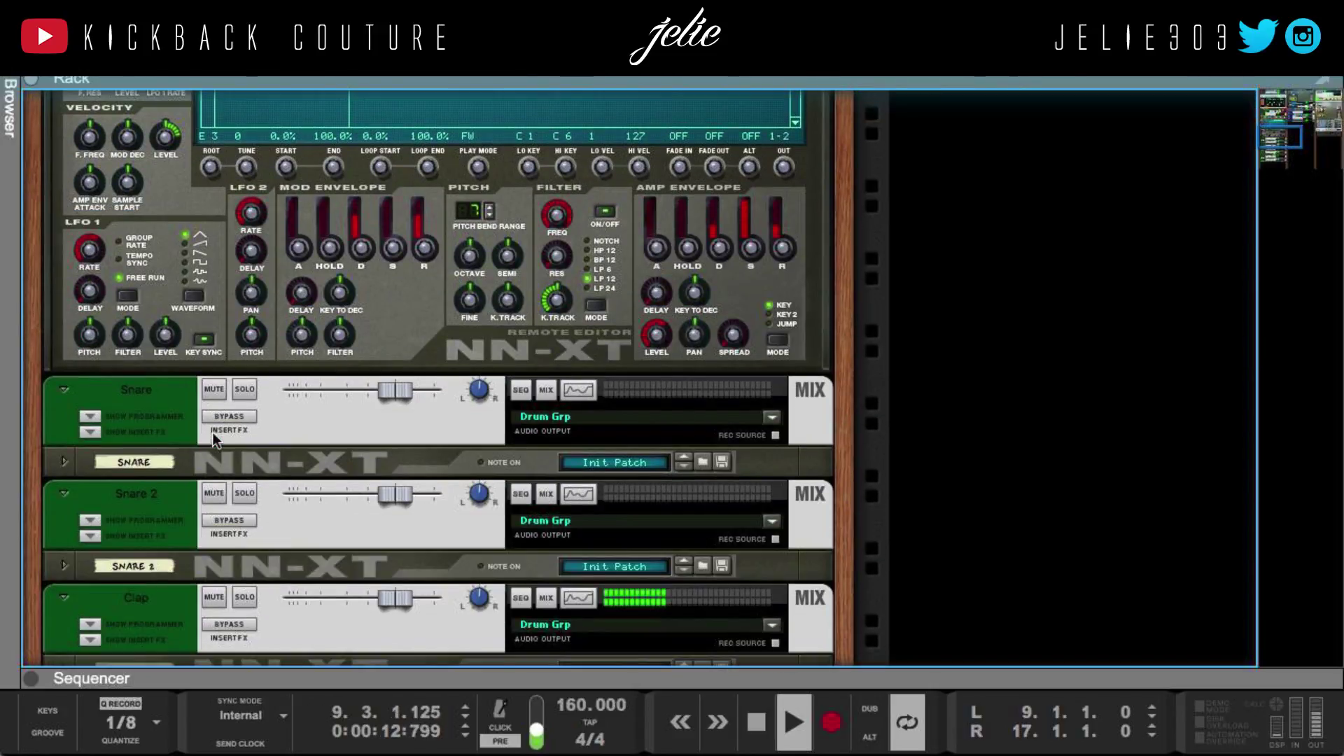
pyautogui.scroll(5, 212, 431)
pyautogui.scroll(2, 115, 260)
pyautogui.click(64, 237)
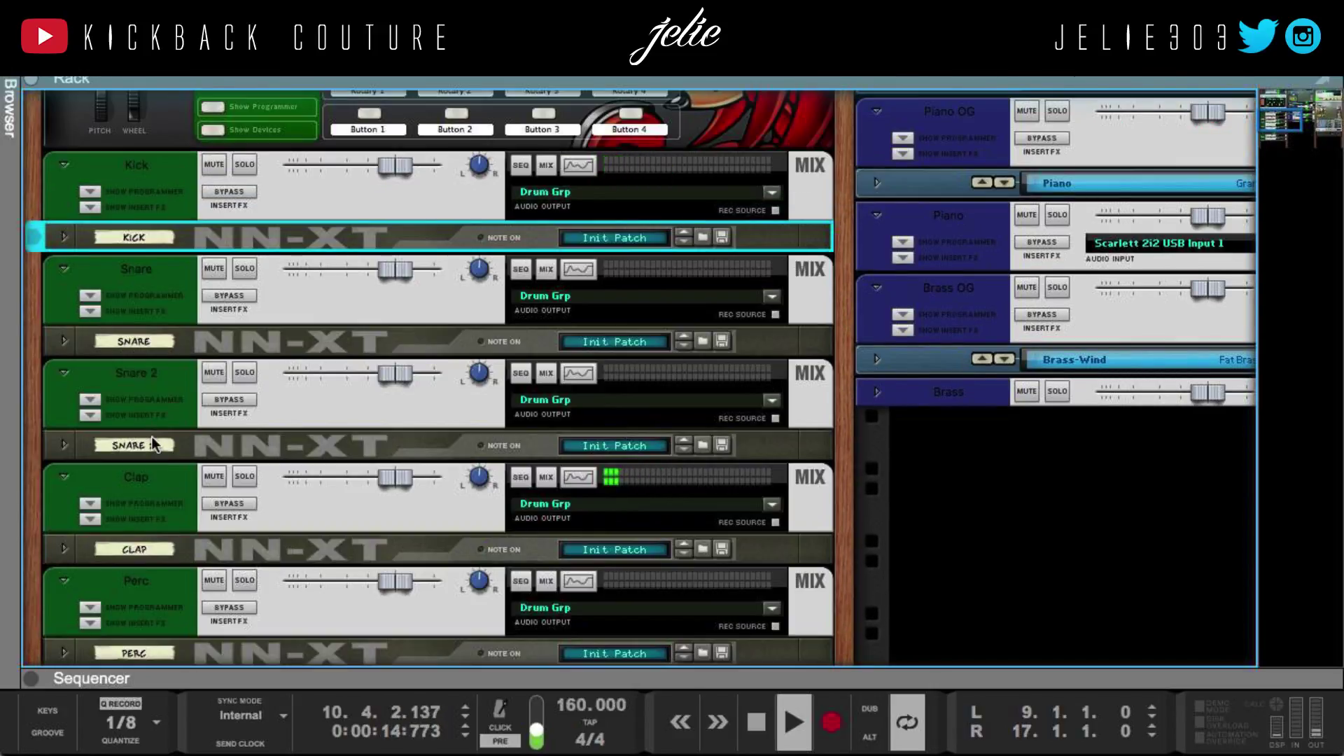
# Enlarge the sequencer over the rack and, with looping turned off, play the arrangement from bar 25
pyautogui.moveTo(186, 677); pyautogui.dragTo(178, 99)
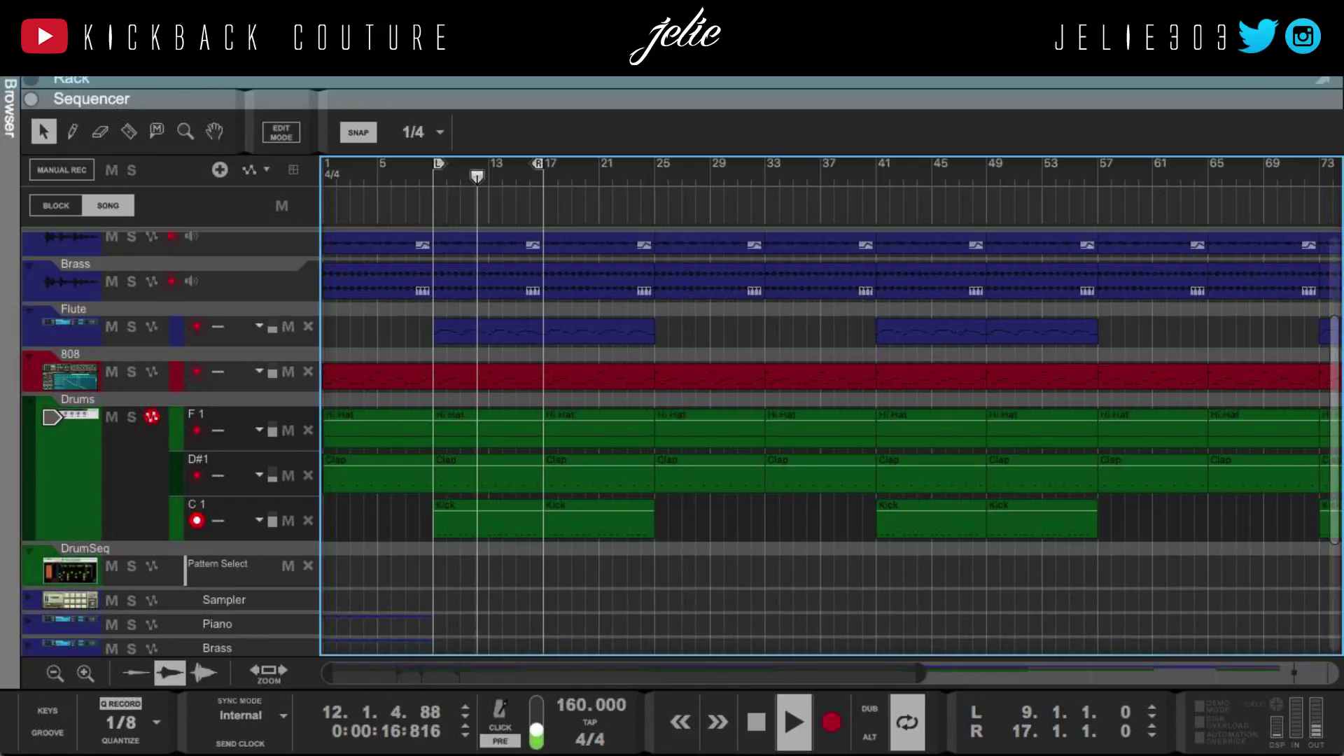
pyautogui.scroll(3, 376, 335)
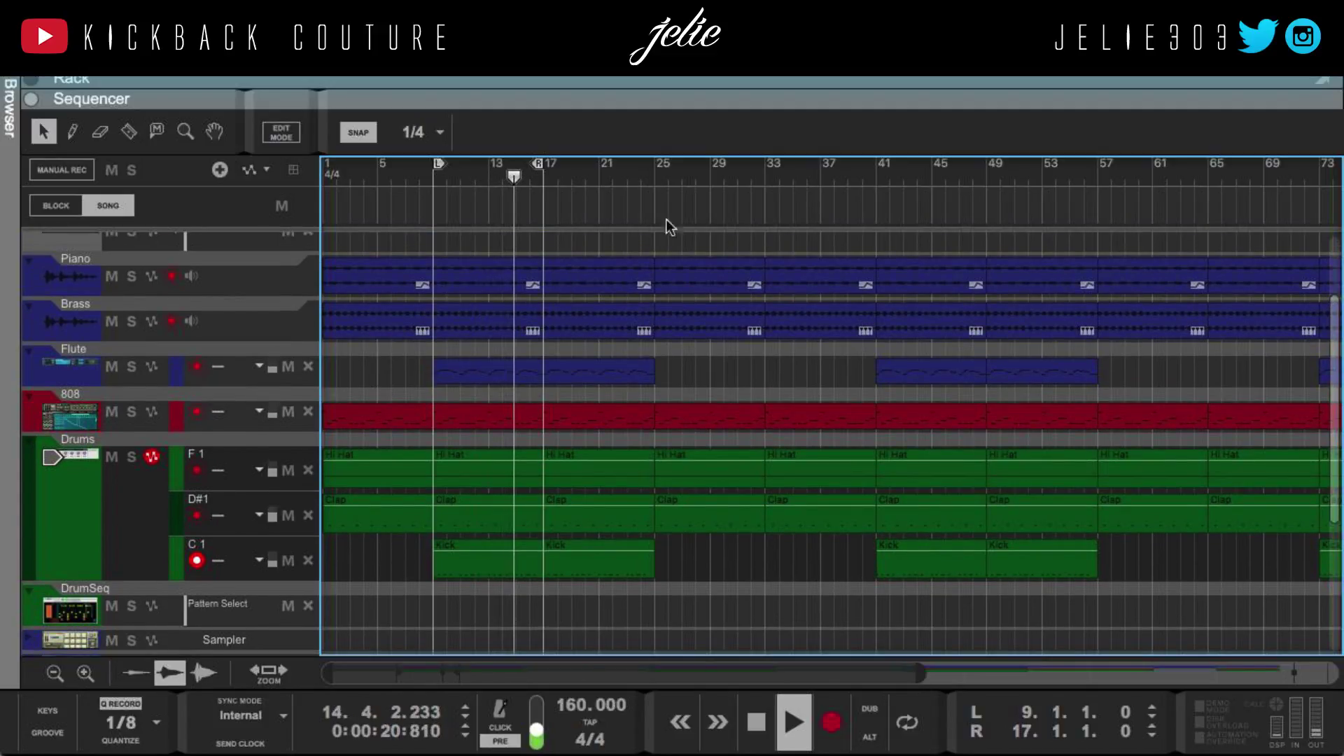
pyautogui.click(656, 174)
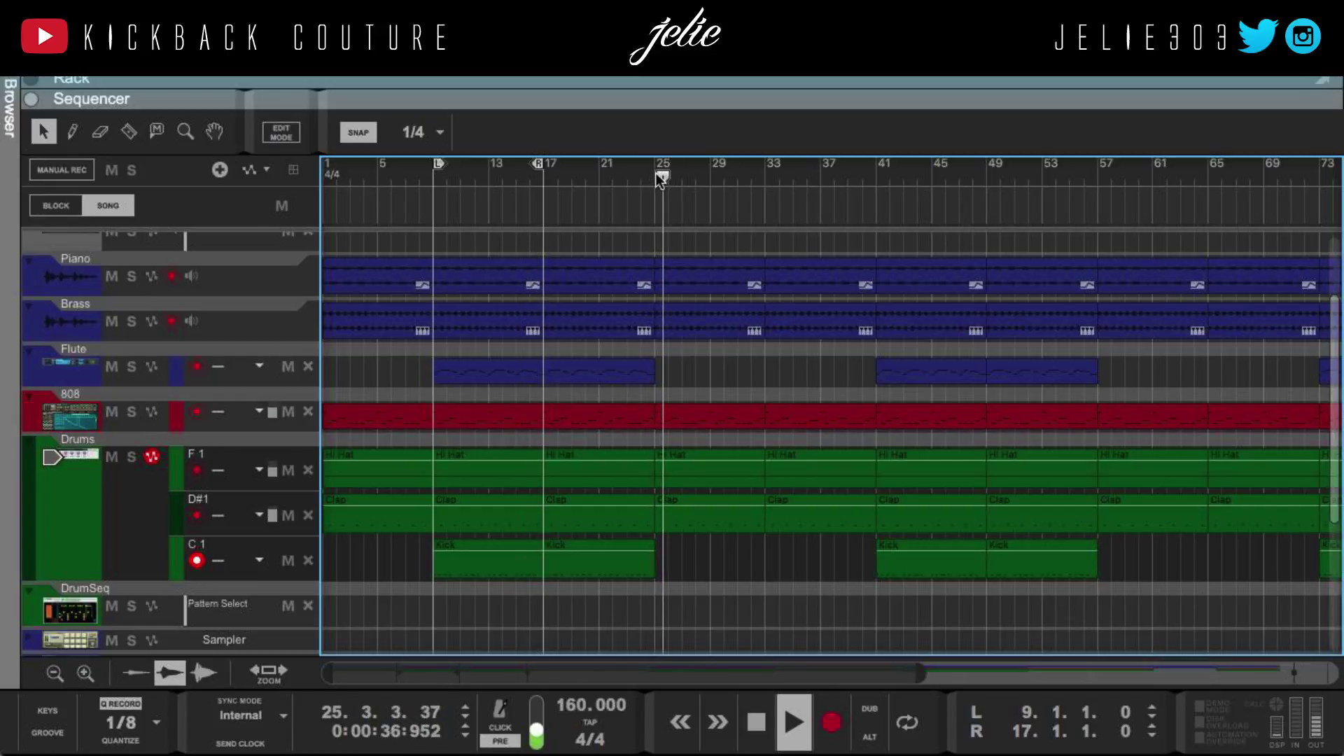
pyautogui.hscroll(8, 649, 245)
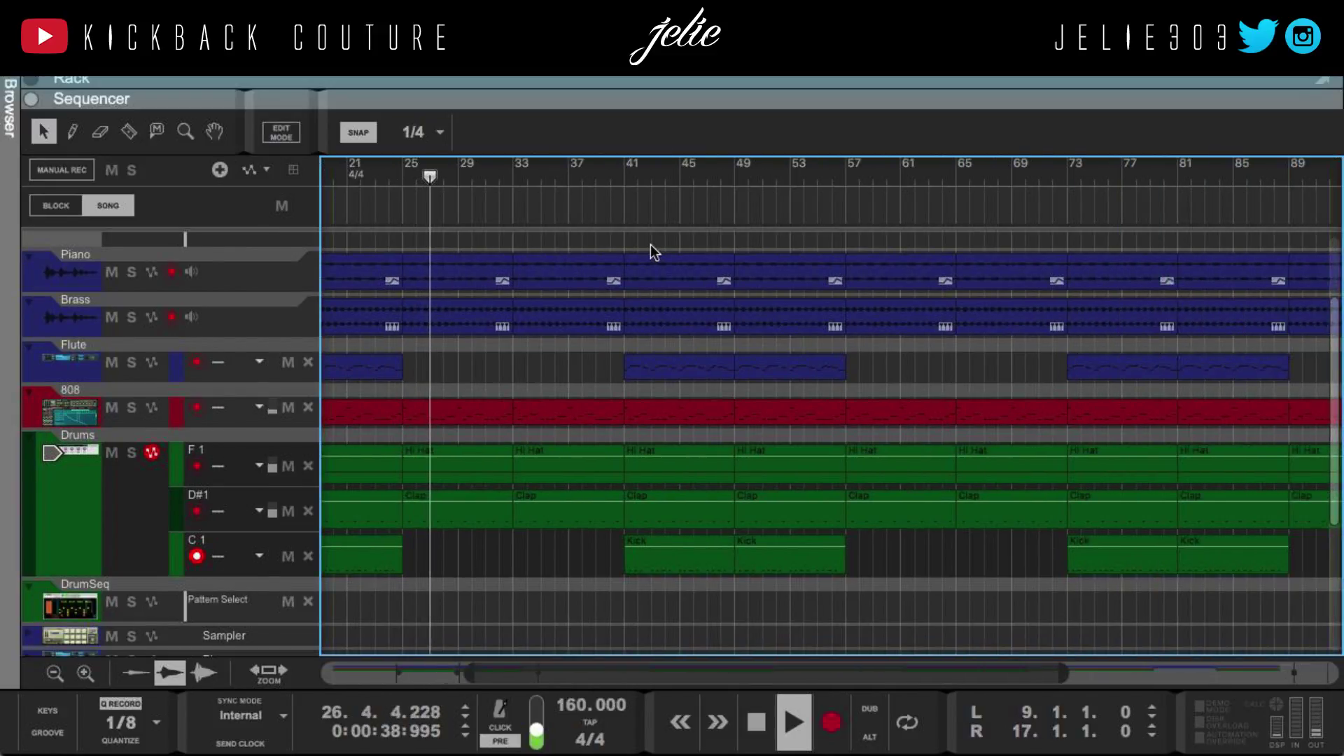
pyautogui.hscroll(-6, 649, 245)
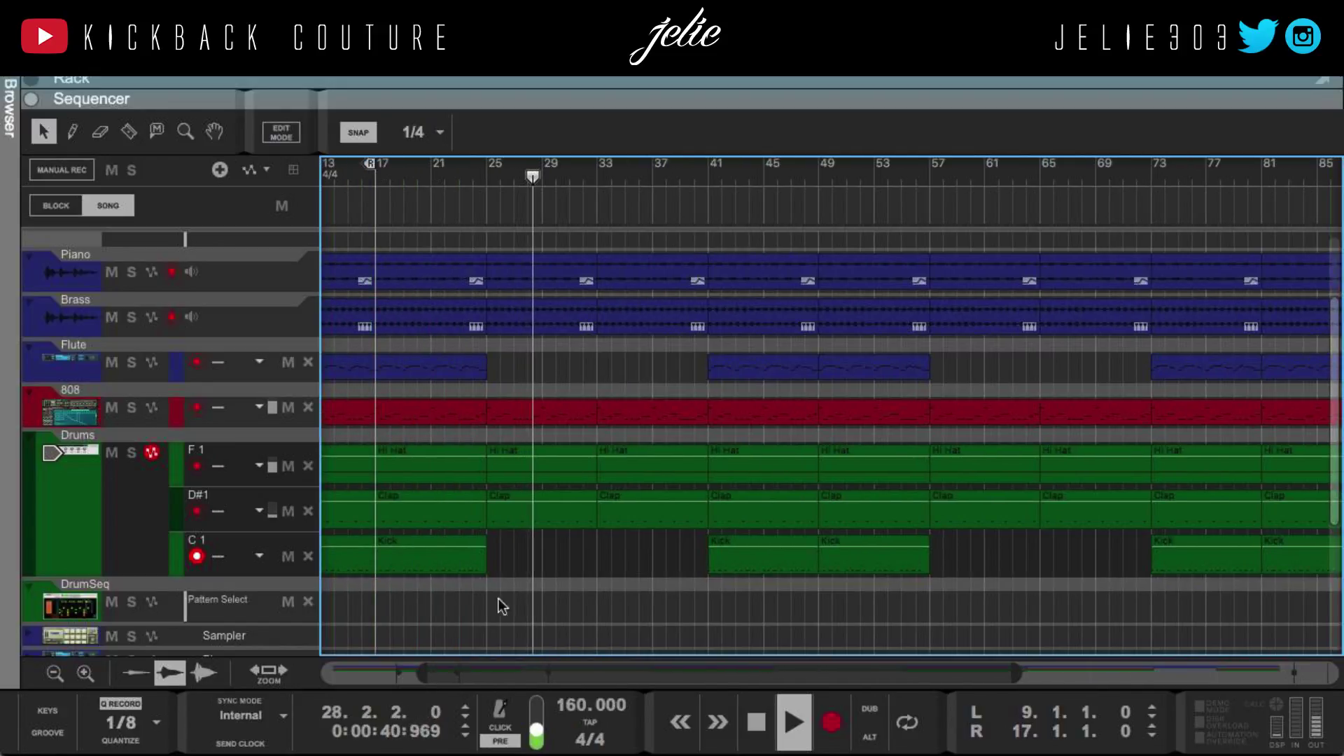